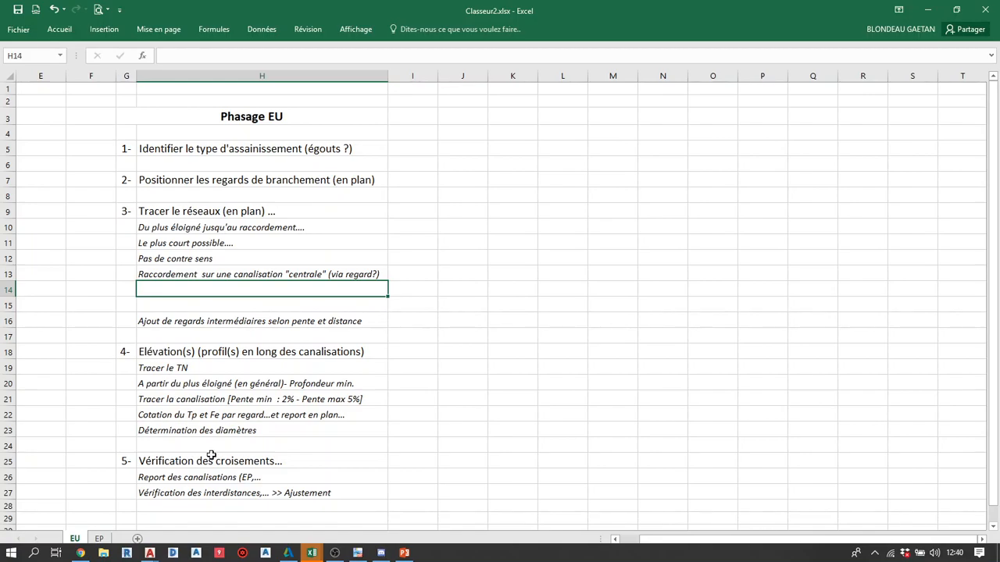
- Switch to VP-PL-GENEVRE-GB.dwg in AutoCAD and highlight the three connected RESEAU-EU pipe segments along the road between PT14 and PT16
left_click(149, 553)
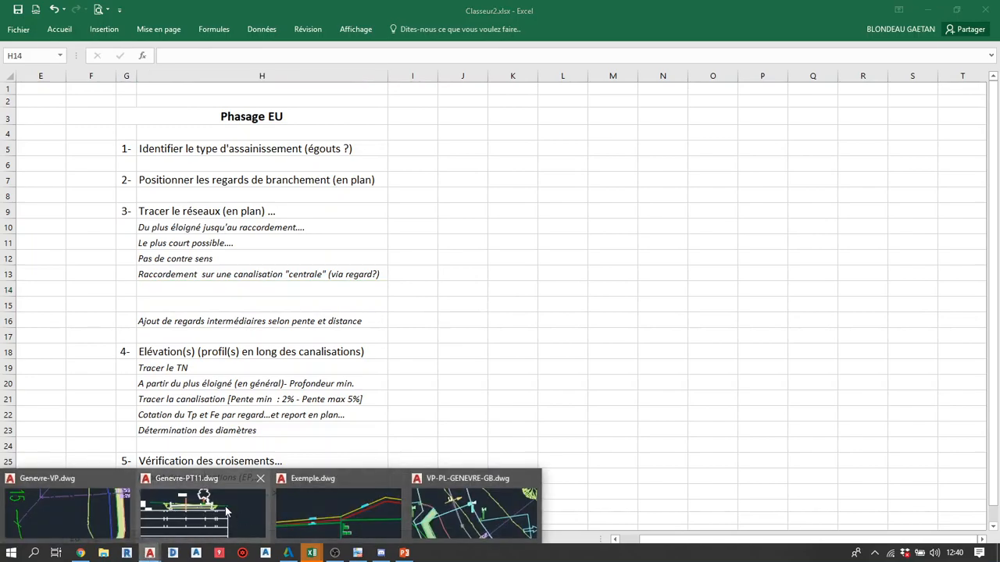
left_click(461, 512)
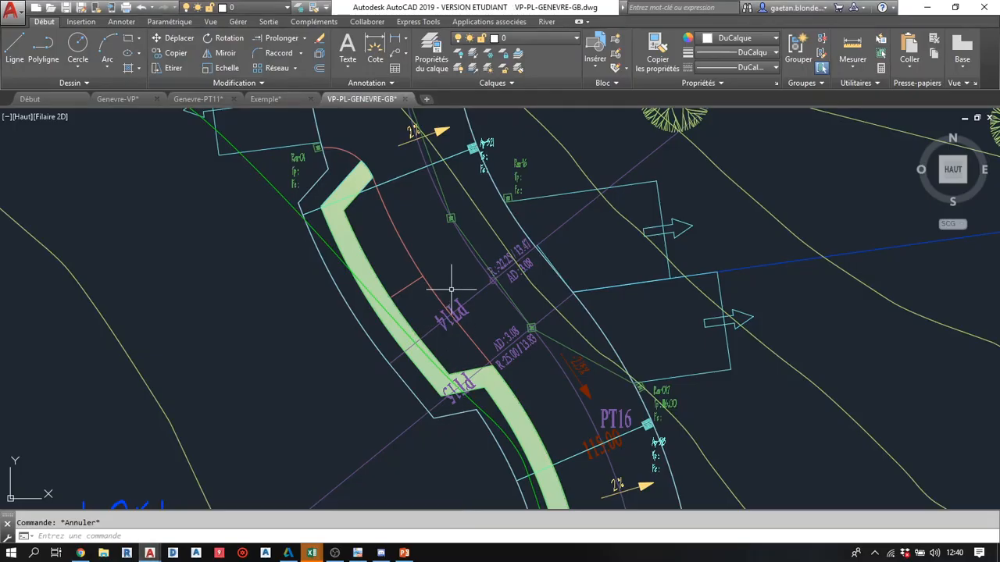
middle_click_drag(432, 259, 393, 314)
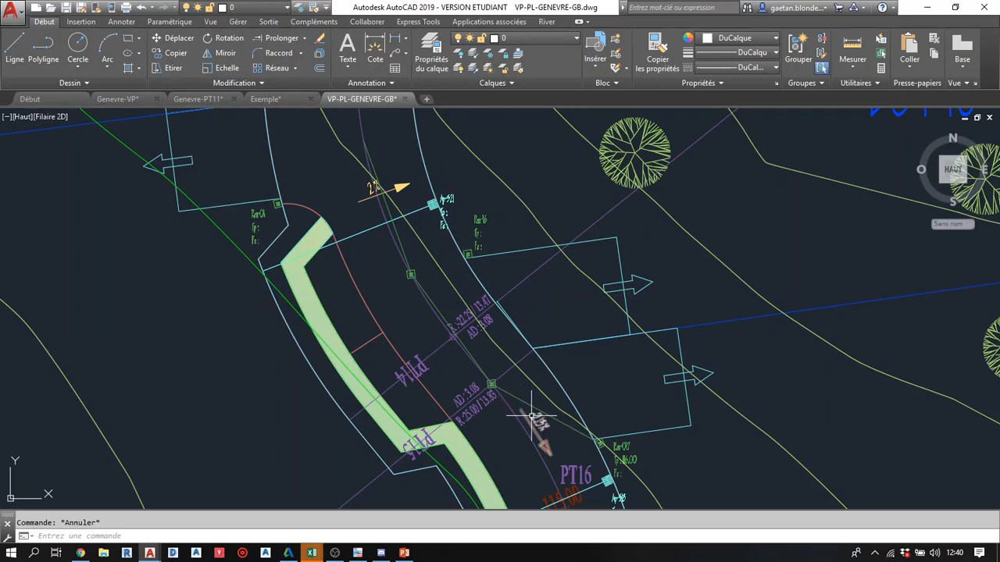
left_click(541, 412)
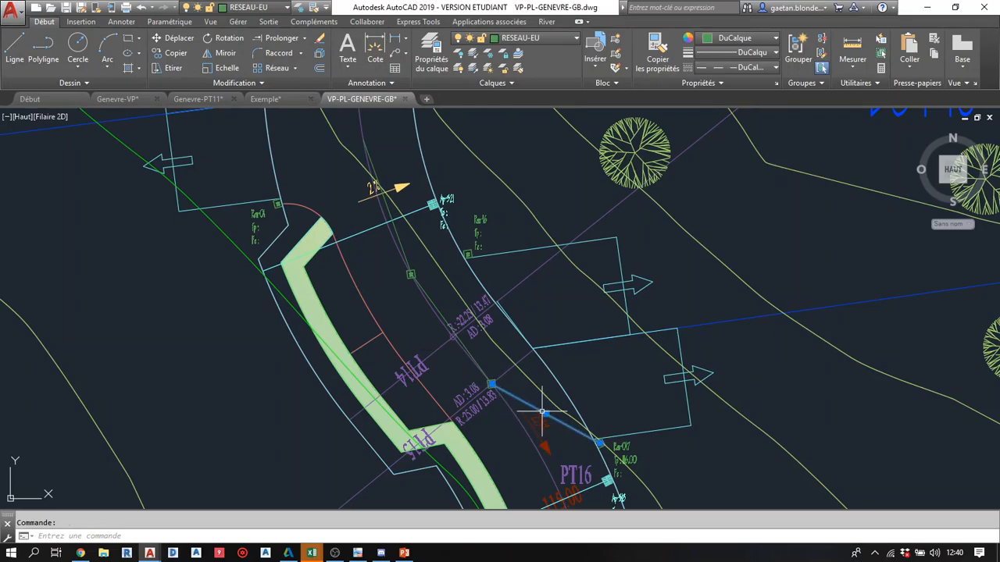
left_click(434, 305)
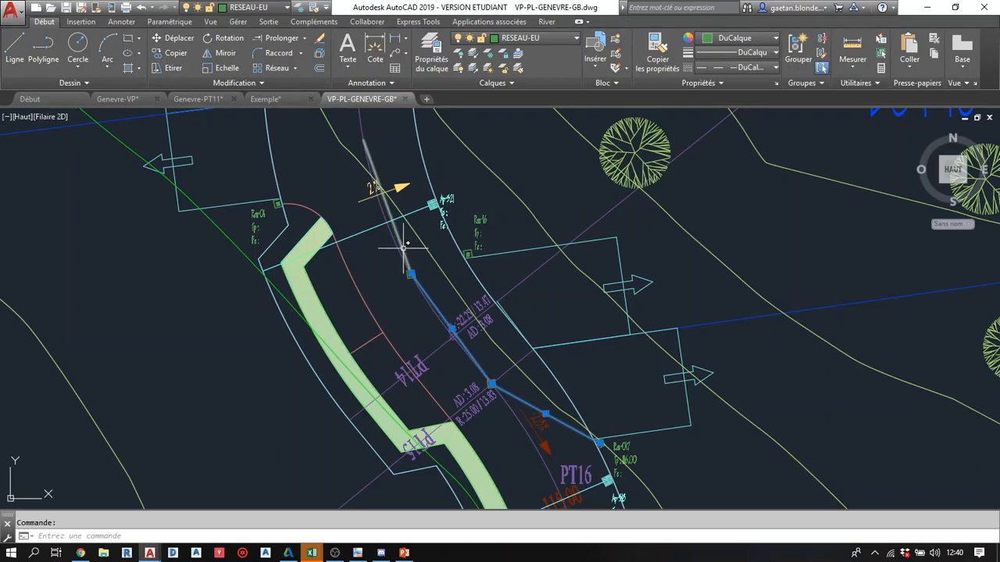
left_click(395, 225)
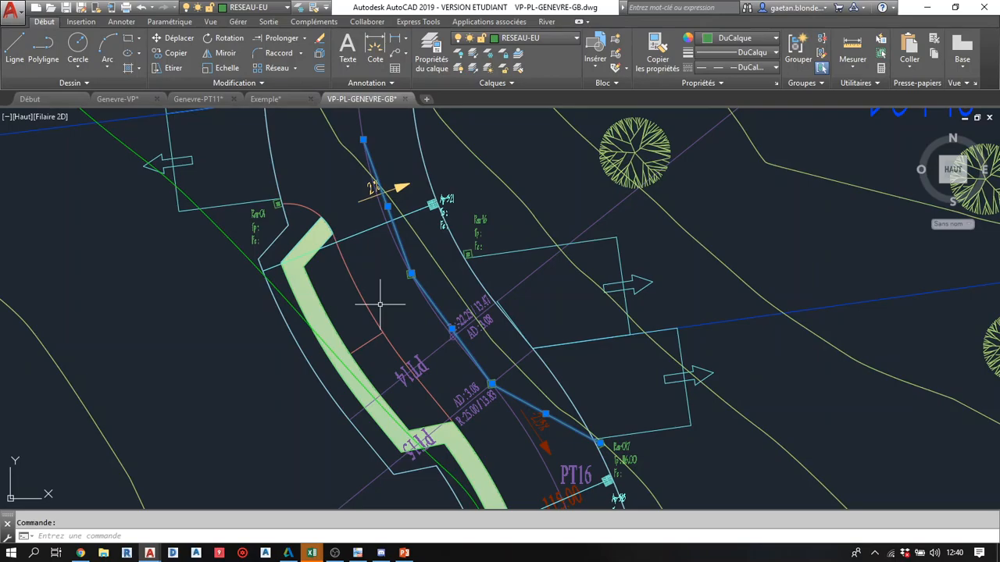
key("Escape")
- Highlight the Projet-Axe moyen road centreline to compare its course with the sewer pipe run
left_click(519, 420)
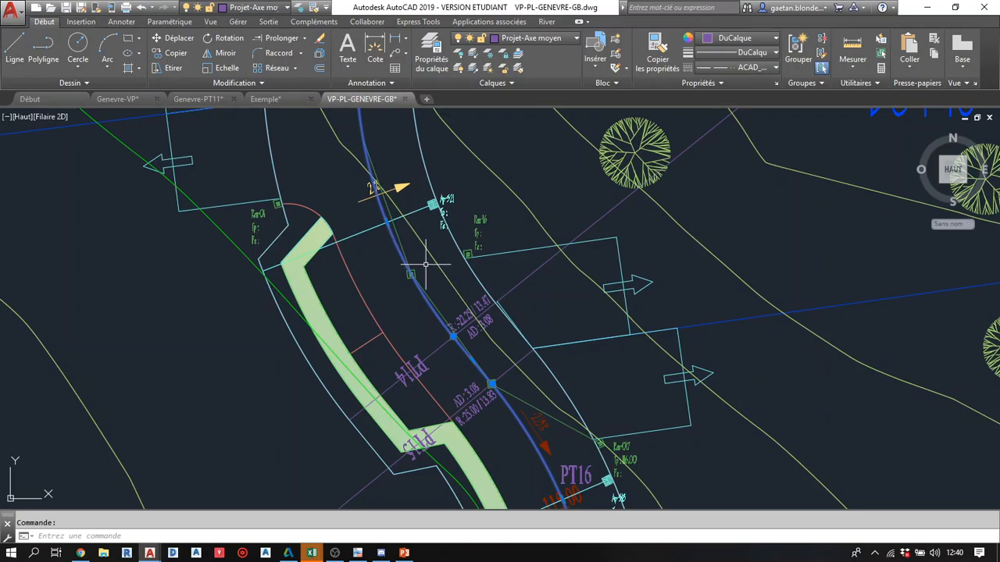
middle_click_drag(476, 390, 479, 374)
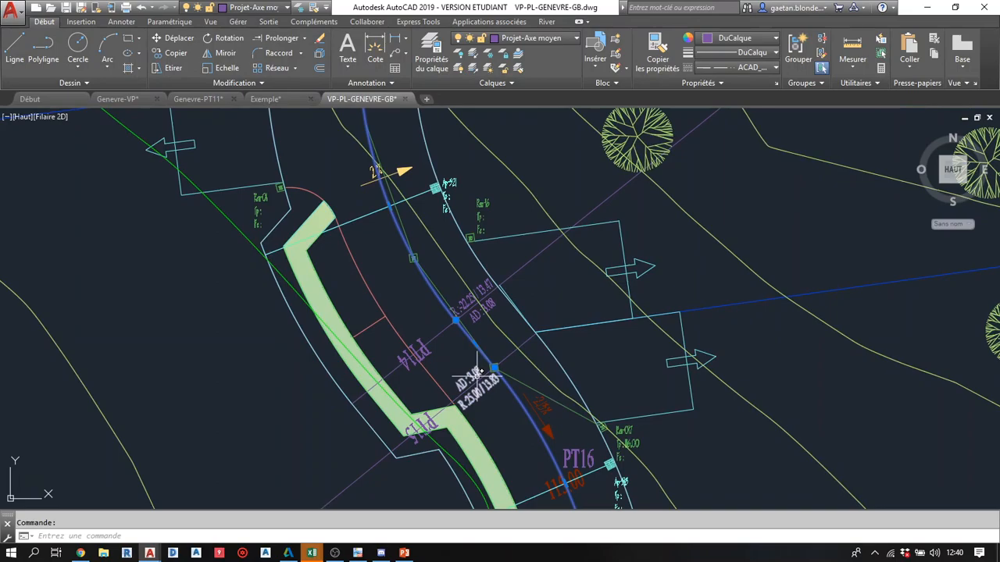
mouse_move(477, 373)
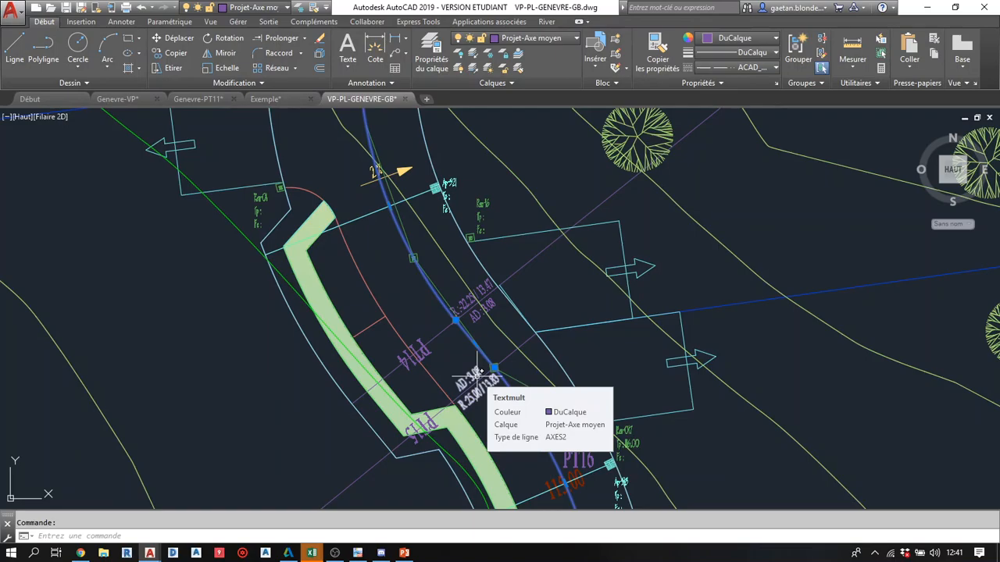
- Split model space into three viewports with the Trois: Droite configuration and show a wider plan area in the upper small viewport
left_click(210, 21)
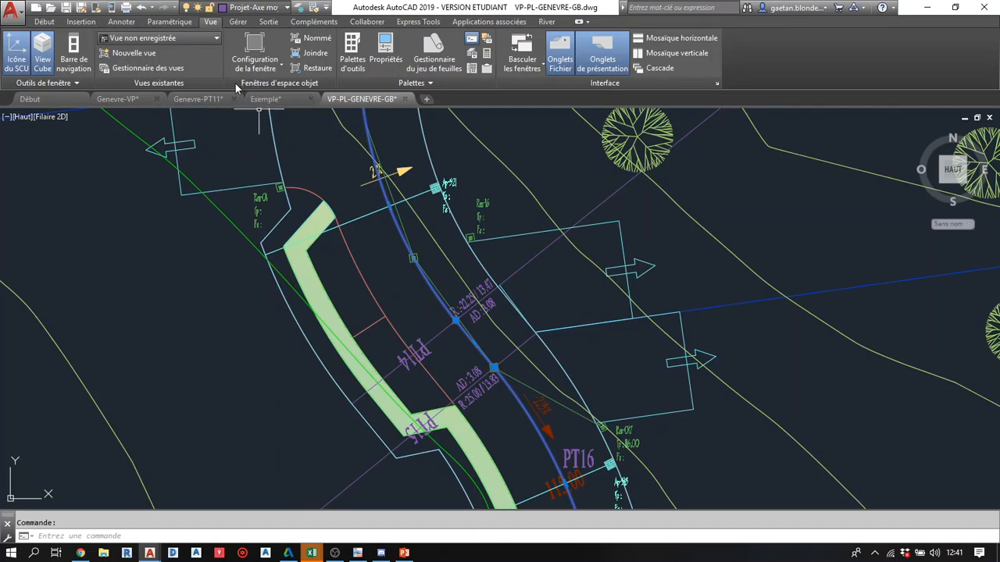
left_click(284, 69)
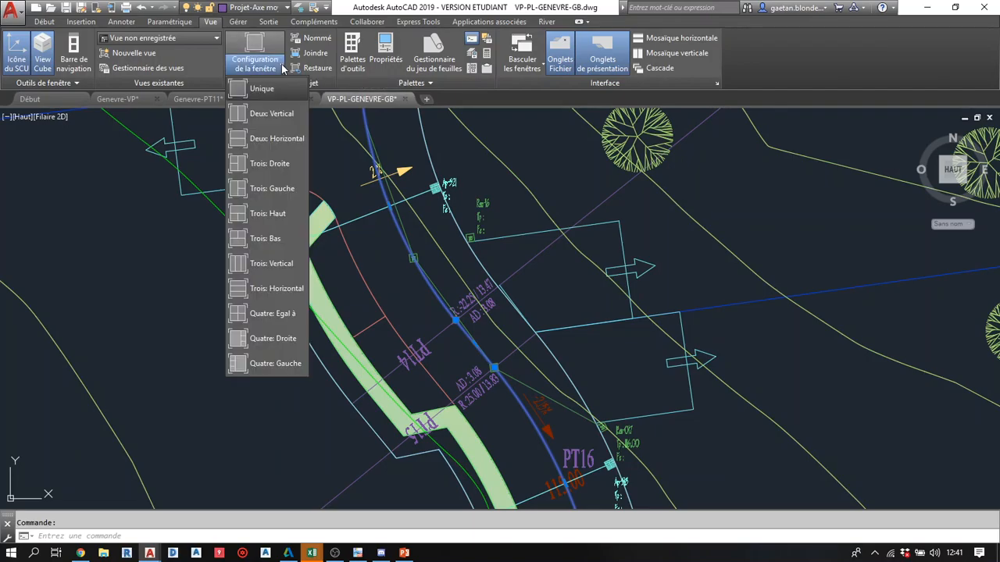
left_click(262, 165)
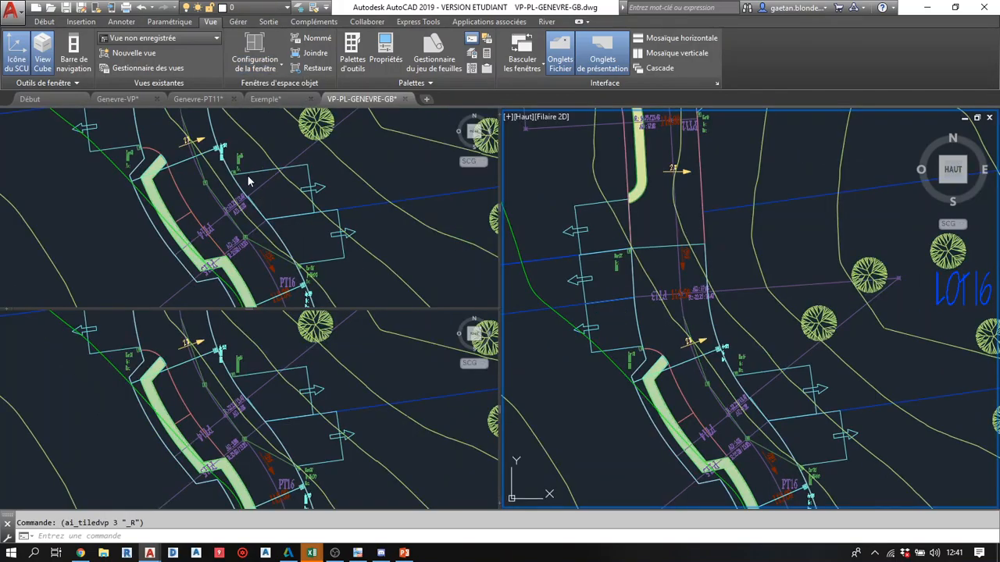
left_click(172, 236)
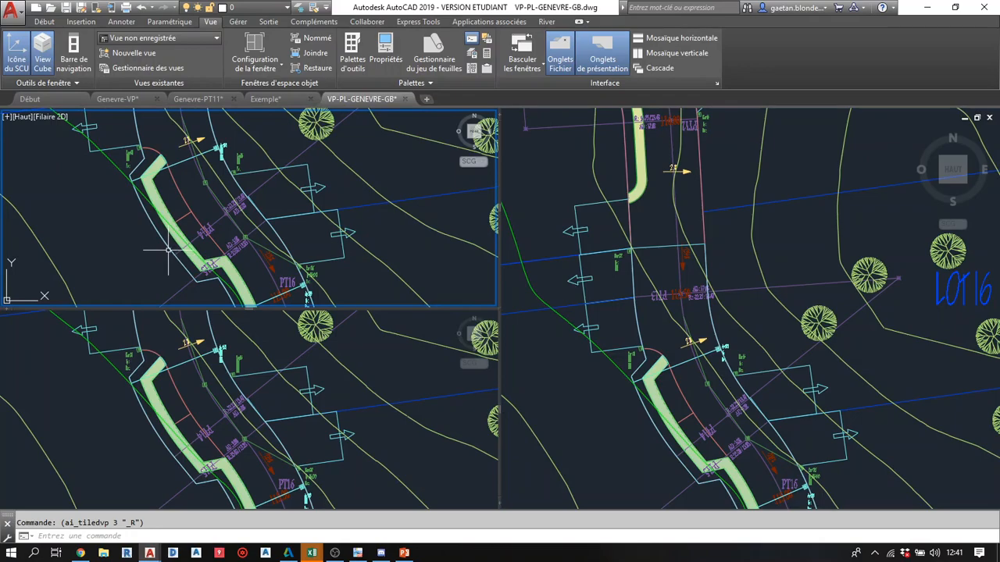
scroll(173, 238, "down", 4)
- Display the road's longitudinal profile in the lower small viewport, framed on its ground and project lines
left_click(234, 375)
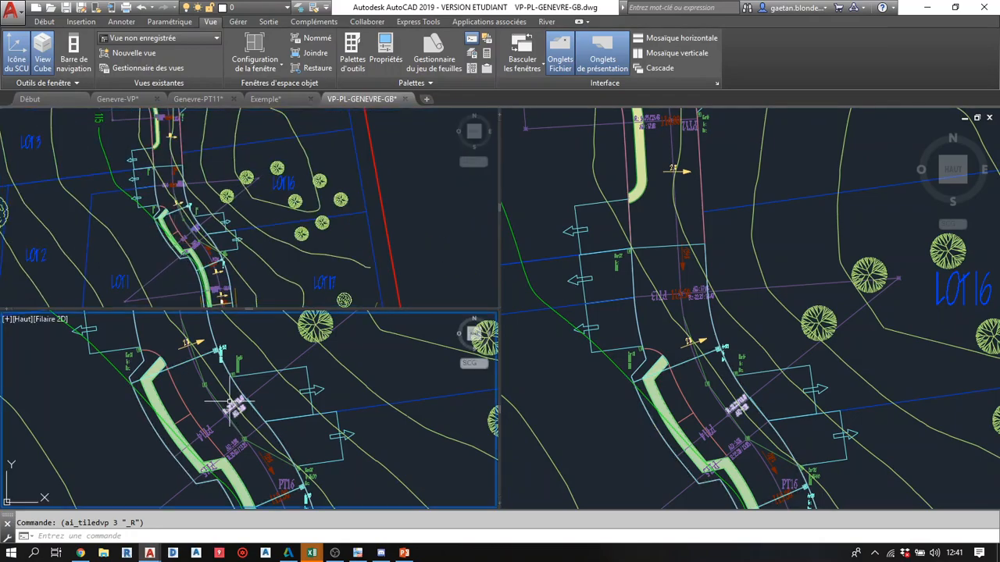
scroll(232, 397, "down", 4)
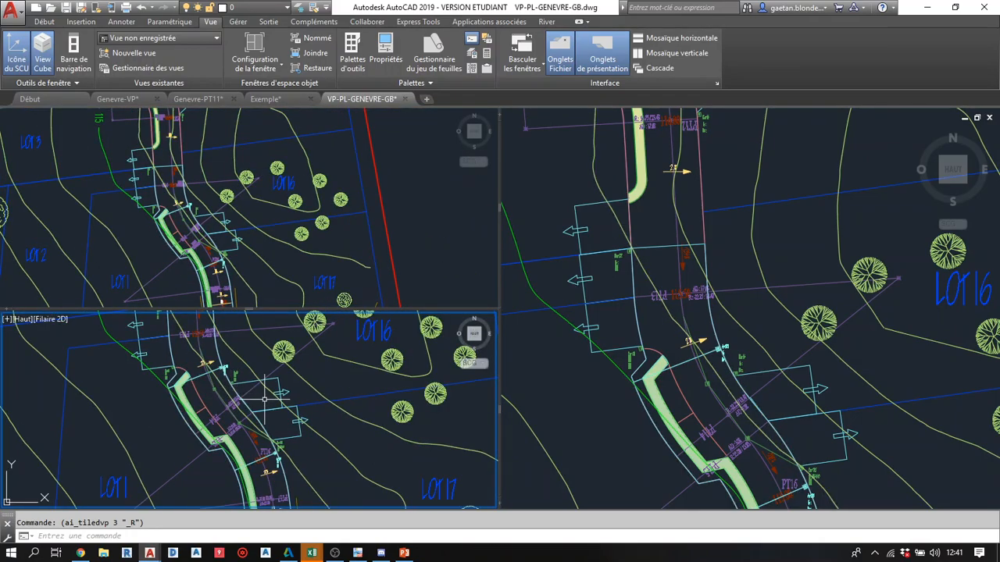
scroll(231, 397, "down", 6)
scroll(262, 381, "down", 4)
middle_click_drag(264, 380, 275, 479)
scroll(258, 406, "up", 8)
scroll(232, 399, "up", 4)
middle_click_drag(288, 415, 187, 424)
middle_click_drag(244, 404, 182, 417)
scroll(239, 359, "down", 2)
middle_click_drag(247, 344, 270, 379)
scroll(351, 374, "up", 4)
- Highlight the PL-TN-COURBE ground line and examine it along the longitudinal profile to its far end
left_click(380, 351)
left_click(380, 352)
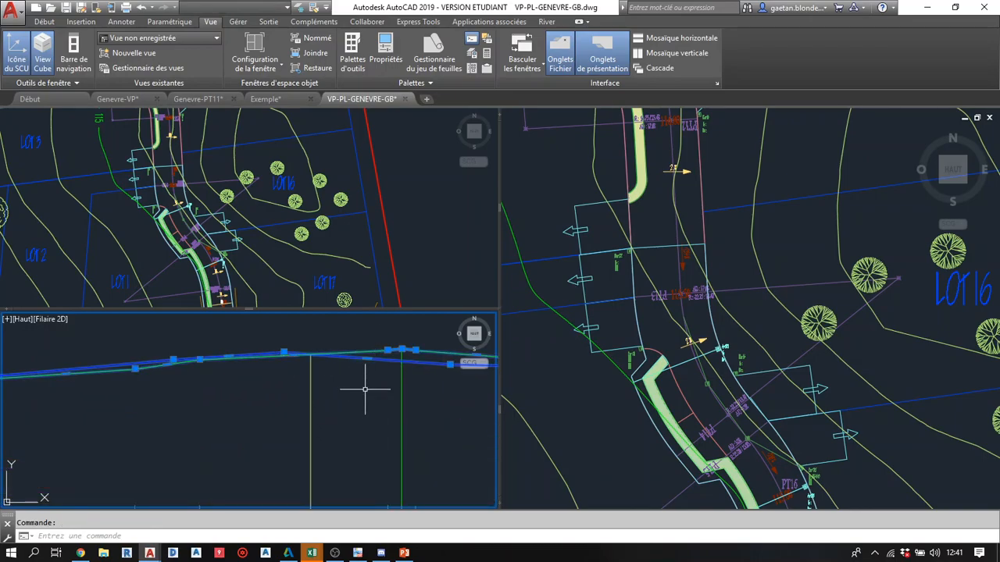
key("Escape")
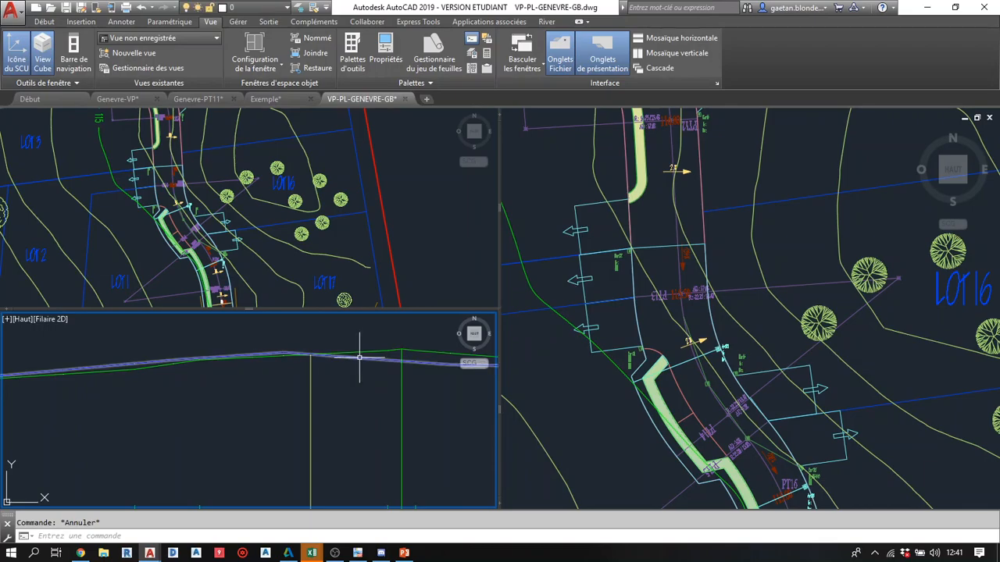
left_click(359, 354)
key("Escape")
left_click(363, 354)
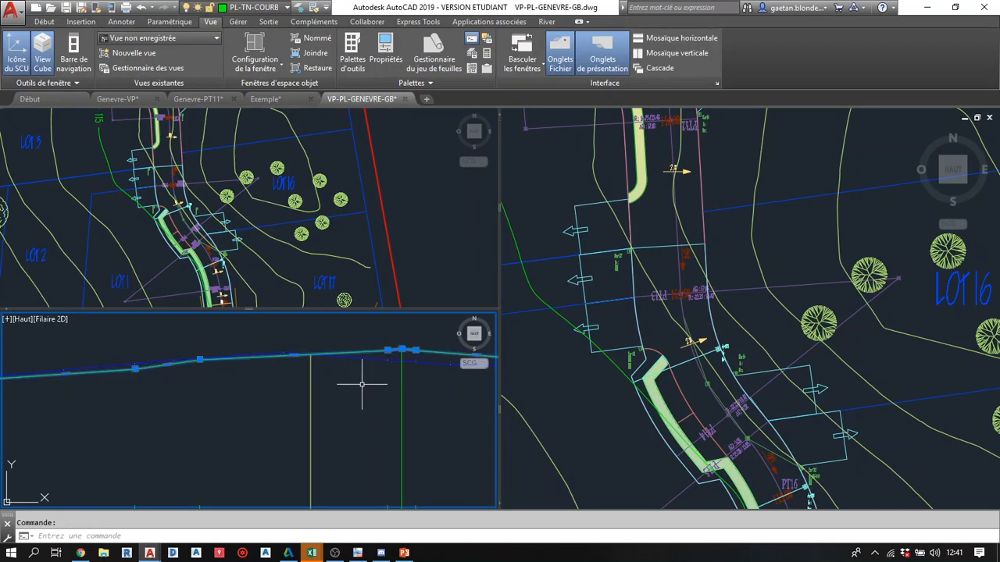
scroll(317, 388, "down", 4)
middle_click_drag(316, 390, 159, 390)
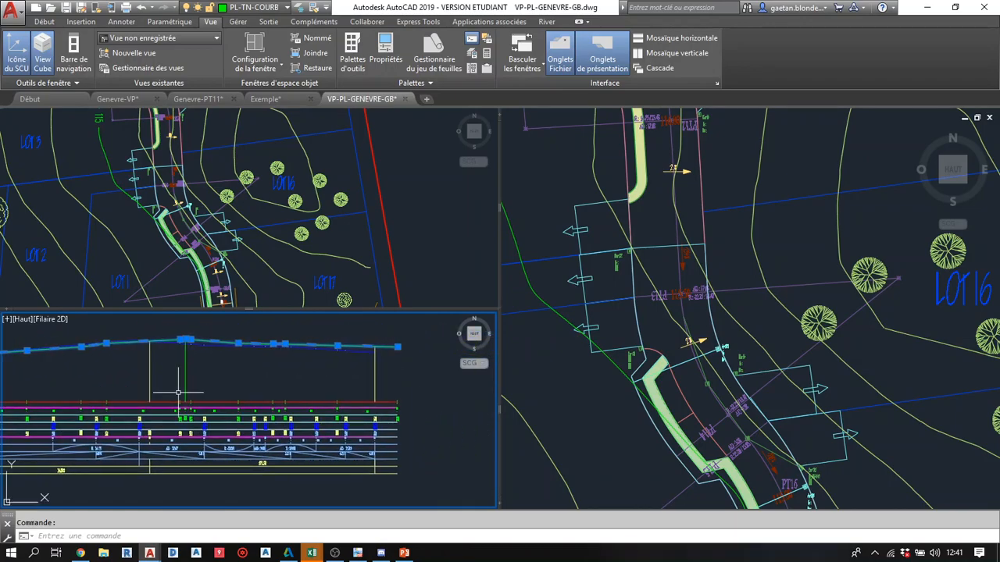
scroll(339, 392, "up", 5)
middle_click_drag(313, 373, 323, 437)
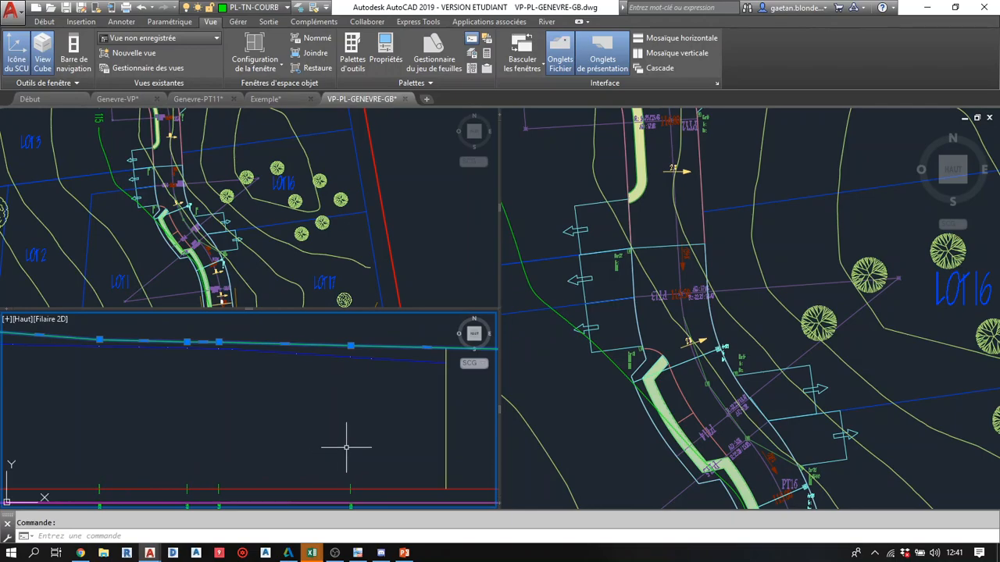
key("Escape")
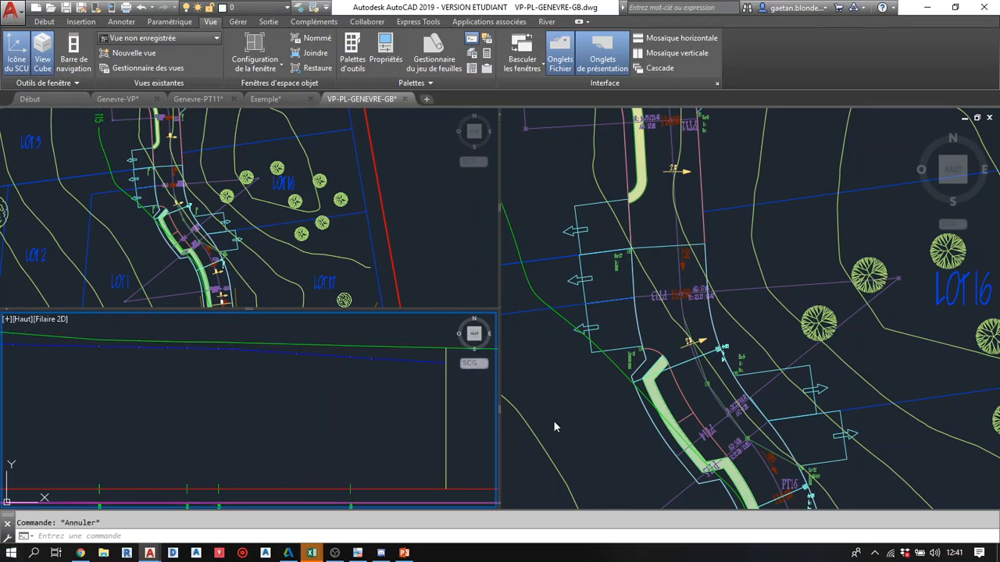
- Frame the free area beside the plan and profile in the large viewport and check the horizontal and vertical lines drawn there
left_click(883, 208)
scroll(883, 209, "down", 10)
mouse_move(741, 273)
middle_mouse_down()
mouse_move(717, 309)
mouse_move(596, 395)
middle_mouse_up()
middle_click_drag(723, 363, 781, 328)
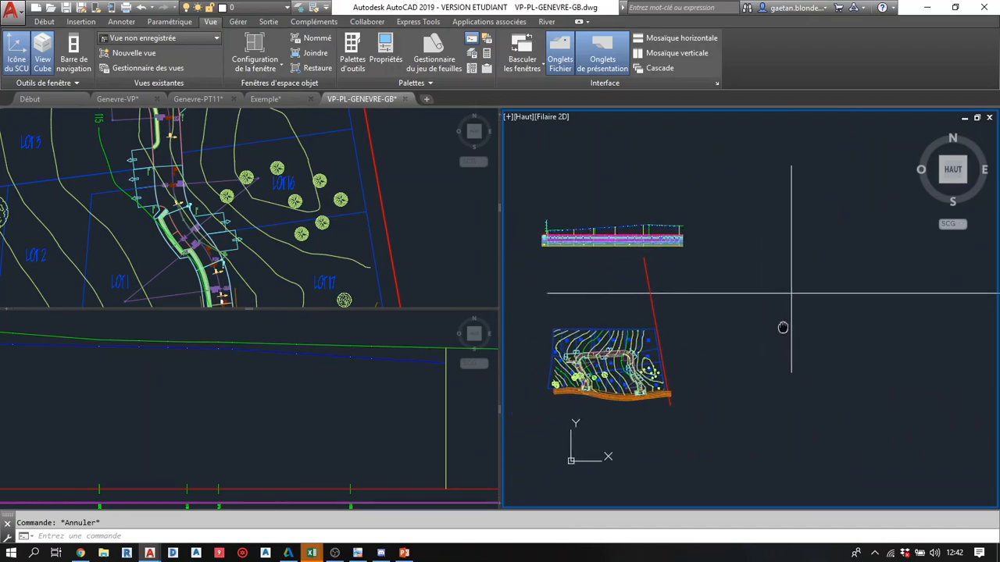
left_click(776, 293)
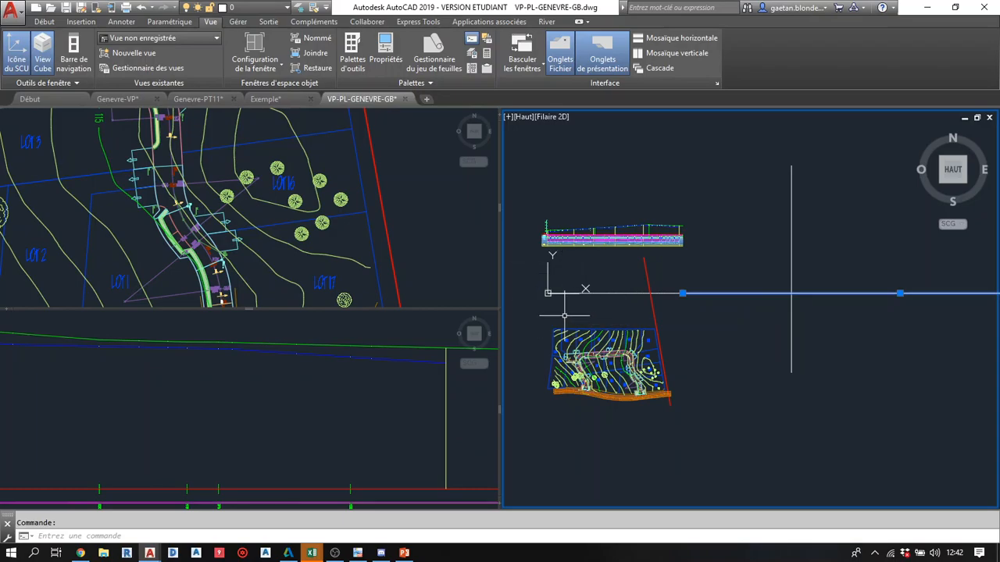
key("Escape")
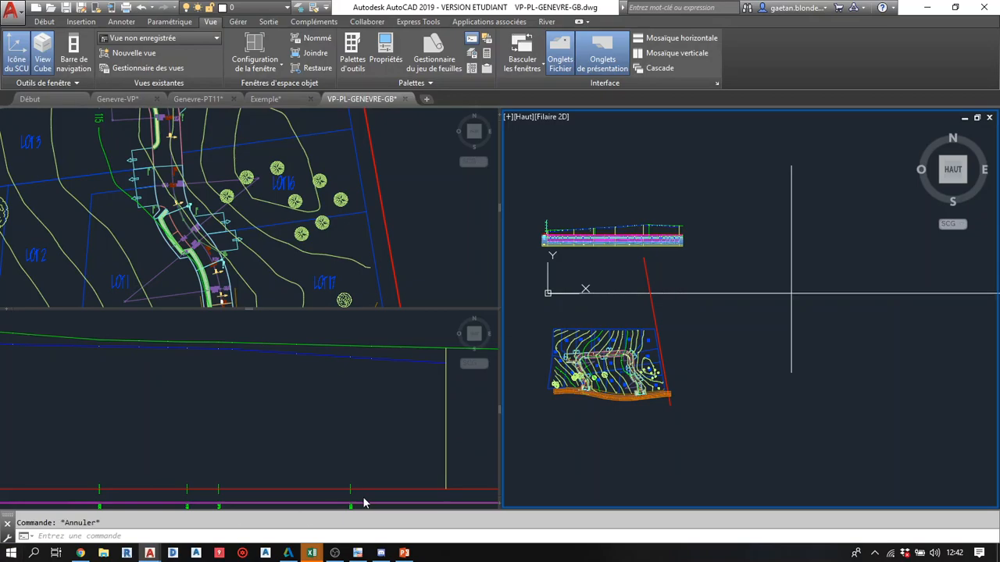
left_click(790, 244)
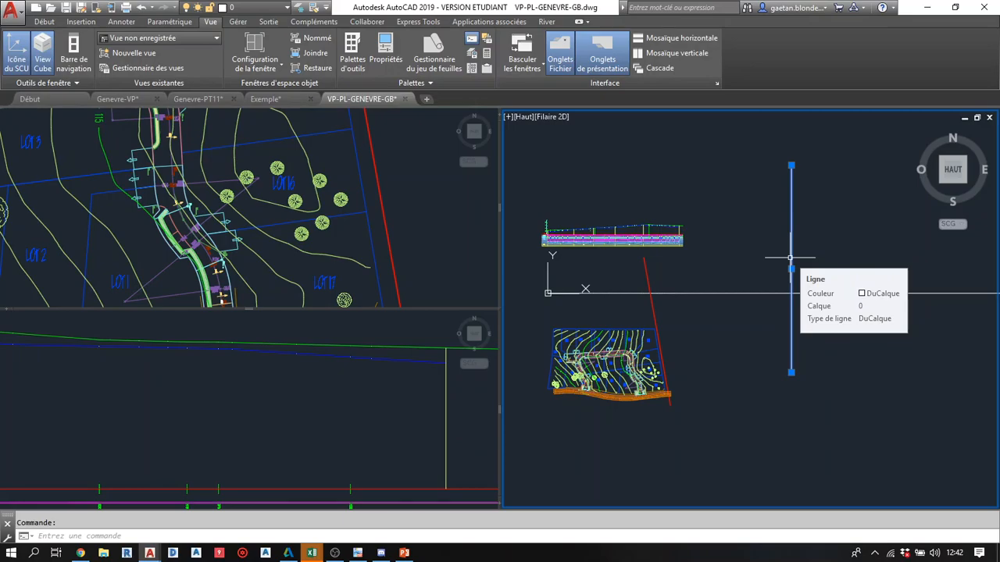
key("Escape")
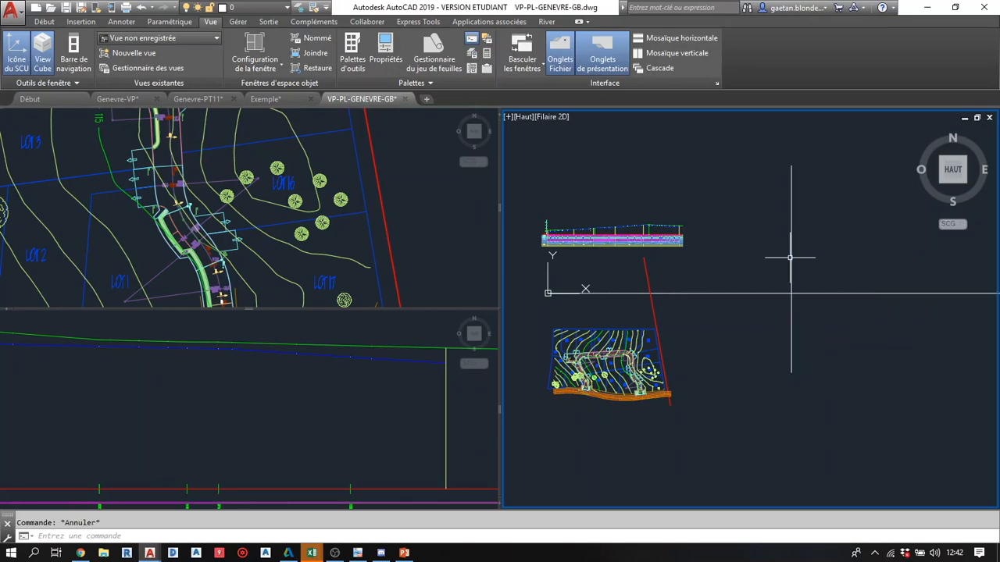
left_click(252, 263)
scroll(252, 263, "up", 8)
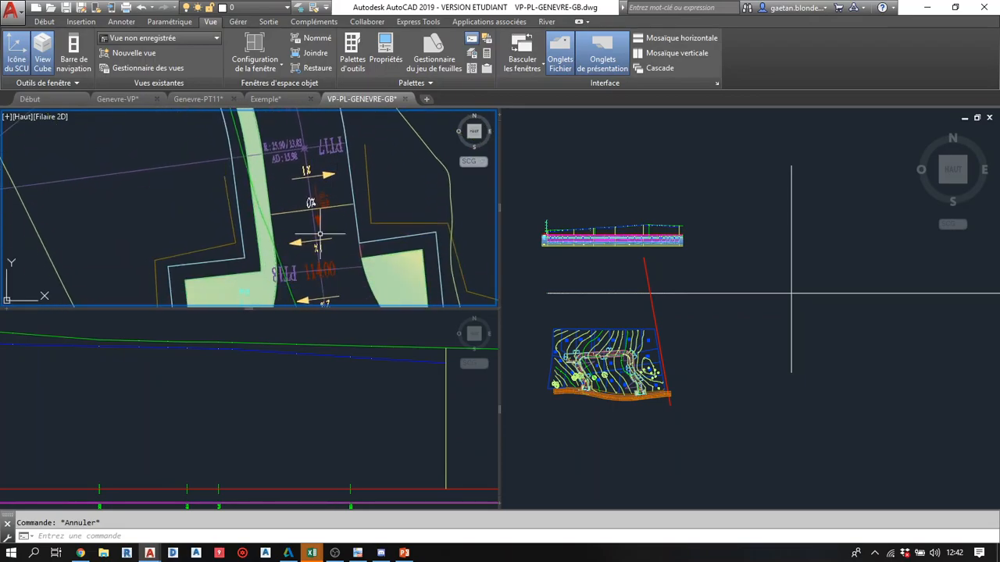
scroll(321, 232, "down", 4)
middle_click_drag(331, 232, 335, 262)
scroll(323, 215, "up", 4)
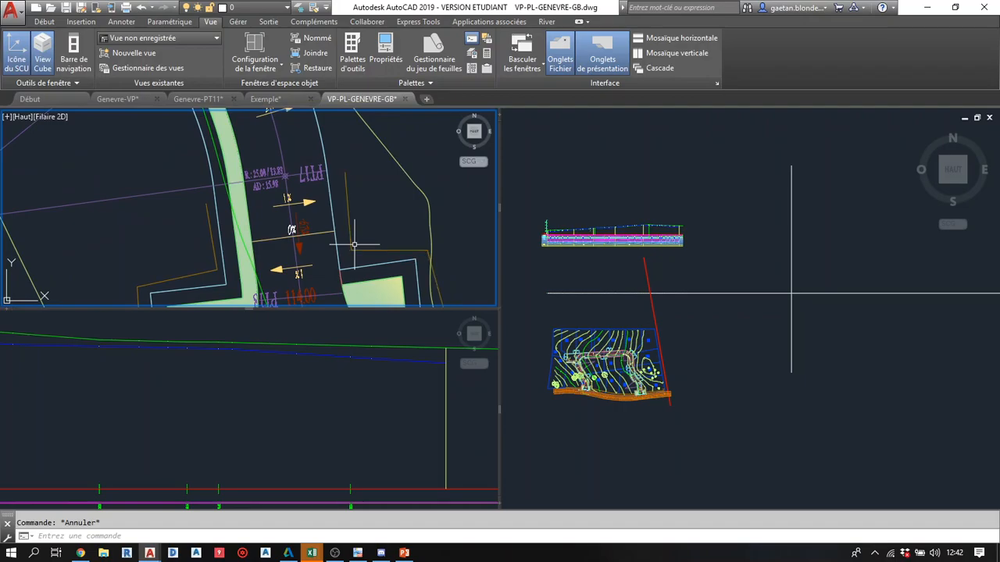
- Assign the vertical line in the free drawing area to the RESEAU-EU layer
left_click(807, 216)
left_click(801, 219)
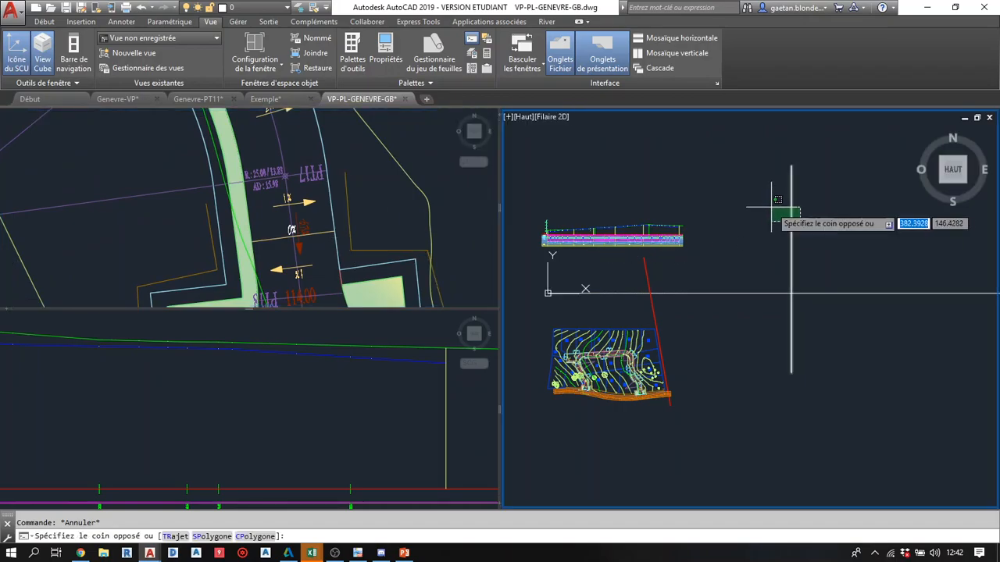
left_click(742, 214)
left_click(231, 9)
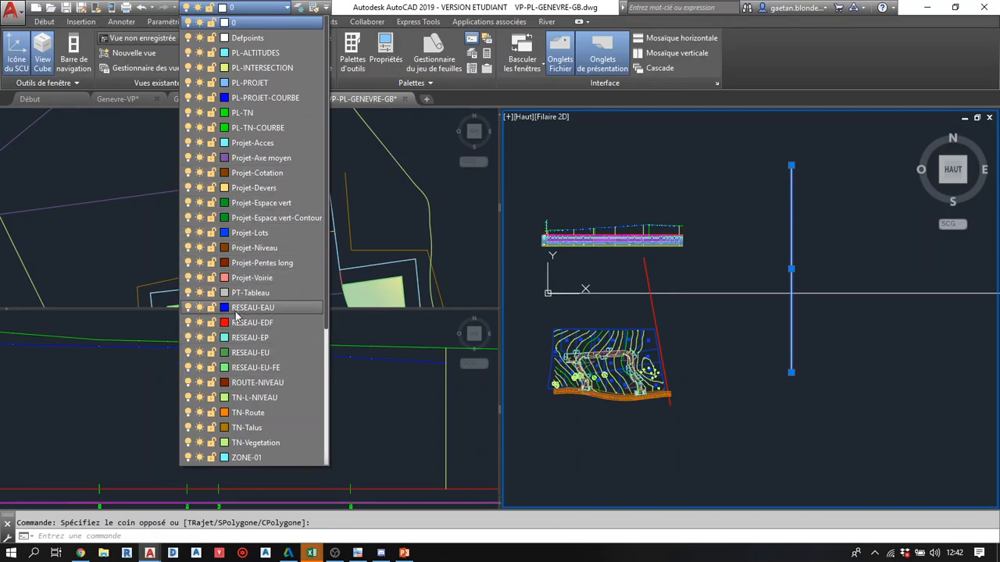
left_click(250, 353)
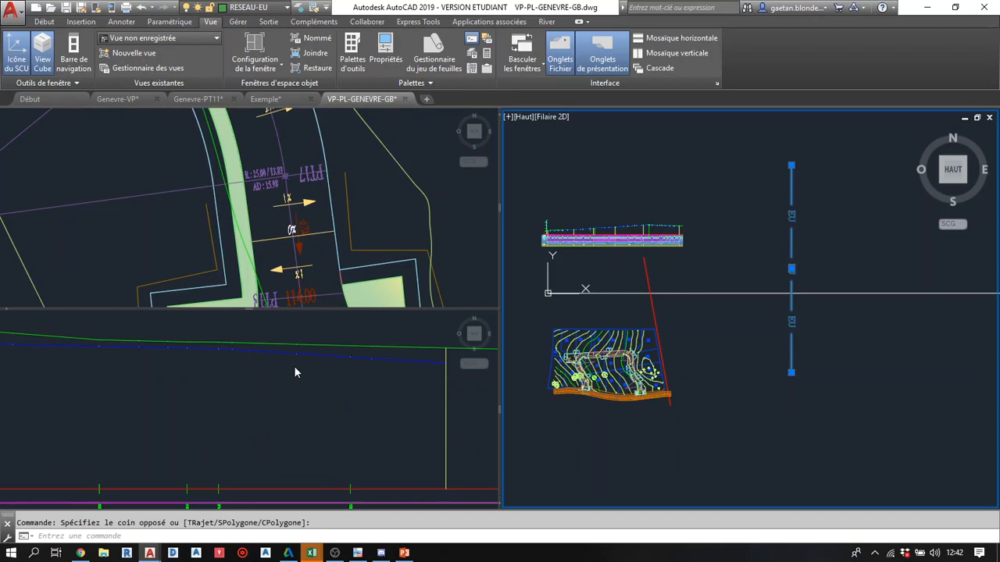
key("Escape")
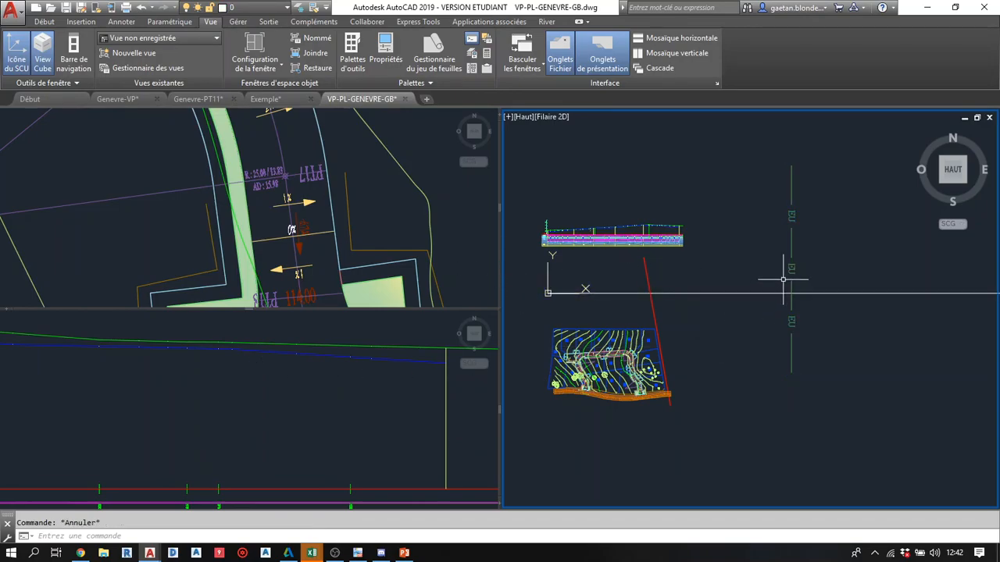
- Highlight the vertical EU line and locate in the plan the EU pipe between the PT15 manhole and Reu-017
left_click(791, 243)
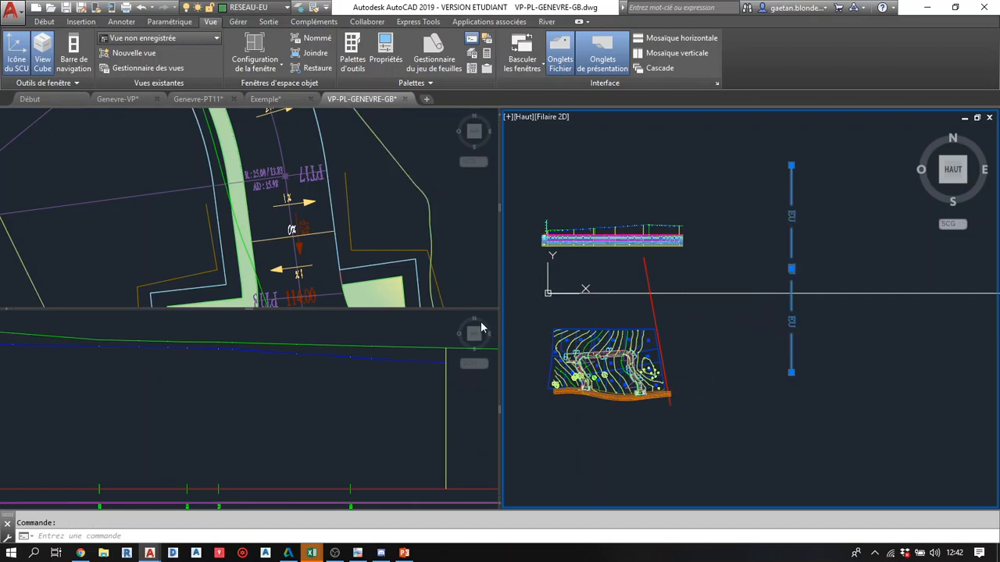
left_click(406, 218)
mouse_move(394, 228)
middle_mouse_down()
mouse_move(403, 85)
mouse_move(382, 44)
middle_mouse_up()
scroll(363, 174, "up", 2)
scroll(363, 176, "down", 3)
middle_click_drag(360, 194, 354, 300)
middle_click_drag(310, 140, 360, 288)
scroll(335, 206, "up", 4)
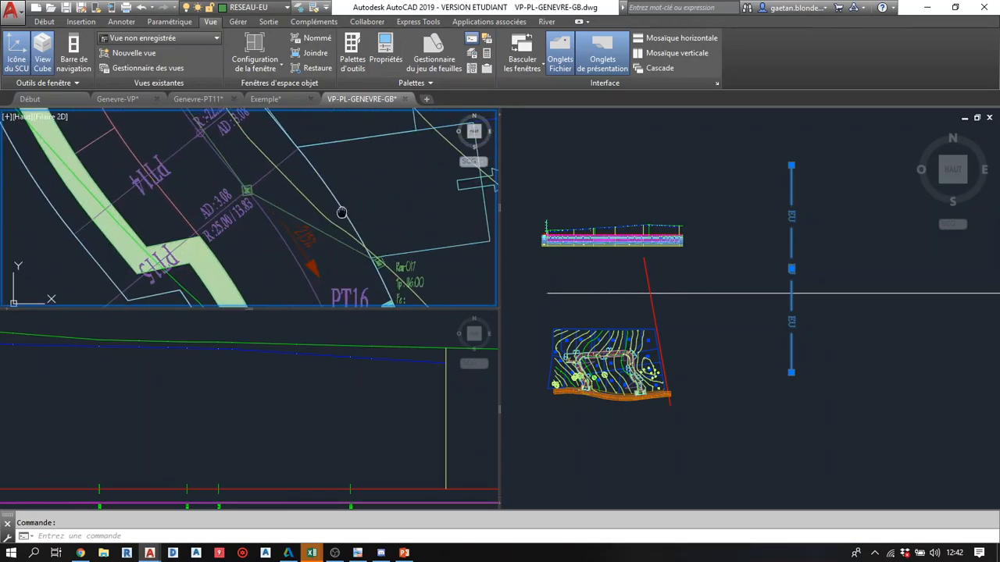
scroll(343, 247, "up", 3)
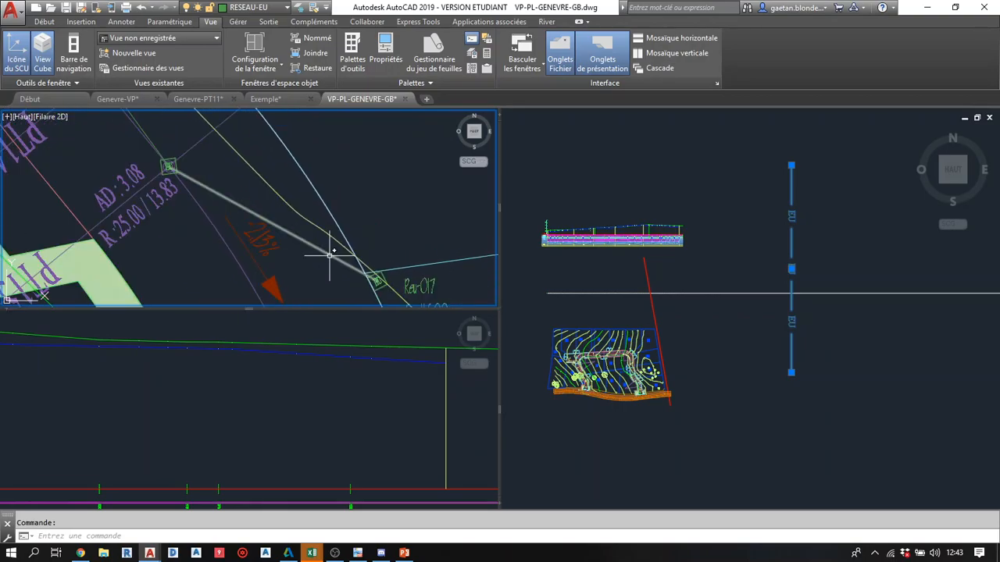
key("Escape")
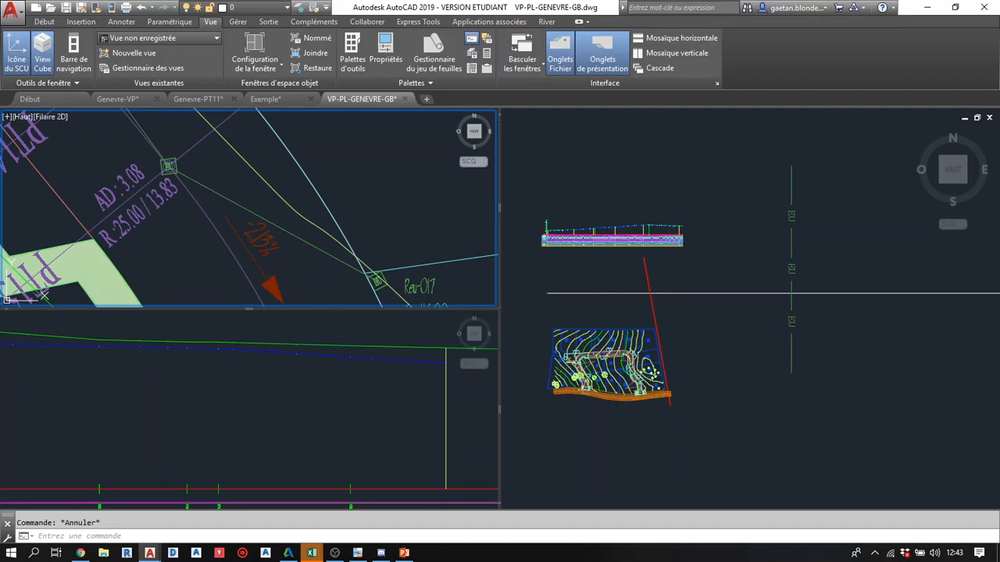
- Offset the vertical EU line to its right by the centre-to-centre distance between the PT15 manhole and Reu-017 in the plan
type("dc")
key("Return")
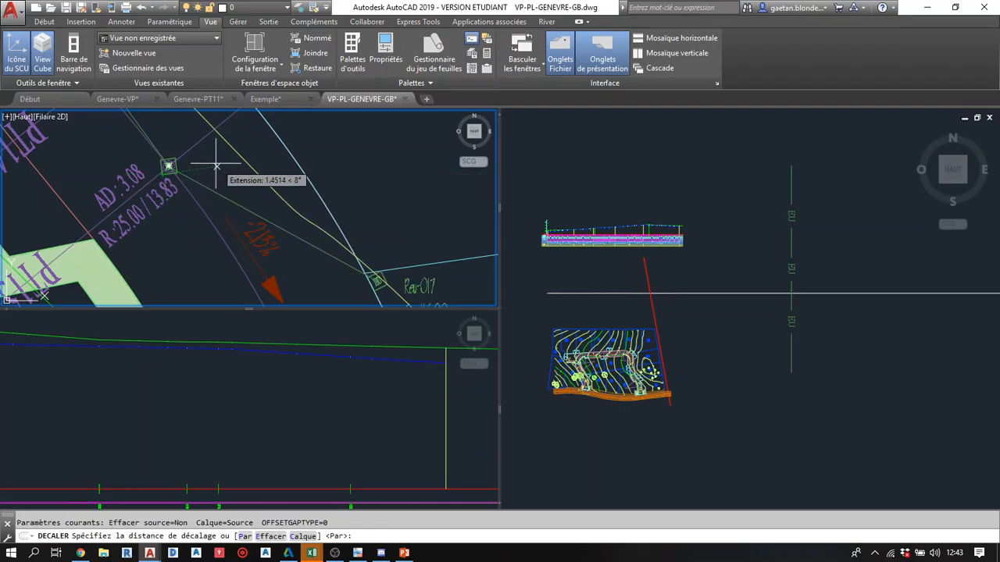
scroll(167, 166, "up", 5)
left_click(105, 147)
scroll(182, 225, "down", 4)
middle_click_drag(229, 231, 78, 117)
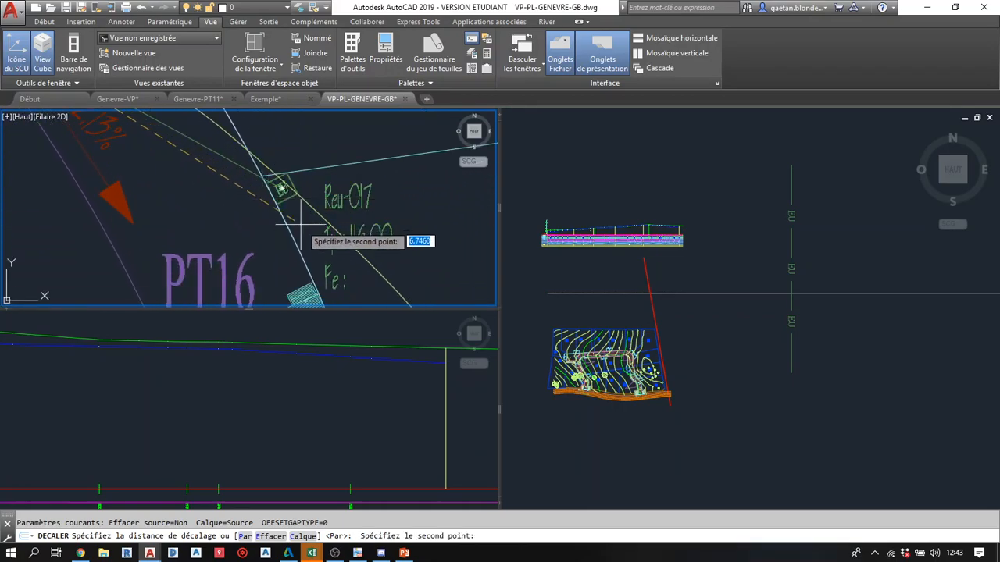
scroll(303, 218, "up", 5)
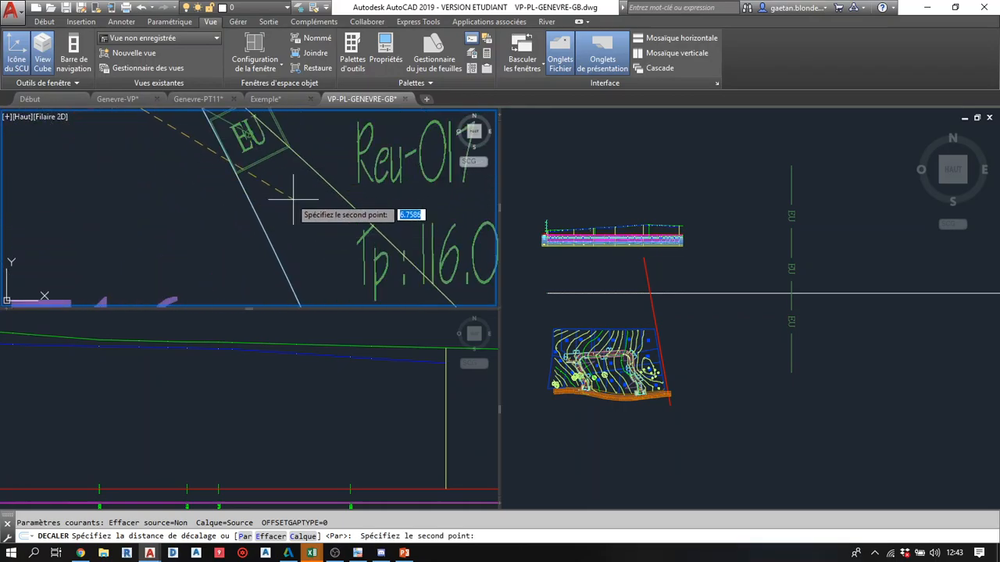
left_click(248, 137)
left_click(851, 233)
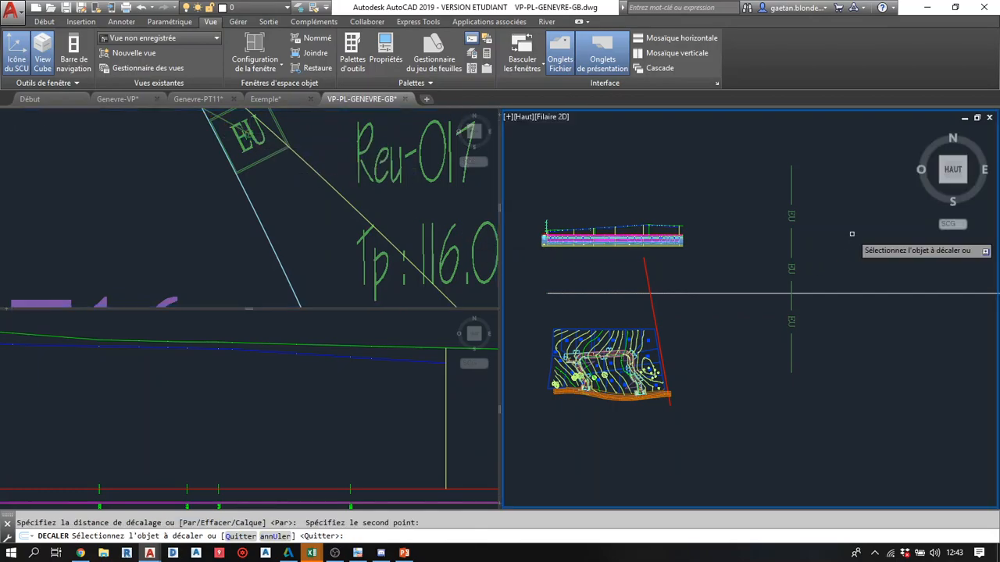
left_click(792, 205)
left_click(825, 203)
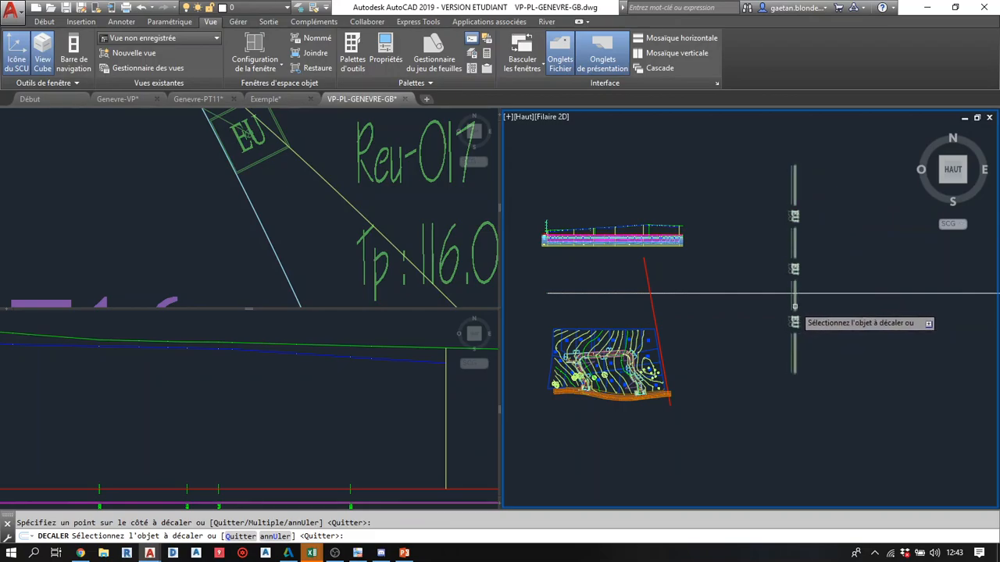
scroll(791, 306, "up", 5)
scroll(770, 383, "down", 3)
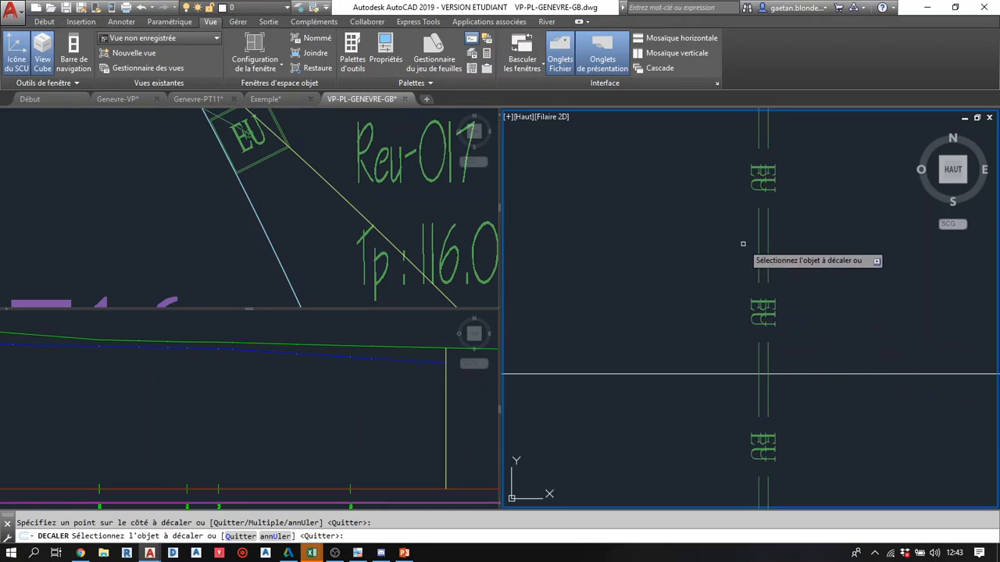
middle_click_drag(741, 244, 745, 279)
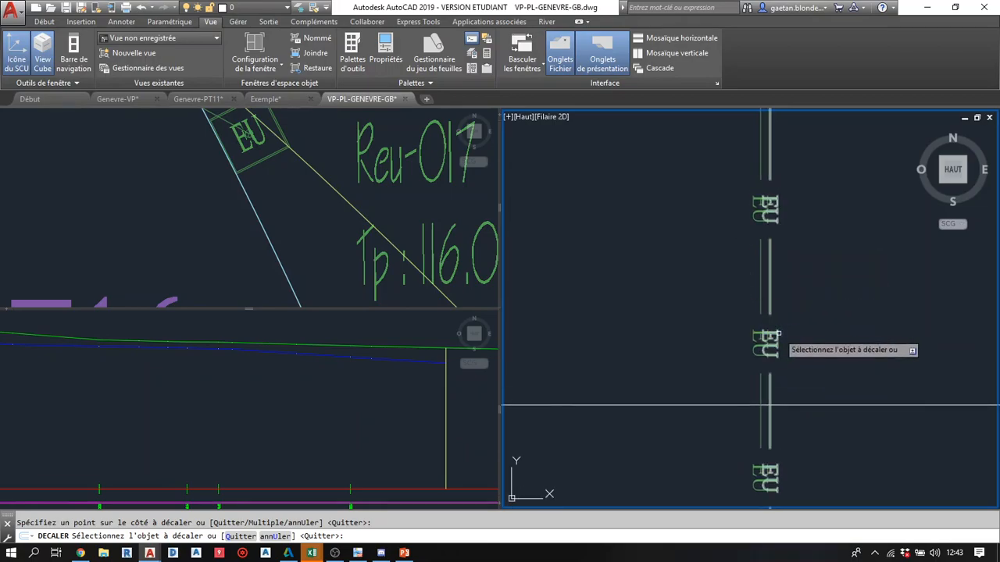
key("Escape")
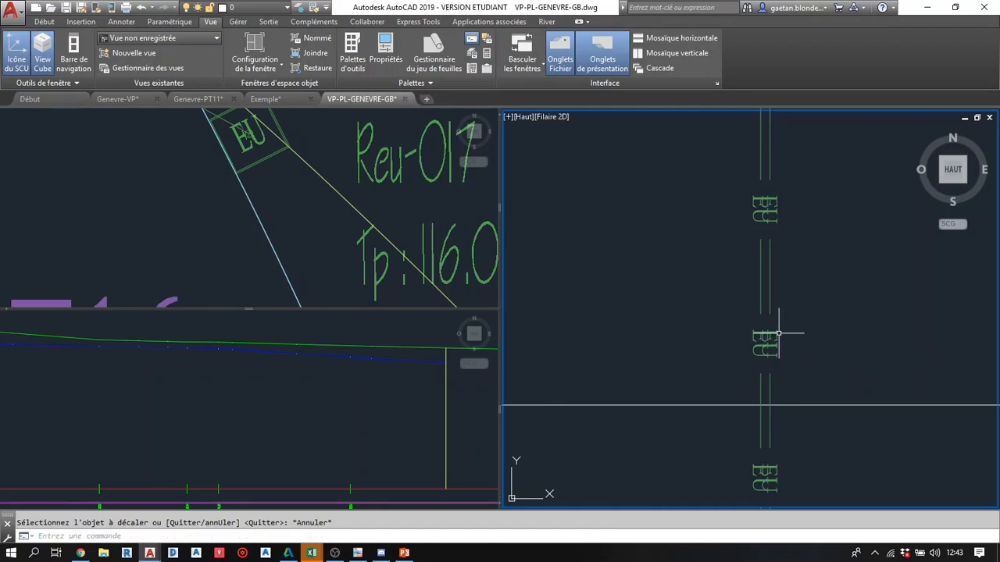
- Locate in the plan the next EU pipe, between the PT15 manhole and the manhole beyond PT14
left_click(141, 260)
scroll(175, 180, "down", 6)
middle_click_drag(176, 178, 326, 304)
middle_click_drag(196, 235, 491, 332)
middle_click_drag(313, 232, 299, 255)
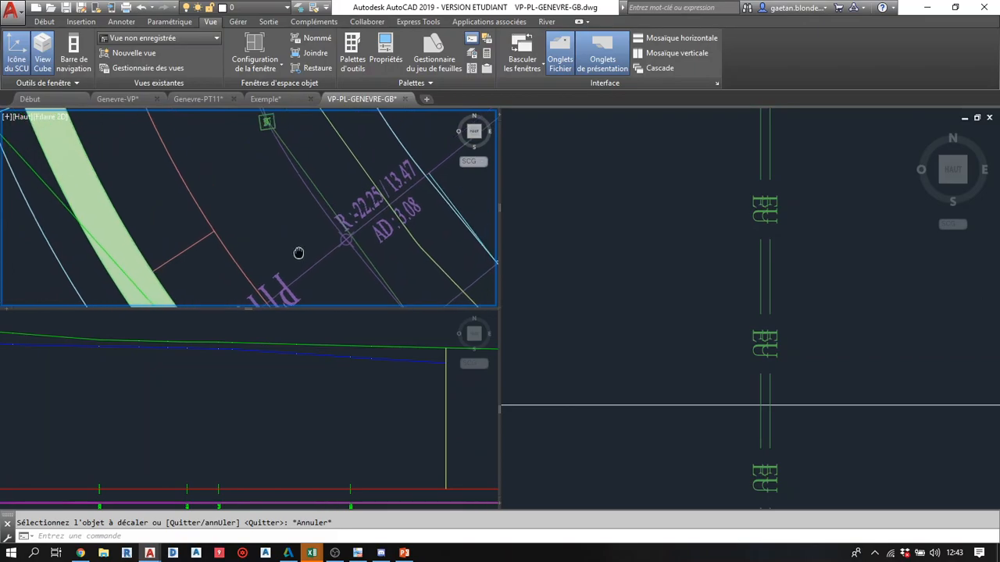
scroll(292, 219, "down", 2)
middle_click_drag(291, 215, 234, 186)
key("Escape")
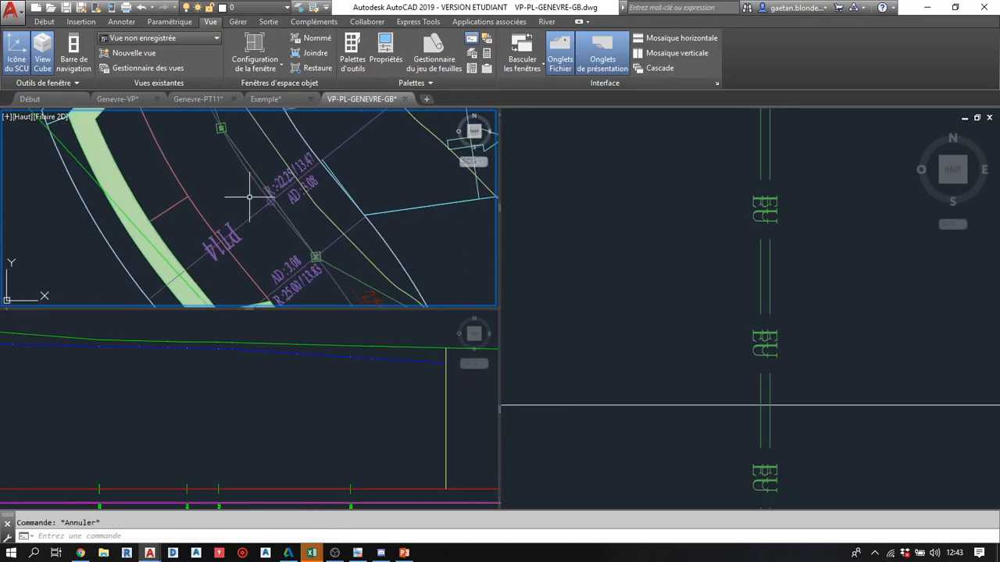
- Offset the rightmost vertical EU line to its right by the distance between the PT15 manhole and the manhole beyond PT14
left_click(44, 21)
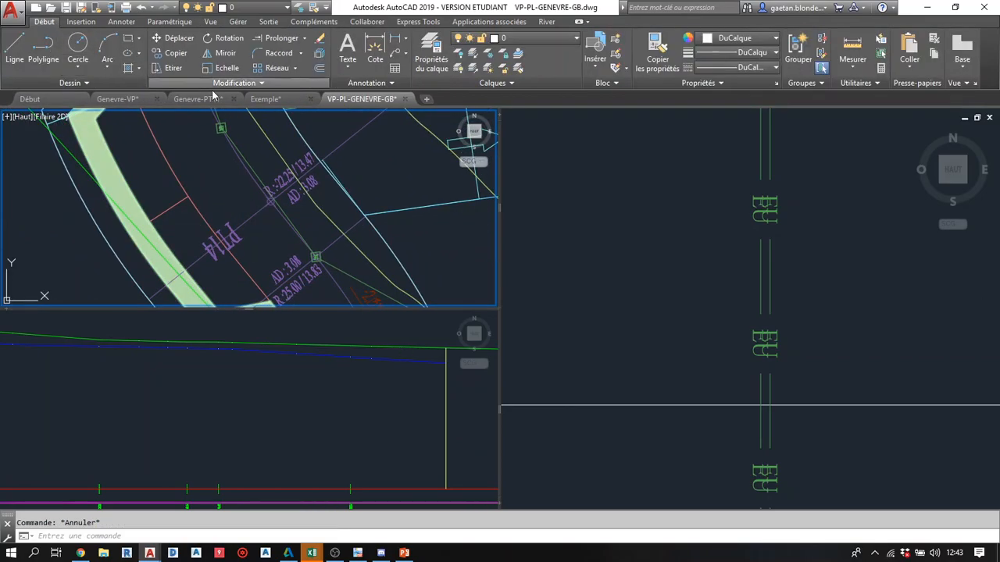
left_click(320, 68)
scroll(306, 251, "up", 5)
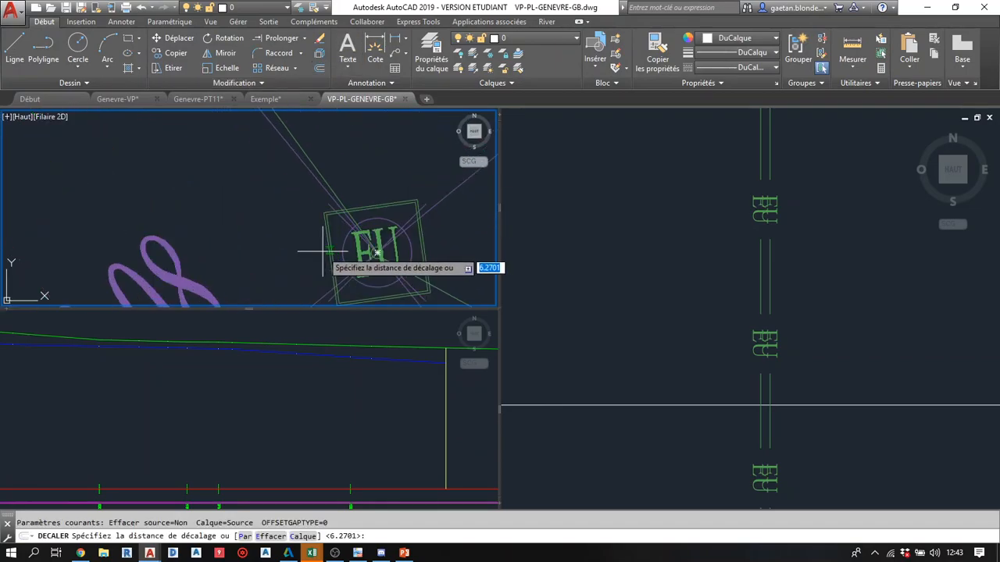
left_click(377, 252)
scroll(278, 213, "down", 6)
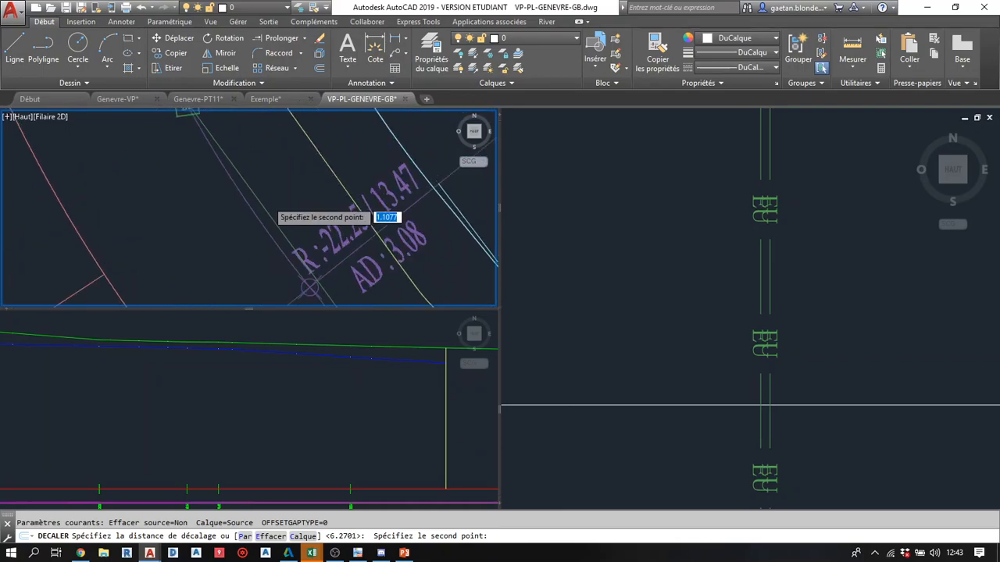
middle_click_drag(268, 203, 305, 270)
scroll(222, 160, "up", 4)
middle_click_drag(213, 158, 245, 278)
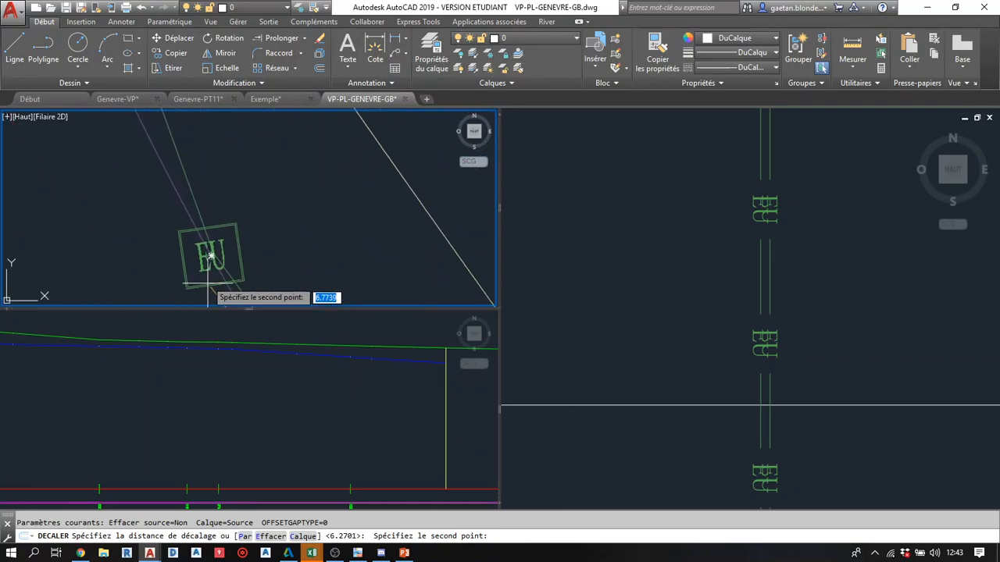
scroll(208, 250, "up", 4)
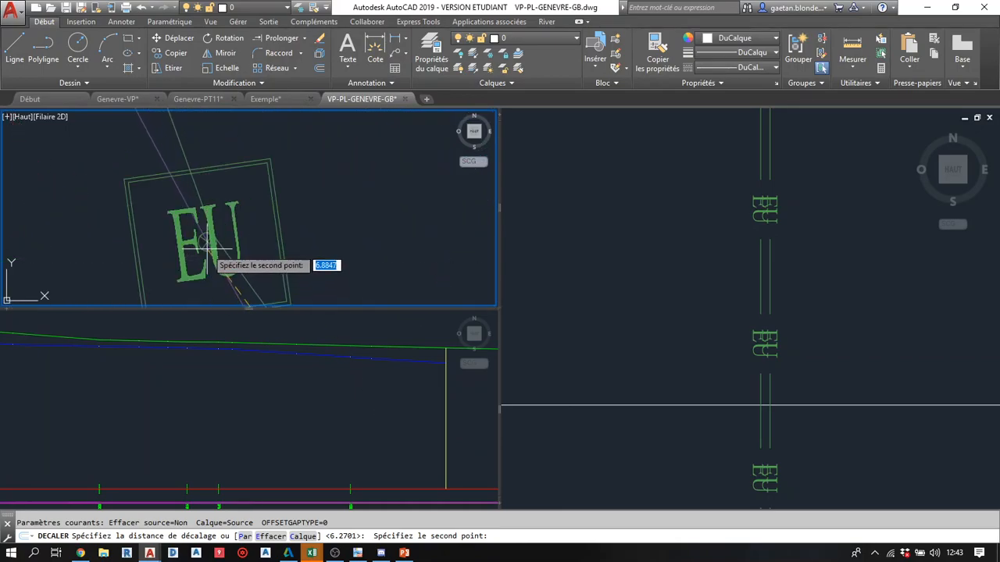
left_click(203, 244)
left_click(768, 275)
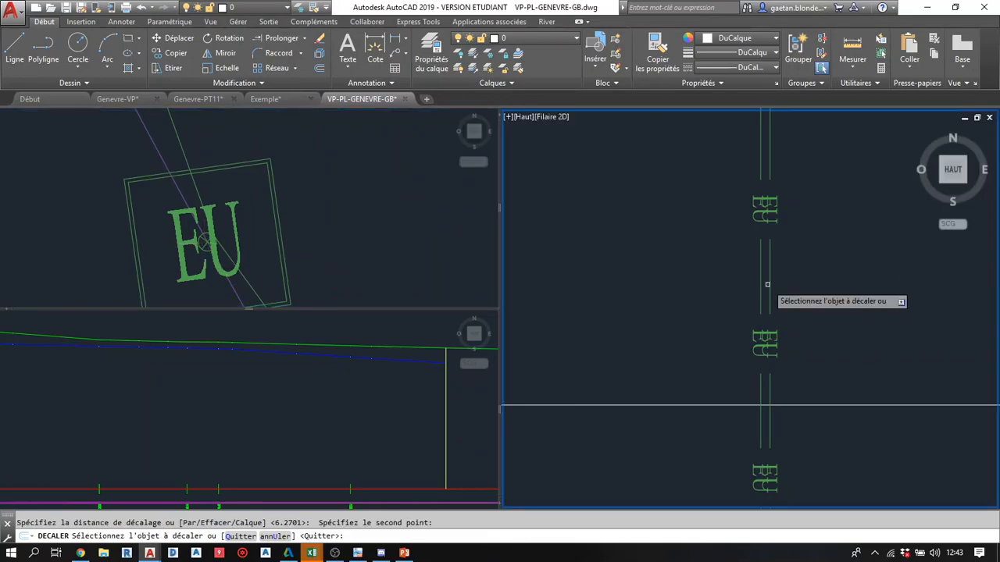
left_click(769, 274)
left_click(819, 285)
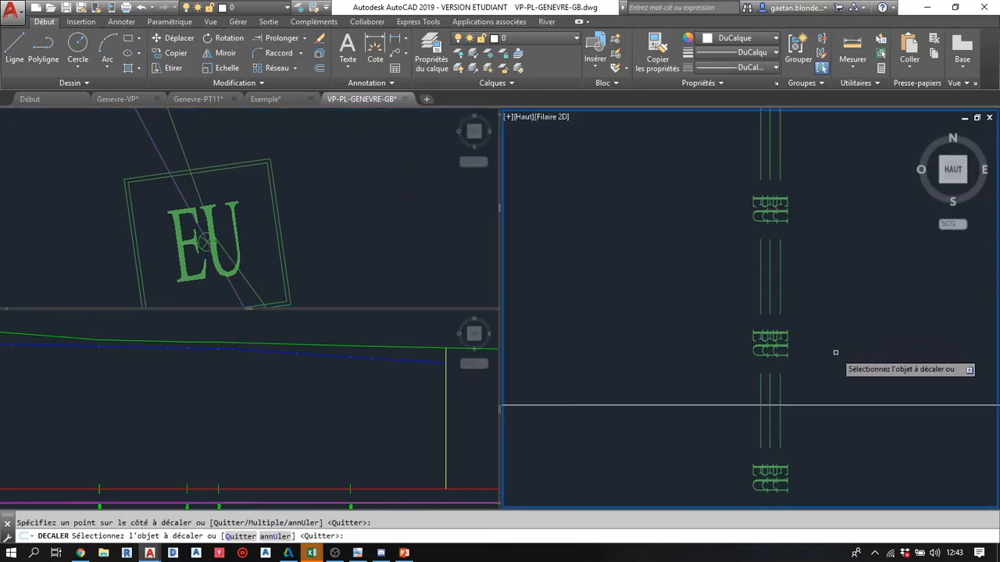
key("Escape")
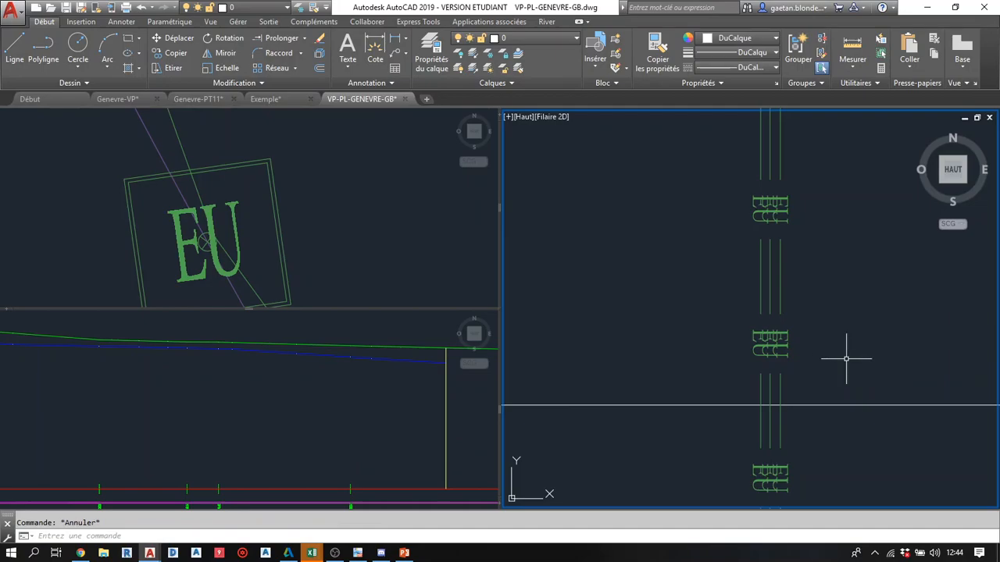
- Check the three vertical EU lines against the manholes in the plan and examine Reu-017 on its TN-L-NIVEAU contour line
left_click(834, 335)
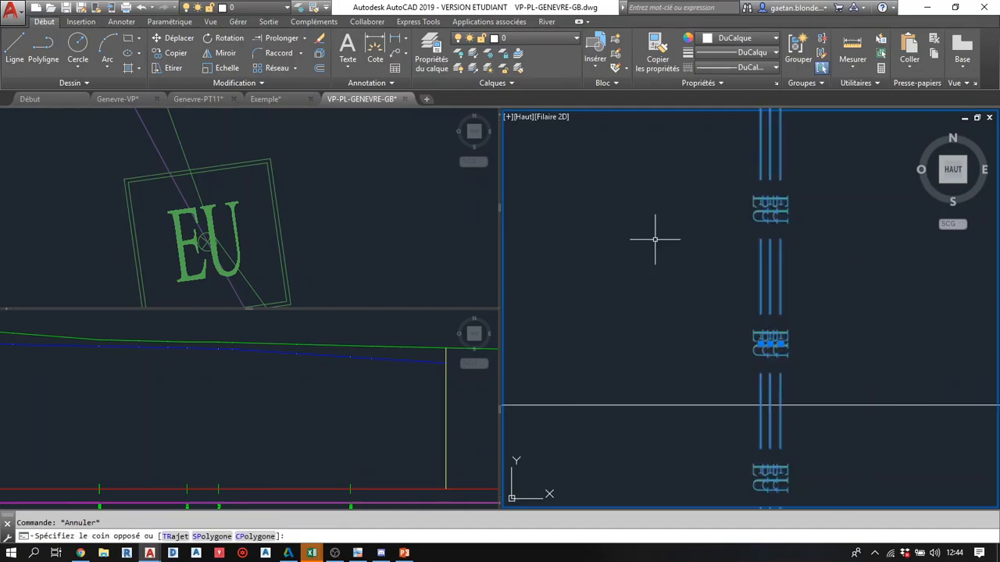
key("Escape")
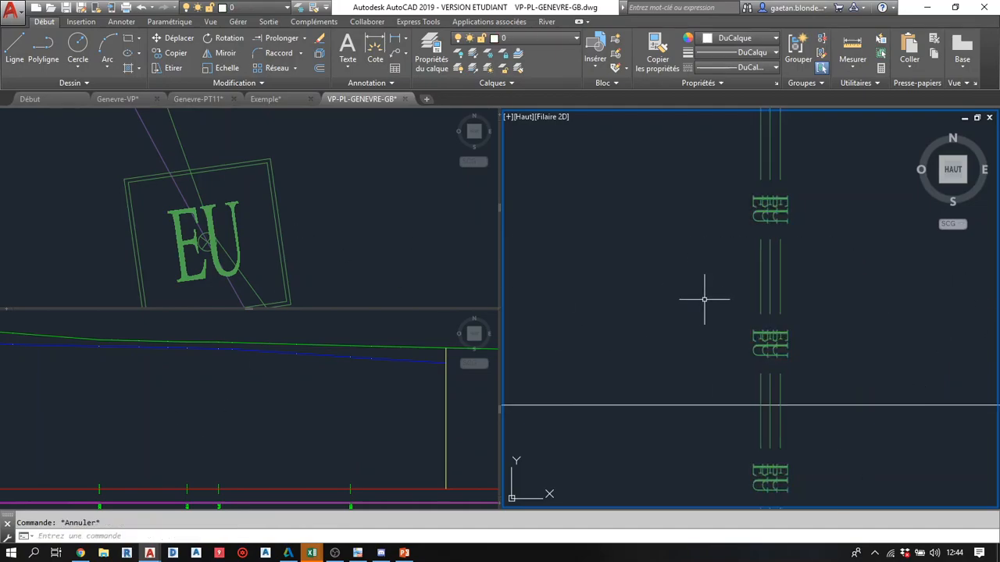
left_click(275, 149)
scroll(274, 149, "down", 6)
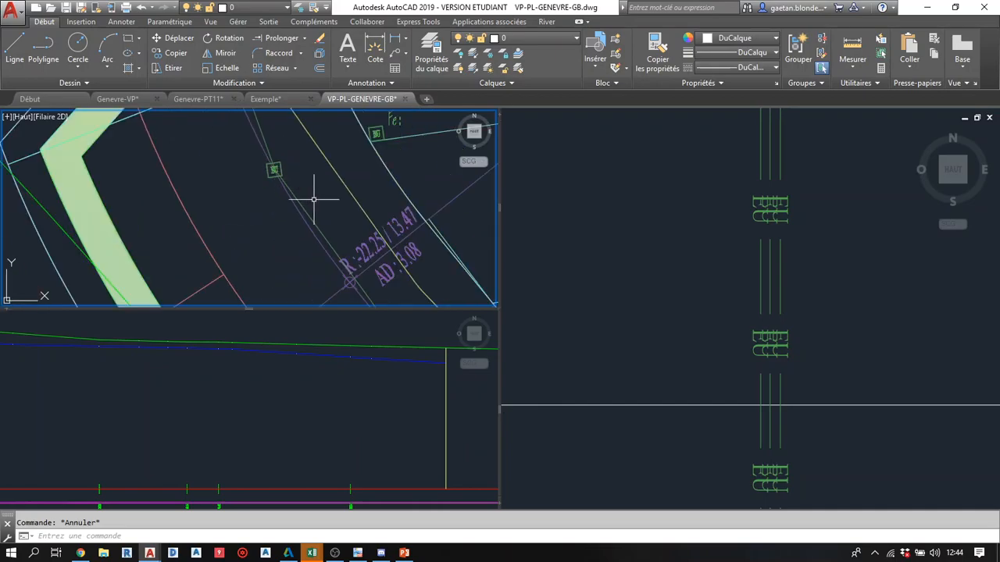
middle_click_drag(328, 217, 249, 179)
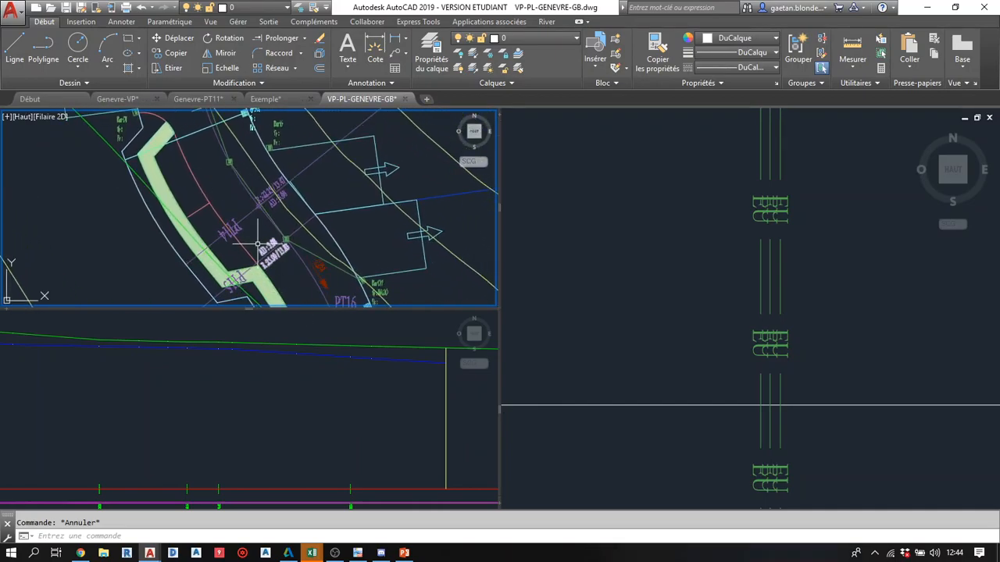
middle_click_drag(225, 160, 218, 181)
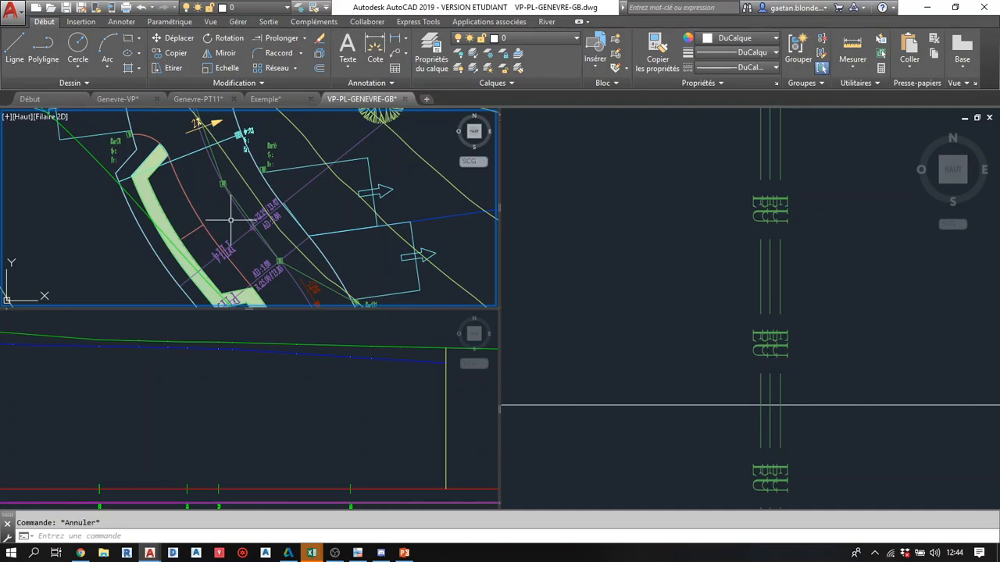
left_click_drag(385, 264, 382, 240)
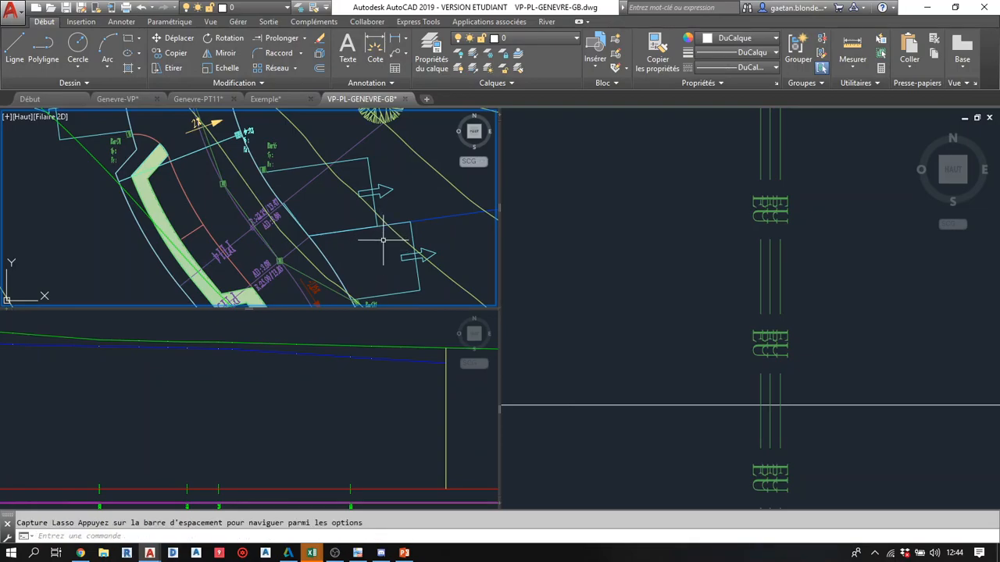
scroll(351, 195, "up", 6)
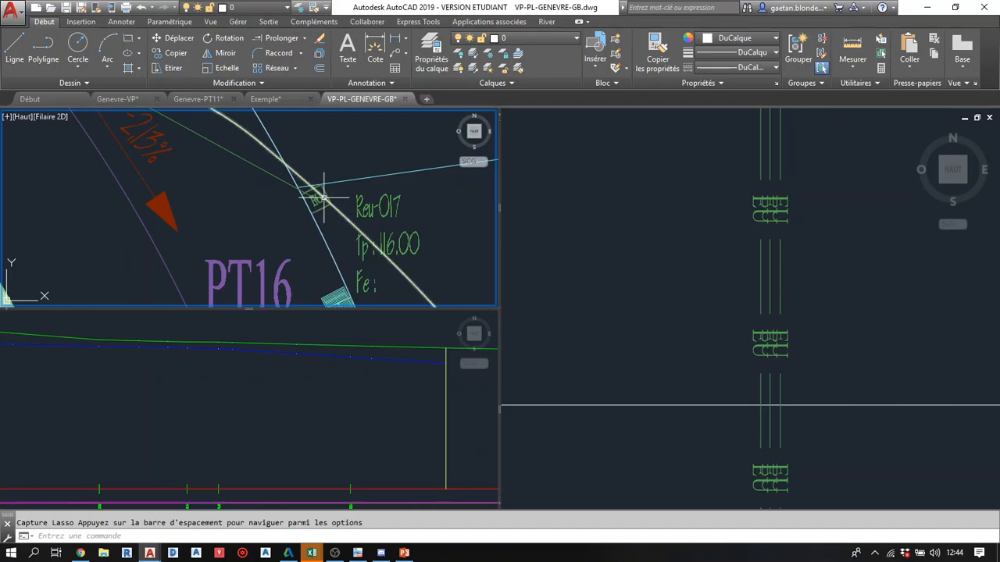
mouse_move(323, 198)
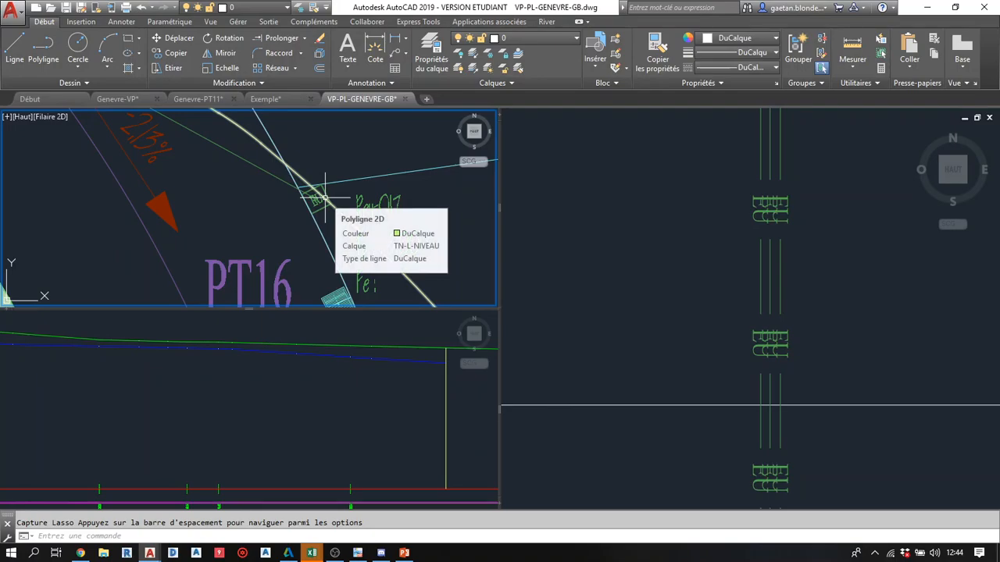
scroll(328, 222, "down", 4)
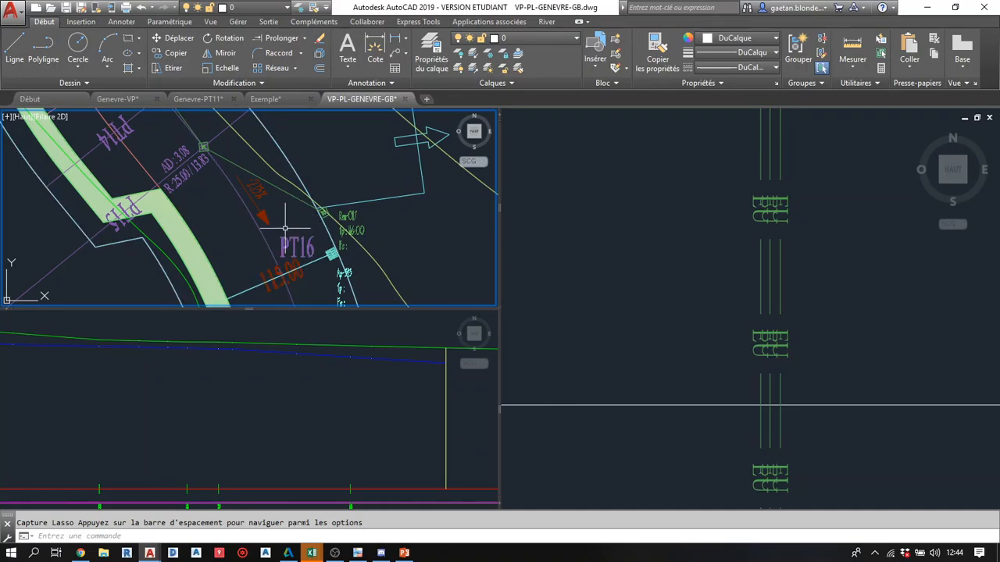
mouse_move(300, 238)
- Draw a vertical line about 42 units long from the PT 15 station in the road profile's table up past the profile curves
left_click(287, 410)
middle_click_drag(254, 453, 298, 326)
scroll(321, 415, "down", 3)
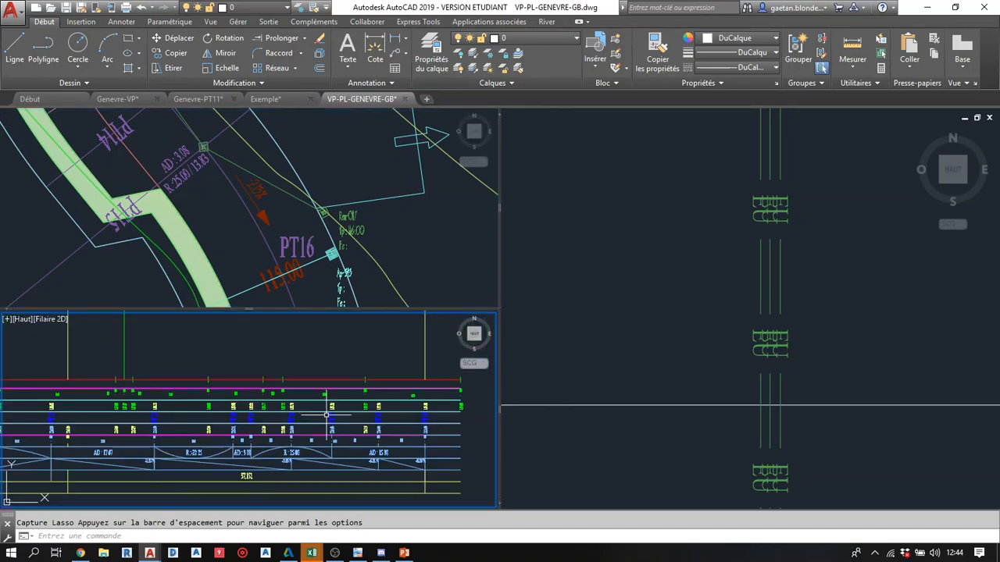
scroll(394, 442, "up", 3)
middle_click_drag(375, 432, 487, 403)
middle_click_drag(321, 404, 339, 410)
middle_click_drag(195, 396, 257, 415)
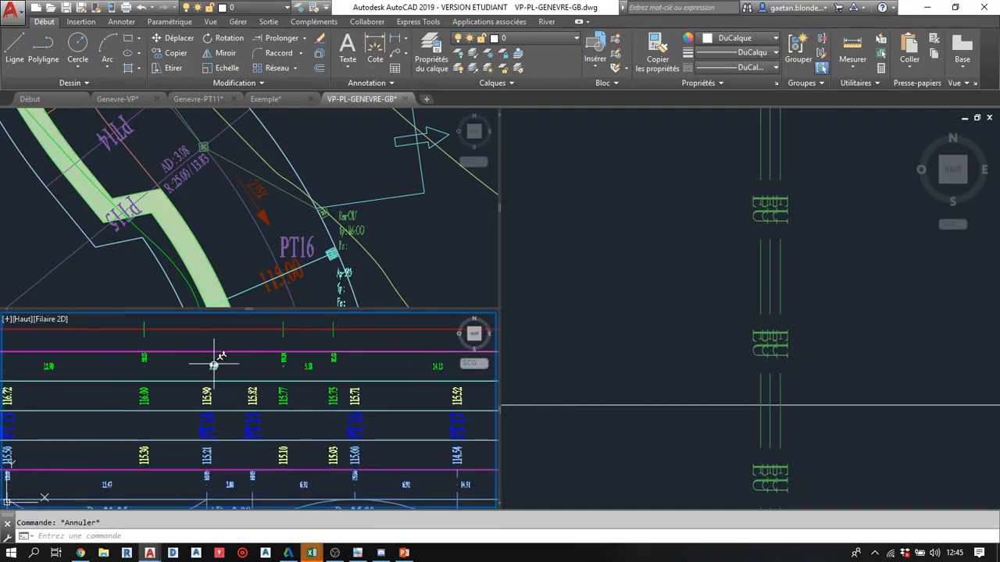
key("Return")
scroll(249, 468, "up", 4)
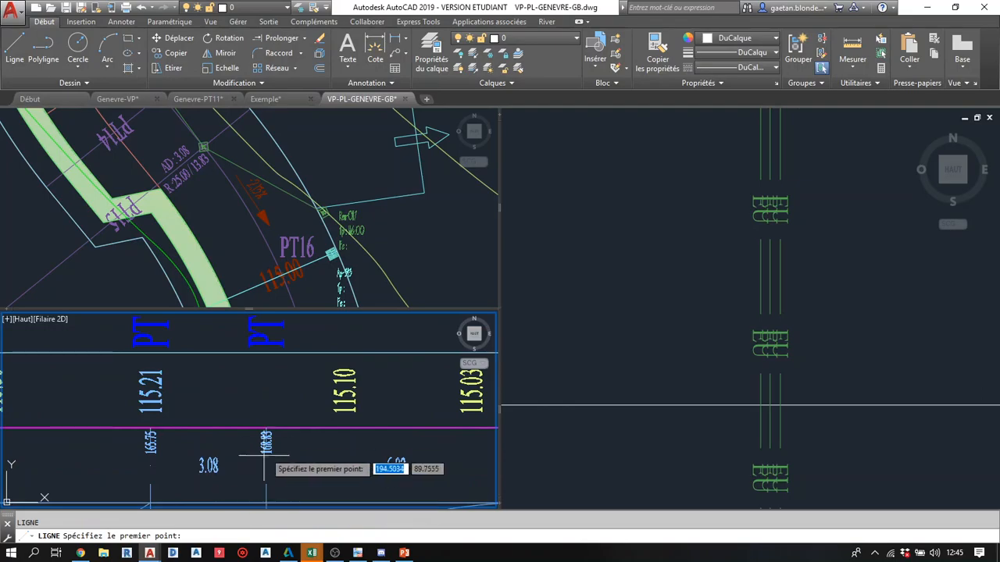
left_click(266, 427)
scroll(270, 428, "down", 5)
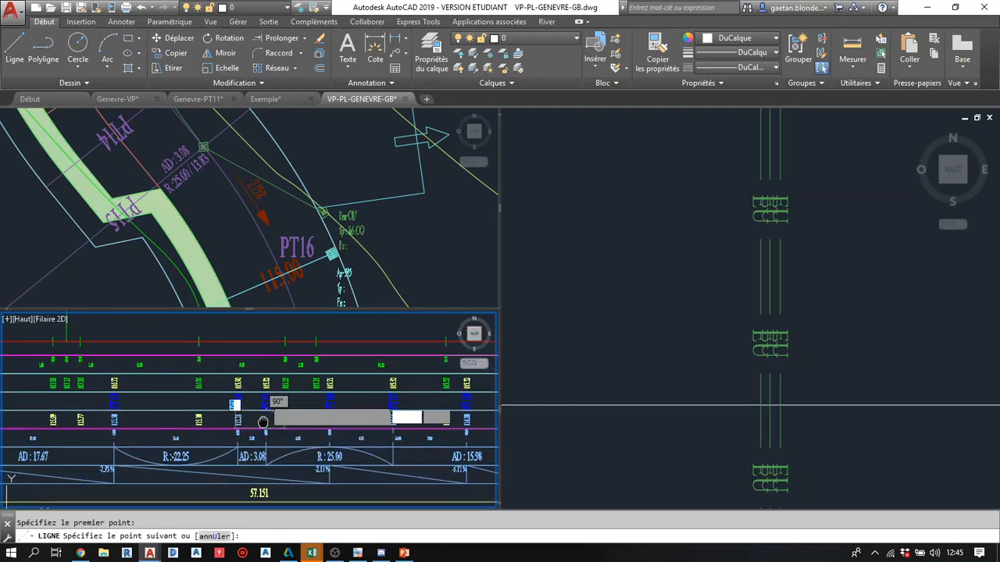
scroll(270, 428, "down", 5)
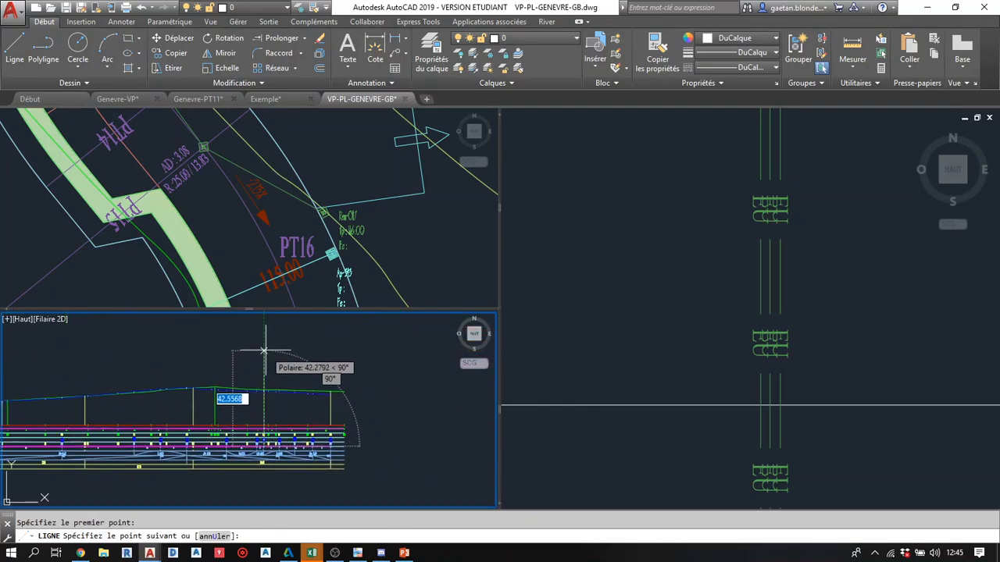
left_click(265, 349)
key("Return")
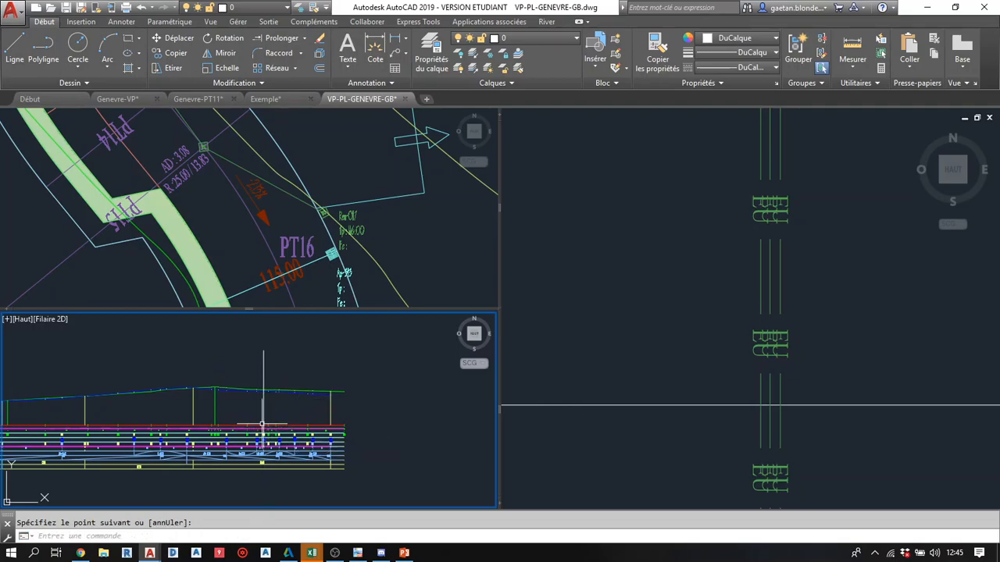
- Draw a horizontal line from the intersection of the PT 15 vertical with the blue road profile line across the three vertical EU lines
scroll(259, 409, "up", 4)
scroll(265, 406, "up", 4)
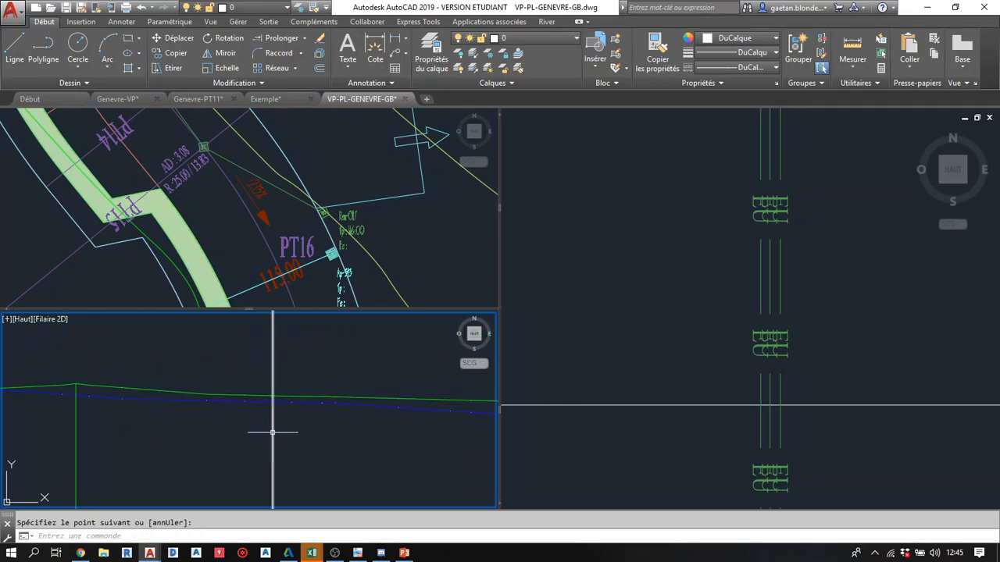
scroll(272, 414, "up", 2)
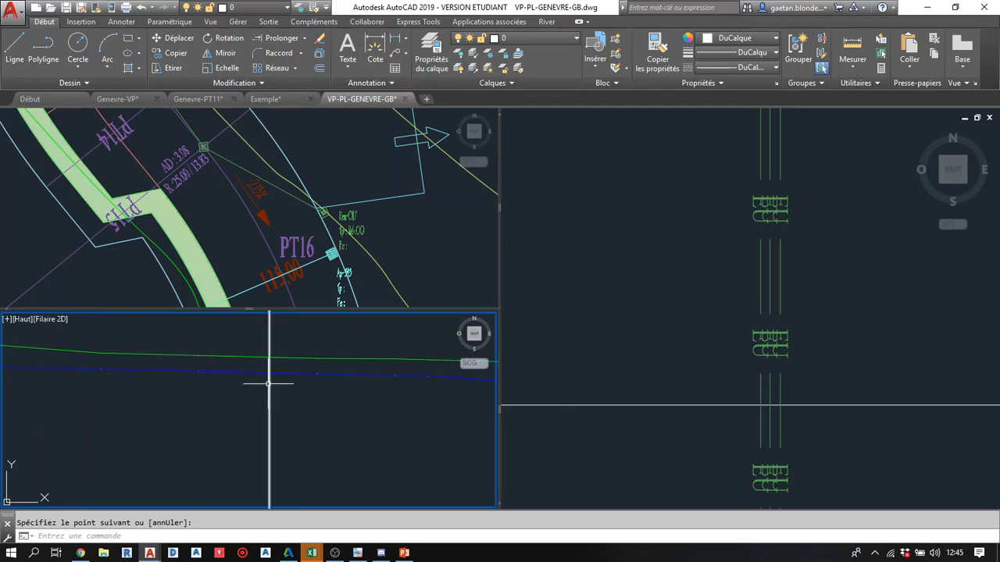
key("Escape")
left_click(269, 383)
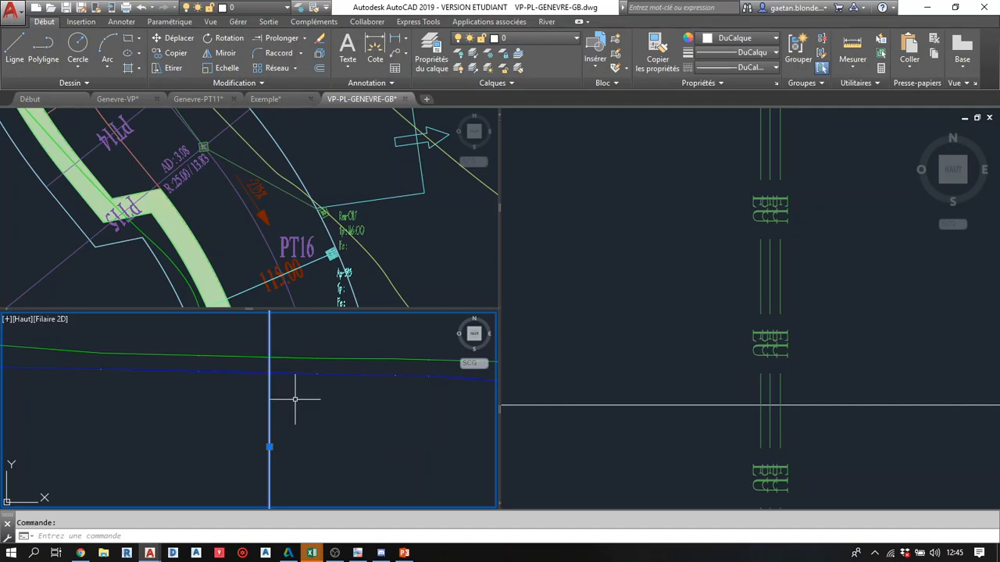
key("Escape")
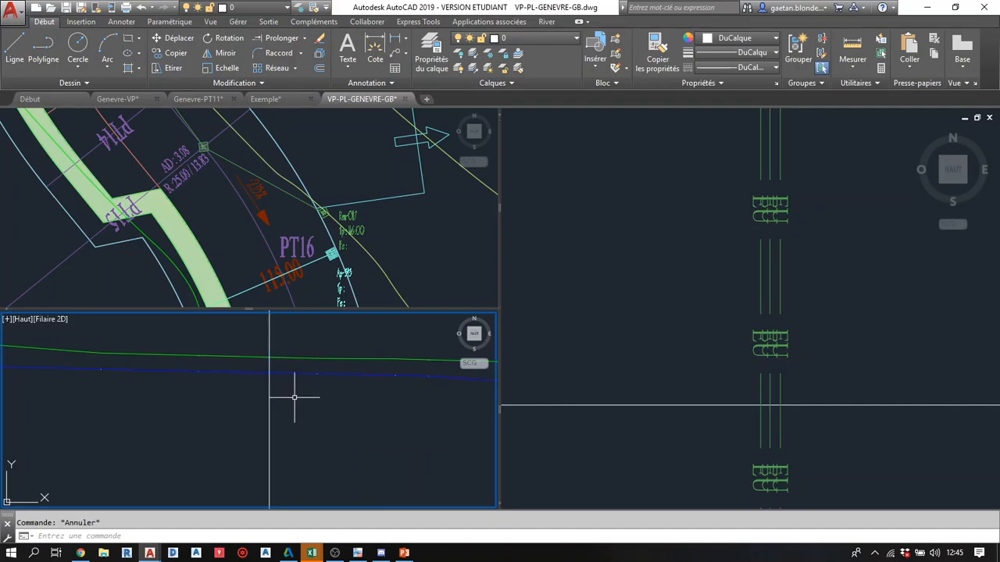
type("l")
key("Return")
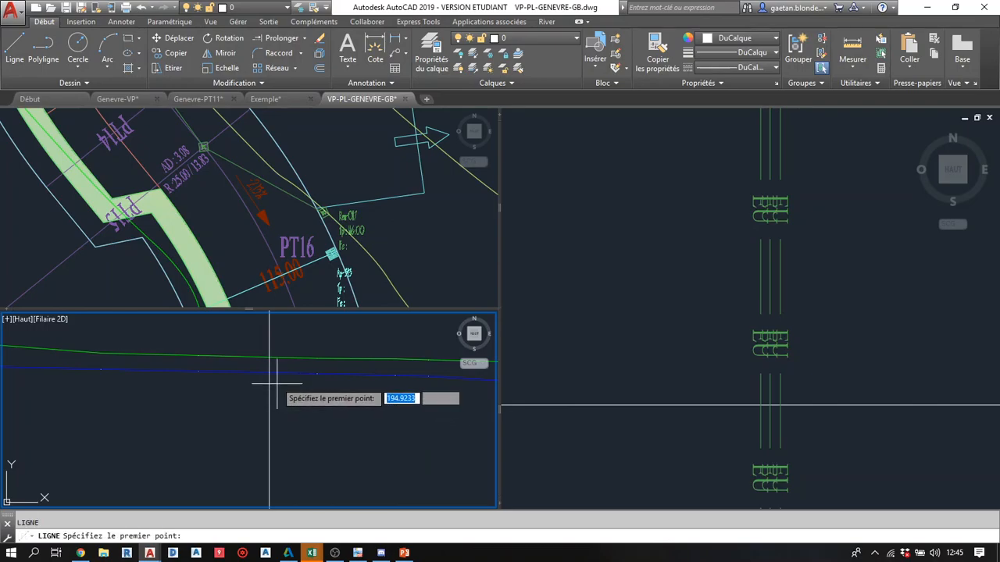
left_click(269, 373)
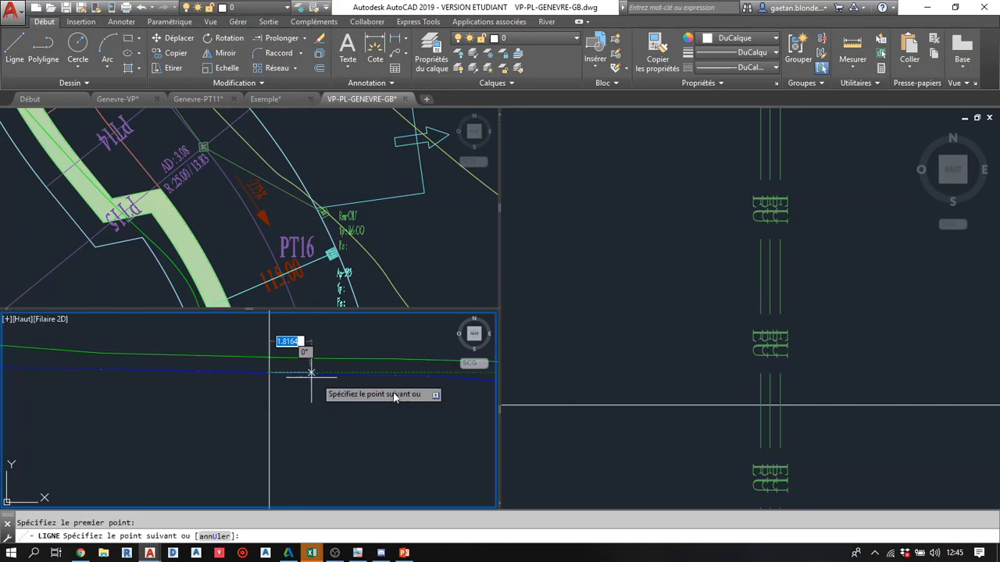
left_click(665, 381)
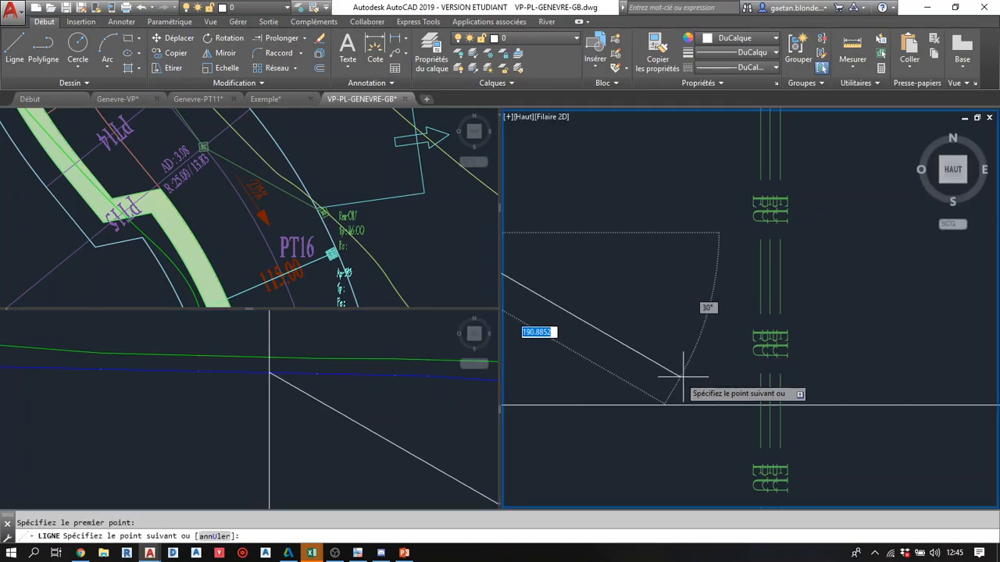
left_click(902, 233)
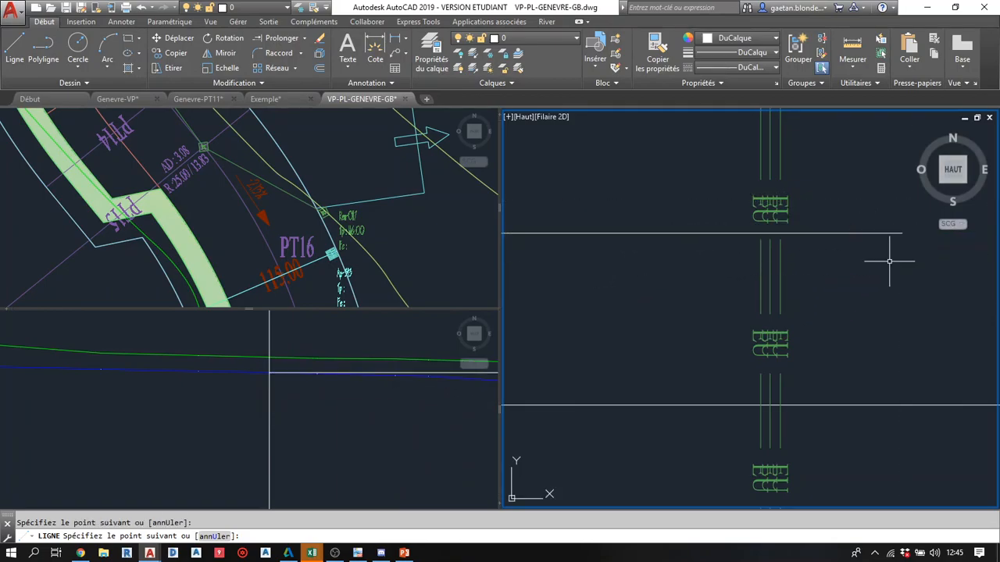
key("Return")
- Set the linetype of the three vertical EU lines to Continuous, keeping their colour at DuCalque
scroll(777, 274, "up", 2)
middle_click_drag(777, 275, 738, 353)
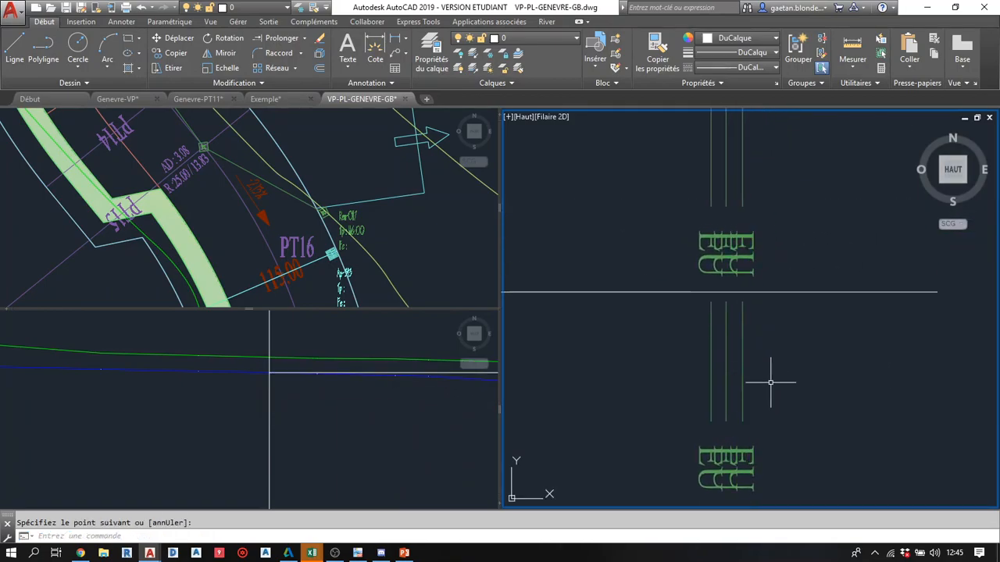
left_click(745, 404)
left_click(706, 383)
left_click(751, 42)
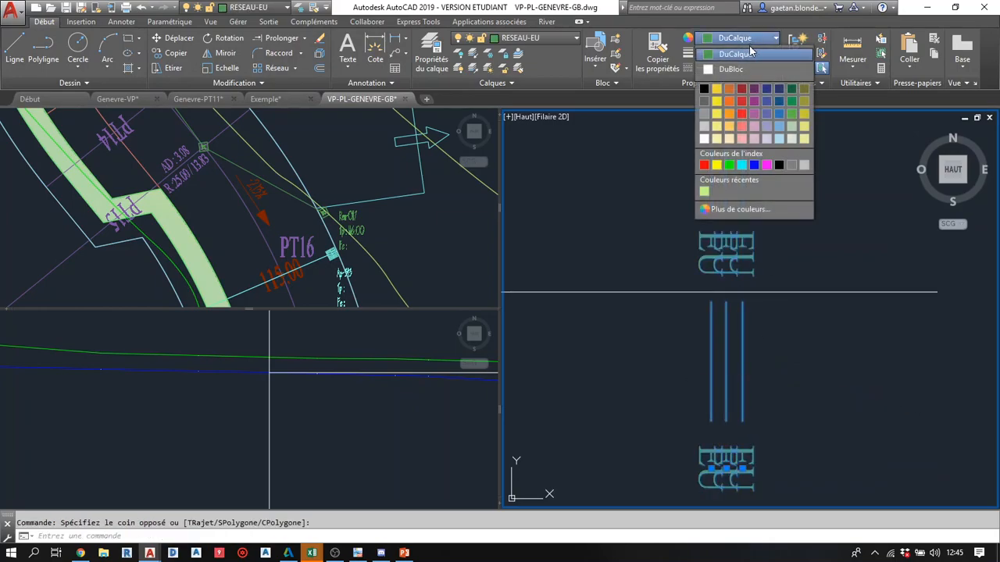
left_click(722, 54)
left_click(742, 67)
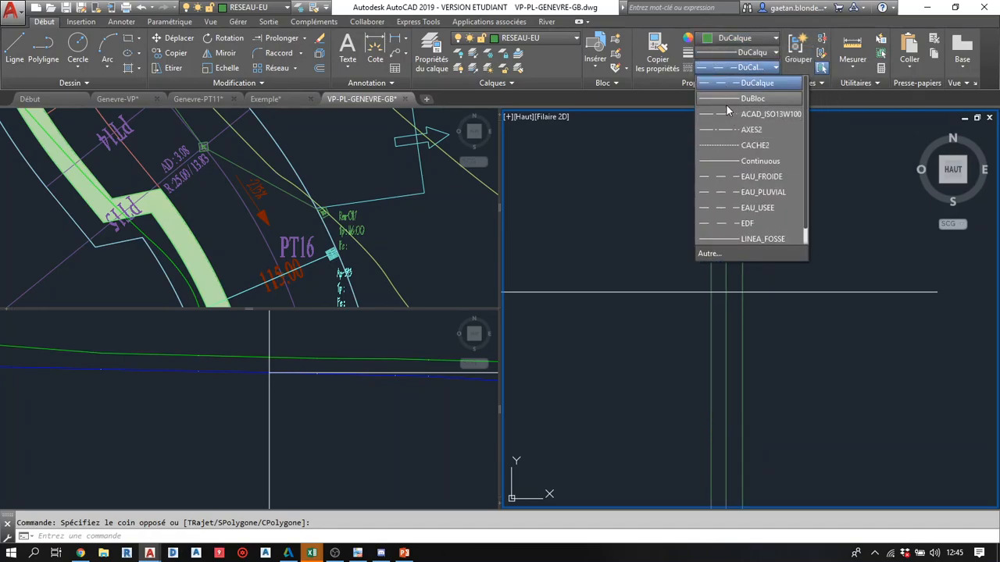
left_click(729, 162)
key("Escape")
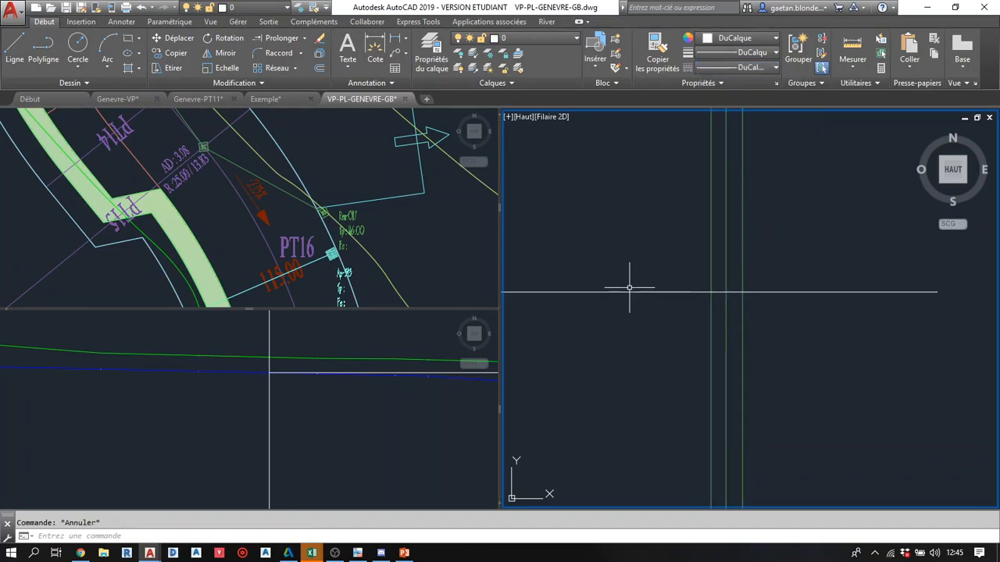
- Copy the Reu-017 manhole label from the plan to the EU profile, placing one copy beside each of the three vertical lines
left_click(382, 252)
left_click(363, 231)
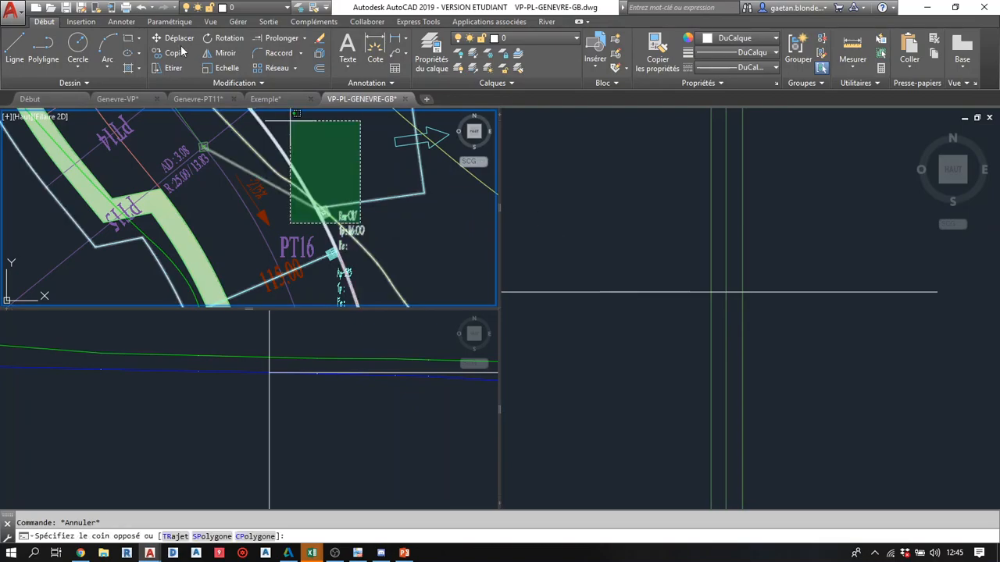
left_click(329, 218)
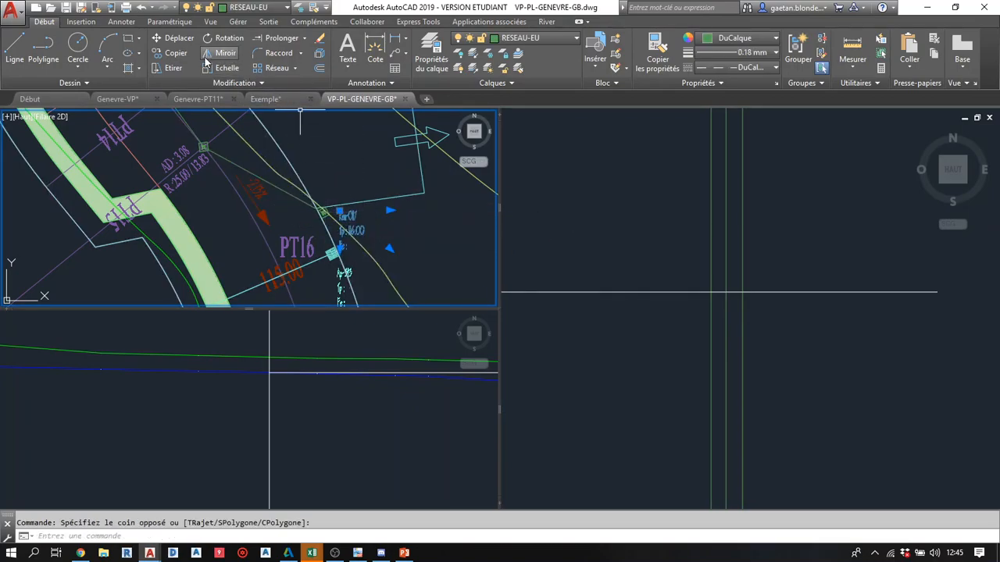
left_click(174, 53)
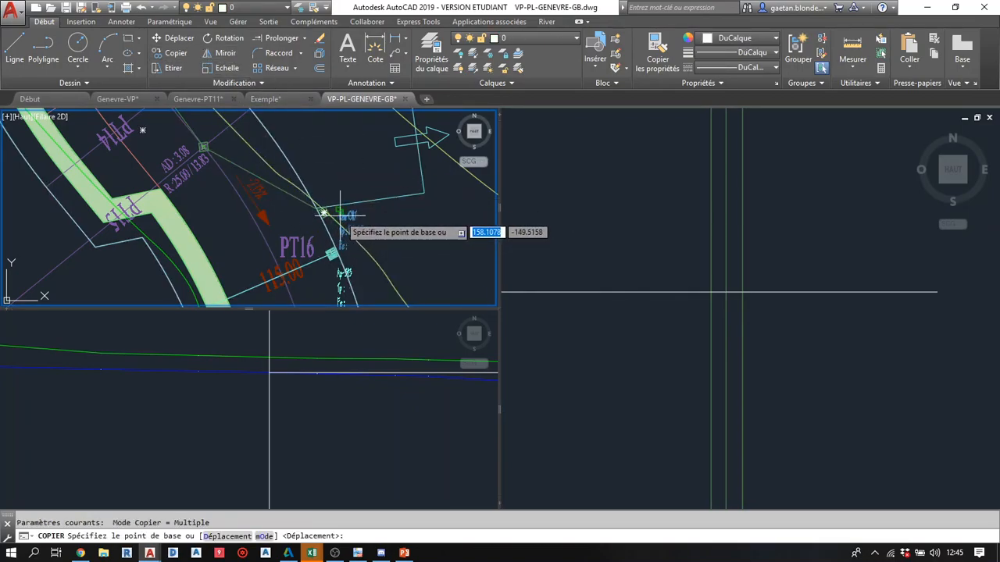
left_click(336, 231)
left_click(668, 267)
scroll(707, 282, "up", 2)
middle_click_drag(694, 285, 682, 308)
scroll(696, 326, "up", 3)
left_click(701, 316)
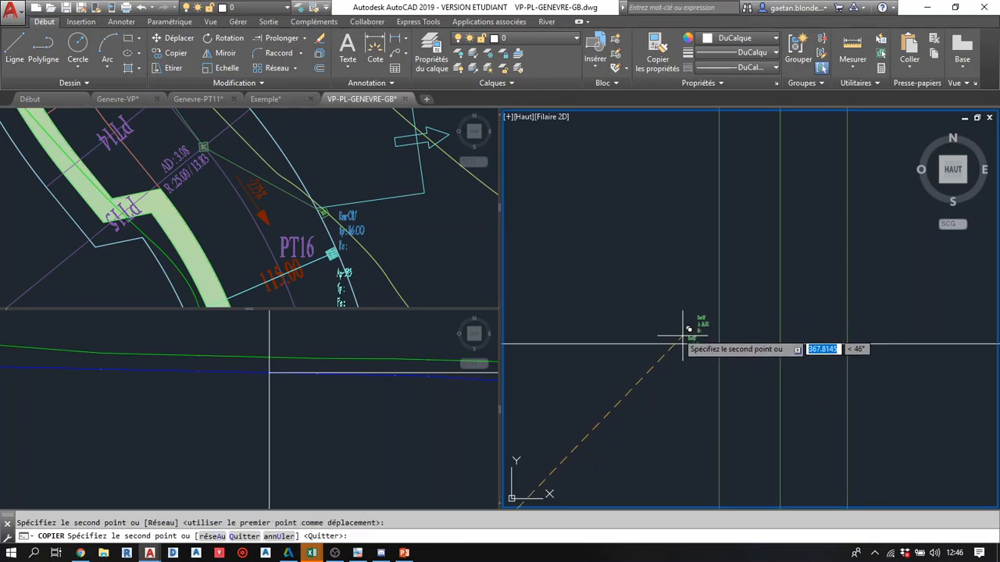
left_click(764, 317)
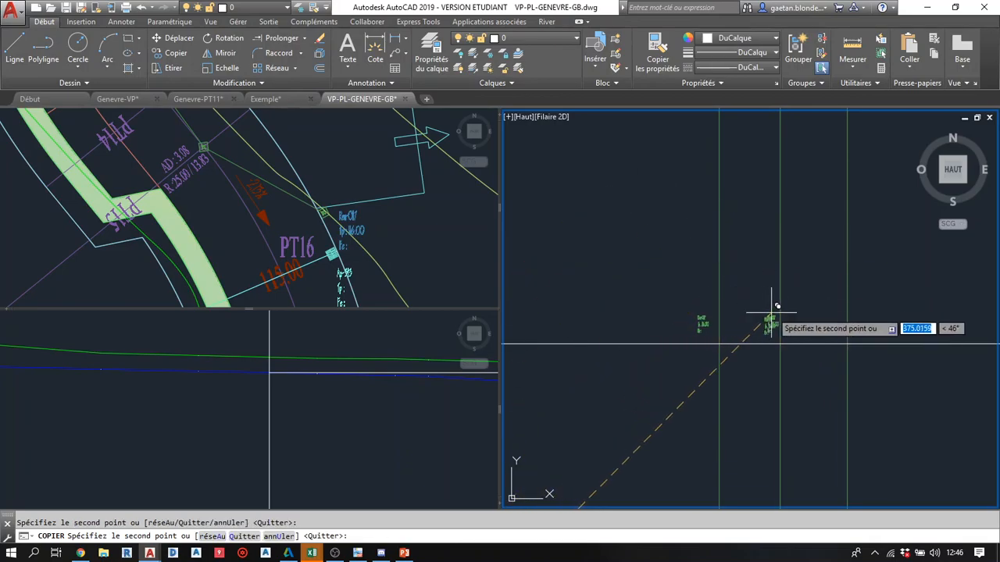
left_click(829, 320)
key("Escape")
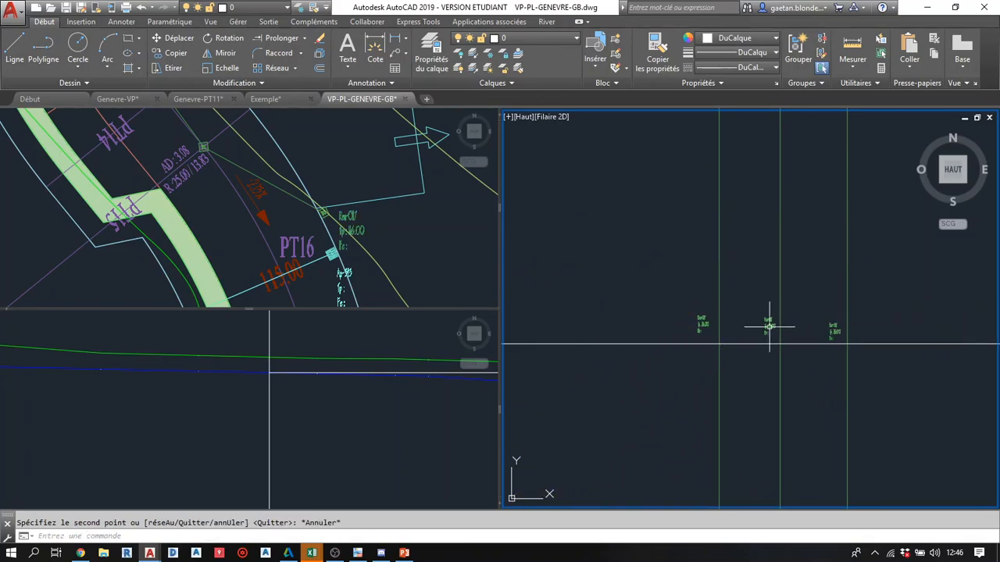
- Rename the label beside the middle vertical line as Reu-101 and clear its Tp value
scroll(767, 324, "up", 5)
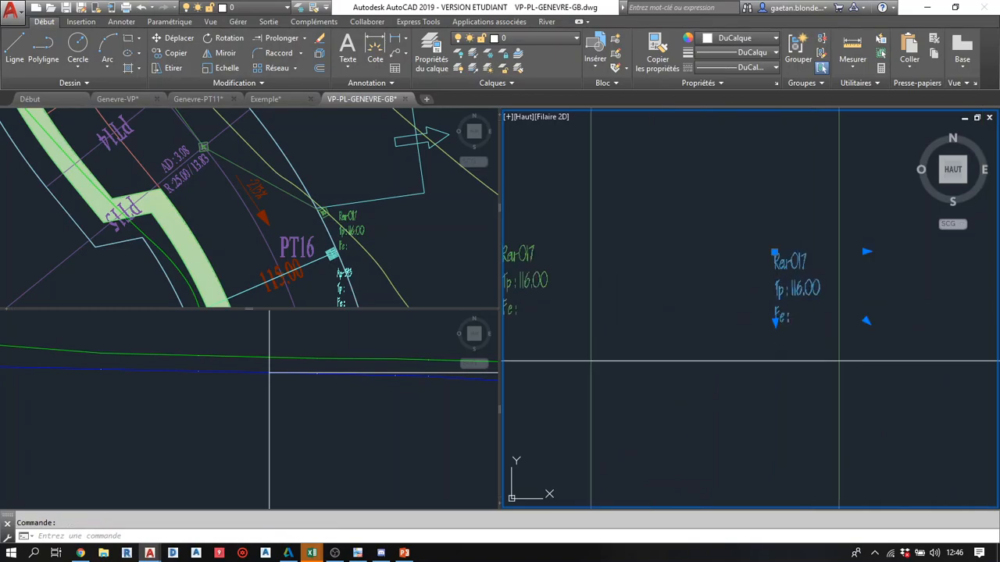
double_click(787, 278)
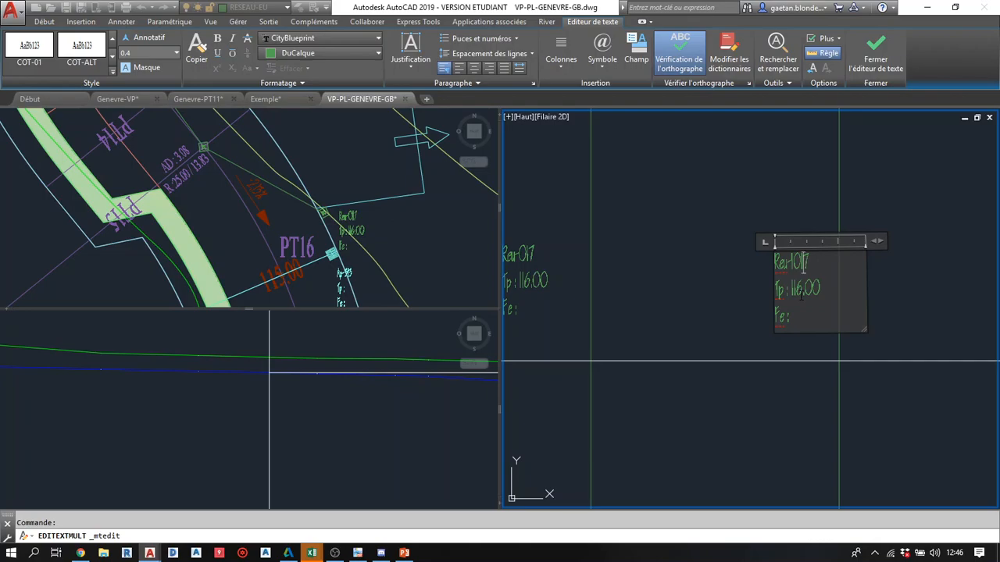
left_click(803, 289)
left_click(882, 373)
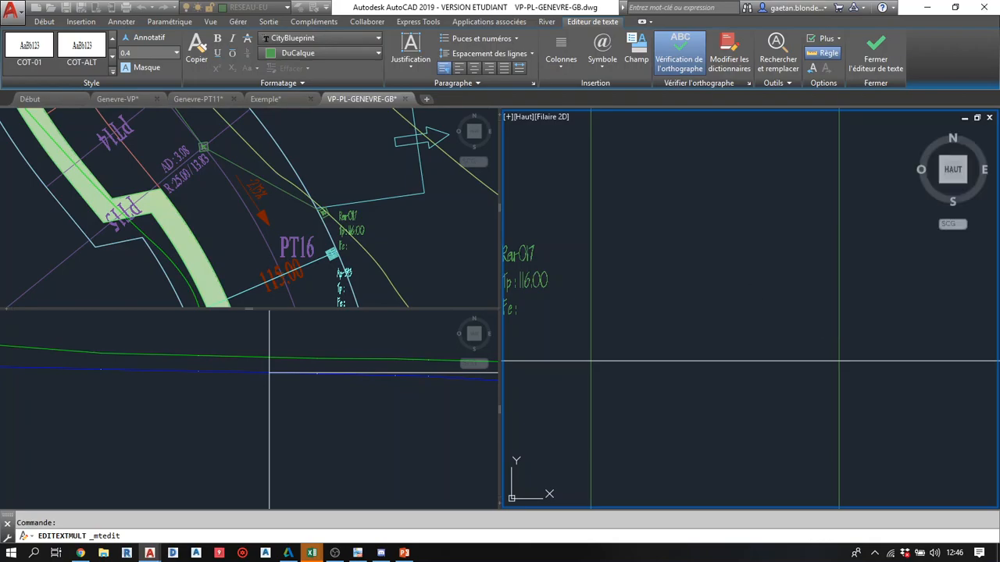
scroll(854, 313, "down", 2)
middle_click_drag(850, 309, 782, 282)
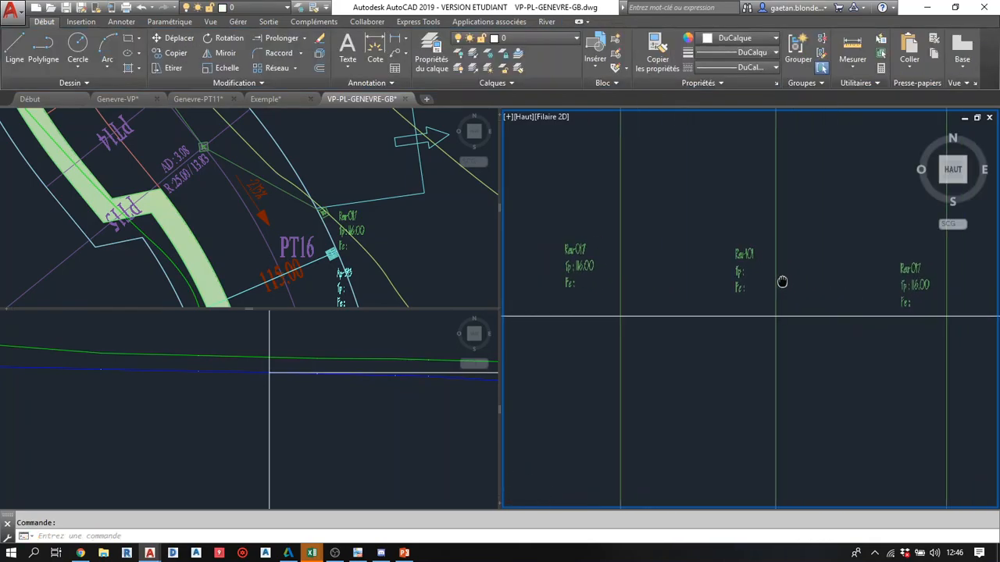
- Clear the Tp value in the manhole labels beside the two outer vertical EU lines
double_click(915, 287)
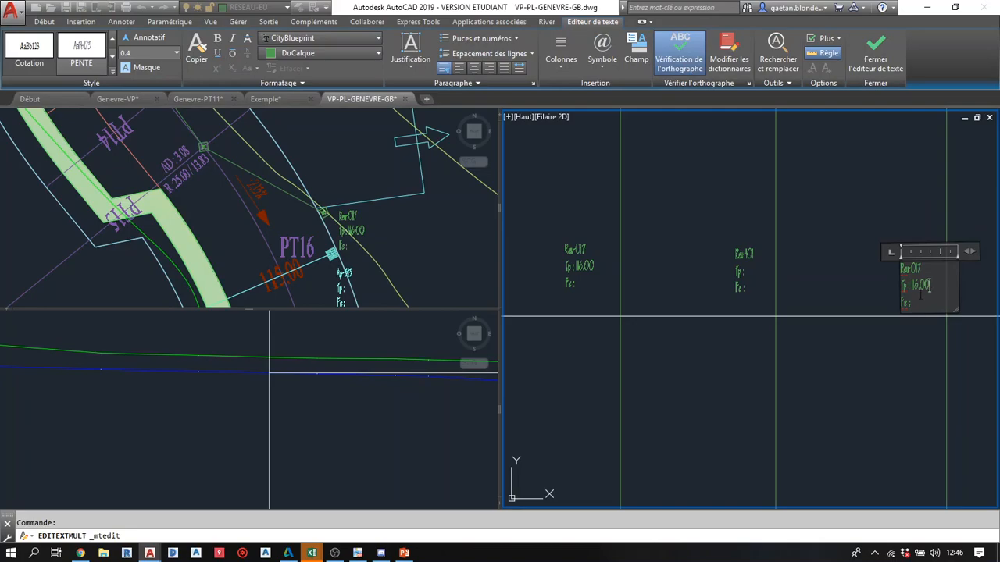
left_click(855, 283)
left_click(578, 266)
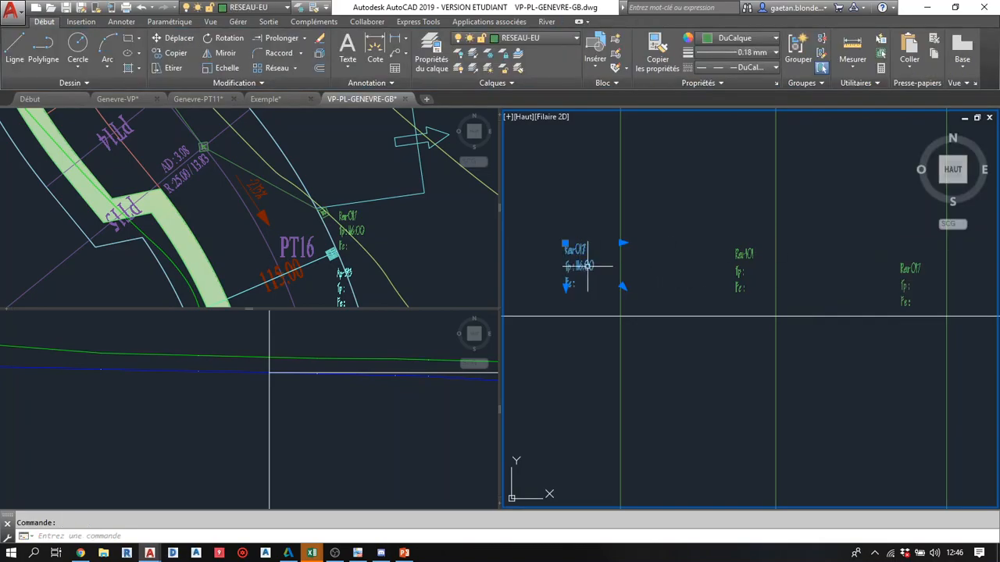
double_click(588, 265)
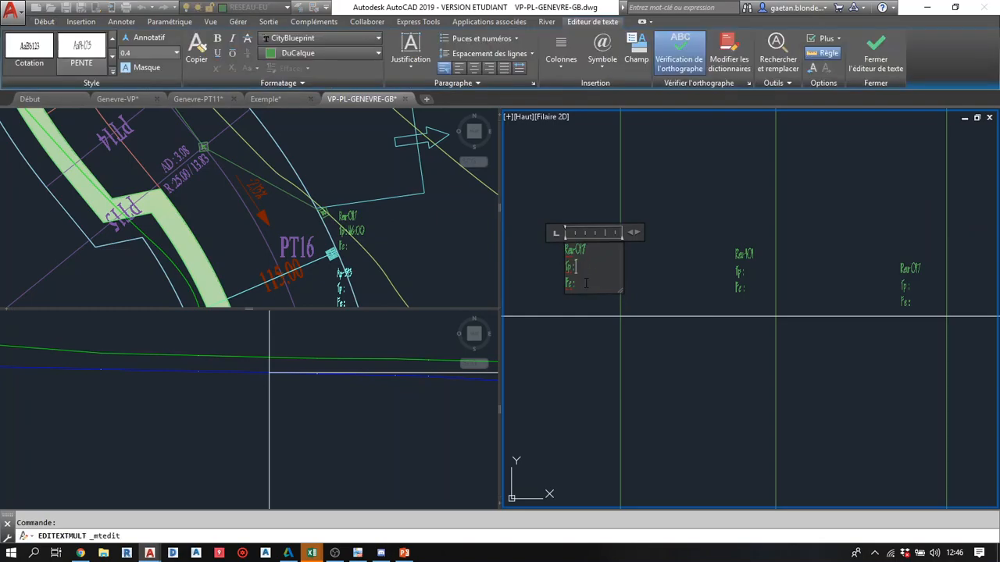
left_click(657, 253)
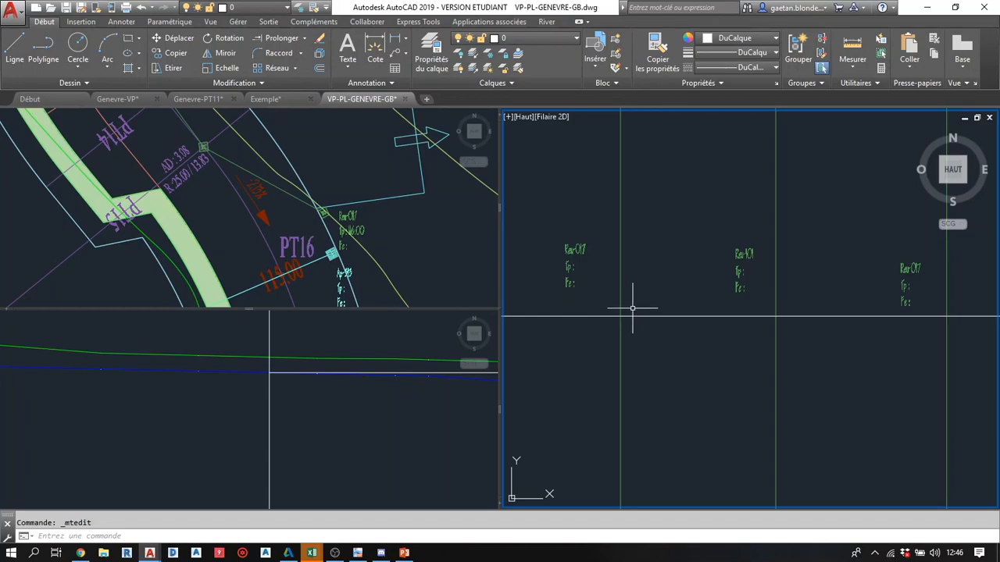
scroll(710, 313, "down", 3)
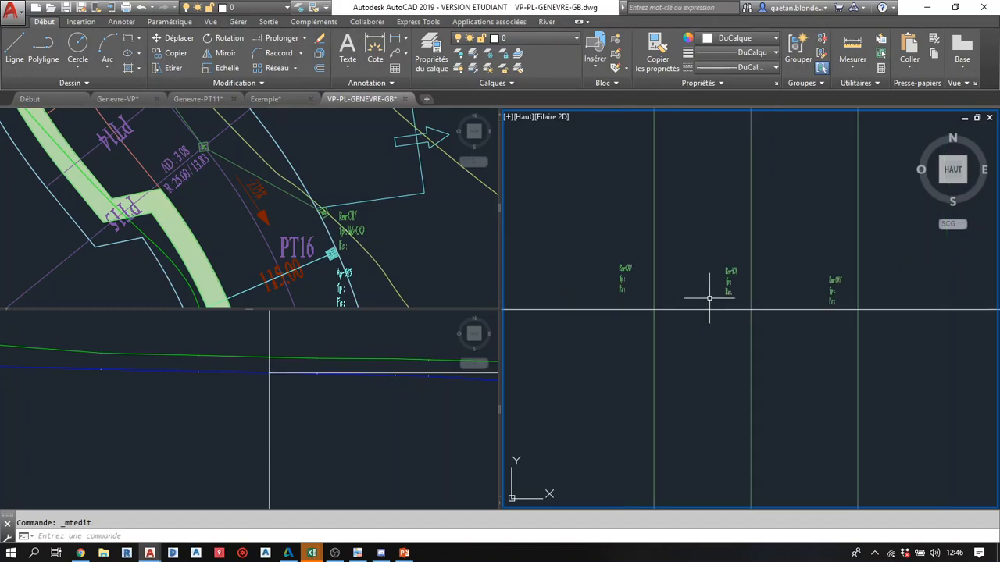
middle_click_drag(712, 336, 687, 369)
left_click(698, 322)
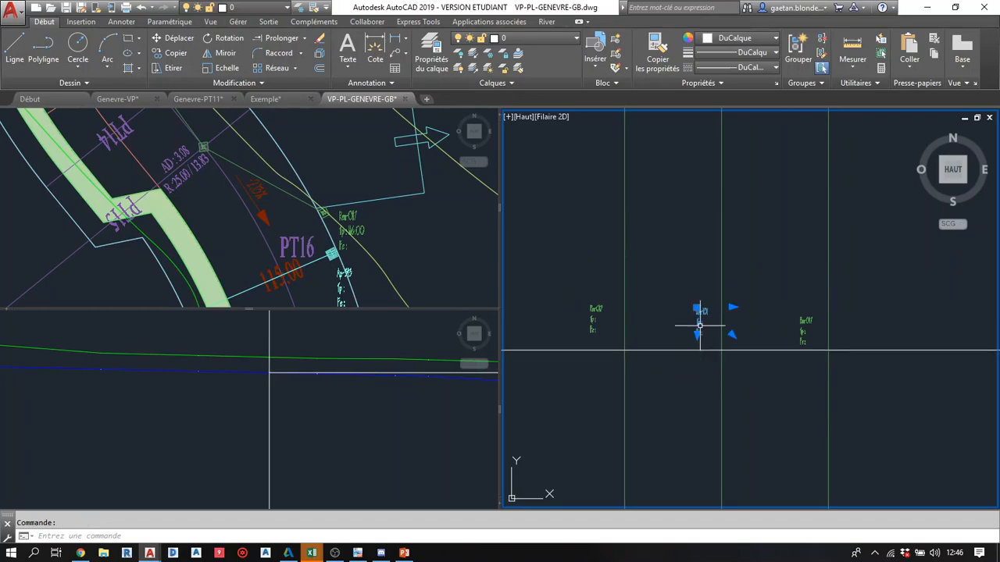
left_click(719, 240)
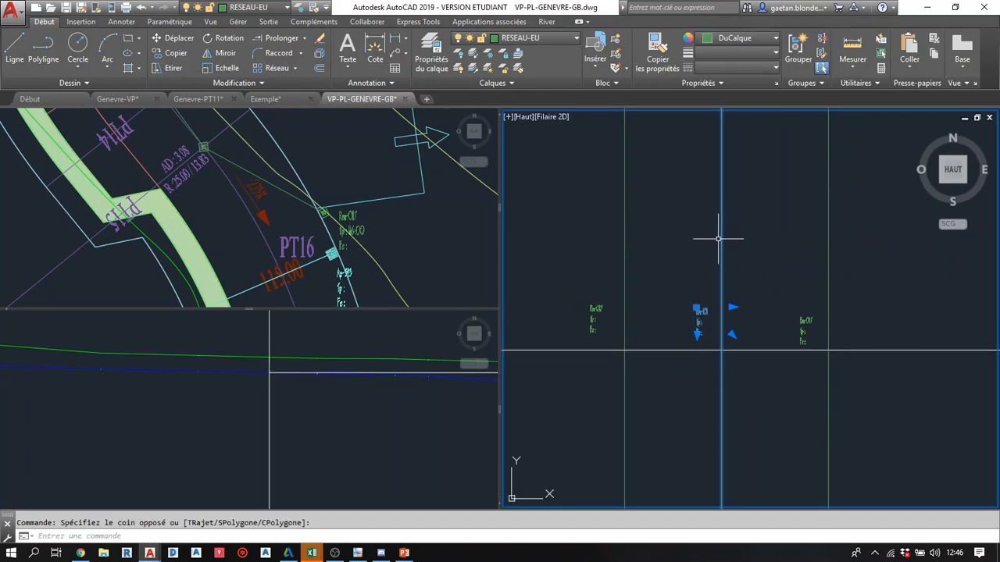
left_click(692, 375)
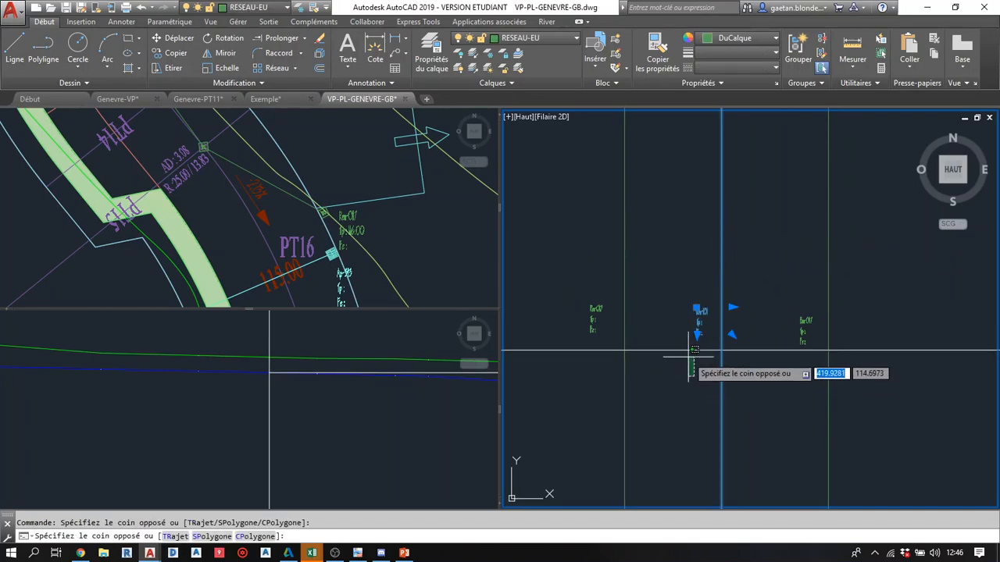
left_click(691, 342)
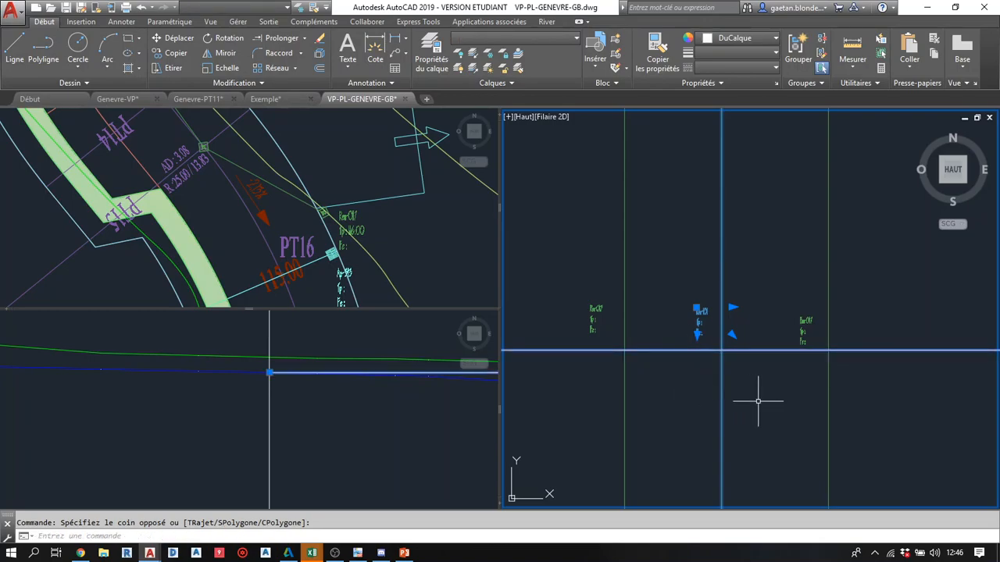
key("Escape")
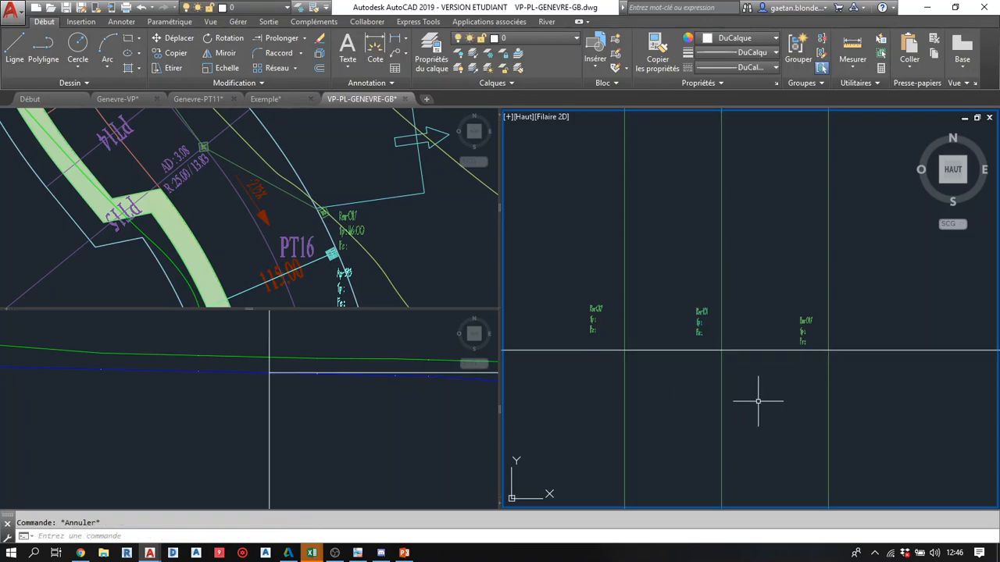
- Trim the middle vertical EU line above the horizontal ground-level projection line
type("aj")
key("Return")
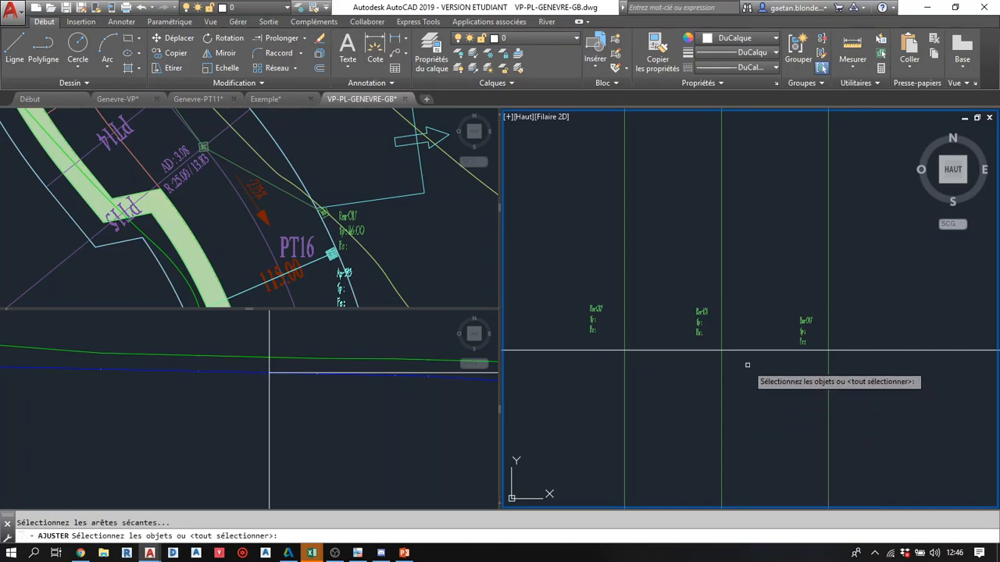
left_click(694, 350)
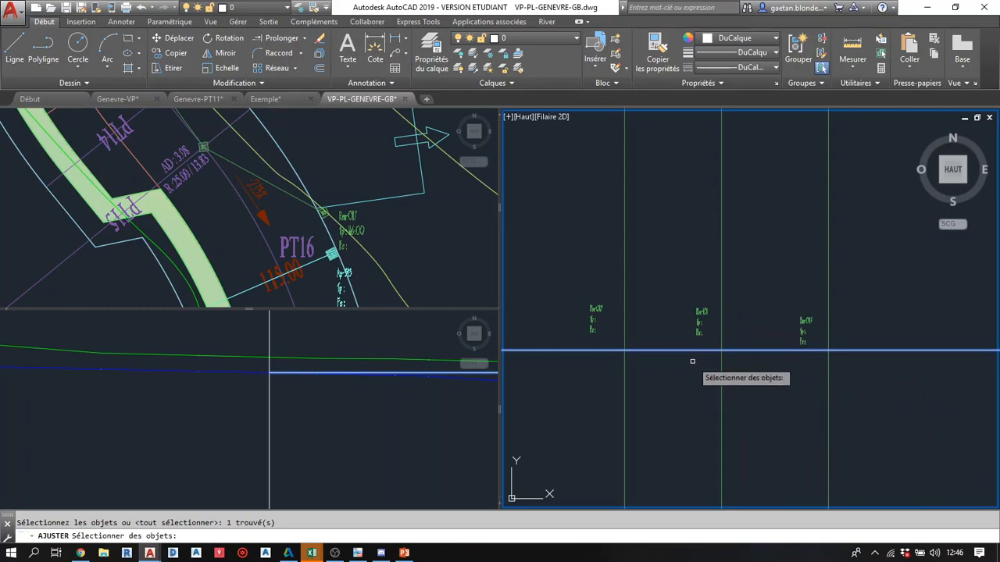
key("Return")
left_click(722, 335)
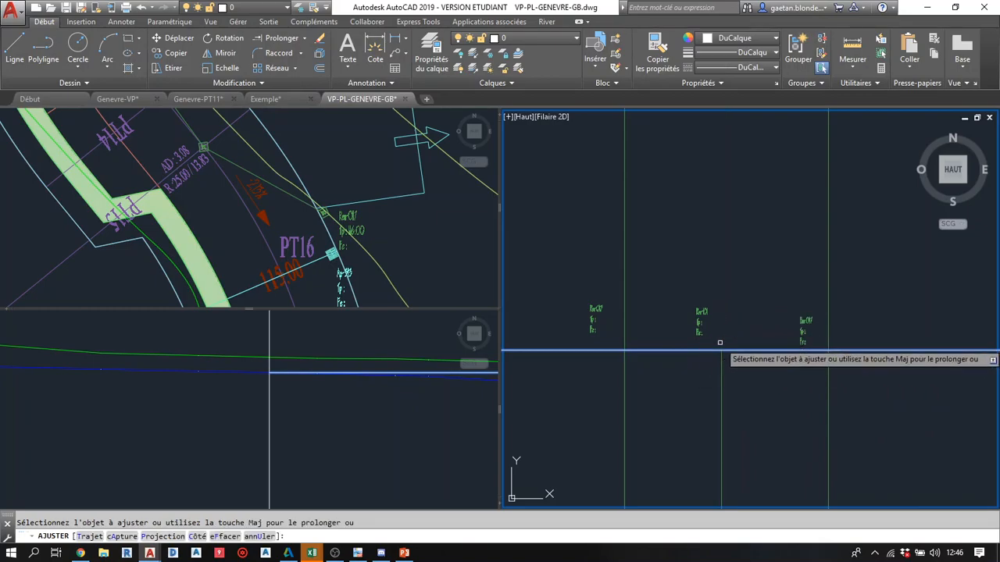
key("Escape")
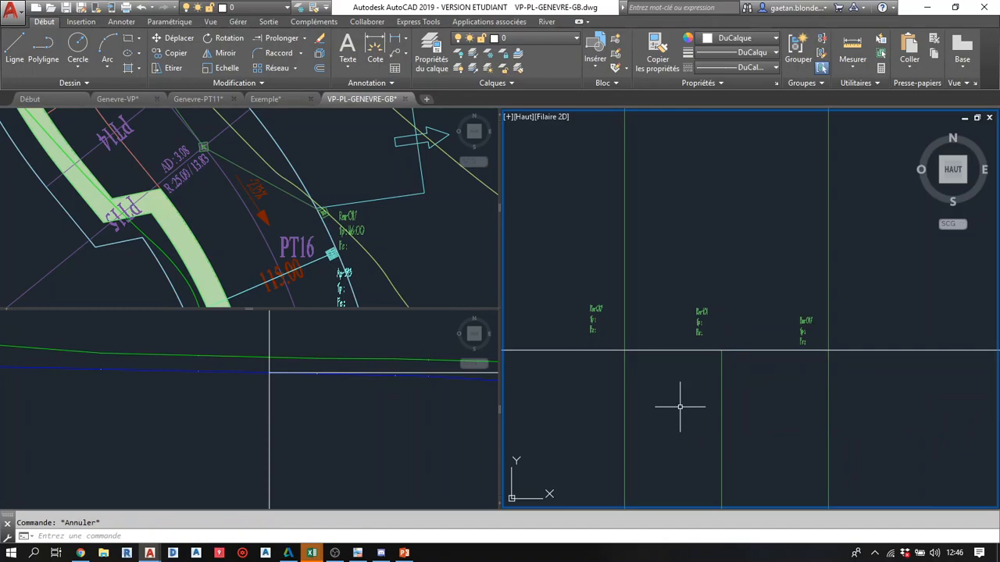
middle_click_drag(681, 403, 695, 328)
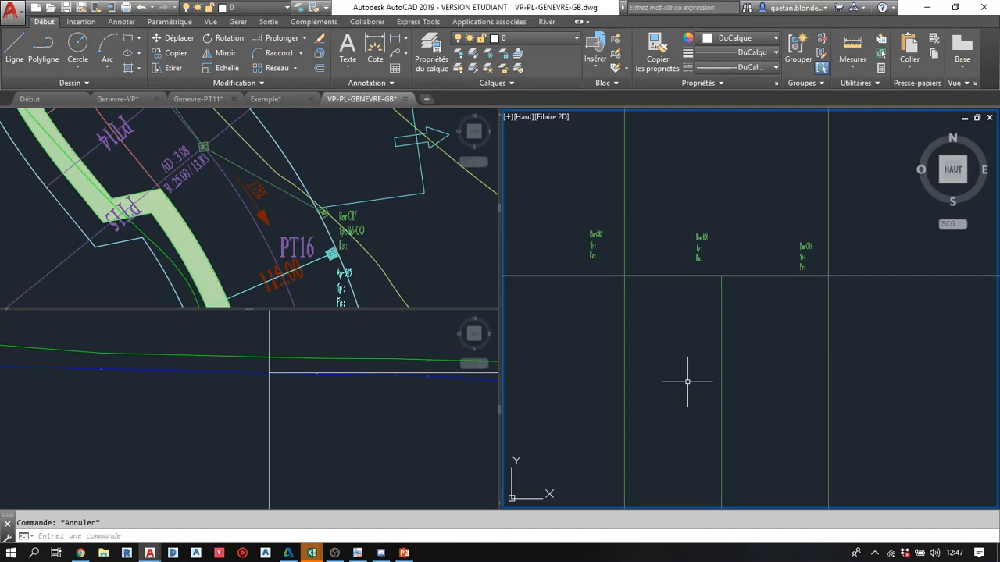
- In the plan, draw a line from the centre point of the road curve by PT16 to the centre of EU manhole Reu-017
left_click(287, 244)
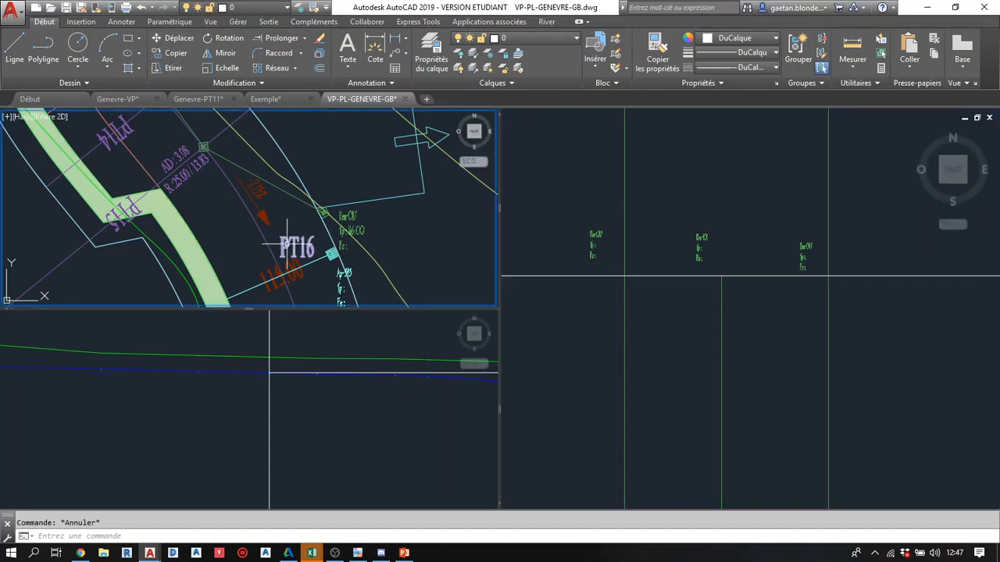
scroll(342, 223, "up", 4)
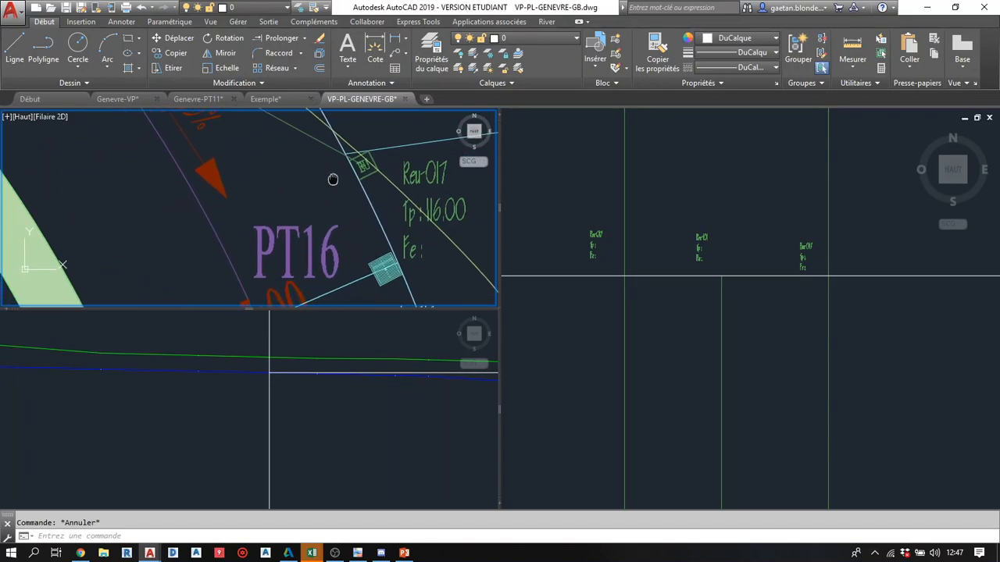
scroll(318, 187, "down", 5)
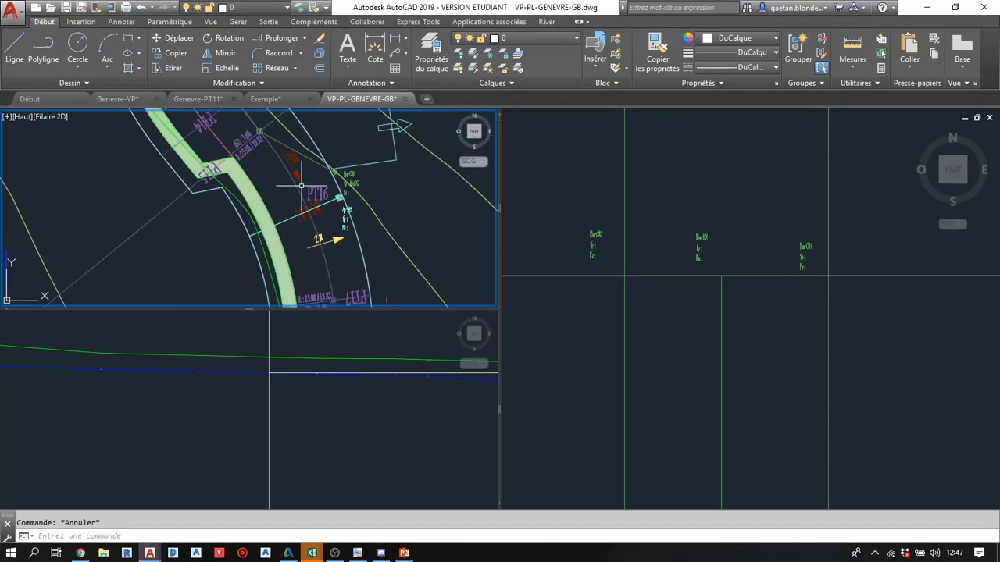
middle_click_drag(191, 218, 210, 198)
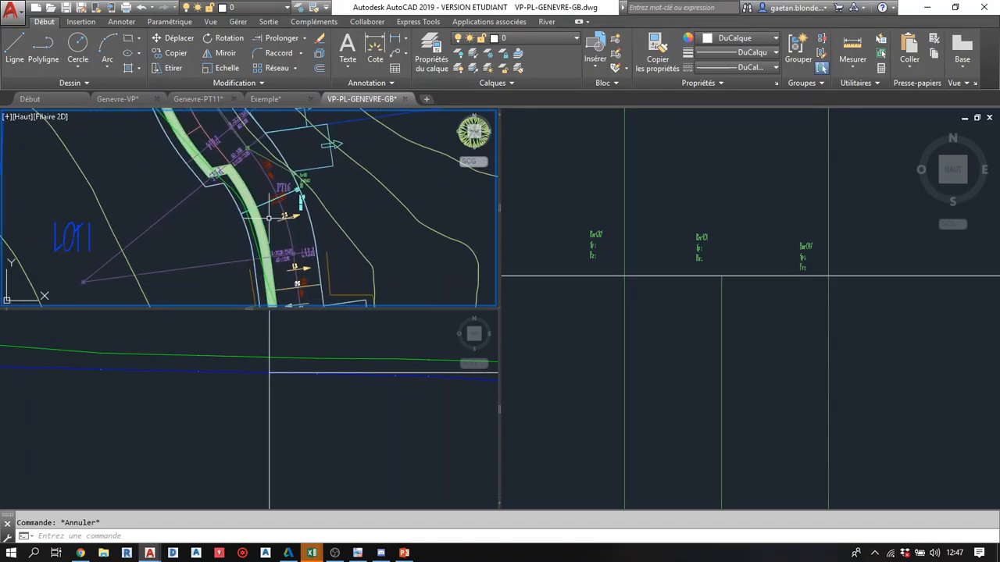
type("l")
key("Return")
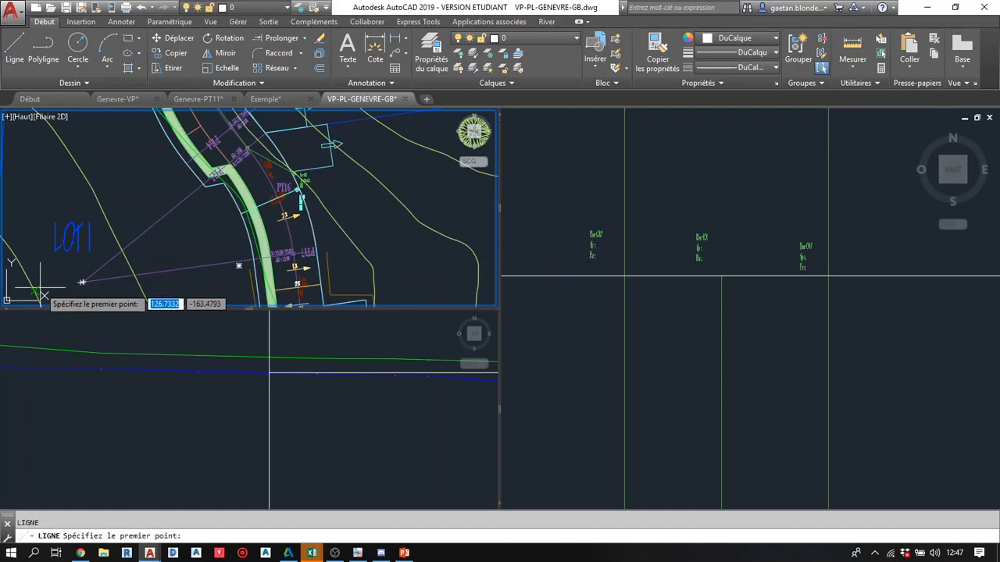
scroll(71, 281, "up", 3)
scroll(72, 282, "up", 4)
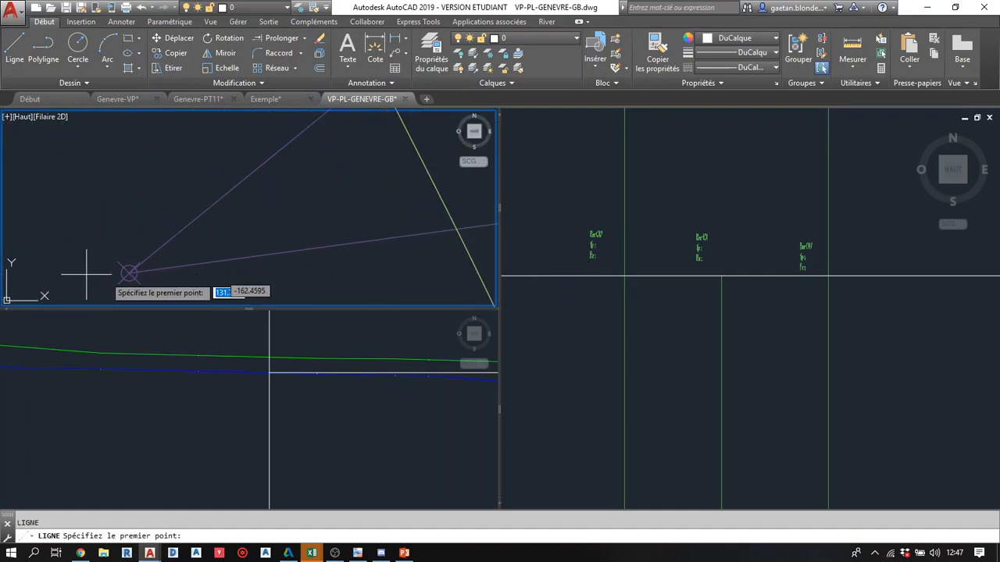
left_click(130, 273)
scroll(223, 197, "down", 5)
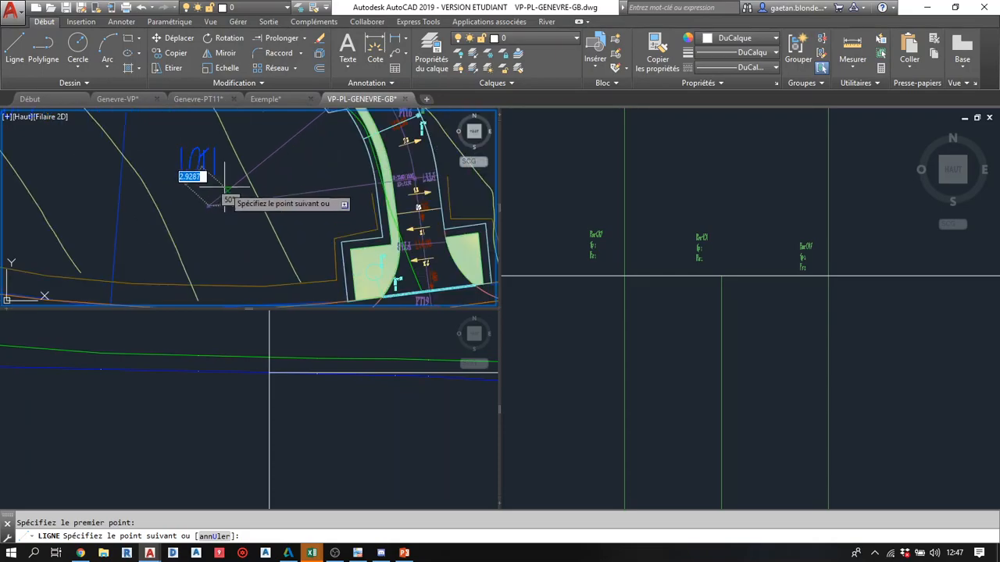
middle_click_drag(337, 204, 295, 219)
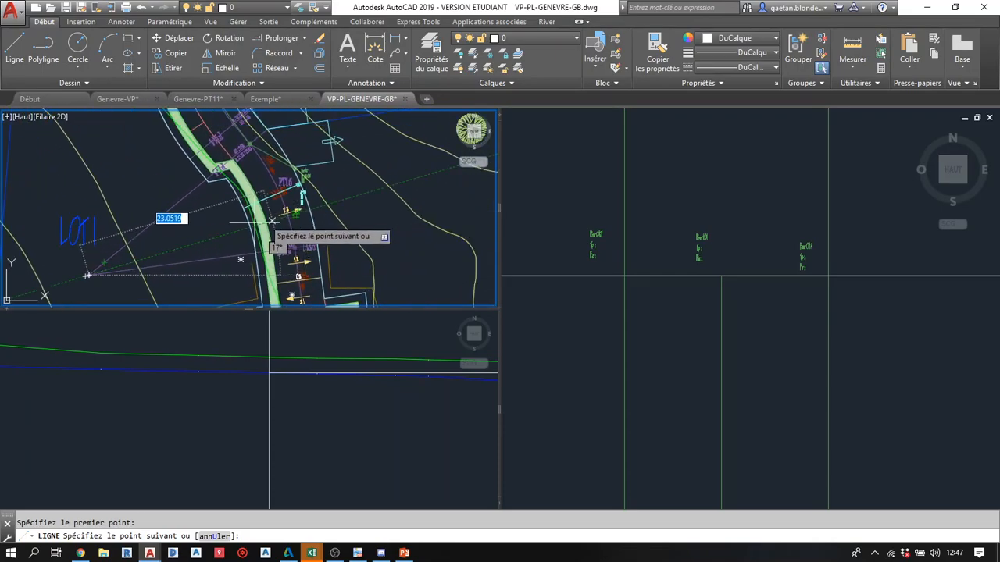
scroll(250, 217, "up", 2)
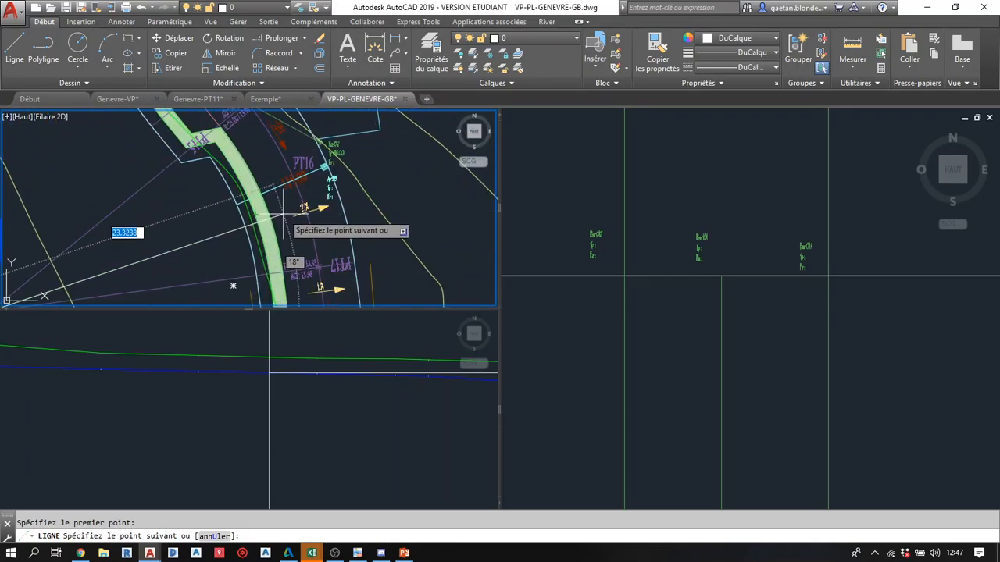
scroll(283, 212, "up", 2)
mouse_move(299, 196)
middle_mouse_down()
mouse_move(283, 169)
mouse_move(279, 266)
middle_mouse_up()
scroll(313, 192, "up", 2)
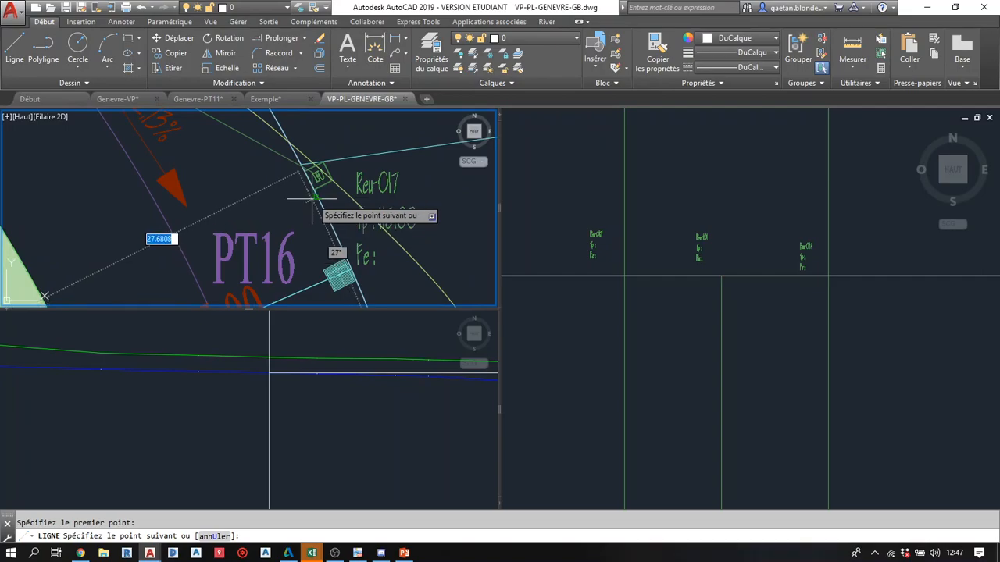
scroll(313, 195, "up", 2)
scroll(314, 195, "up", 2)
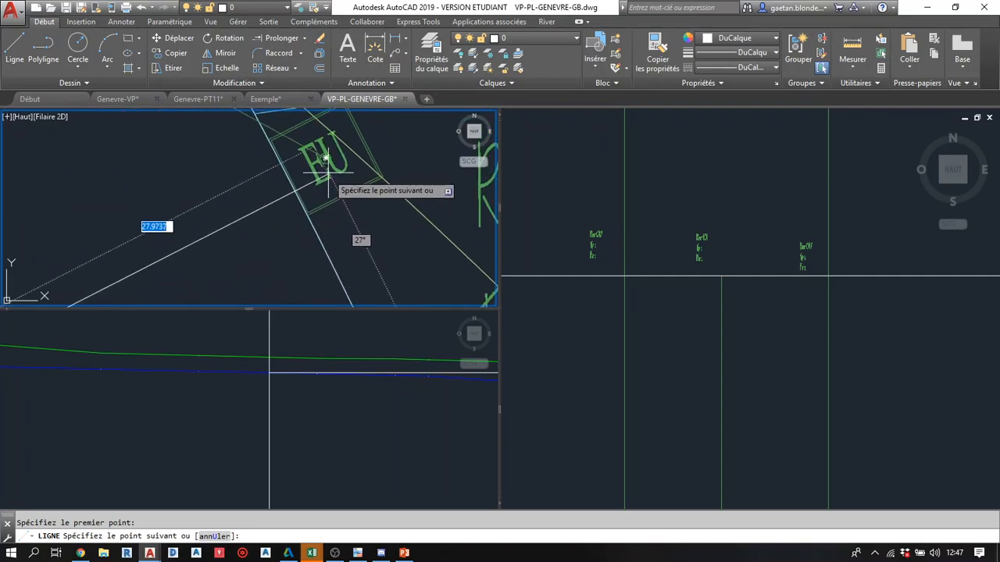
left_click(325, 158)
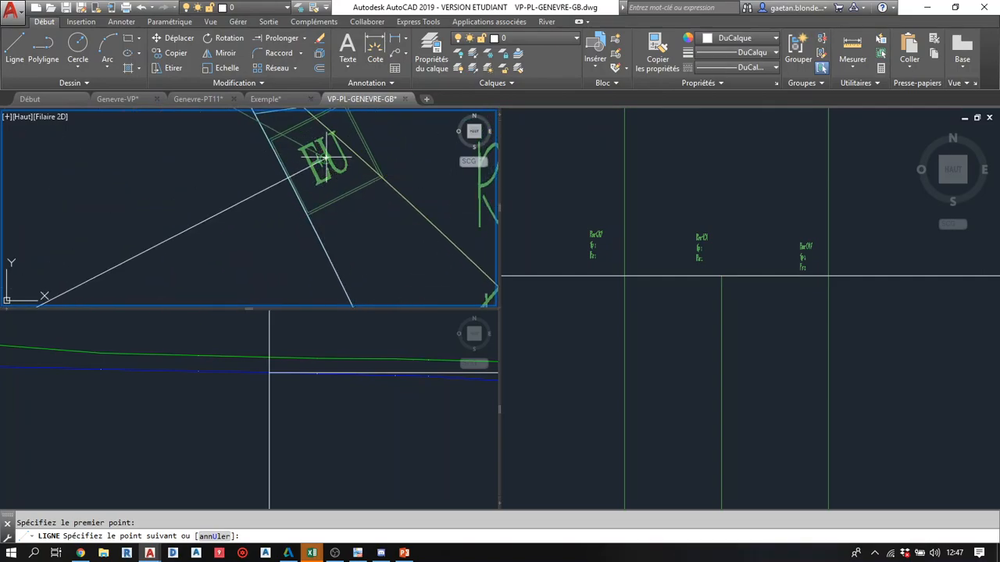
scroll(152, 176, "down", 4)
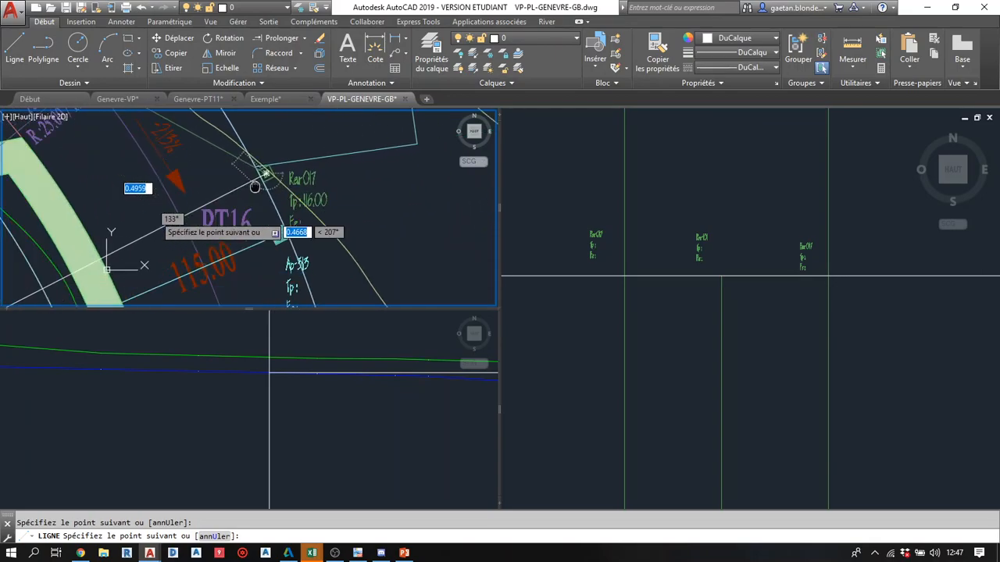
key("Return")
- Examine where the radial line to manhole Reu-017 crosses the road axis near PT16
middle_click_drag(232, 245, 287, 147)
scroll(241, 219, "down", 2)
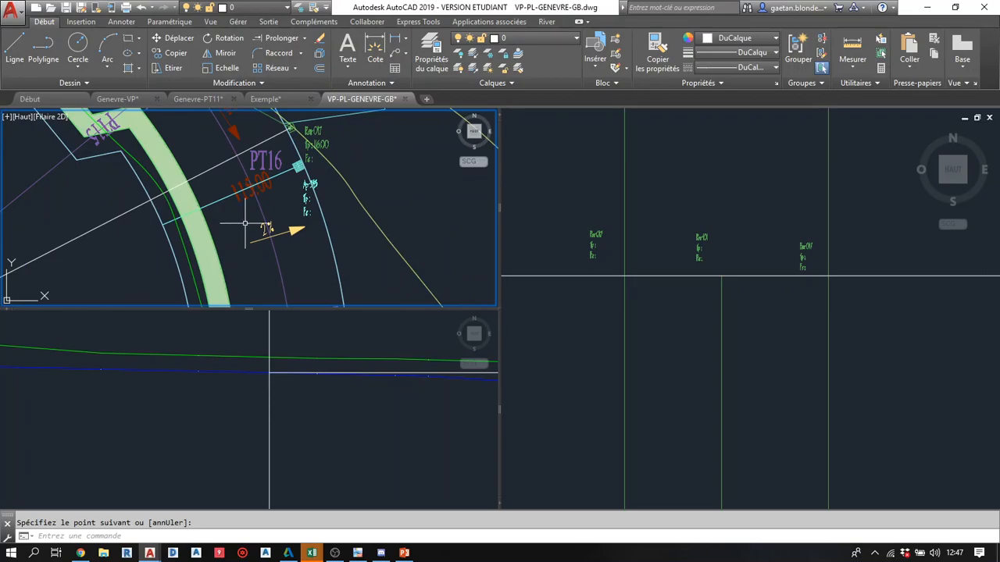
middle_click_drag(244, 220, 250, 230)
middle_click_drag(241, 164, 271, 202)
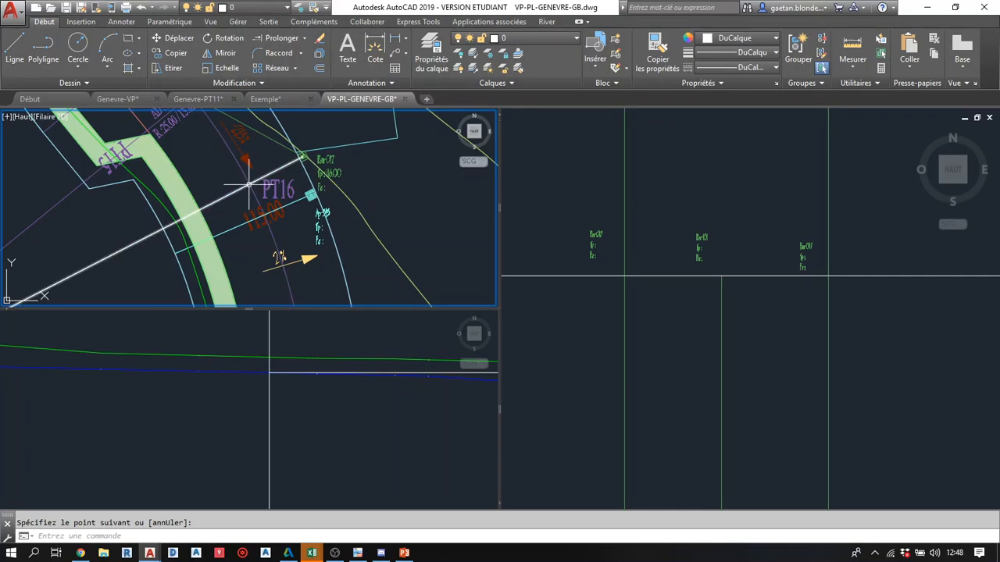
key("Escape")
left_click(254, 189)
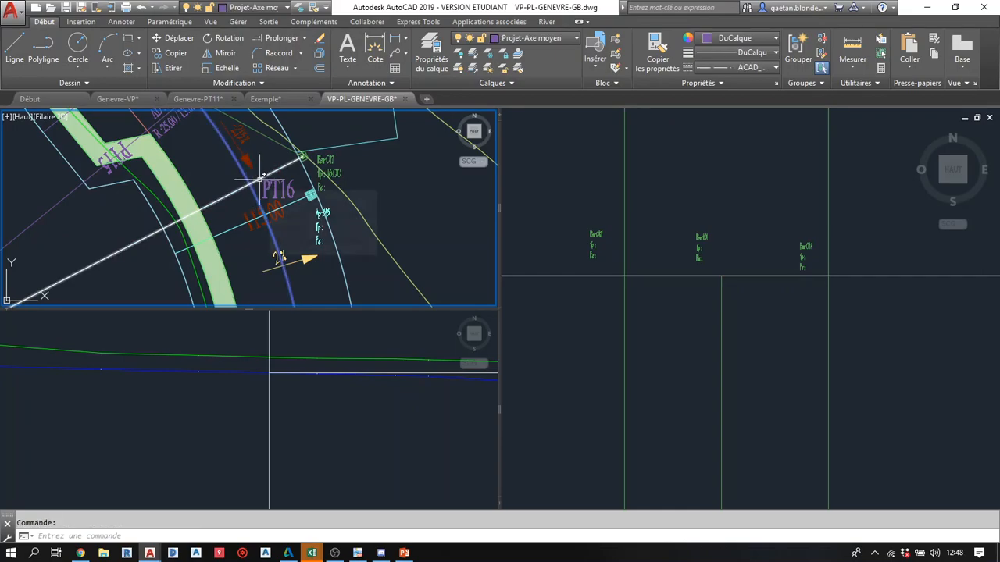
left_click(262, 177)
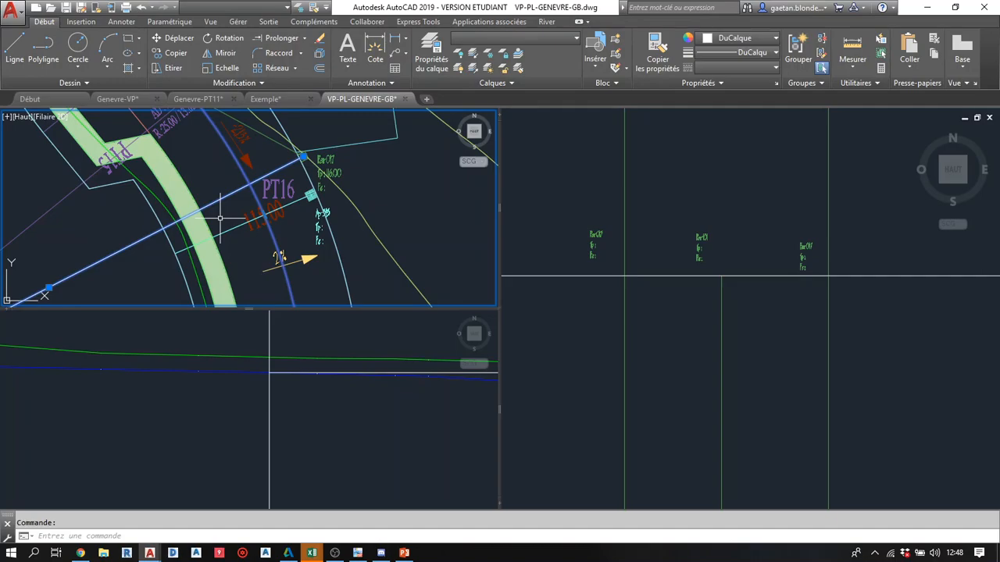
key("Escape")
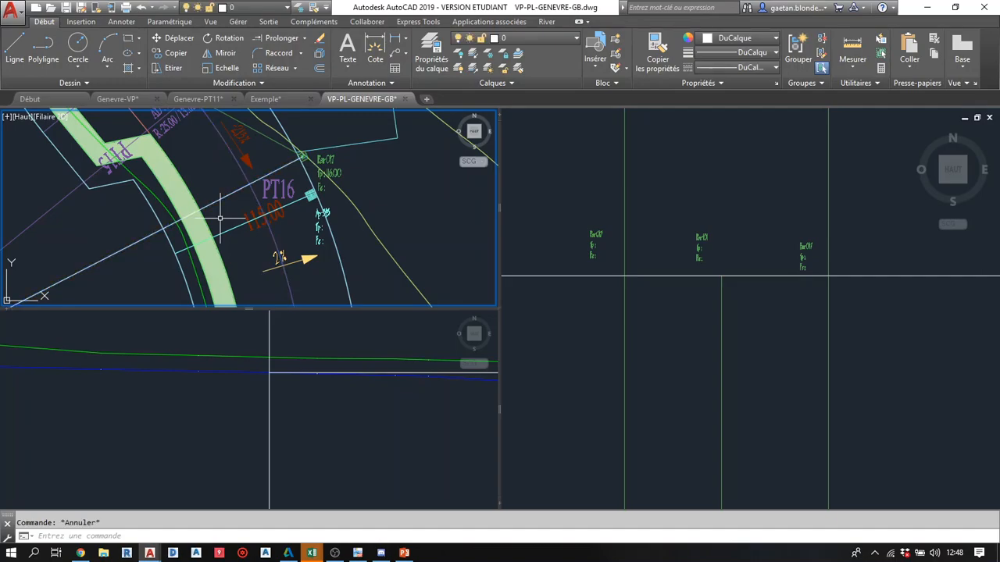
- Delete the horizontal projection line running from the road profile to the EU profile
left_click(270, 432)
left_click(313, 374)
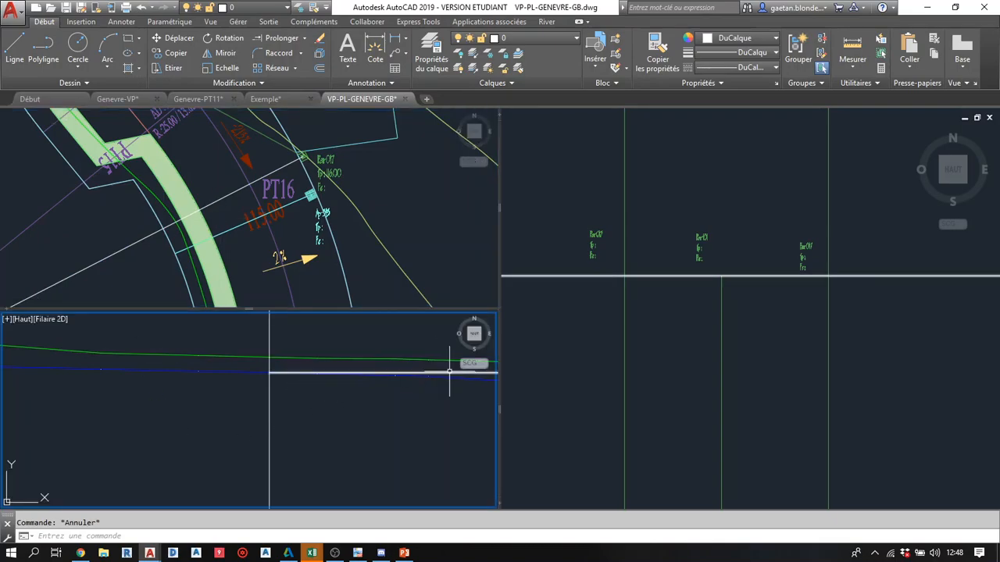
key("Delete")
- Move the vertical projection line in the road profile from PT 15 to PT 16, at cumulative distance 175.74
left_click(270, 407)
left_click(273, 437)
scroll(275, 449, "down", 5)
middle_click_drag(283, 482, 304, 344)
scroll(297, 415, "up", 6)
middle_click_drag(296, 417, 276, 490)
middle_click_drag(274, 449, 271, 469)
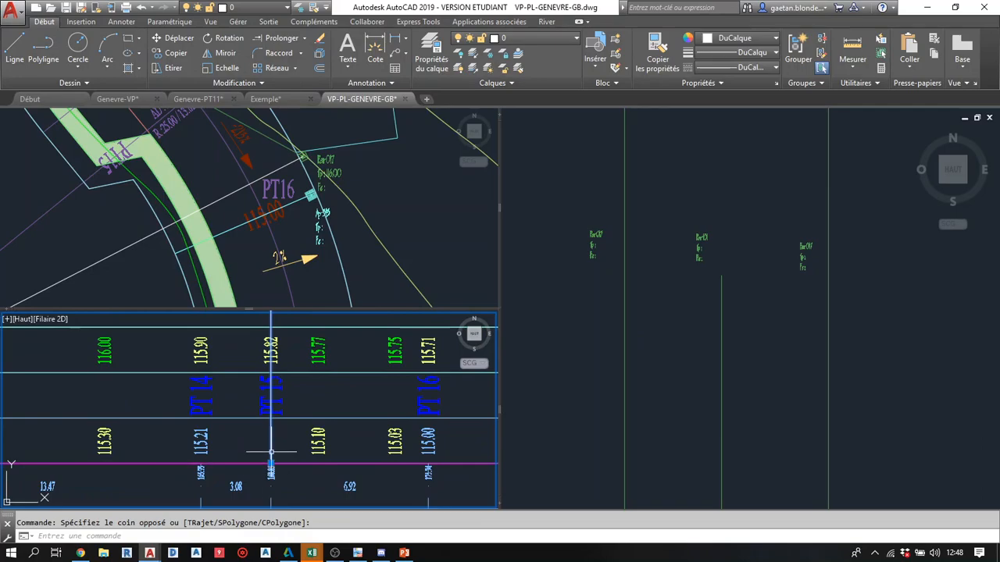
type("dp")
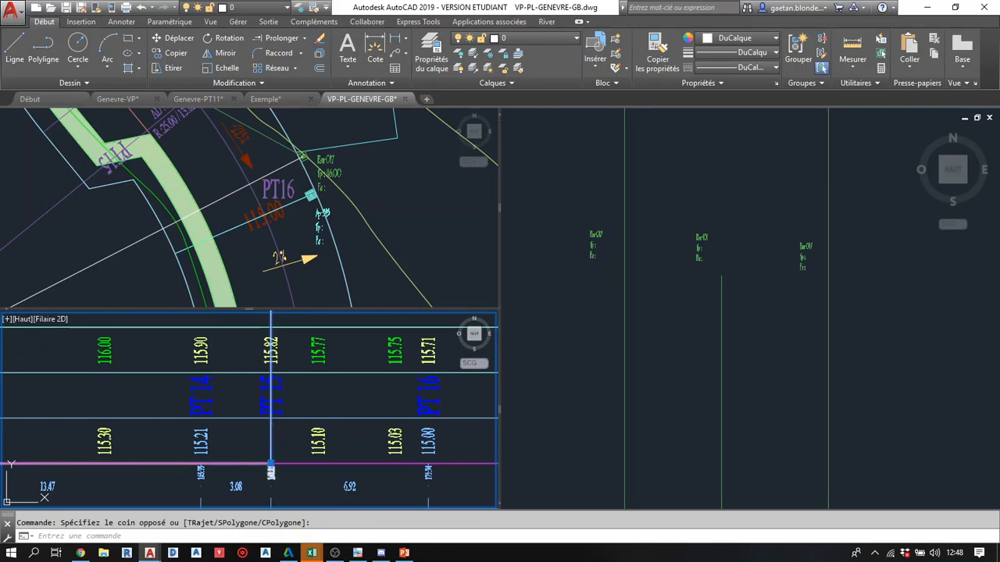
key("Return")
left_click(279, 455)
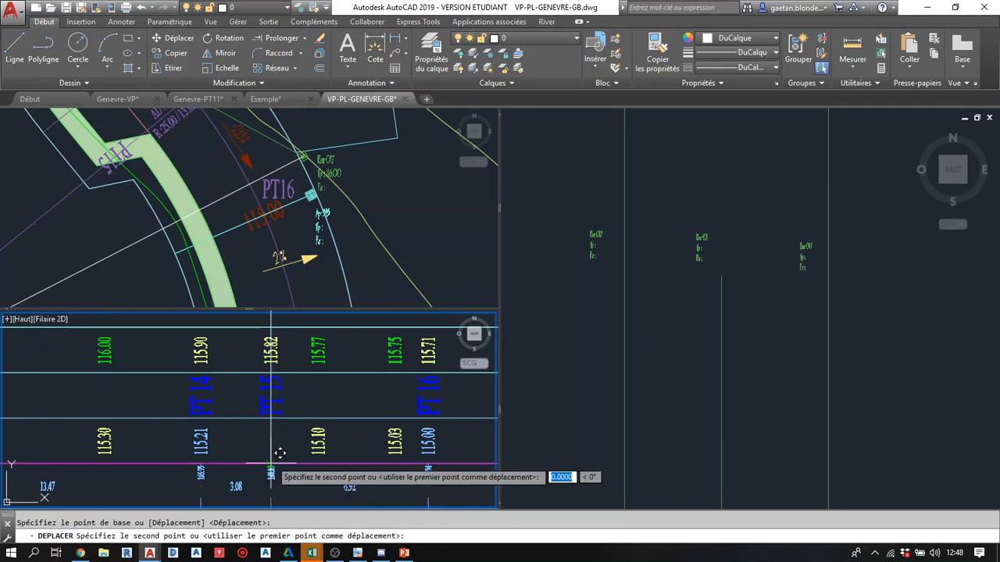
scroll(432, 457, "up", 4)
left_click(440, 431)
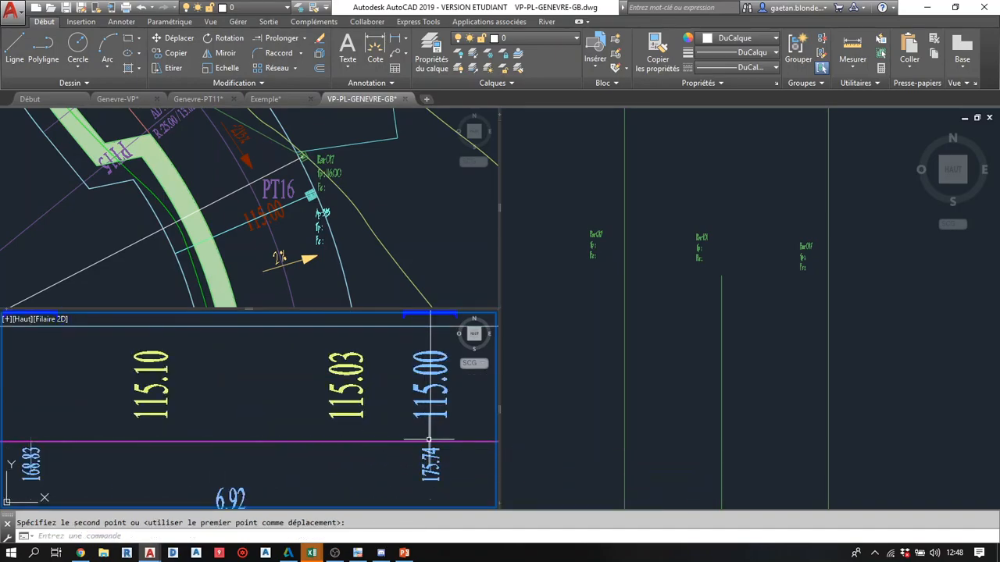
scroll(379, 446, "down", 4)
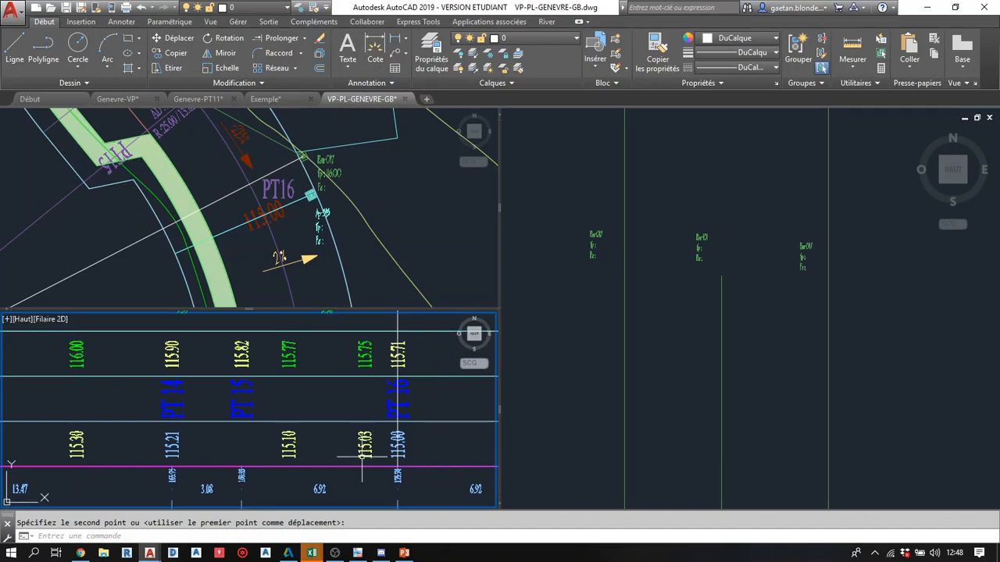
- Offset the vertical projection line at PT 16 towards PT 15 by the axis distance picked in plan between PT16 and the Reu-017 radial line
key("Escape")
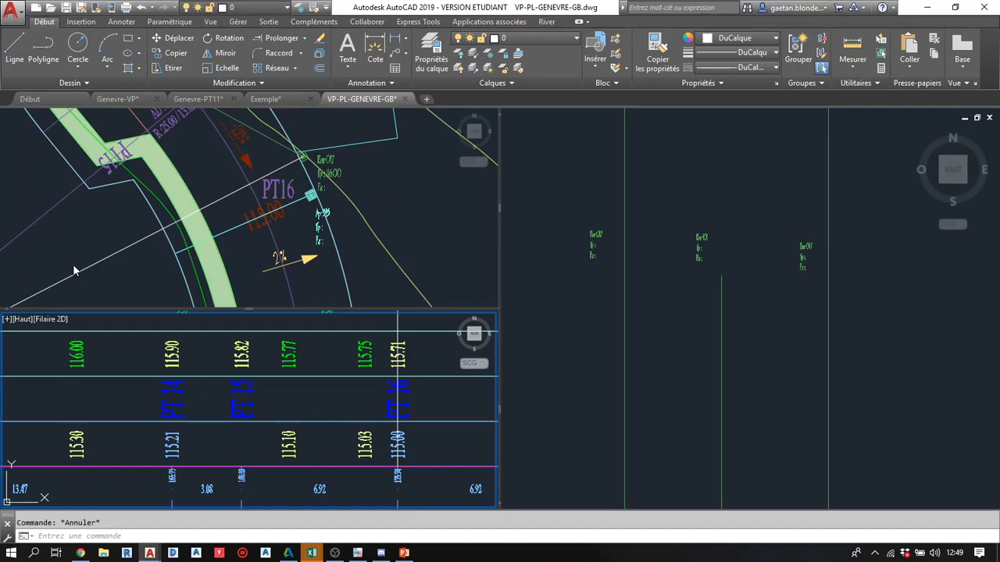
left_click(281, 232)
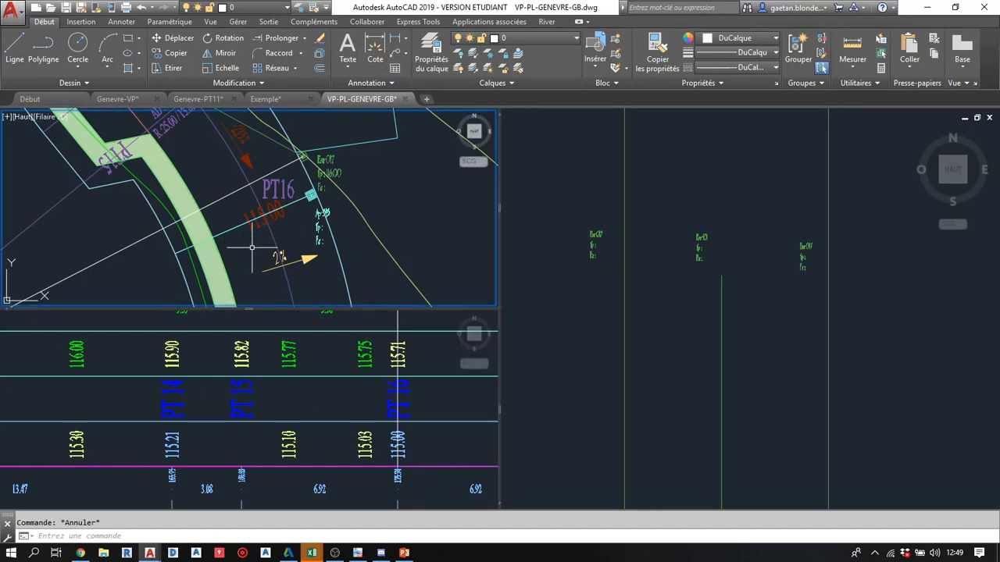
type("DC")
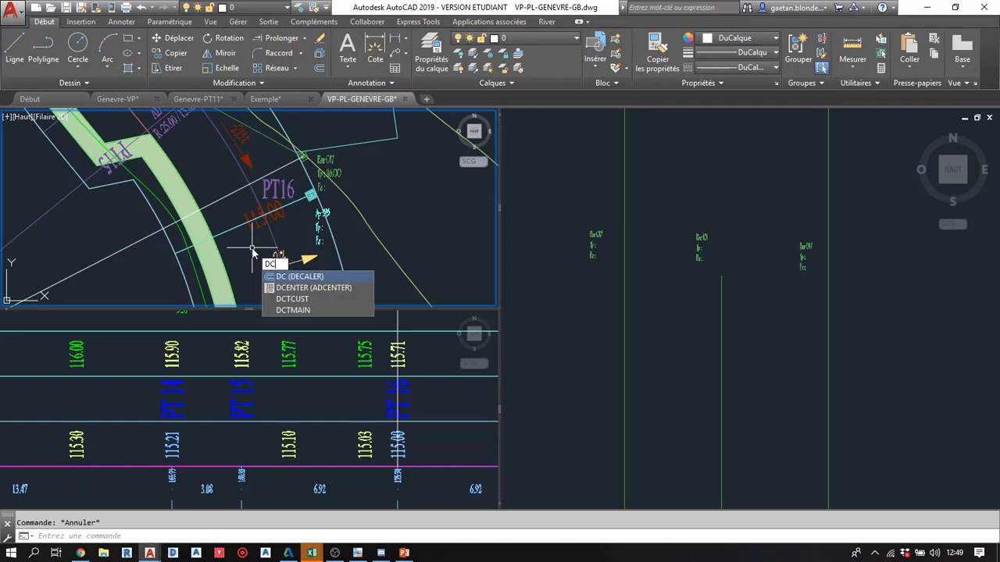
key("Return")
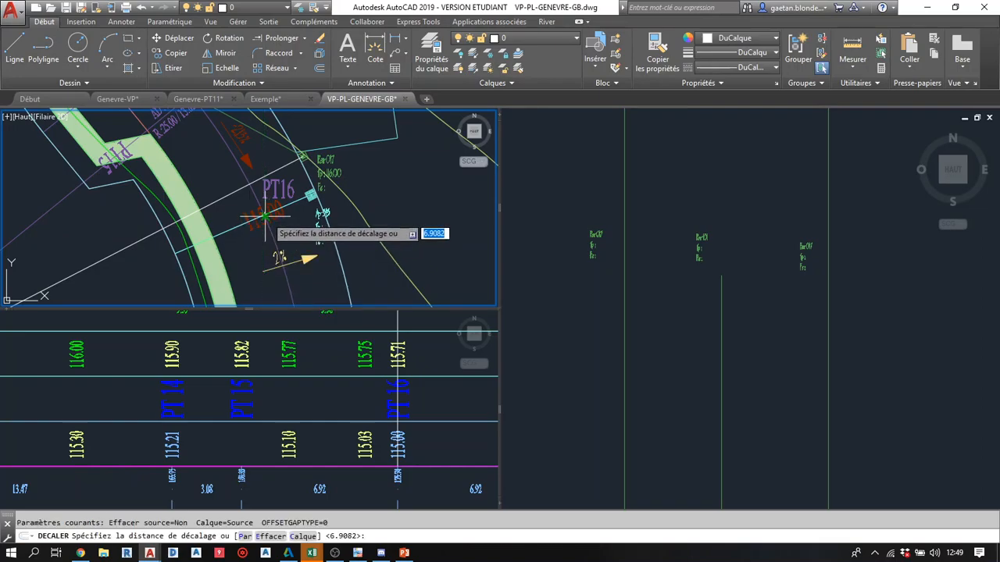
scroll(265, 224, "up", 2)
left_click(260, 210)
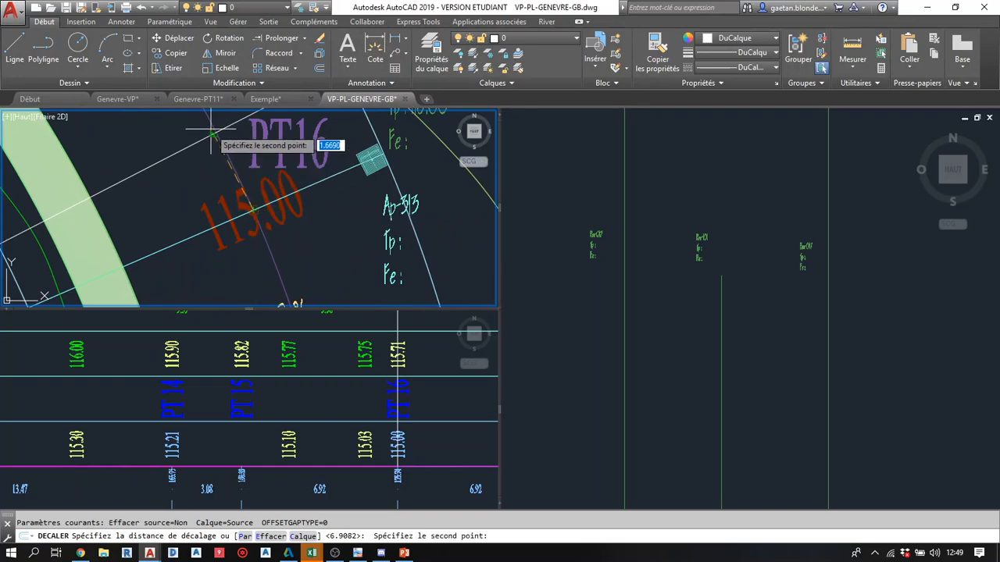
left_click(219, 134)
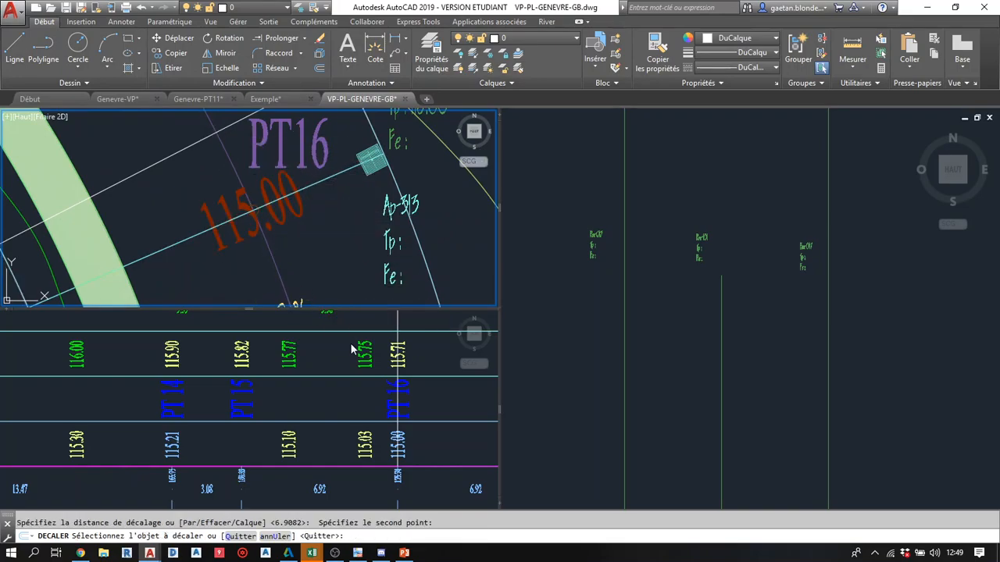
left_click(398, 377)
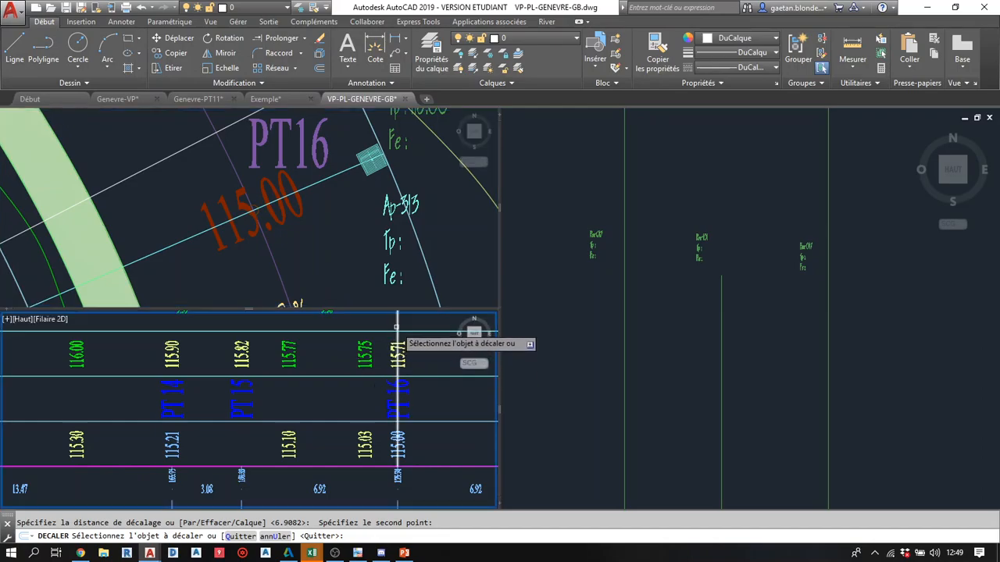
left_click(396, 325)
left_click(360, 411)
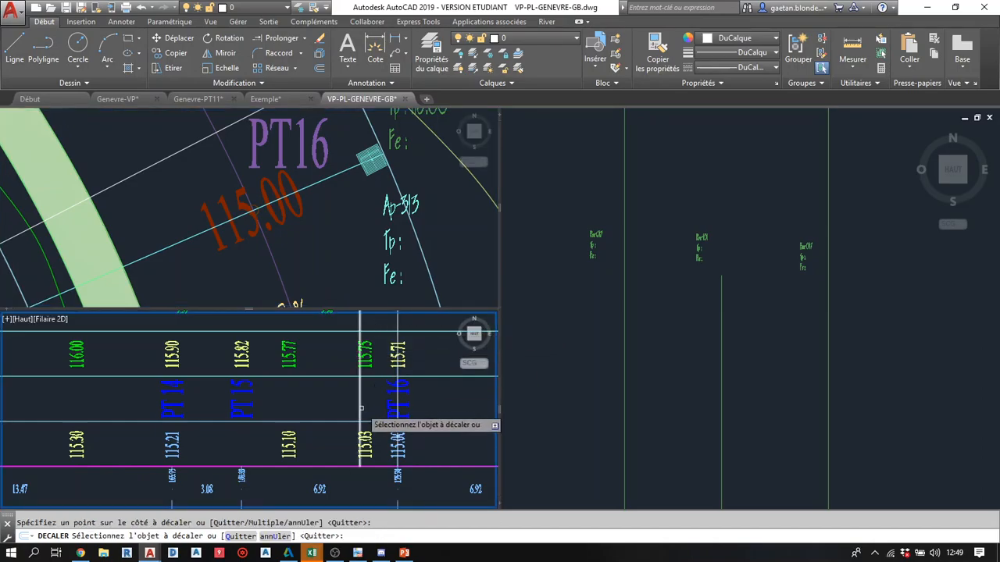
scroll(360, 398, "down", 3)
scroll(361, 397, "up", 5)
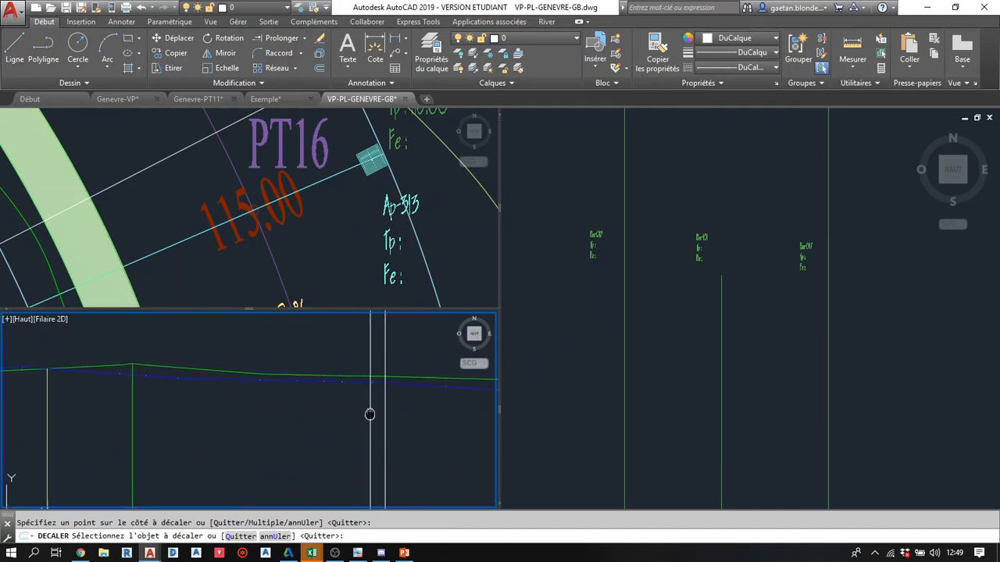
scroll(366, 437, "up", 4)
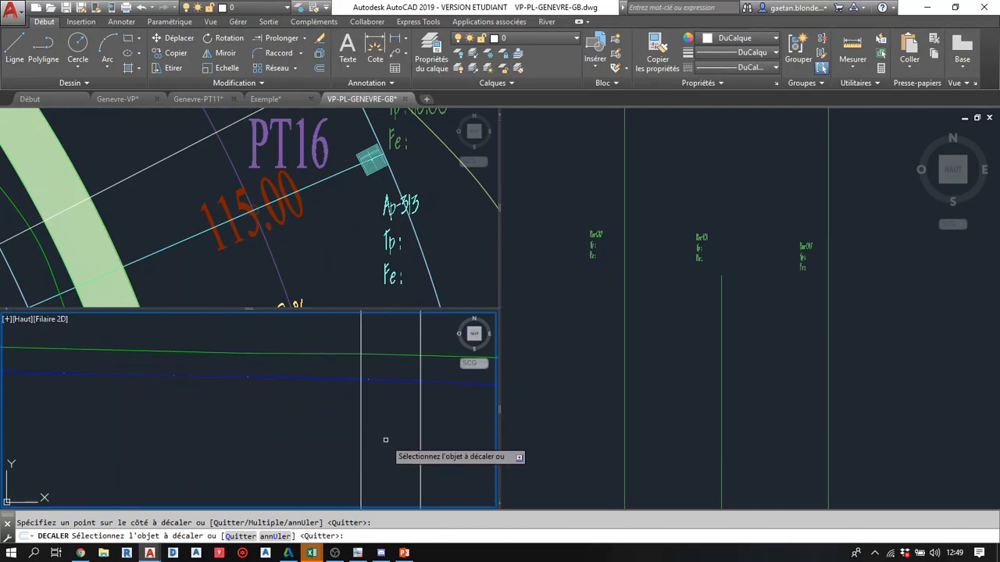
key("Escape")
- Draw a horizontal projection line from the offset line's crossing with the blue road profile to beyond the last vertical line of the EU profile
left_click(162, 189)
middle_click_drag(177, 159, 185, 238)
left_click(222, 199)
left_click(213, 221)
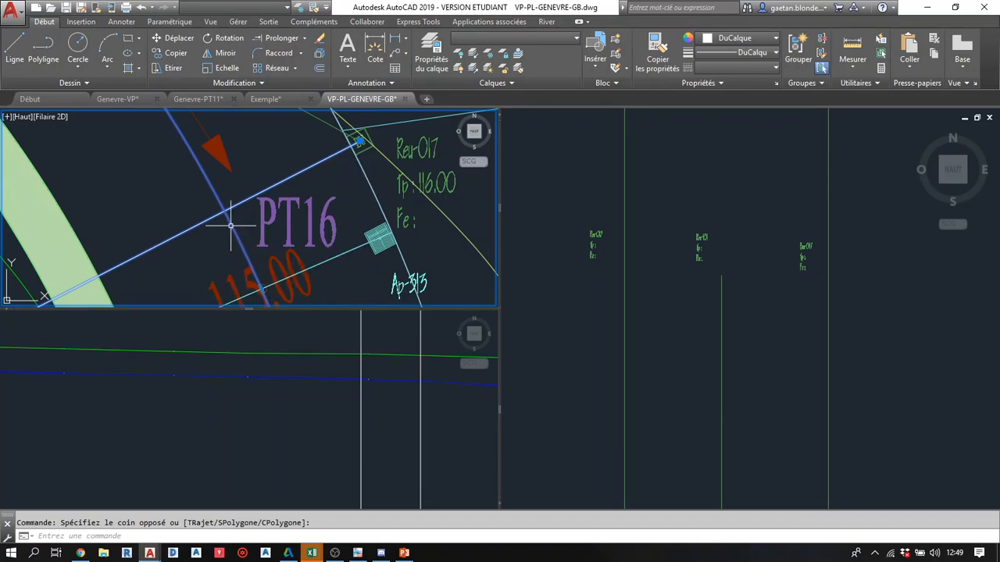
left_click(364, 400)
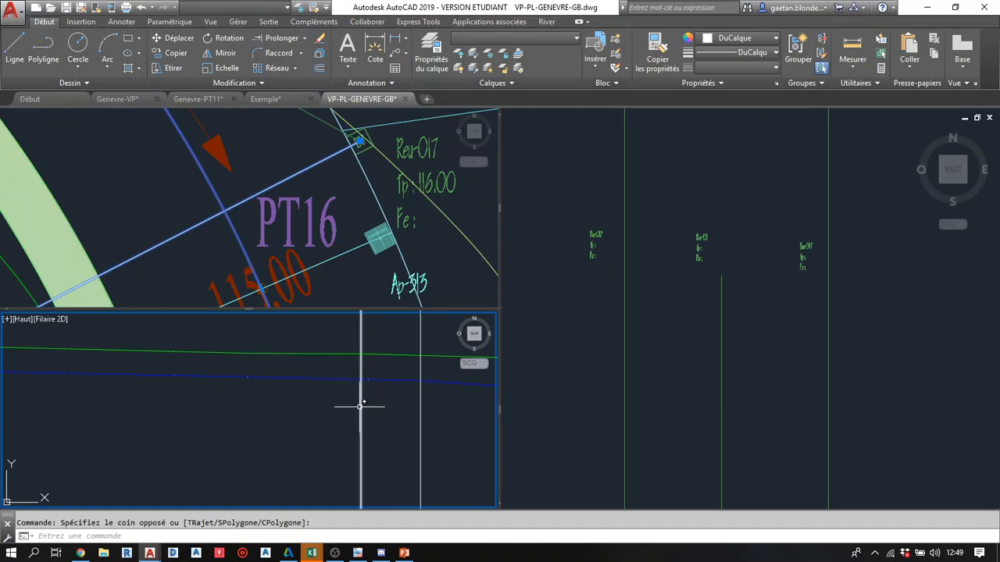
type("l")
key("Return")
left_click(360, 379)
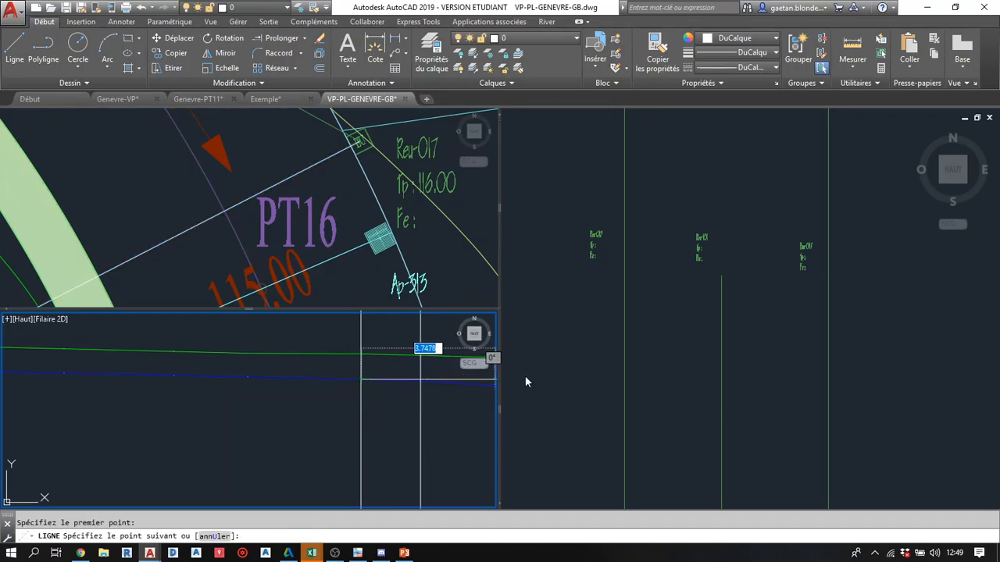
left_click(707, 342)
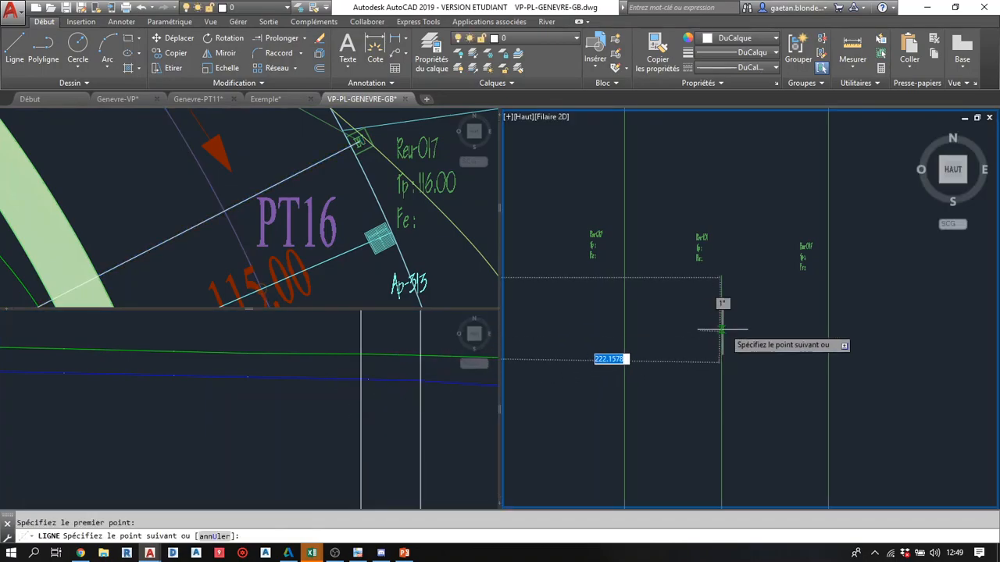
left_click(886, 277)
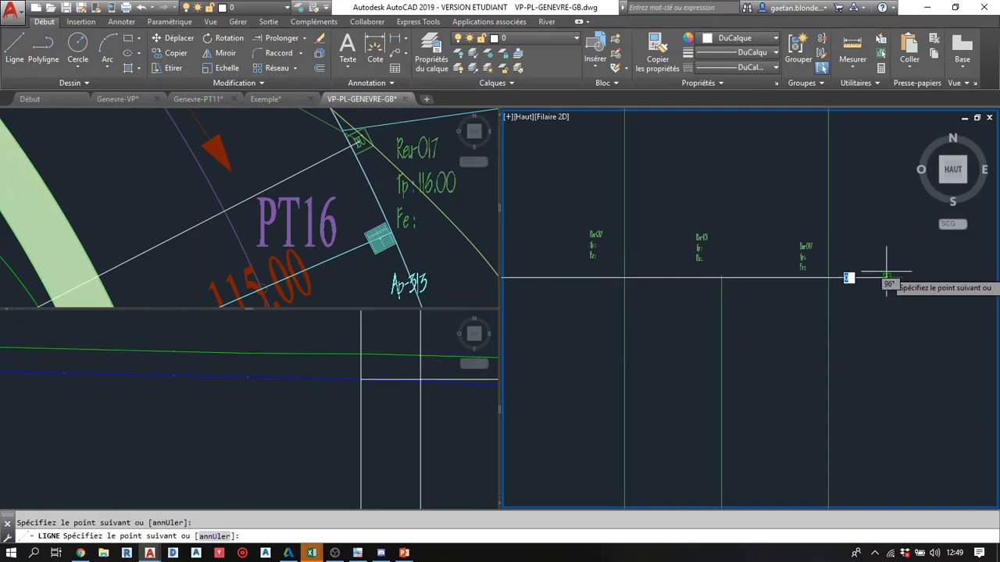
key("Return")
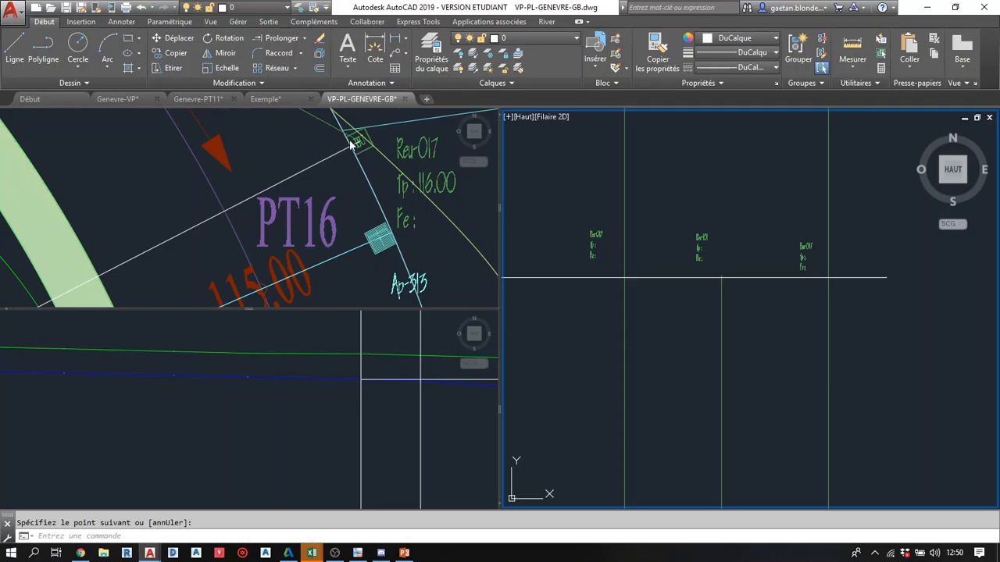
- Examine the road profile around the two vertical projection lines and the new horizontal projection line
left_click(346, 339)
scroll(344, 352, "down", 5)
middle_click_drag(341, 401, 307, 424)
left_click(357, 339)
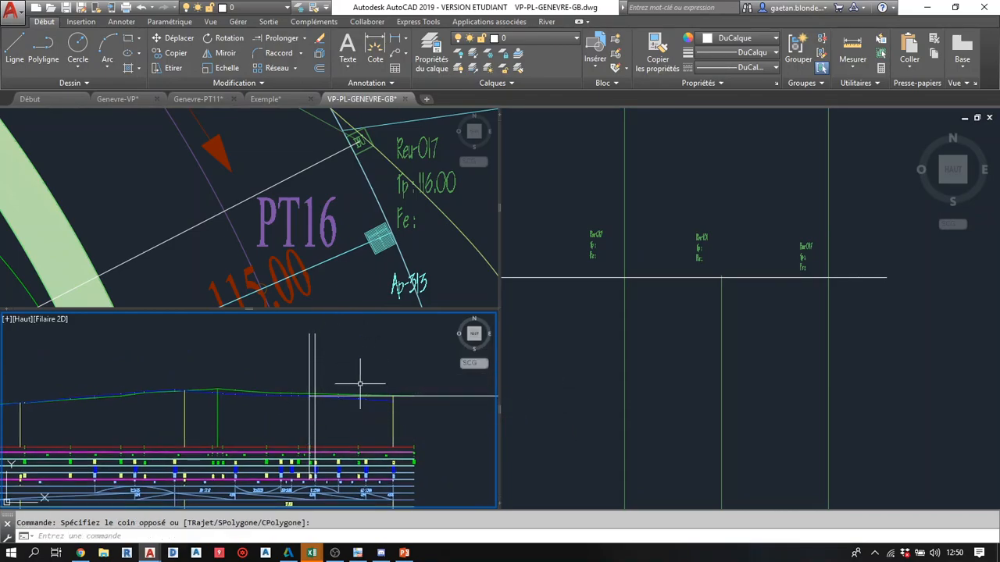
key("Escape")
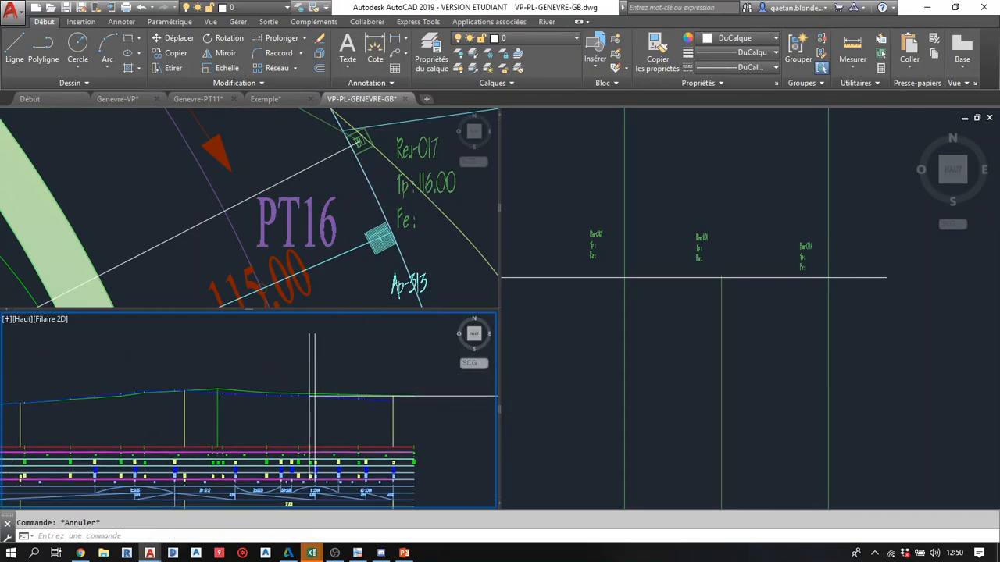
scroll(263, 344, "down", 5)
middle_click_drag(288, 383, 242, 308)
middle_click_drag(246, 431, 312, 402)
middle_click_drag(335, 340, 317, 456)
- Draw a closed right triangle above the end of the road profile, with a horizontal side of 100 and a vertical side of 2
scroll(325, 388, "up", 4)
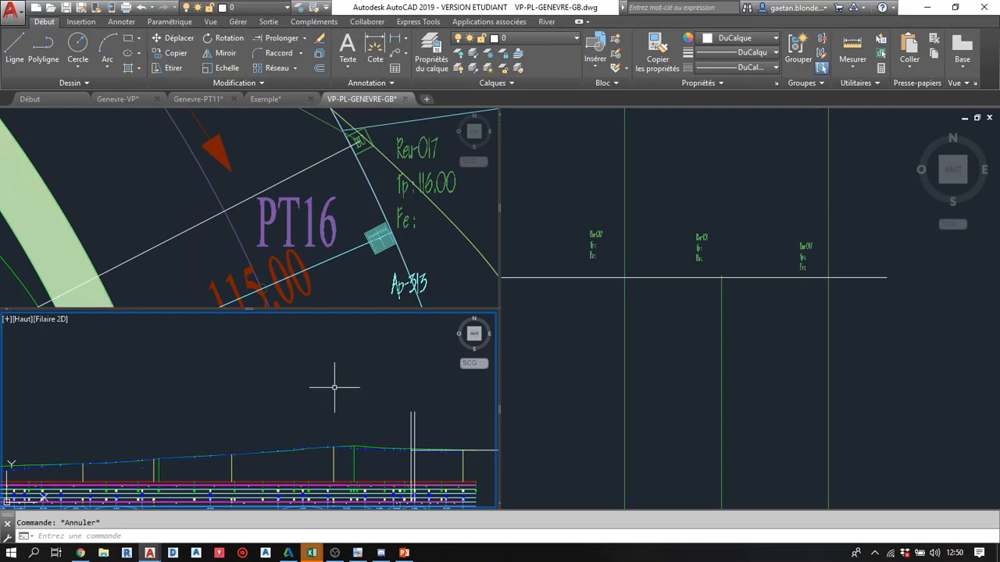
scroll(360, 414, "up", 6)
middle_click_drag(368, 383, 242, 409)
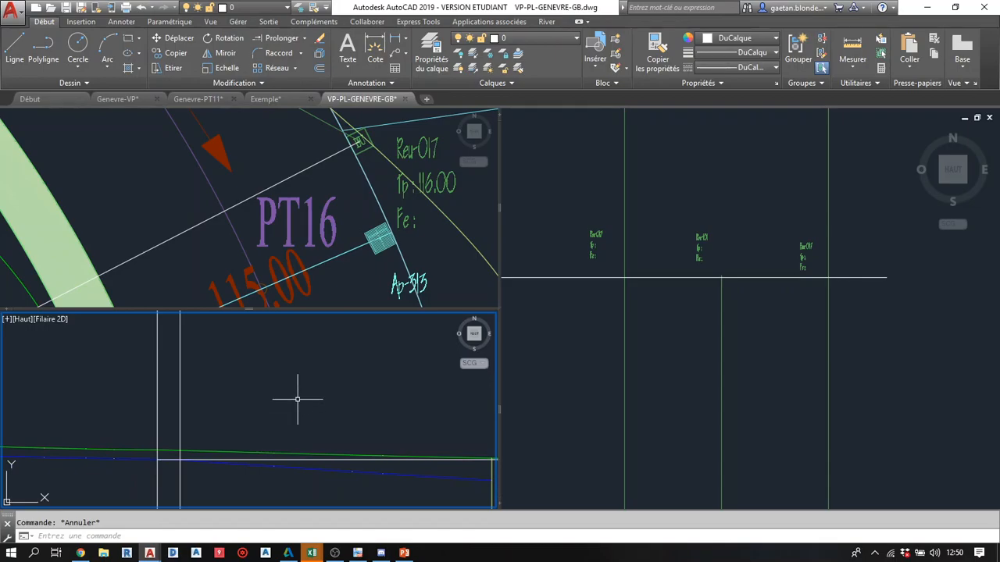
type("l")
key("Return")
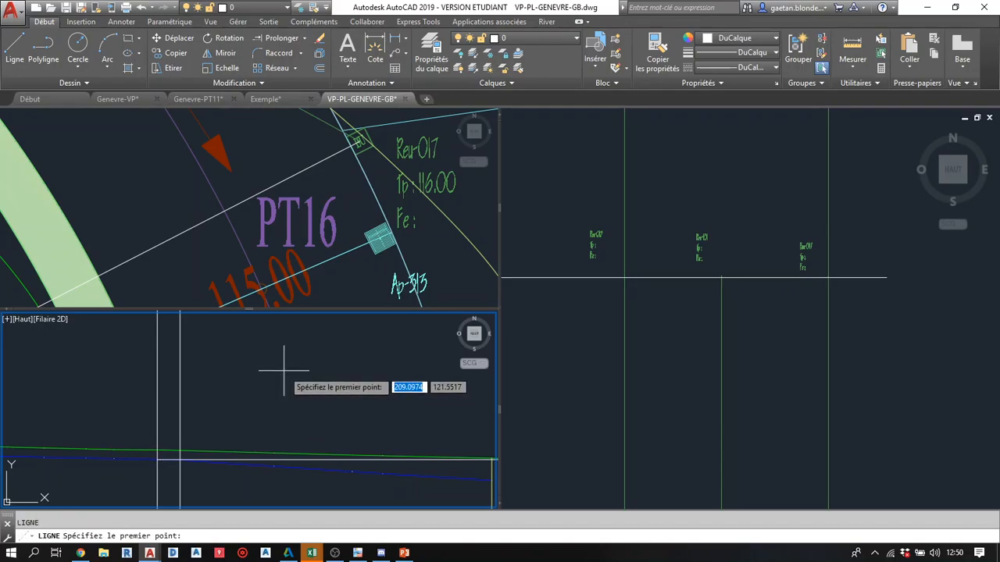
left_click(284, 370)
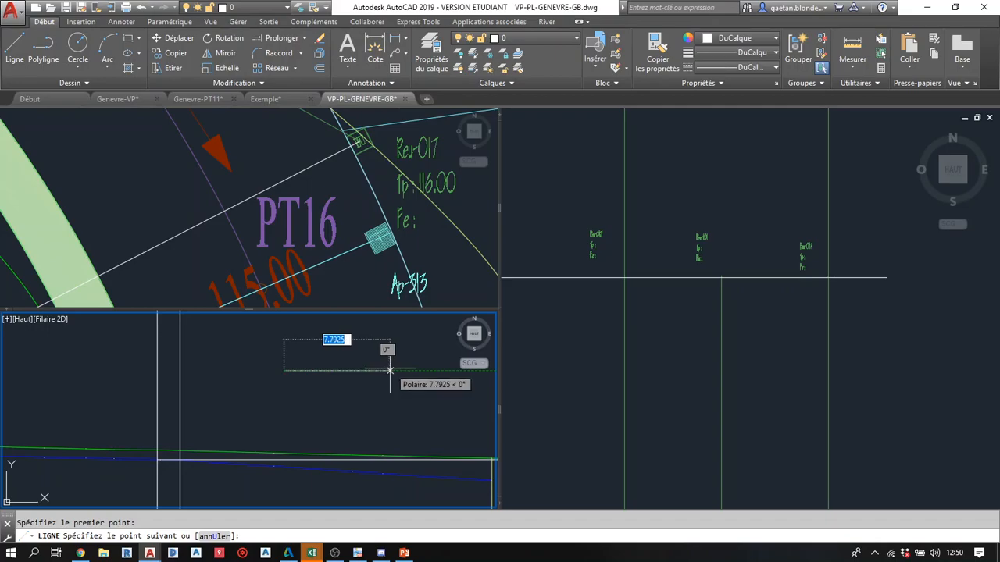
type("100")
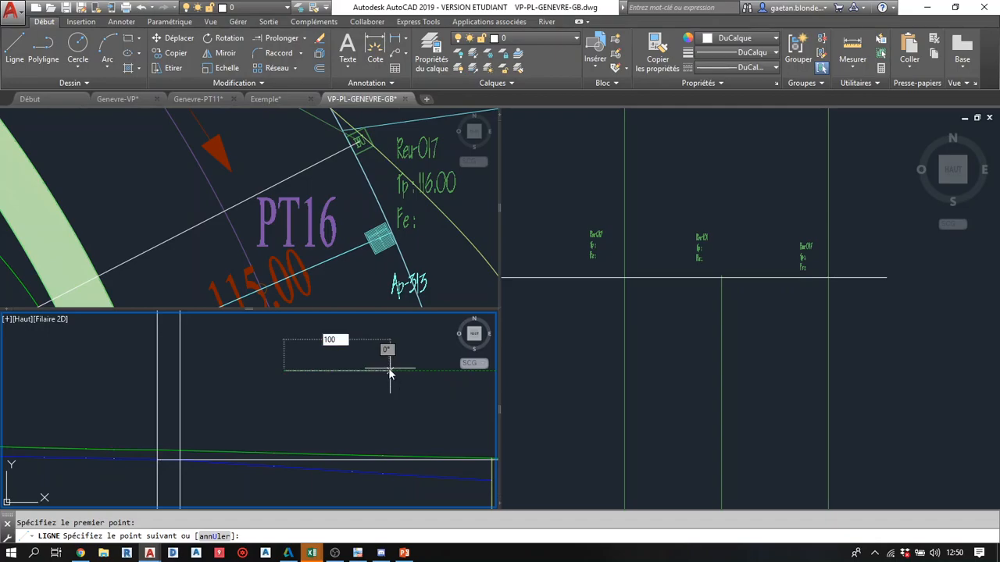
key("Return")
scroll(380, 369, "down", 8)
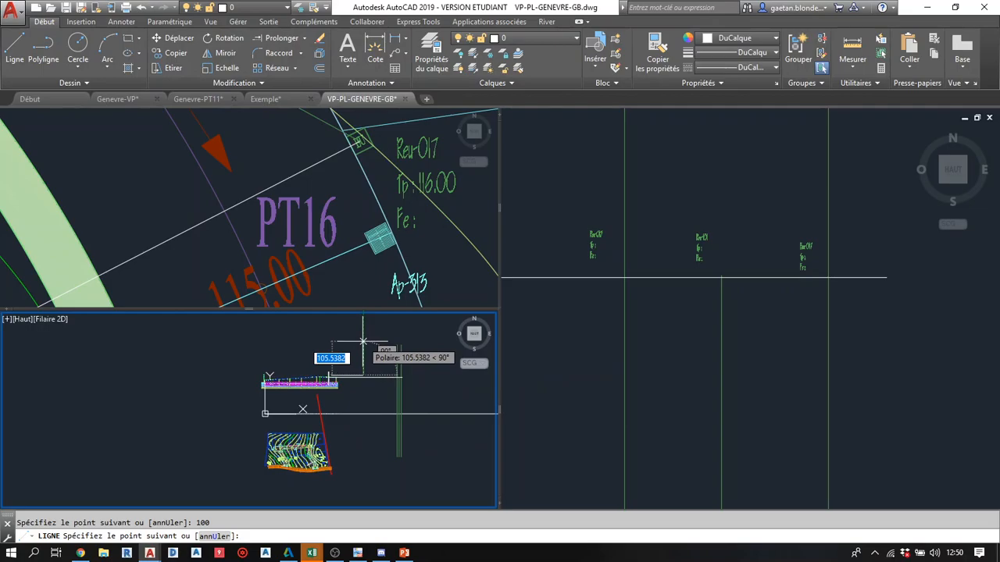
type("2")
key("Return")
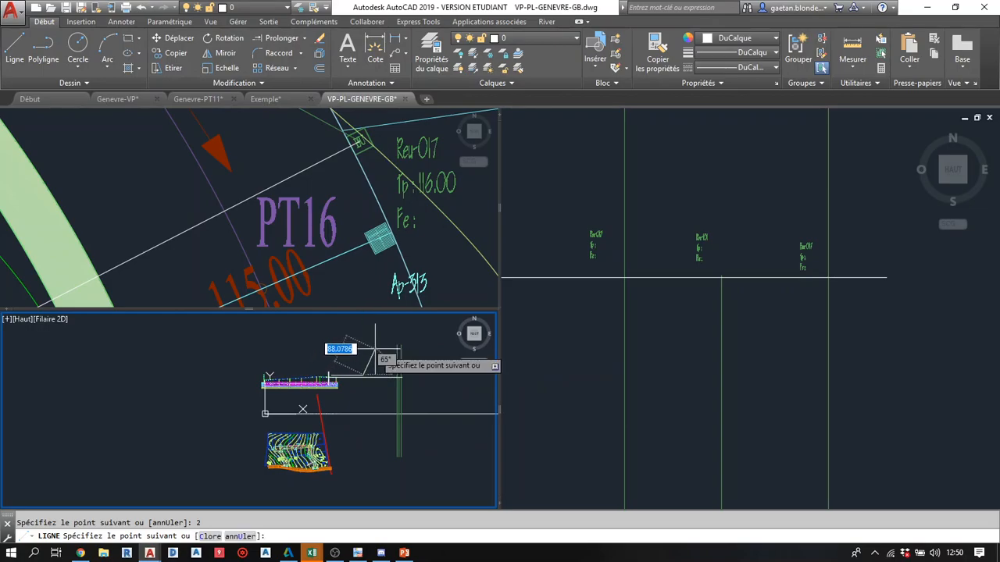
type("cl")
key("Return")
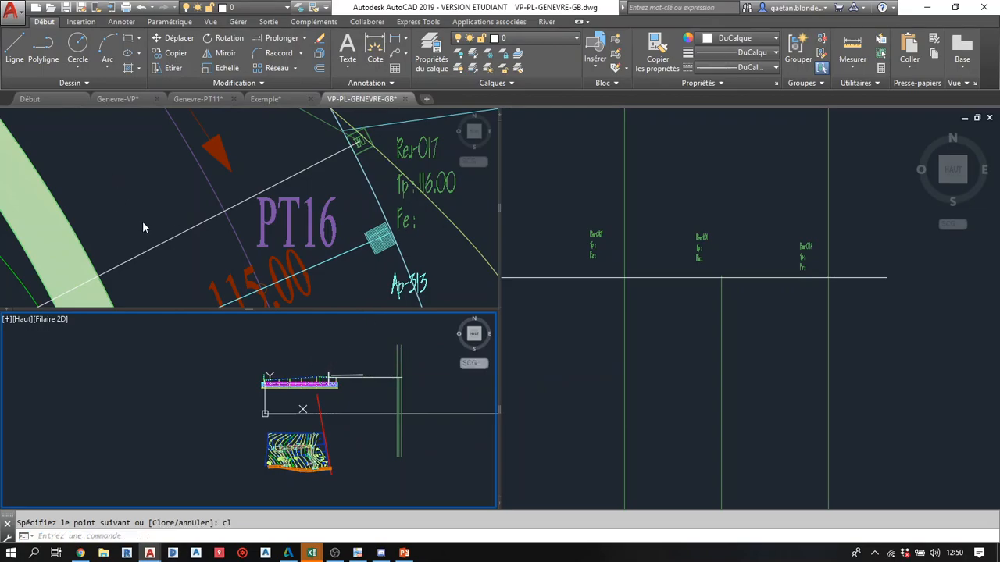
- Delete the triangle's horizontal and vertical sides, keeping only the sloping 2% line
scroll(402, 398, "up", 6)
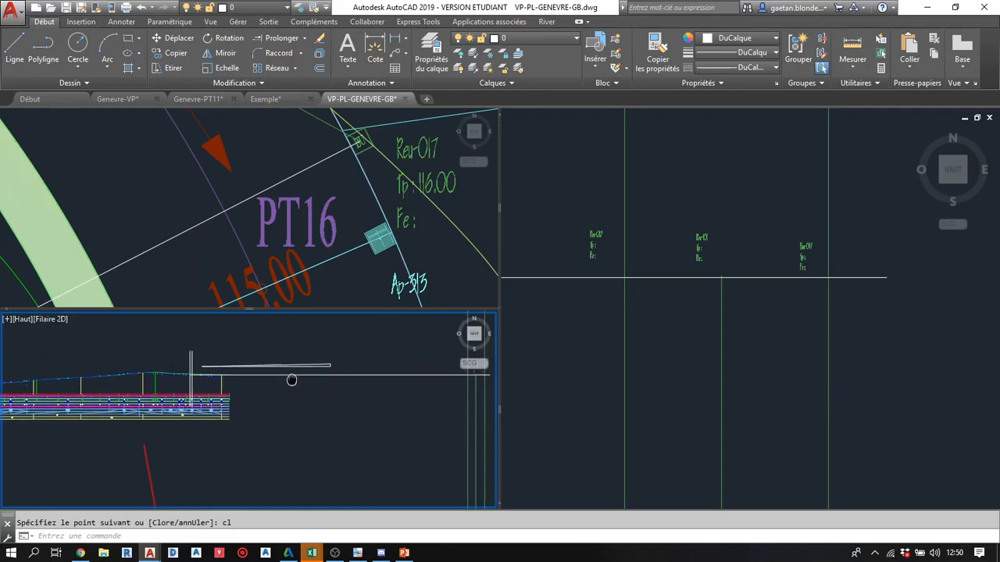
left_click(361, 370)
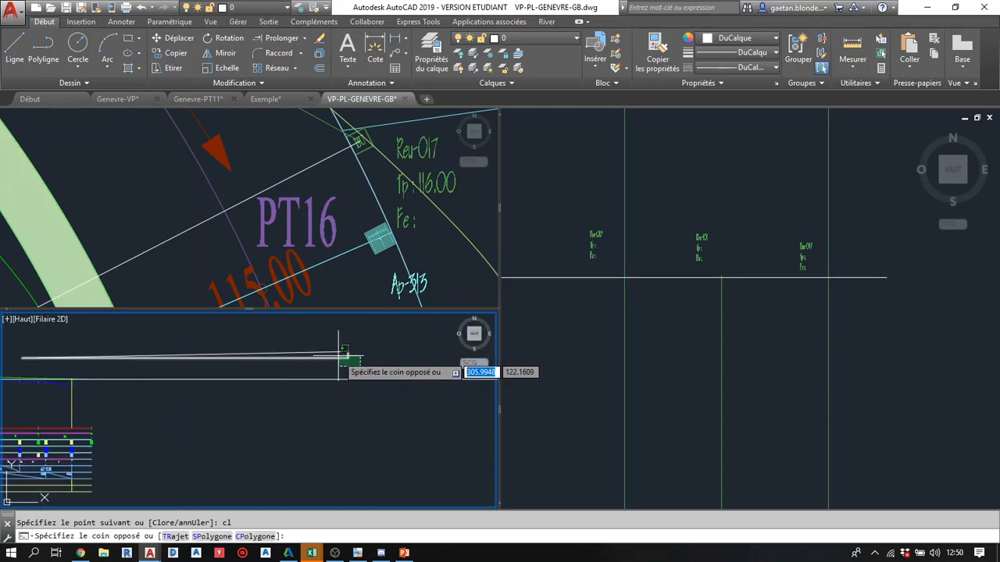
left_click(340, 357)
key("Delete")
- Draw a short vertical line crossing the sloping 2% line, just beyond the end of the road profile
mouse_move(138, 370)
middle_mouse_down()
mouse_move(267, 359)
mouse_move(179, 349)
middle_mouse_up()
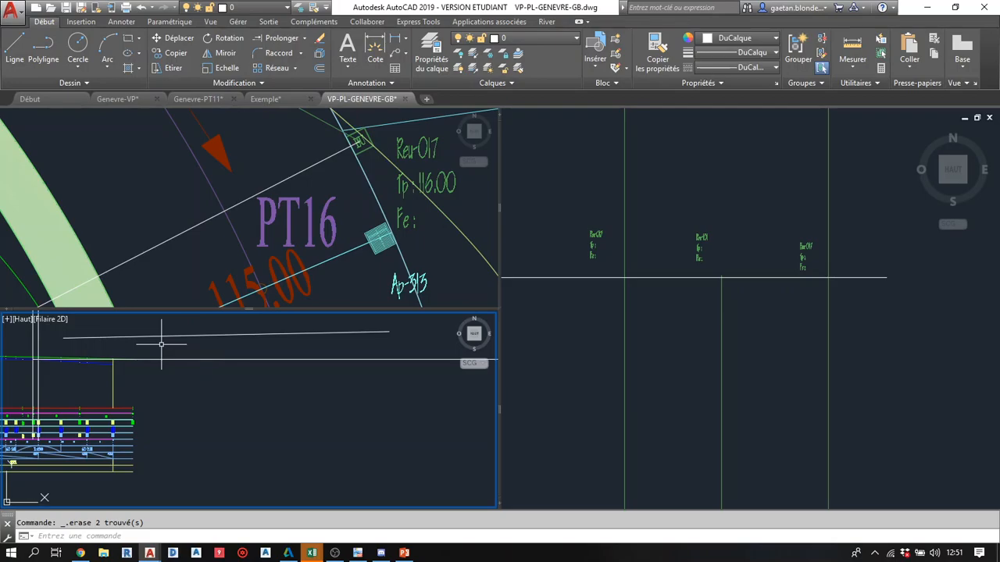
scroll(246, 352, "up", 3)
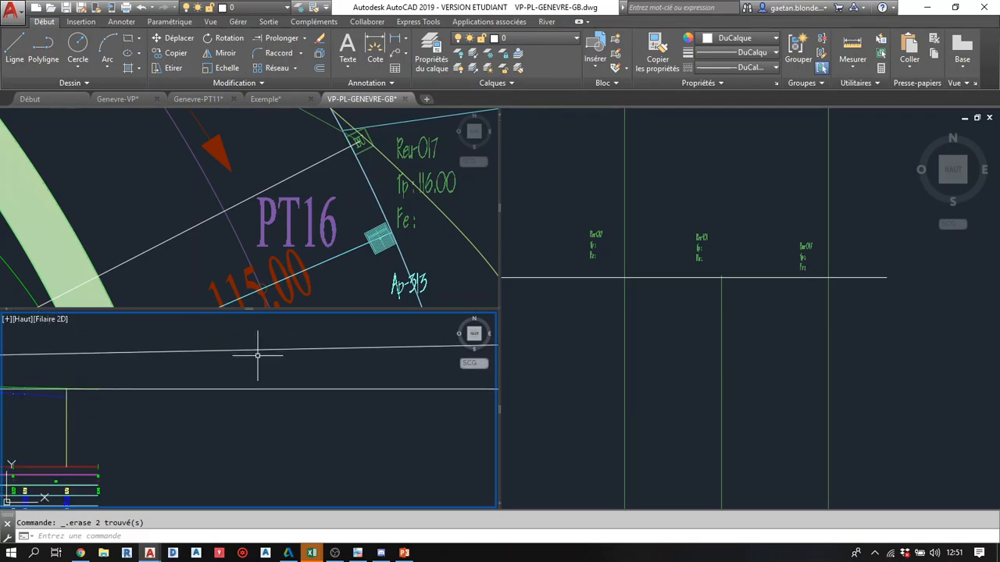
scroll(256, 352, "down", 2)
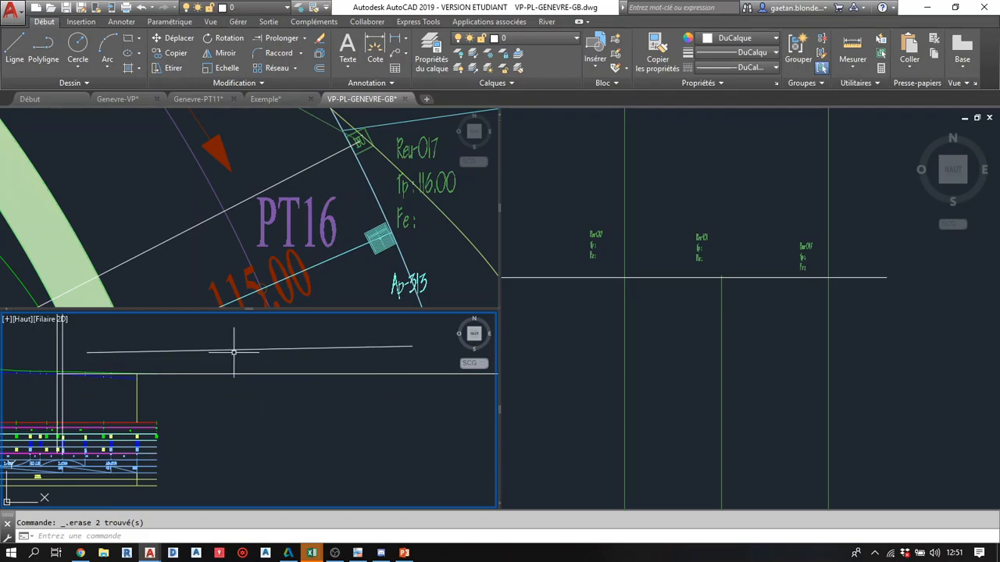
mouse_move(234, 364)
middle_mouse_down()
mouse_move(331, 368)
mouse_move(297, 356)
middle_mouse_up()
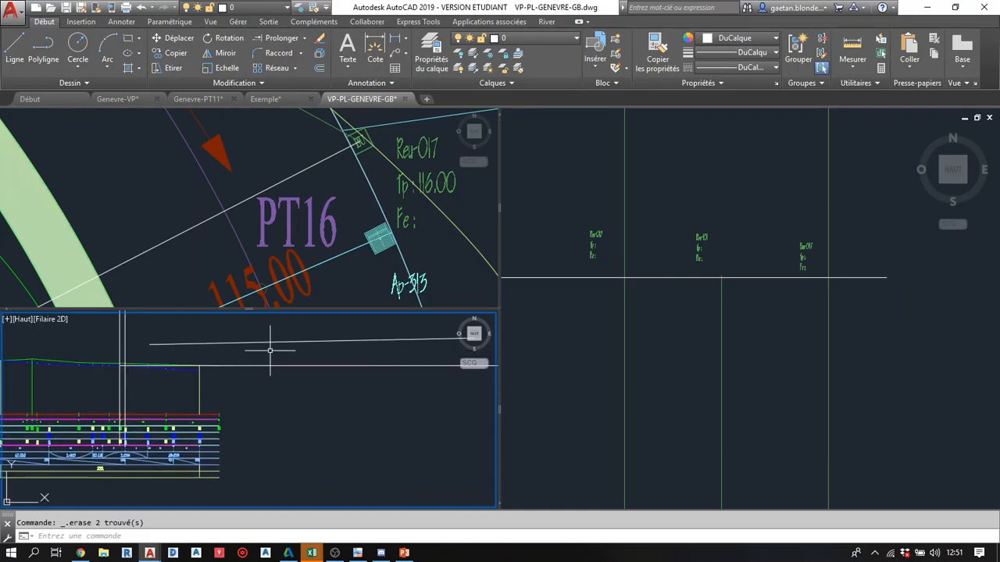
type("l")
key("Return")
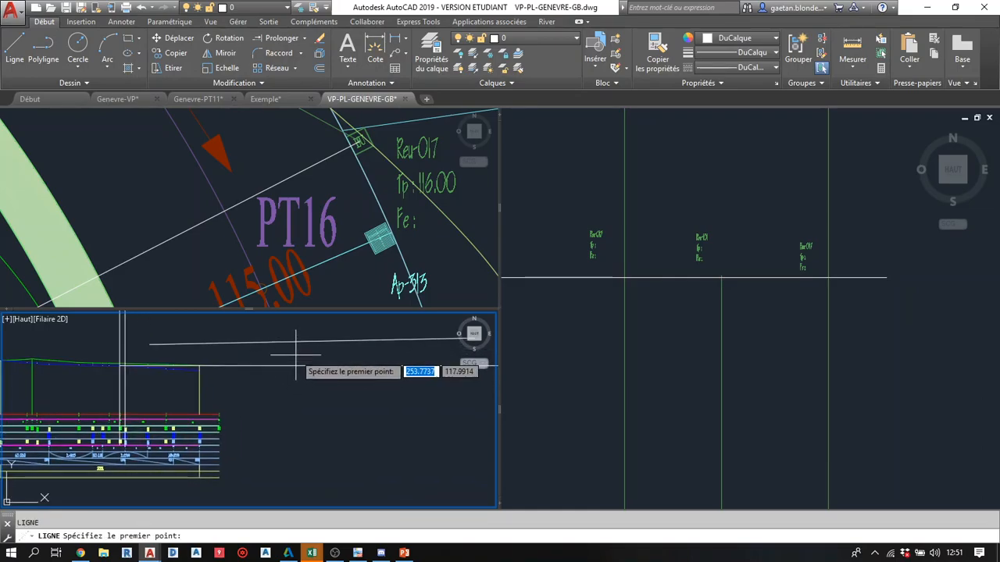
left_click(310, 337)
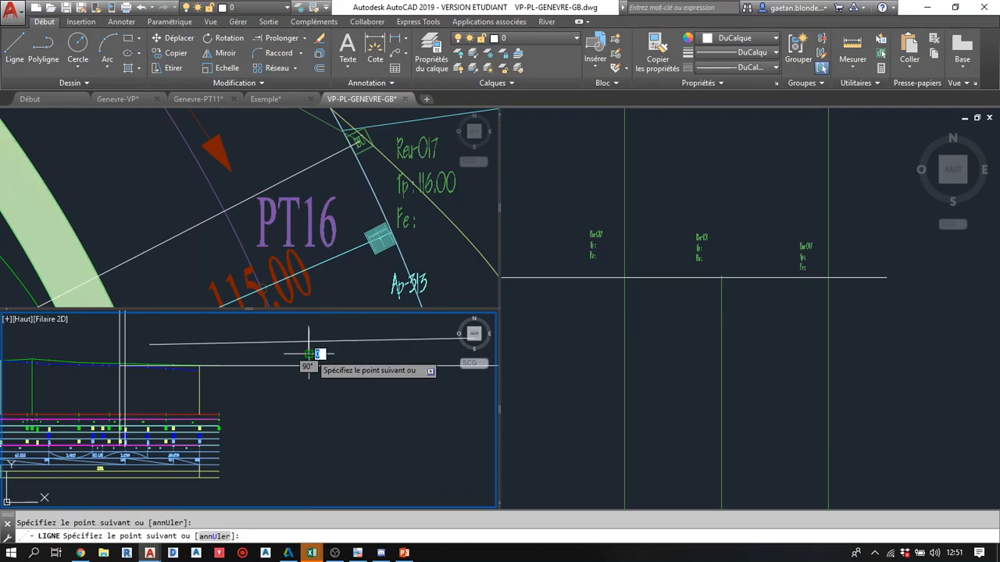
key("Return")
scroll(305, 349, "up", 3)
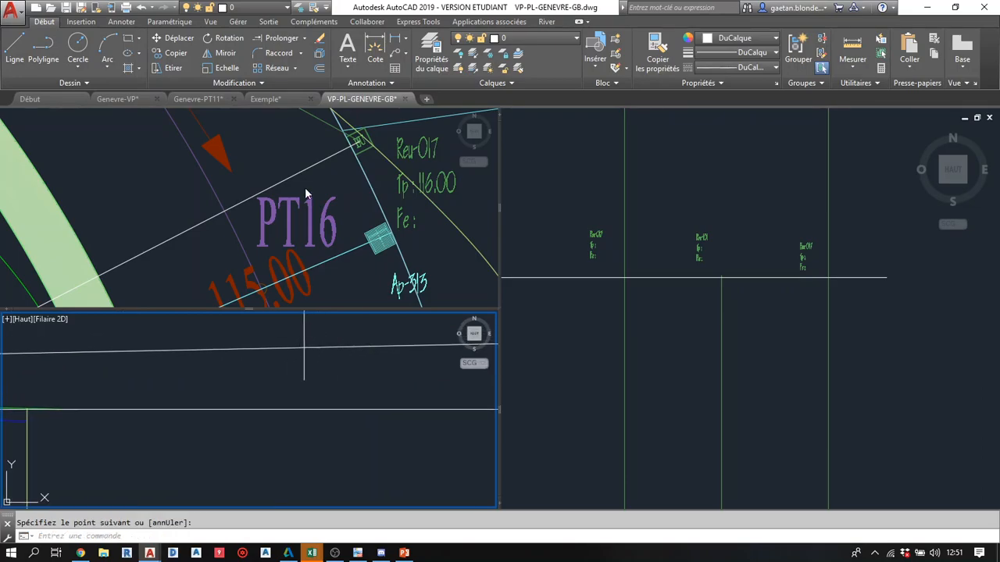
- Offset the short vertical line to its left by the plan distance from the road axis to the road edge at Reu-017, about 2.75
left_click(320, 175)
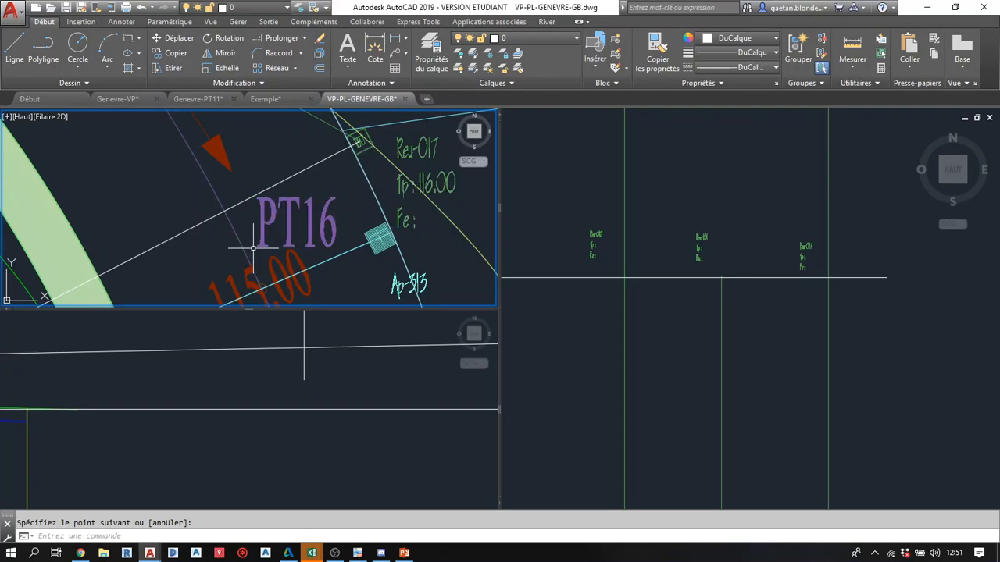
scroll(161, 211, "down", 2)
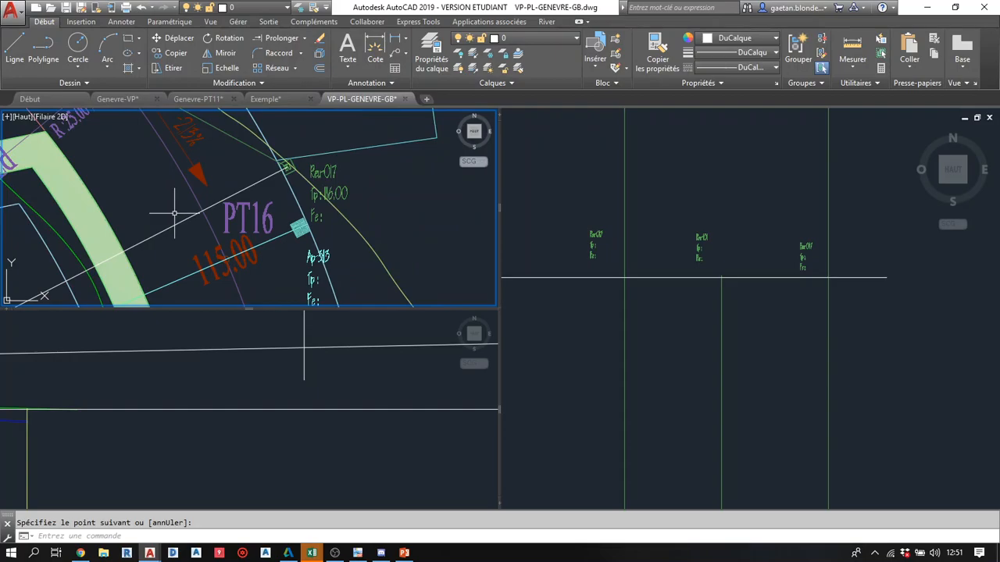
scroll(174, 209, "down", 2)
scroll(174, 201, "down", 2)
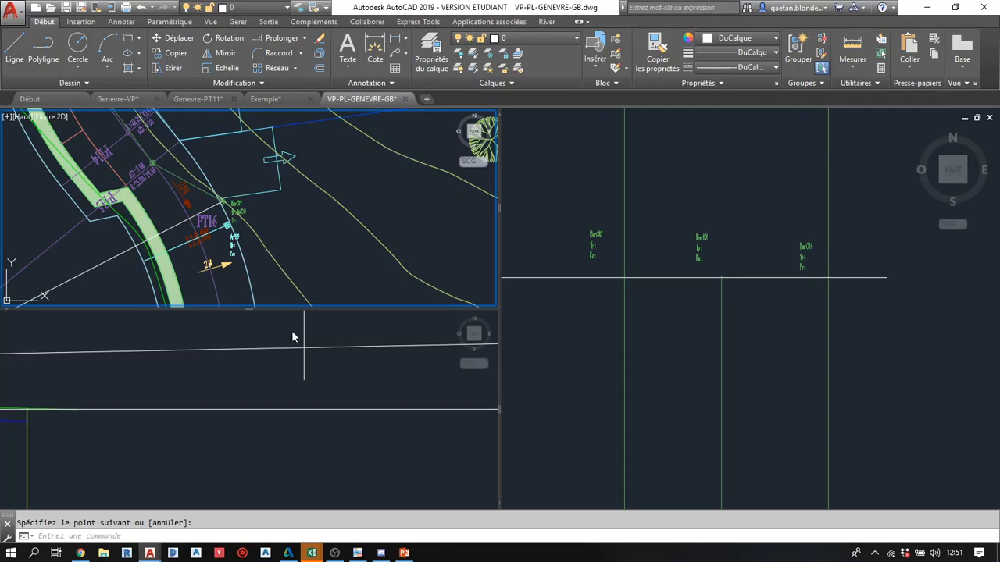
key("Escape")
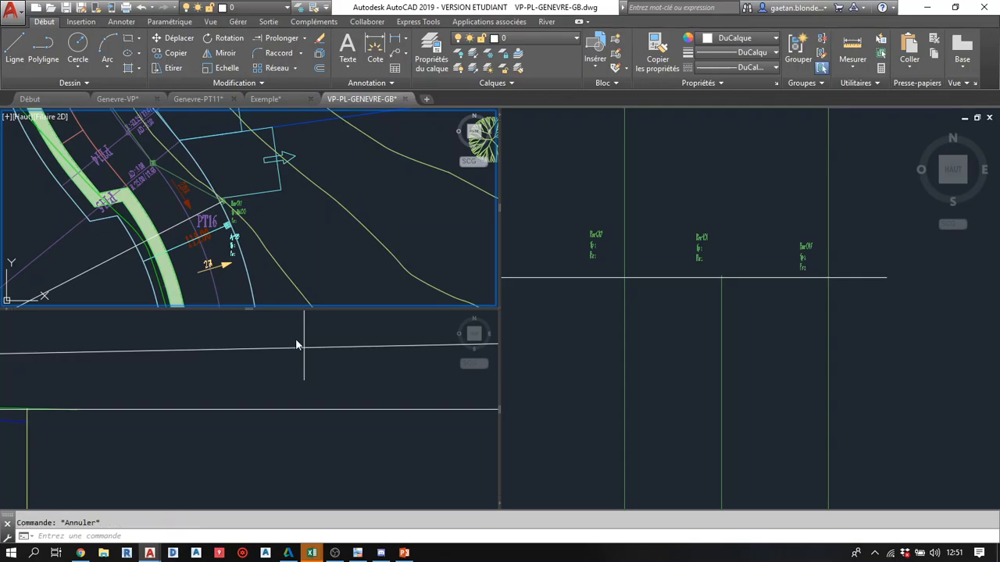
left_click(296, 340)
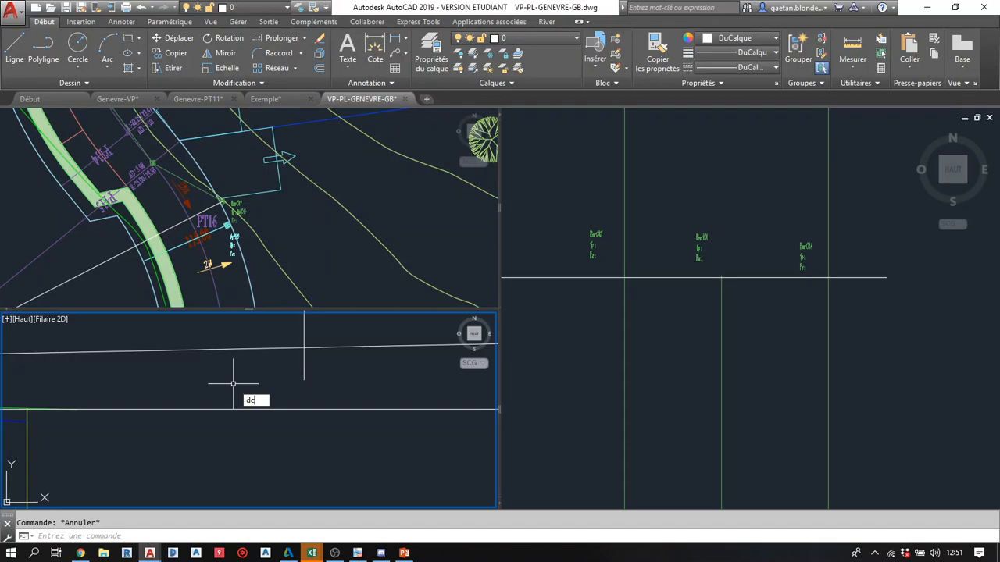
type("dc")
key("Return")
left_click(201, 236)
scroll(190, 224, "up", 4)
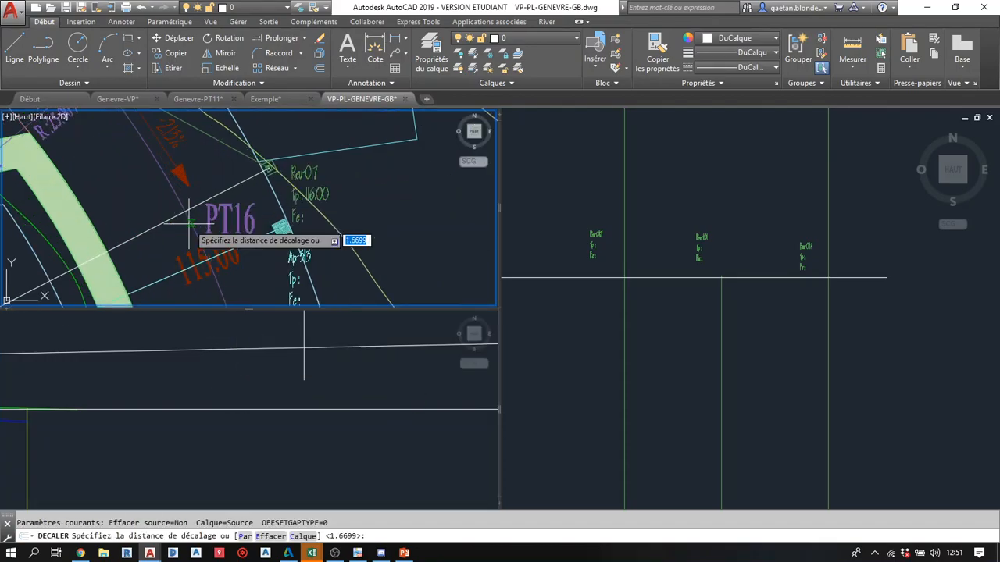
left_click(186, 201)
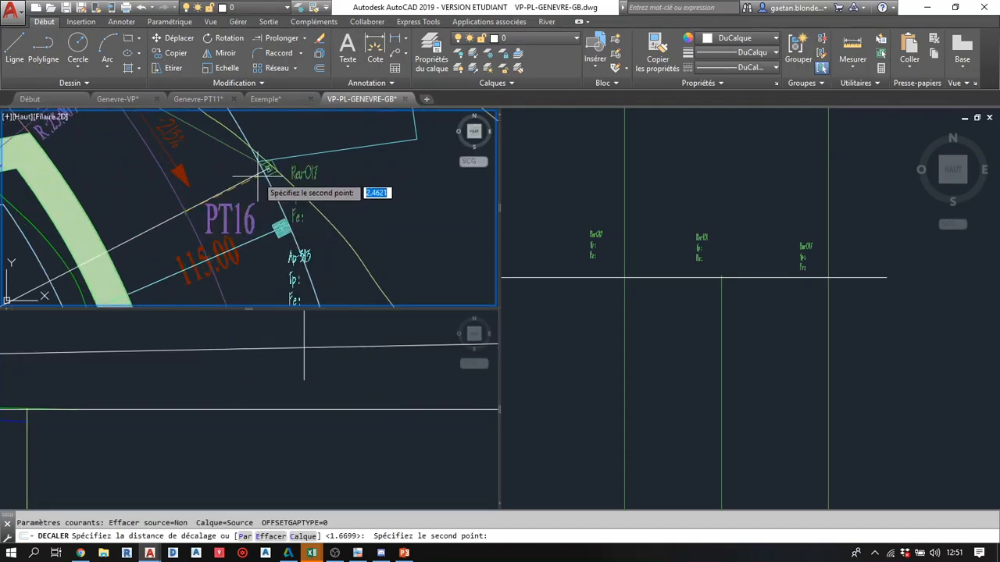
scroll(268, 166, "up", 3)
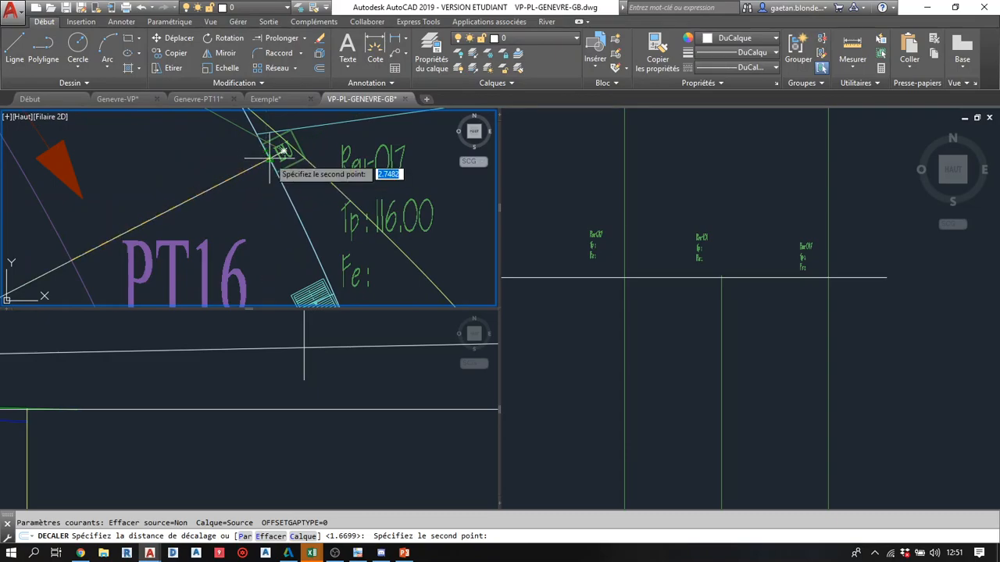
left_click(269, 161)
left_click(297, 328)
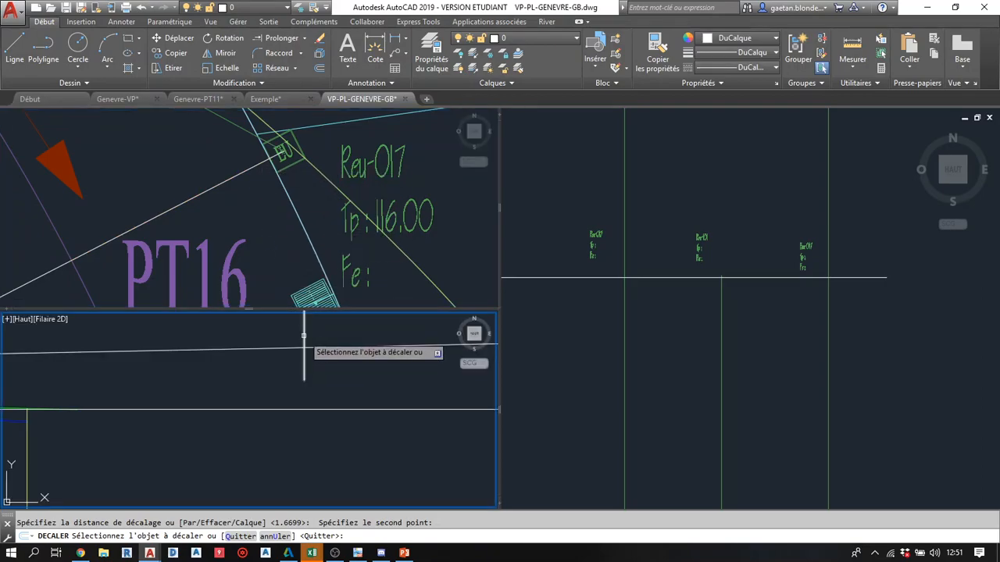
left_click(304, 336)
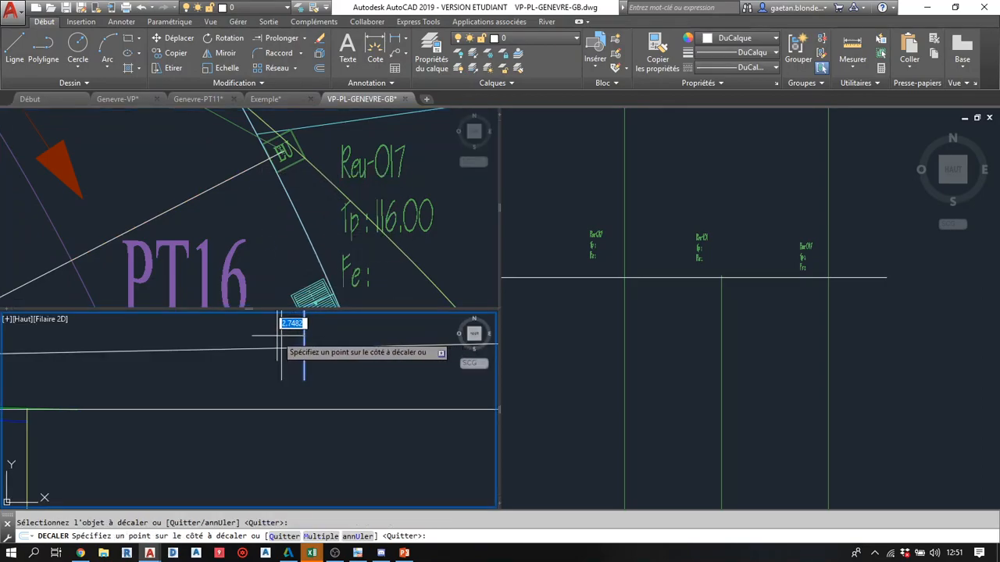
left_click(281, 336)
key("Escape")
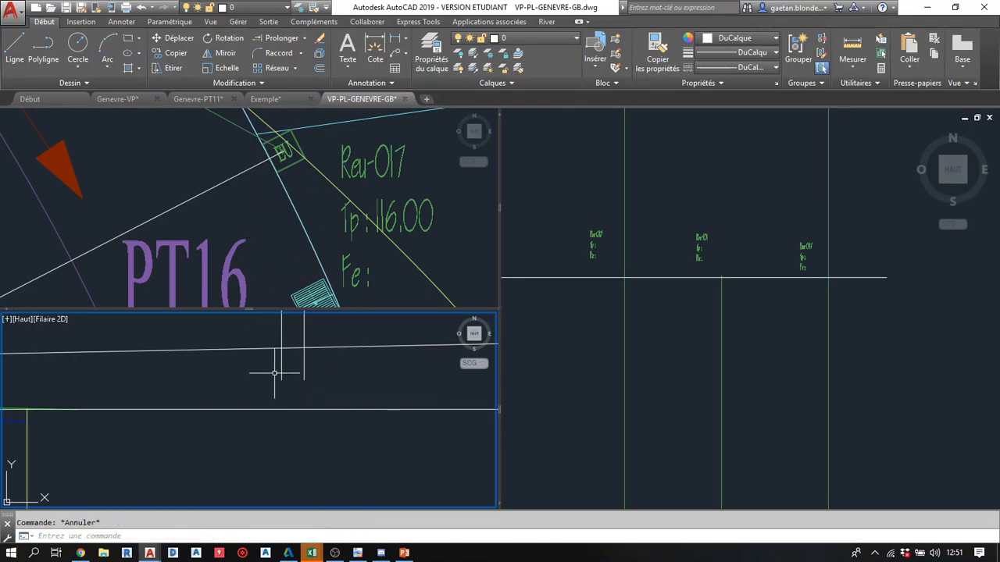
- Assign the new offset vertical line to the blue PL-PROJET-COURB… layer
left_click(289, 368)
left_click(267, 337)
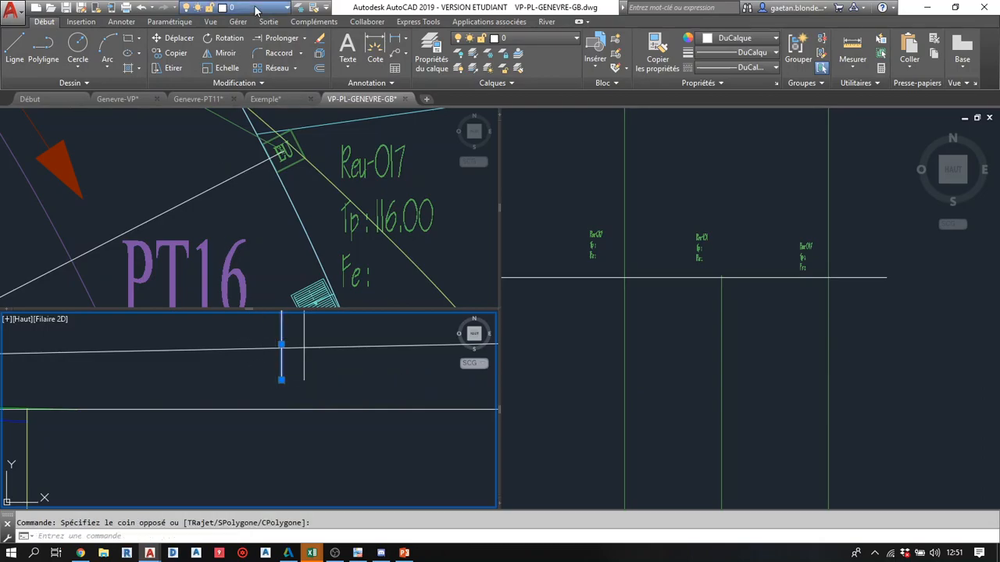
left_click(255, 9)
left_click(257, 98)
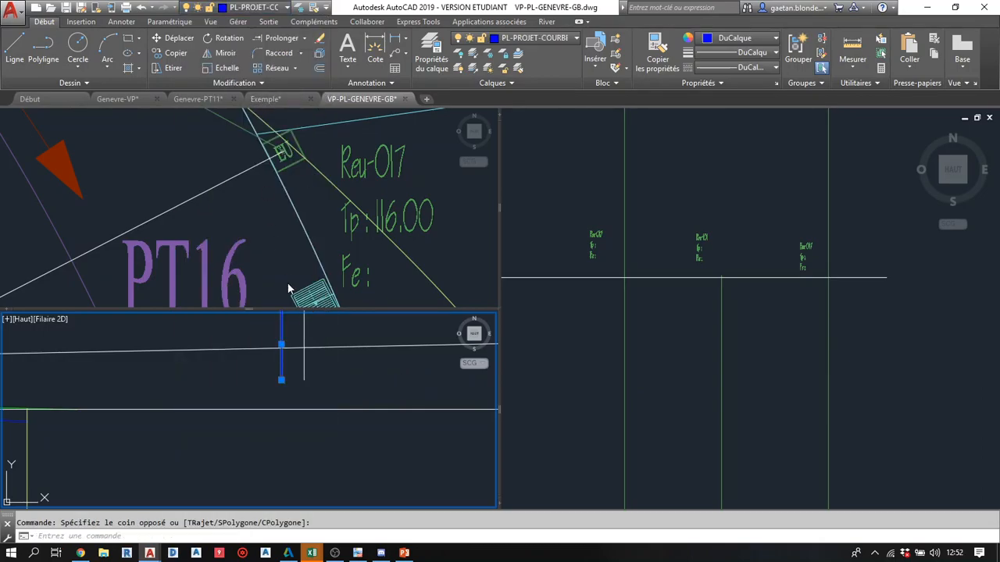
key("Escape")
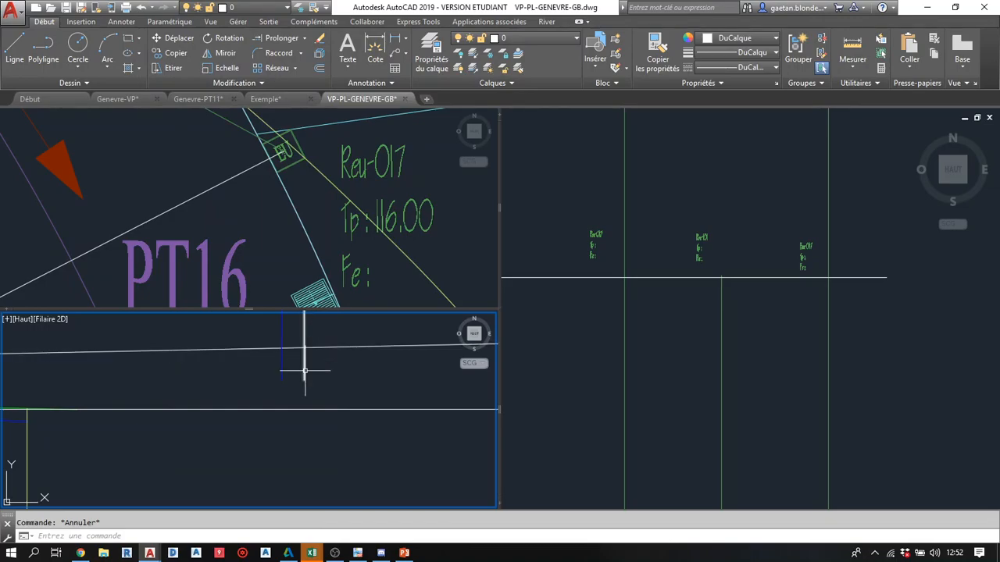
- Match the properties of the original short vertical line to those of the purple road axis in the plan
left_click(658, 55)
left_click(43, 274)
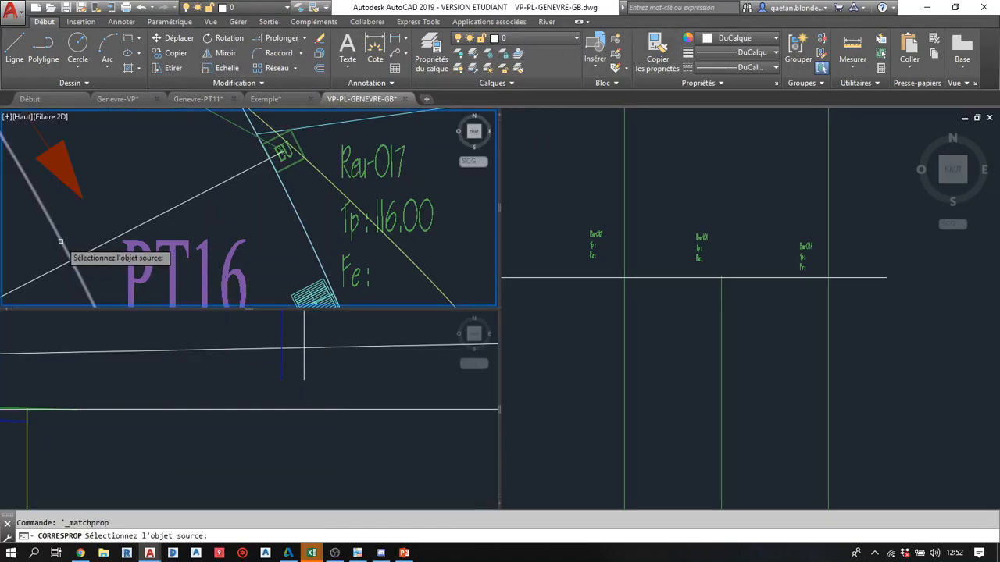
left_click(67, 258)
left_click(321, 363)
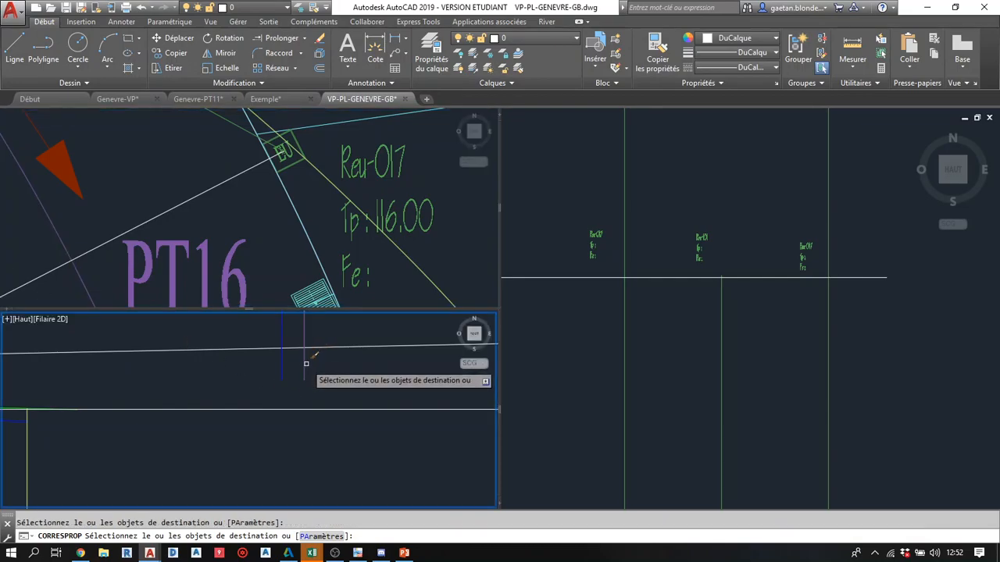
key("Escape")
key("Escape")
- Draw a horizontal line from the blue vertical line's intersection with the 2% line across to the purple vertical line
middle_click_drag(306, 371, 310, 386)
scroll(303, 370, "up", 4)
middle_click_drag(294, 351, 290, 395)
scroll(289, 395, "up", 4)
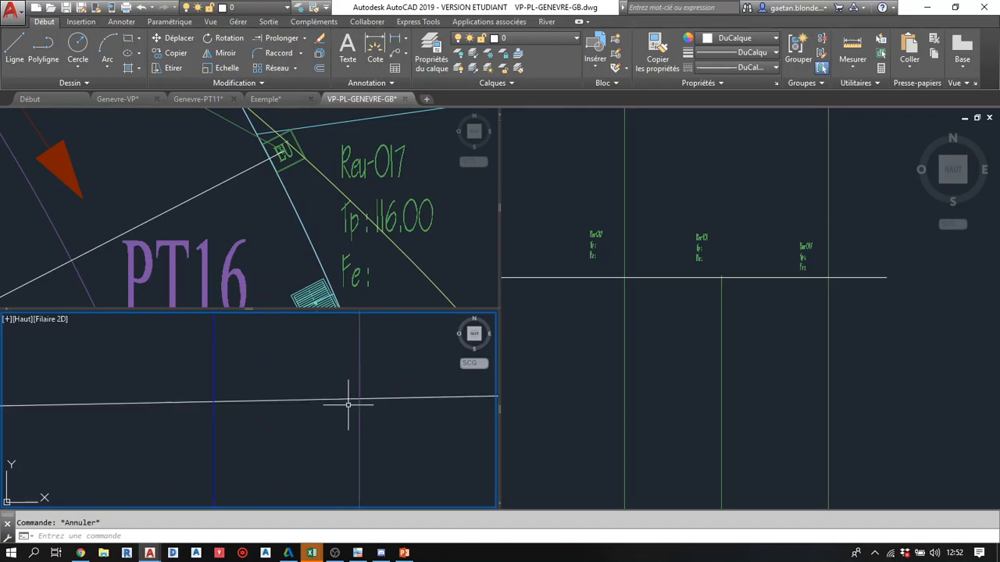
type("l")
key("Return")
left_click(215, 402)
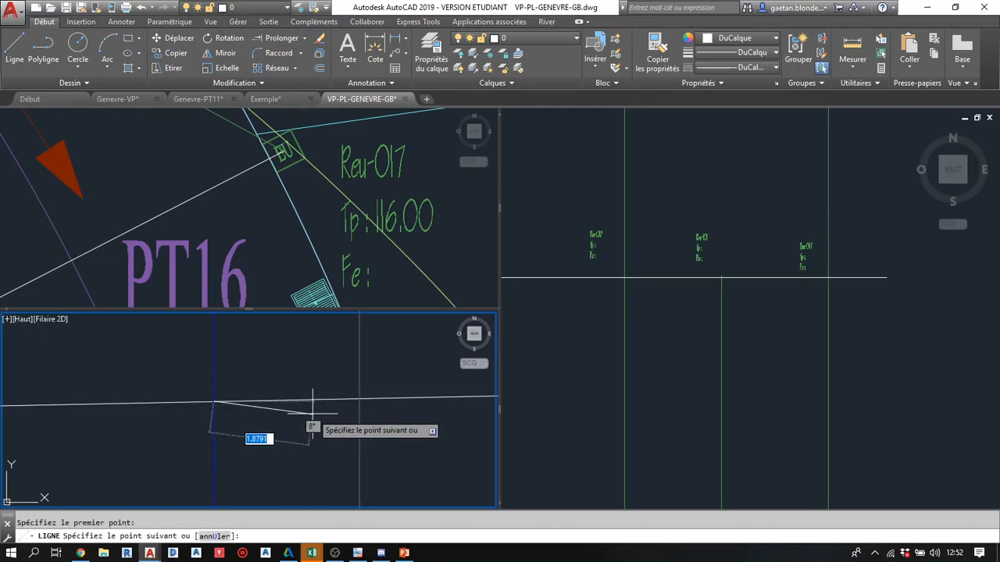
scroll(356, 408, "up", 4)
left_click(365, 391)
key("Return")
scroll(362, 392, "up", 4)
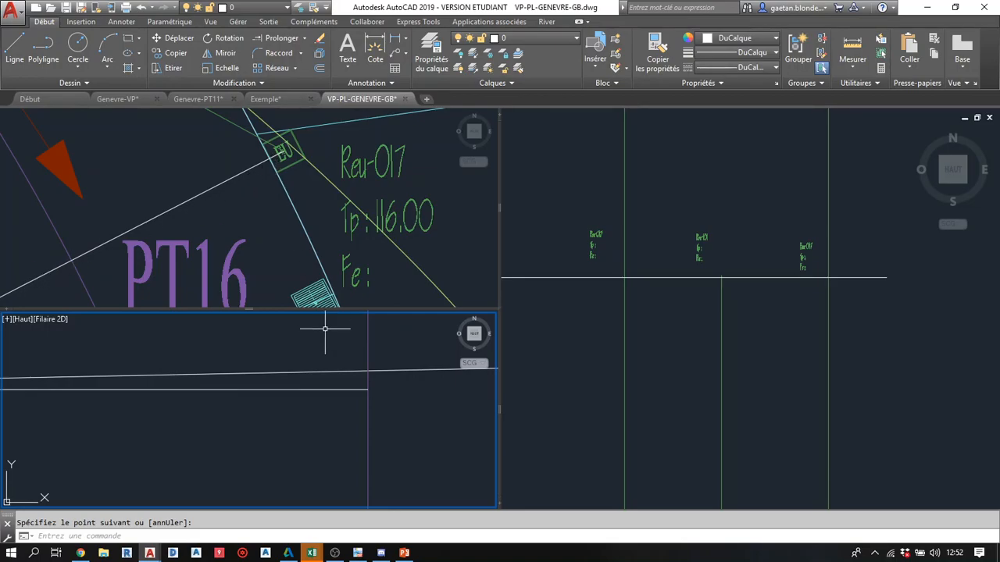
- Offset the blue project road profile downward by the gap picked between the 2% line and the horizontal line at the purple vertical, about 0.055
left_click(331, 361)
left_click(324, 351)
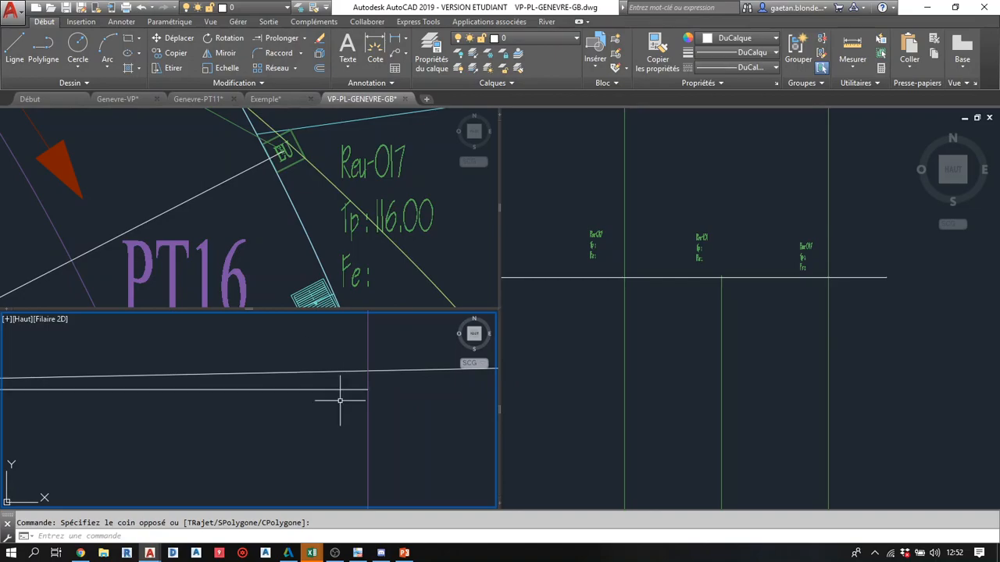
key("Escape")
type("ec")
key("Return")
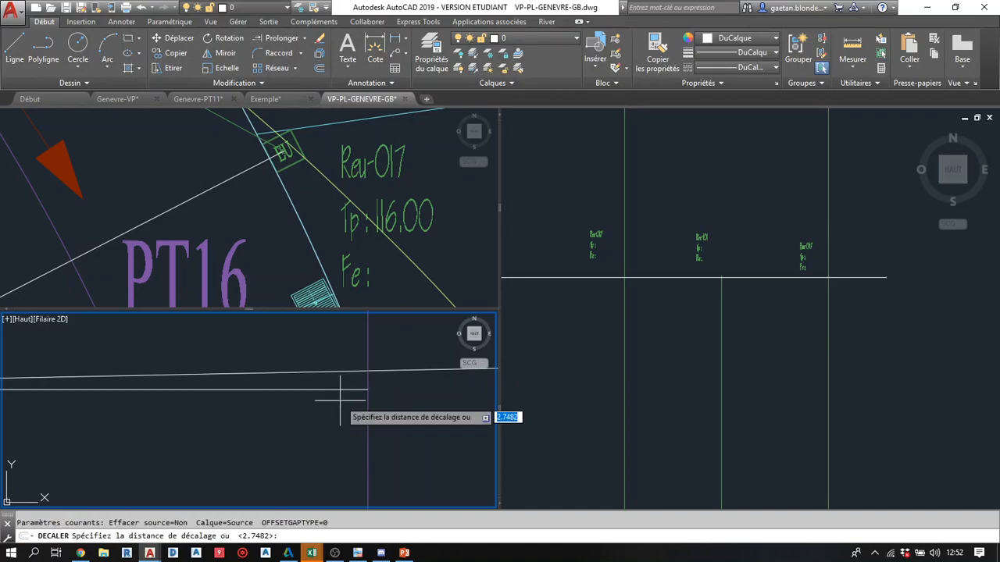
left_click(368, 370)
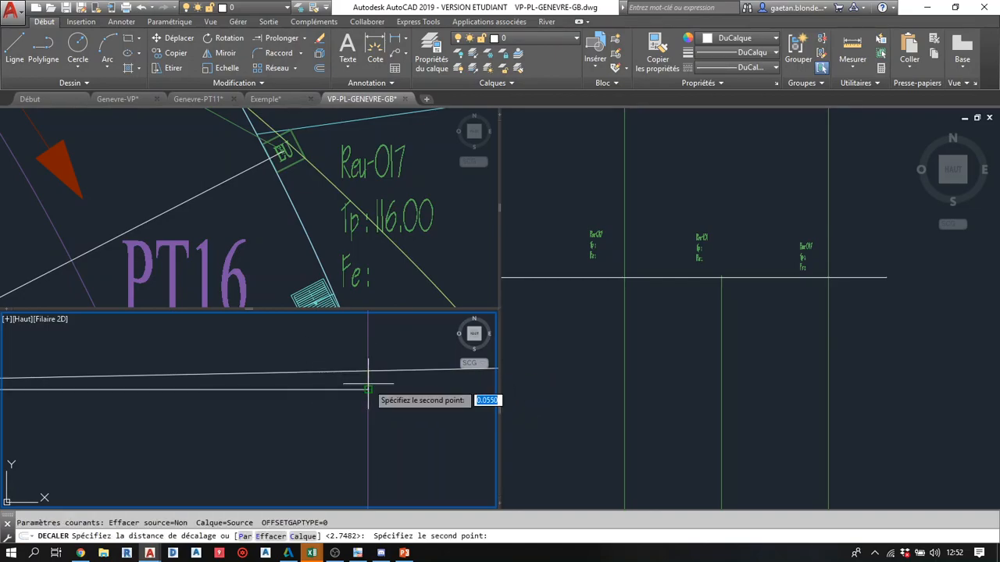
left_click(366, 387)
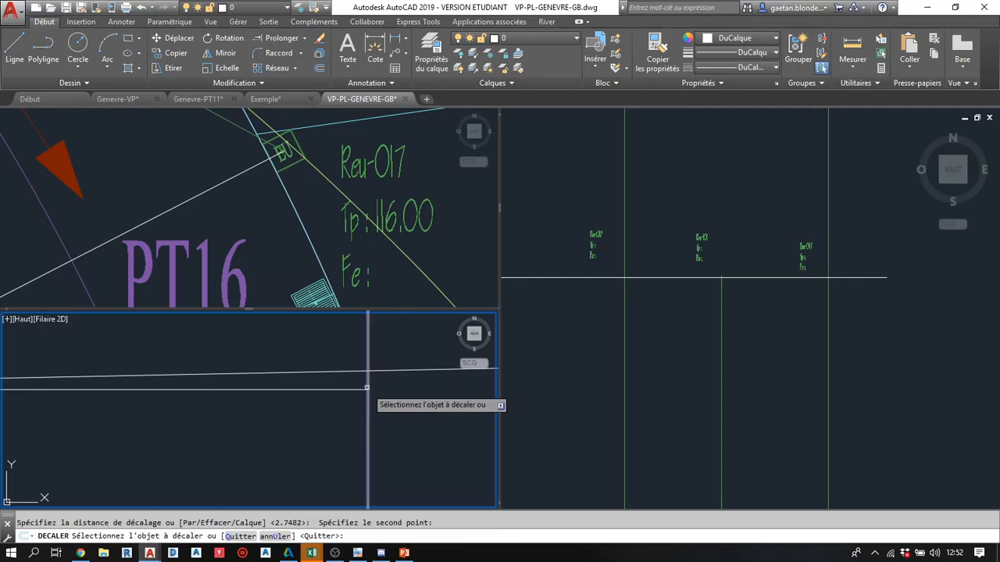
left_click(168, 426)
scroll(174, 435, "down", 5)
middle_click_drag(184, 434, 305, 328)
scroll(265, 403, "down", 4)
scroll(215, 406, "down", 3)
middle_click_drag(63, 412, 324, 390)
scroll(258, 386, "up", 4)
middle_click_drag(184, 377, 166, 376)
scroll(158, 363, "up", 5)
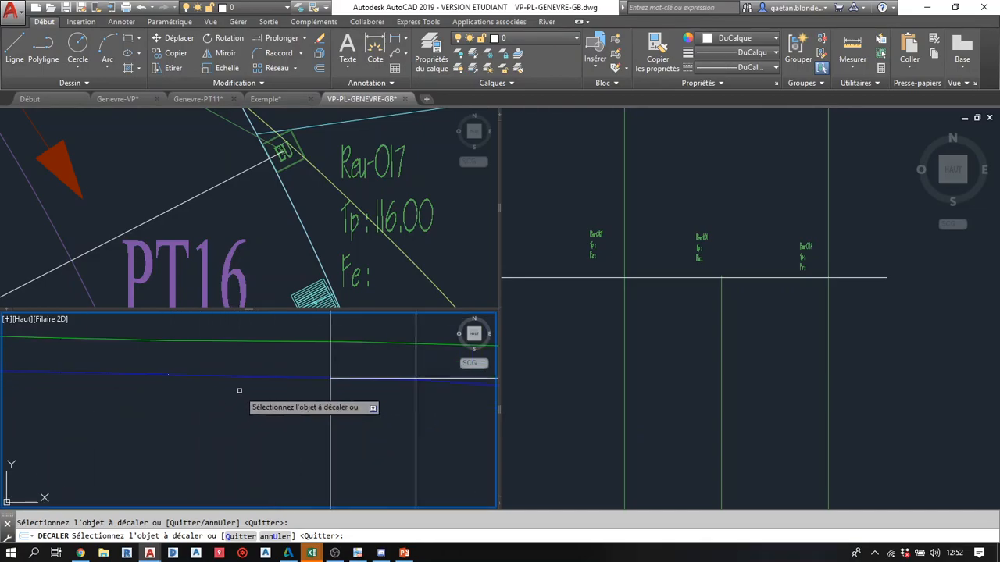
left_click(292, 377)
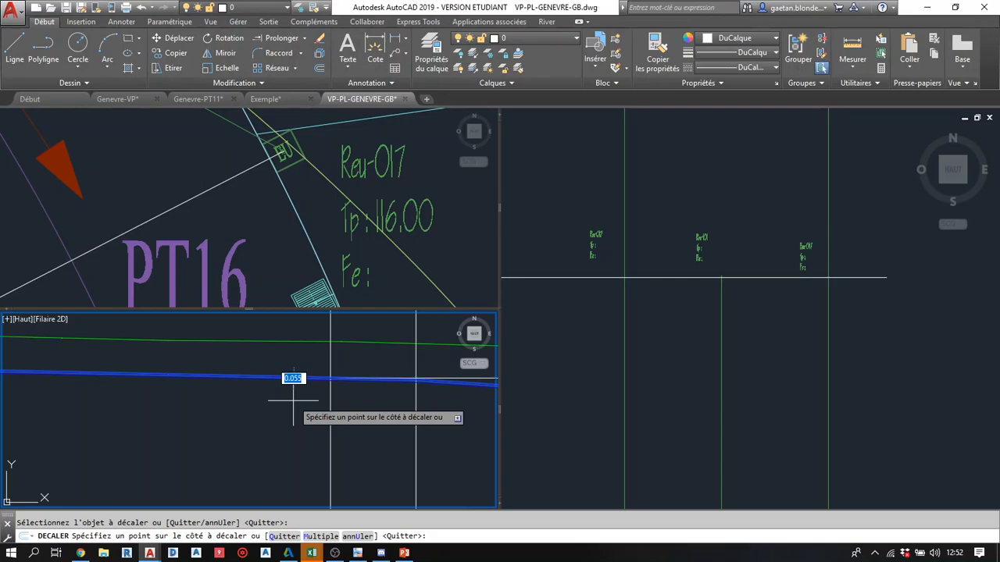
left_click(293, 401)
middle_click_drag(346, 396, 293, 415)
scroll(338, 376, "up", 4)
scroll(290, 412, "up", 2)
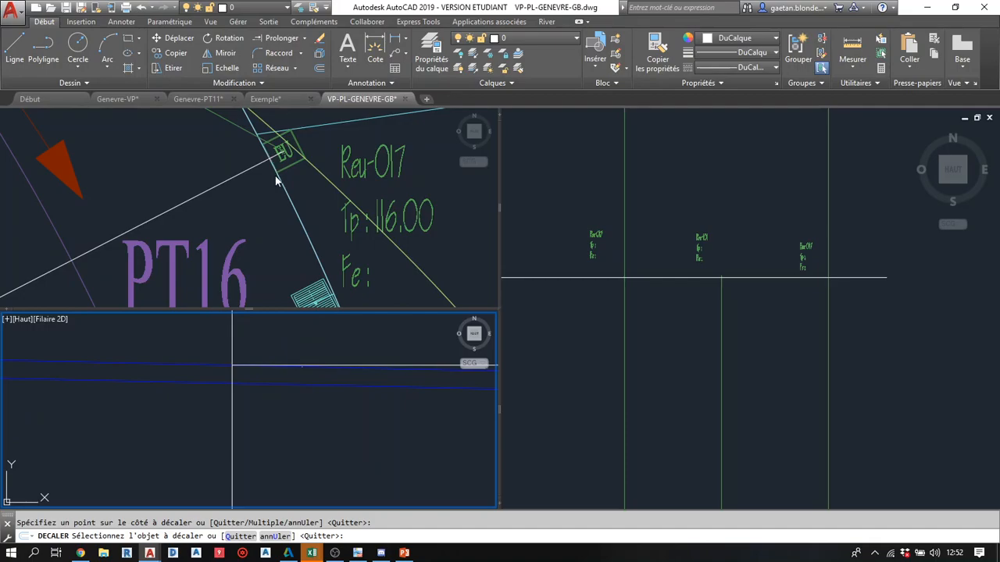
key("Escape")
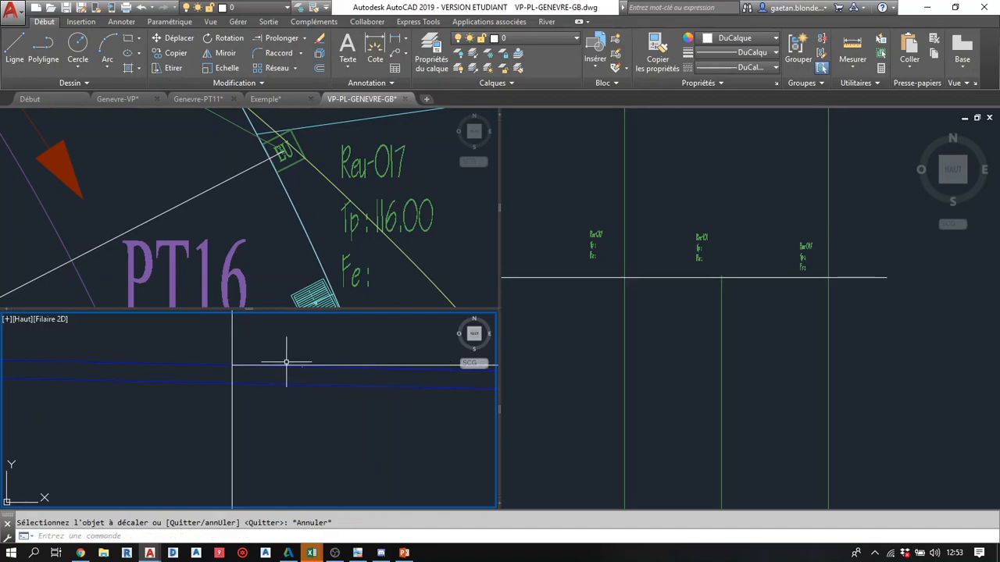
- Change the colour of the offset road profile line to a muted violet-blue
left_click(383, 402)
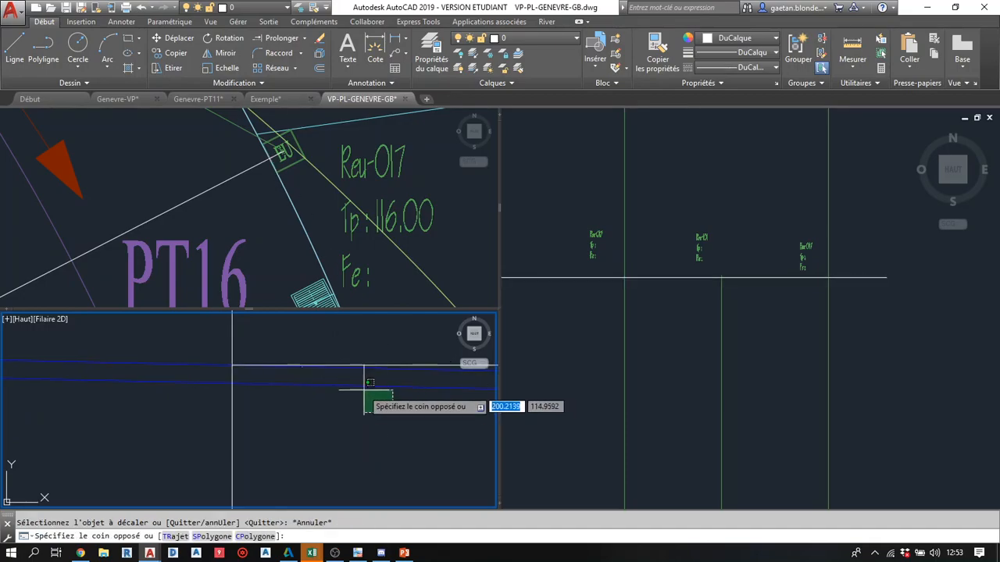
left_click(357, 379)
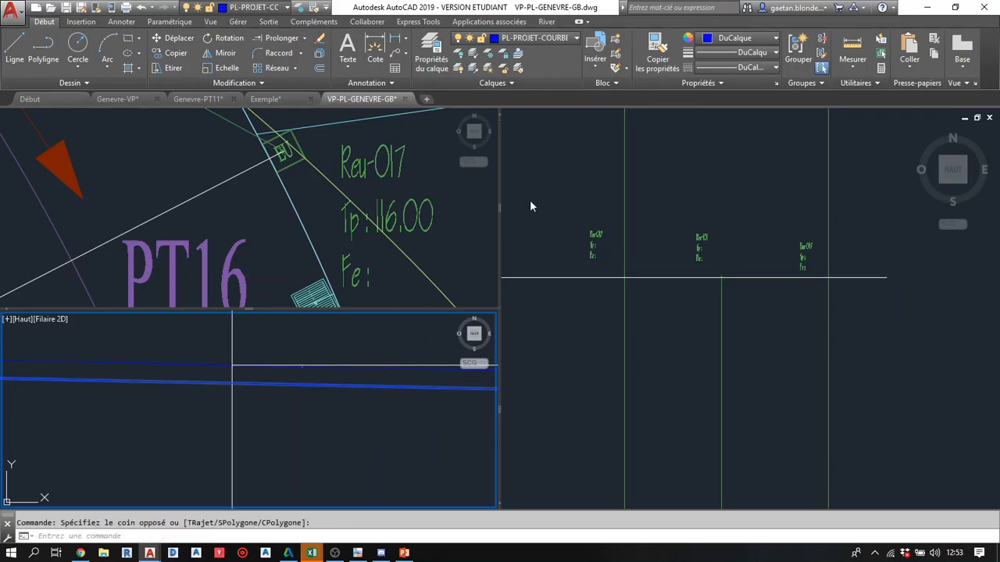
left_click(747, 38)
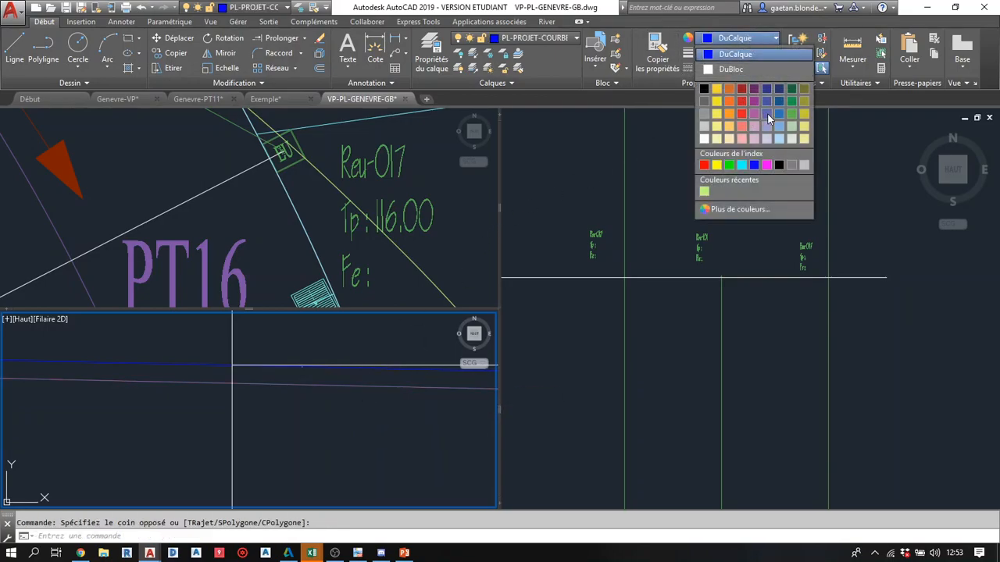
key("Escape")
key("Escape")
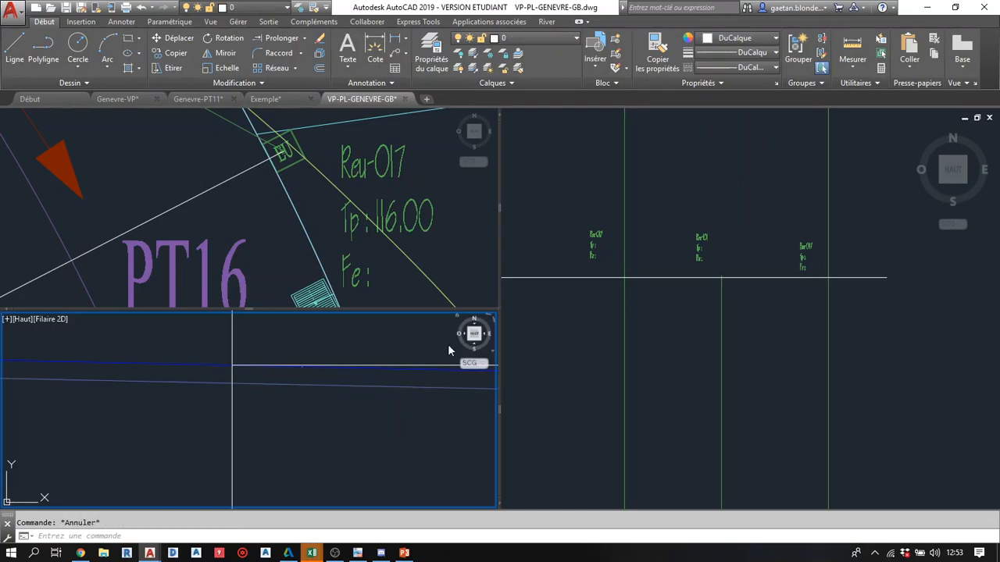
- Try to move the horizontal projection line down onto the offset profile line, and undo the move
left_click(429, 364)
key("Return")
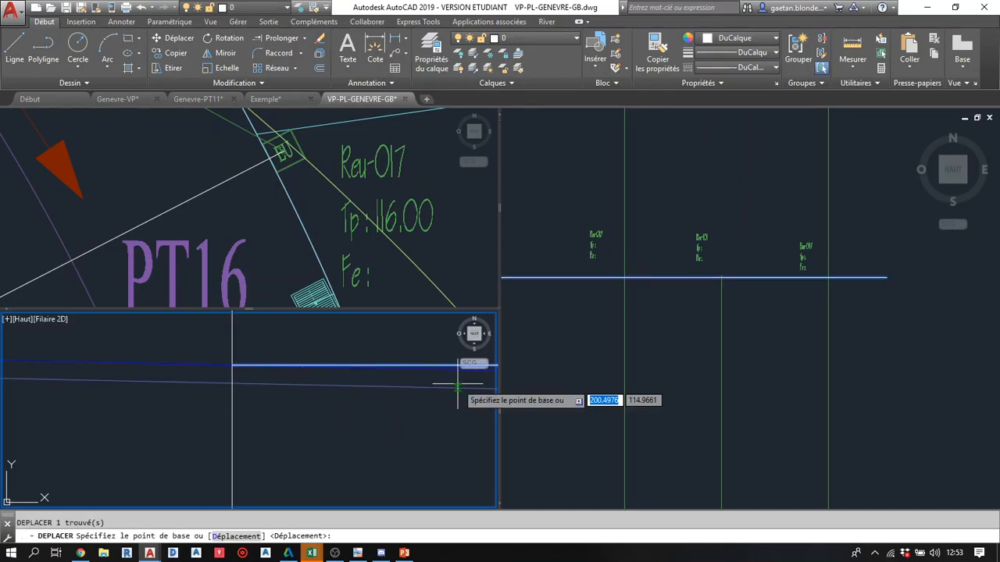
key("Return")
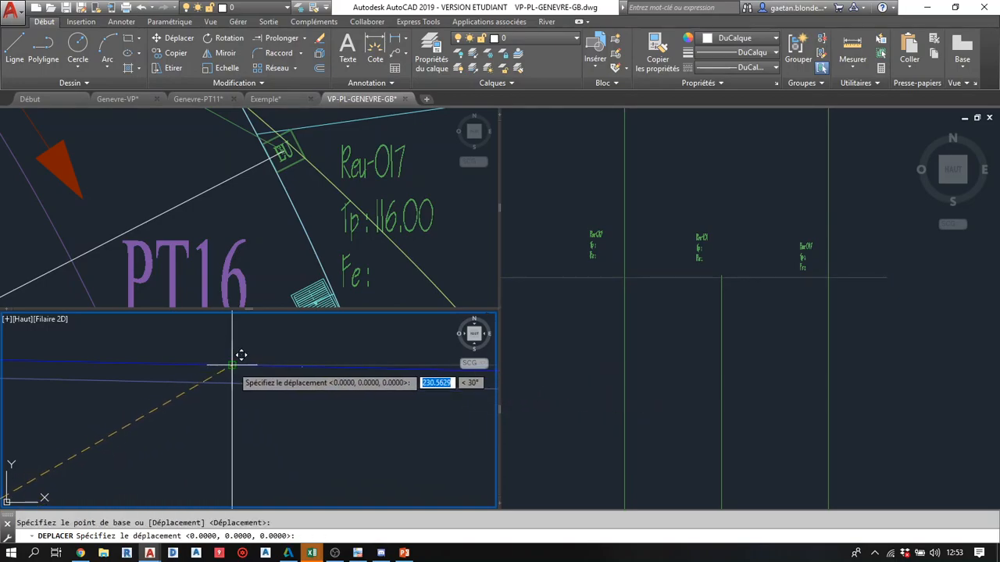
left_click(232, 382)
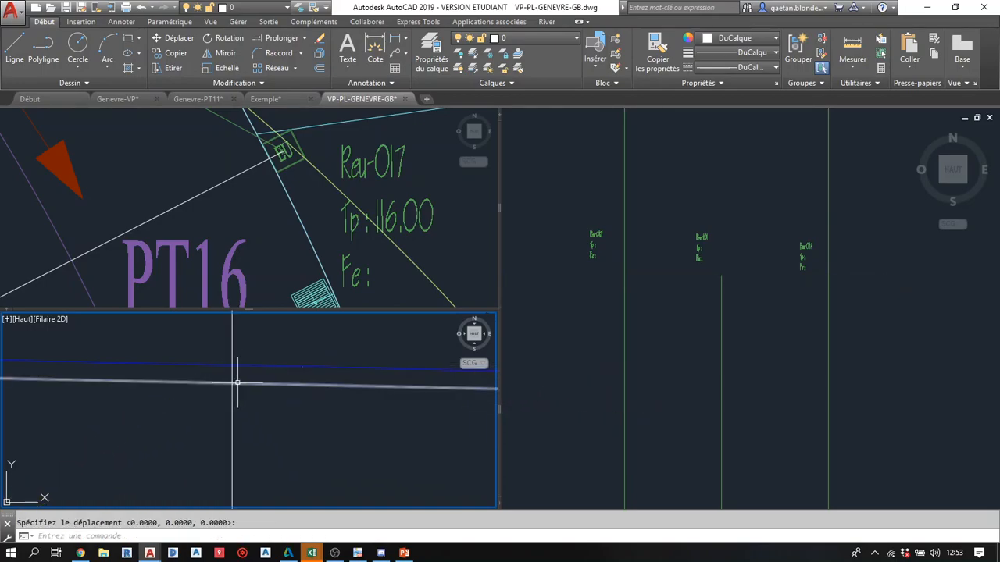
key("ctrl+z")
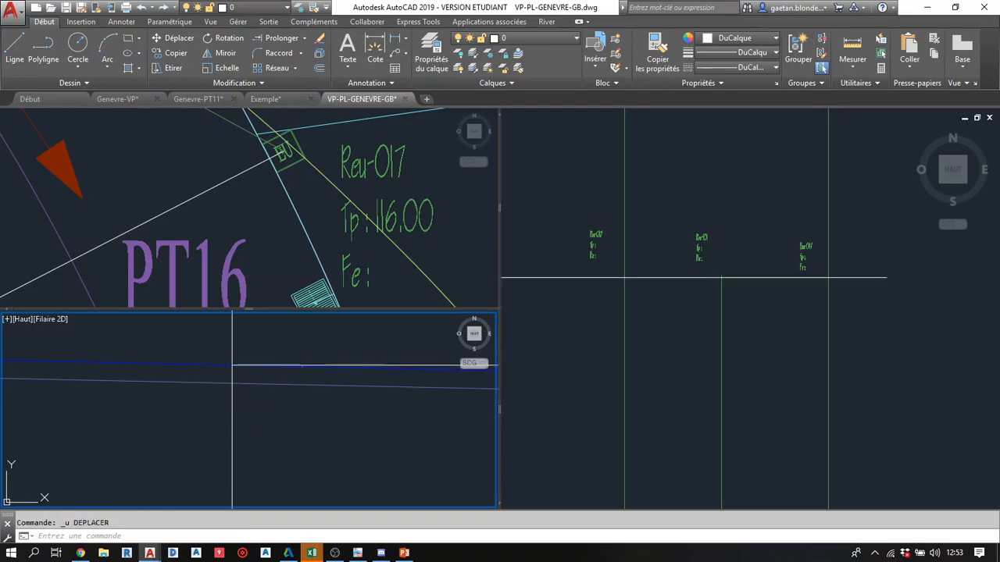
- Move the horizontal projection line down to where the offset road profile line crosses the vertical line
left_click(431, 365)
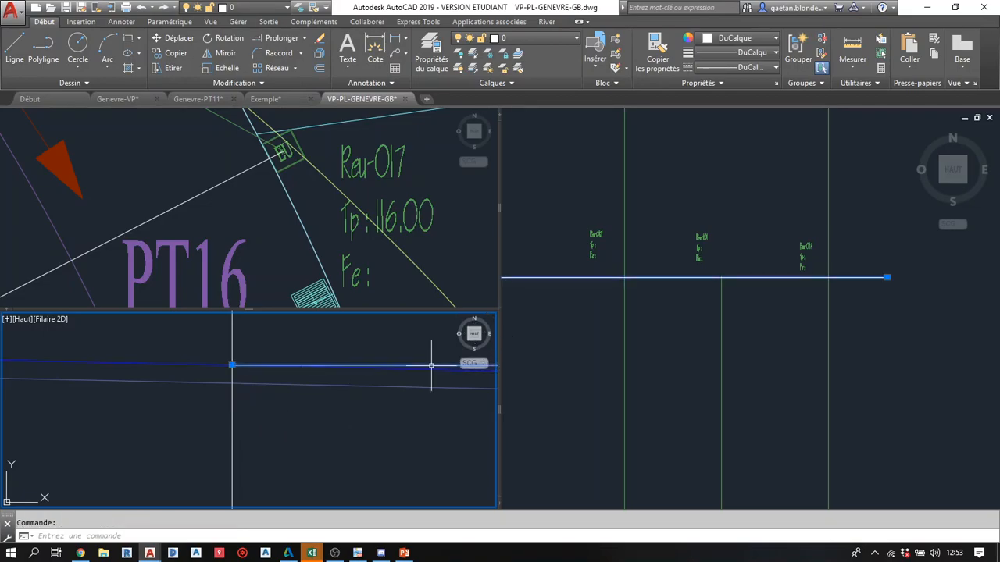
left_click(231, 365)
key("space")
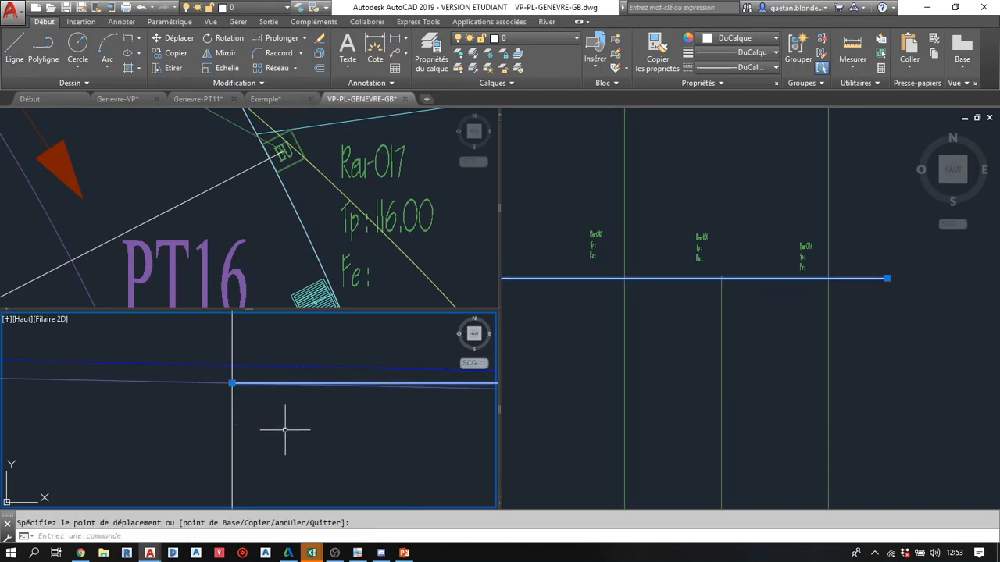
key("Escape")
middle_click_drag(344, 419, 257, 437)
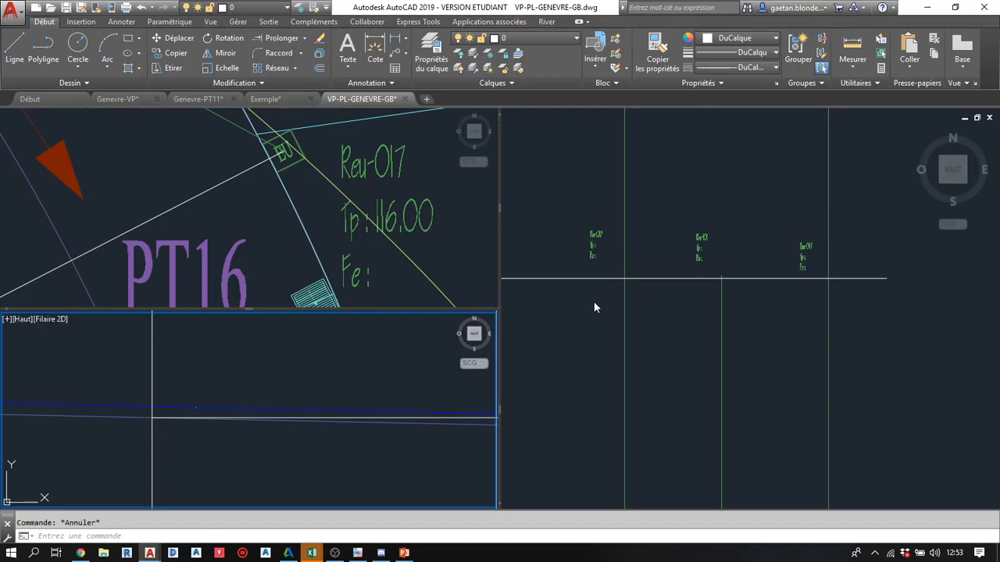
- Trim the Reu-017 manhole vertical at the horizontal projection line and delete the leftover piece above it
left_click(607, 283)
scroll(613, 286, "up", 3)
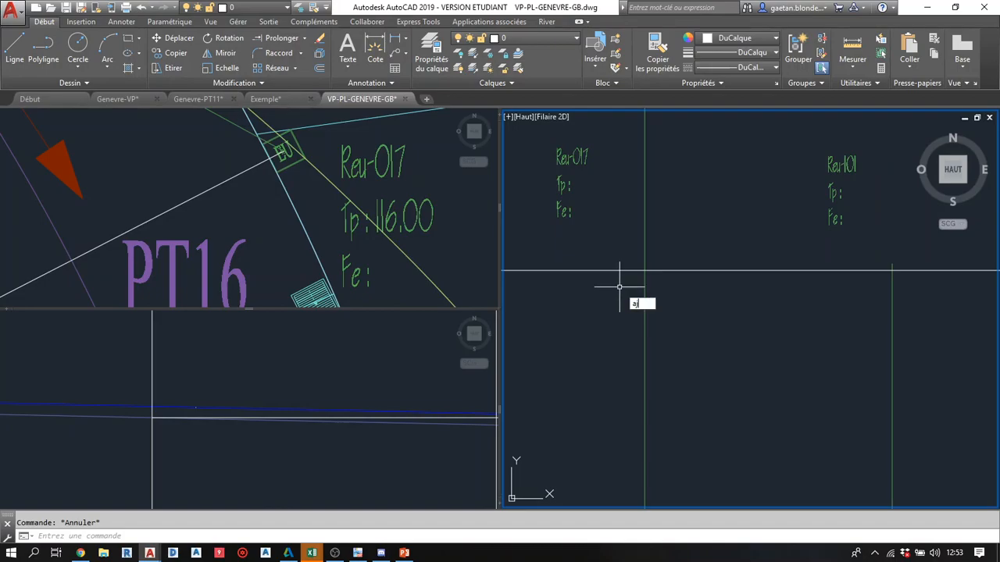
key("Return")
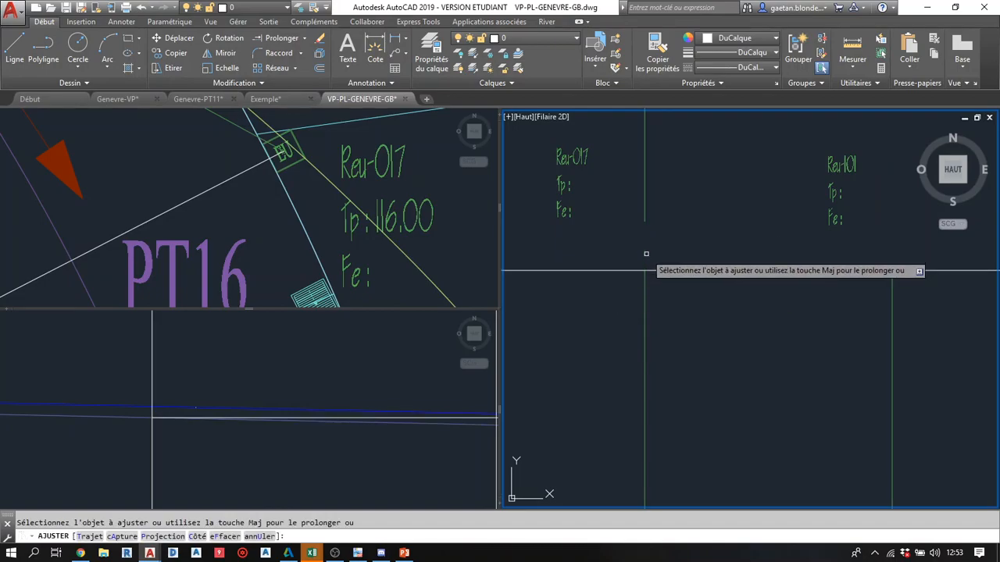
key("Escape")
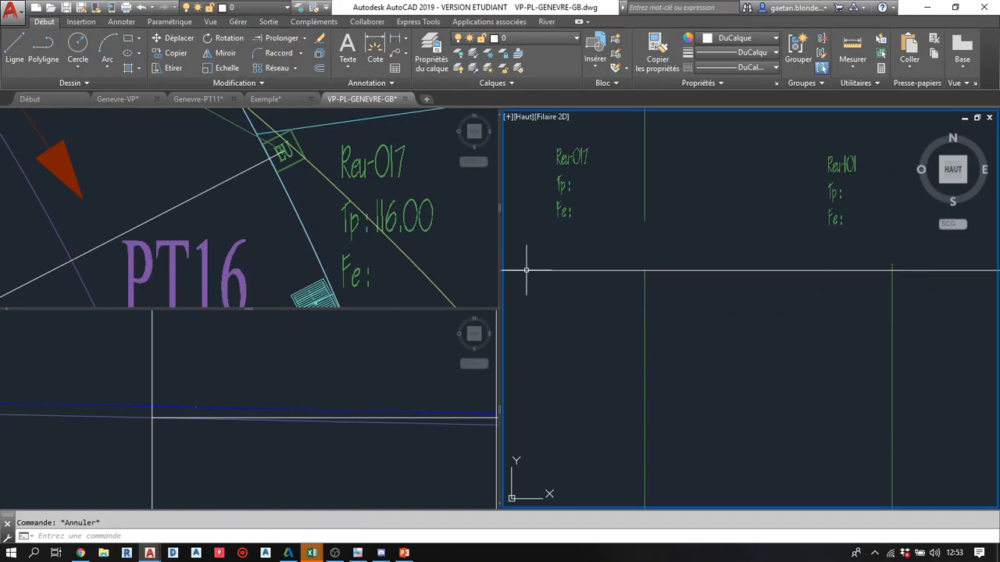
left_click(655, 241)
left_click(632, 196)
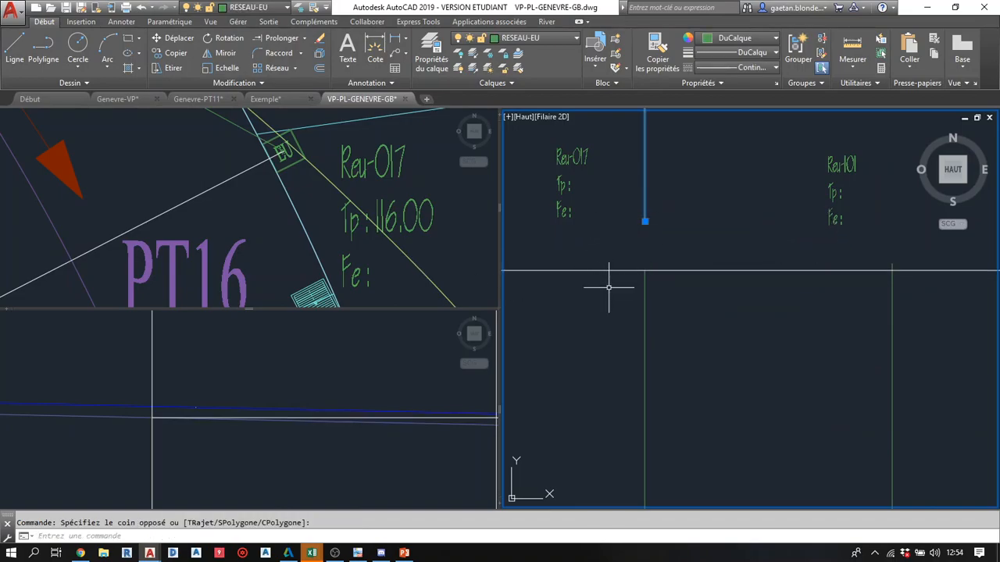
key("Delete")
scroll(605, 320, "down", 3)
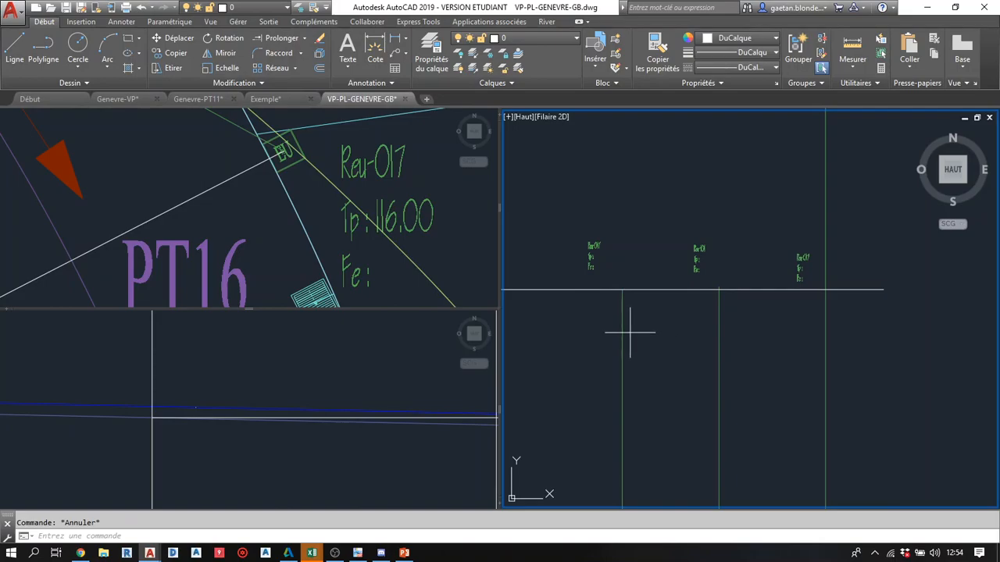
- Draw a ground line from the top of the Reu-017 vertical to the top of the Reu-101 vertical
type("l")
key("Return")
left_click(620, 290)
scroll(718, 308, "up", 5)
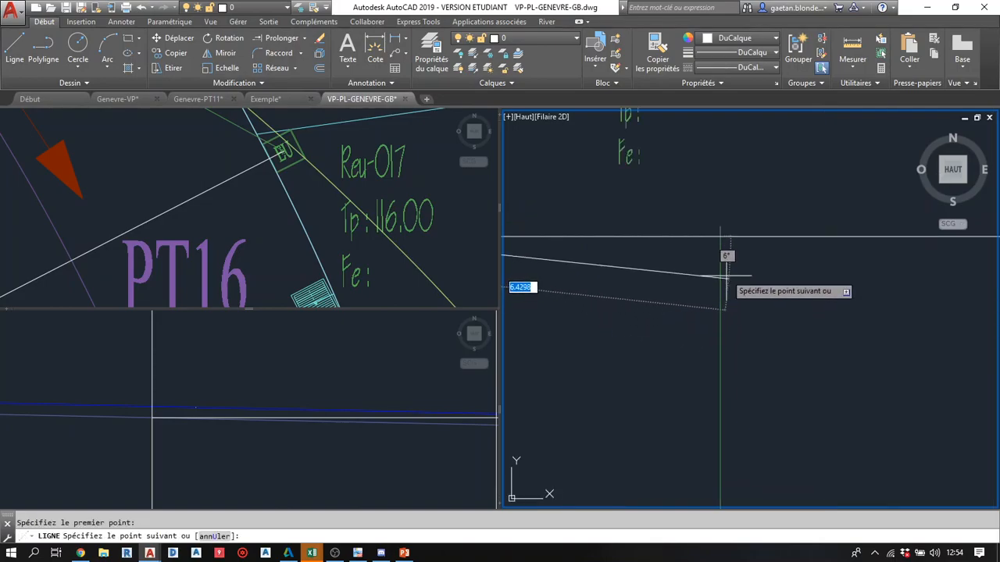
left_click(720, 227)
key("Return")
- Delete the horizontal projection line from the wastewater profile
left_click(804, 243)
left_click(791, 206)
key("Delete")
scroll(707, 371, "down", 5)
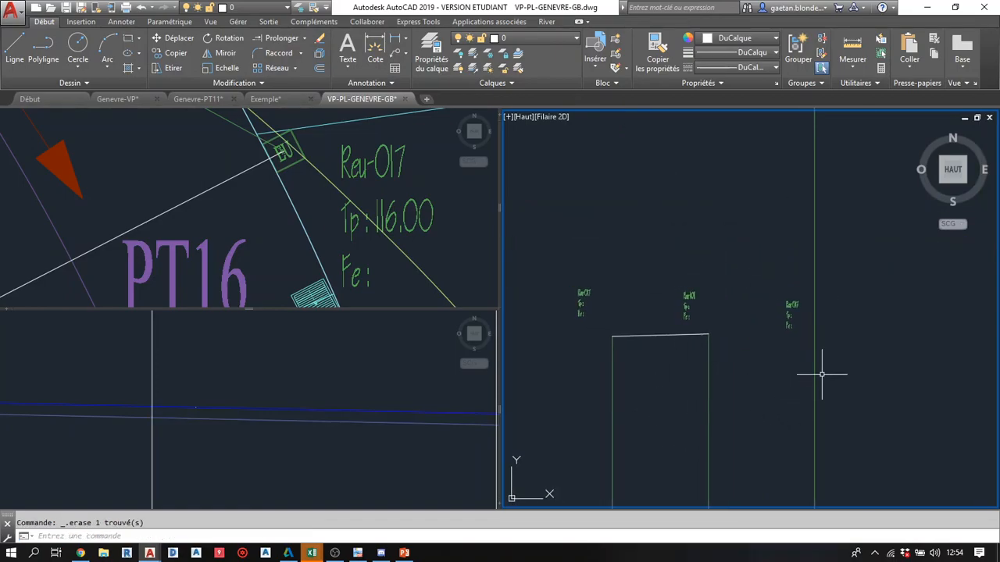
middle_click_drag(776, 378, 765, 352)
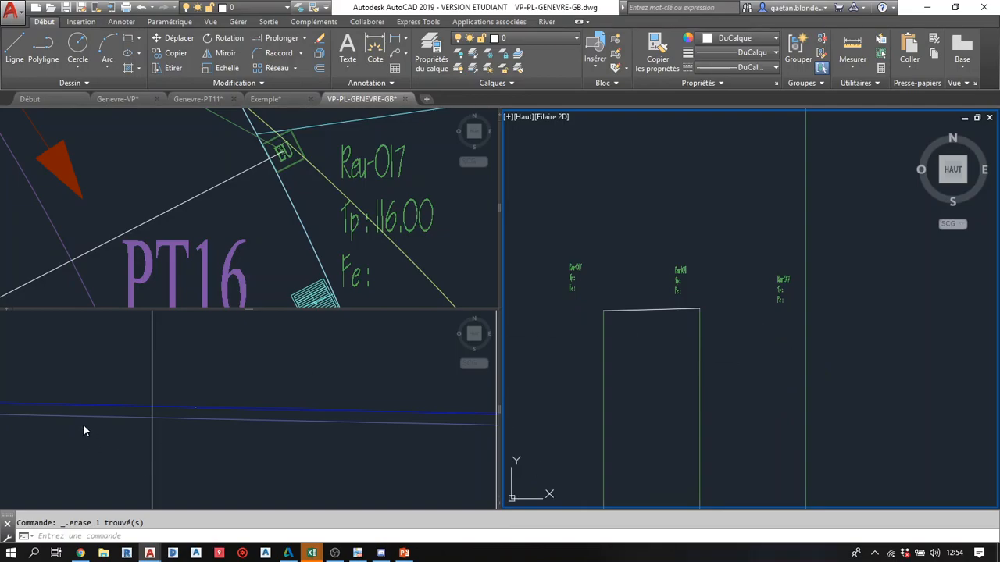
- Draw a radial line in the plan from the centre point of the R -22.25 curve to the centre of the EU manhole above PT14
left_click(243, 206)
scroll(201, 212, "down", 5)
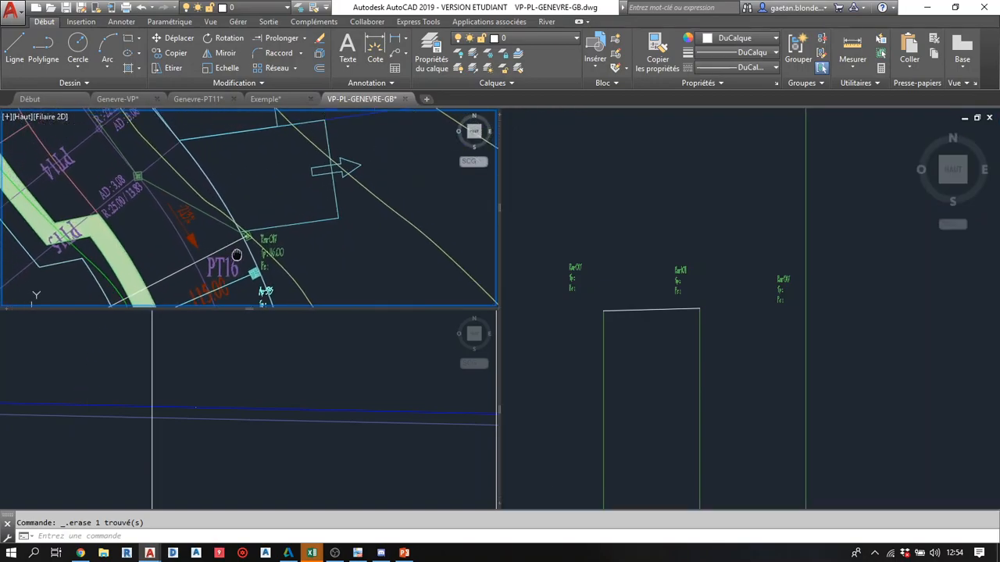
scroll(200, 193, "down", 5)
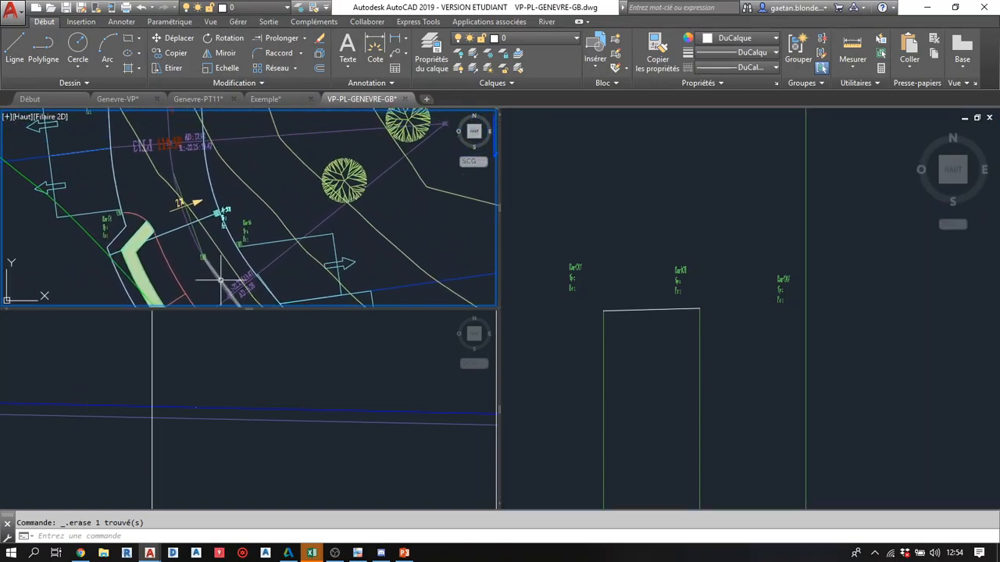
middle_click_drag(222, 271, 205, 183)
scroll(196, 216, "up", 4)
scroll(202, 193, "down", 4)
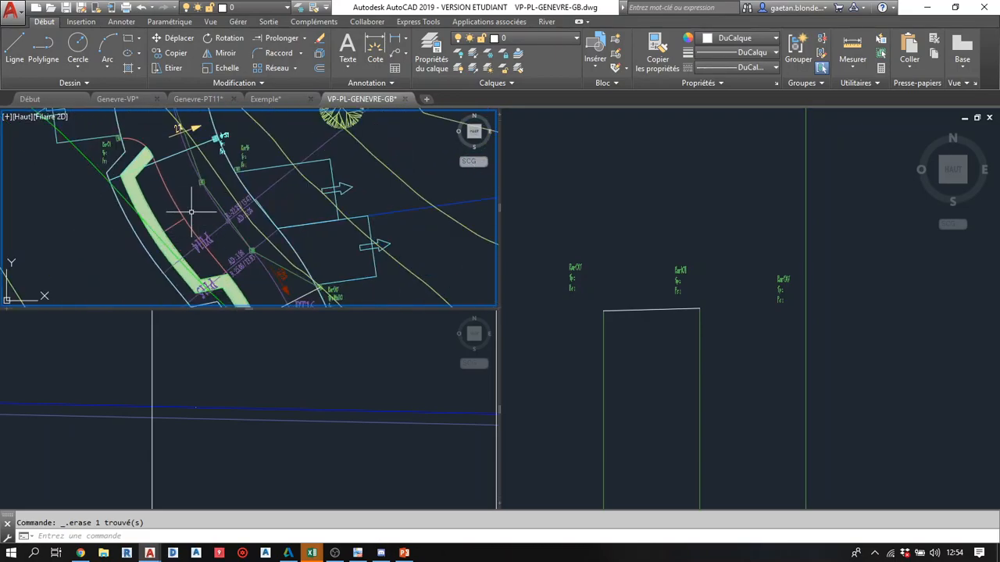
scroll(201, 238, "down", 2)
middle_click_drag(191, 228, 154, 273)
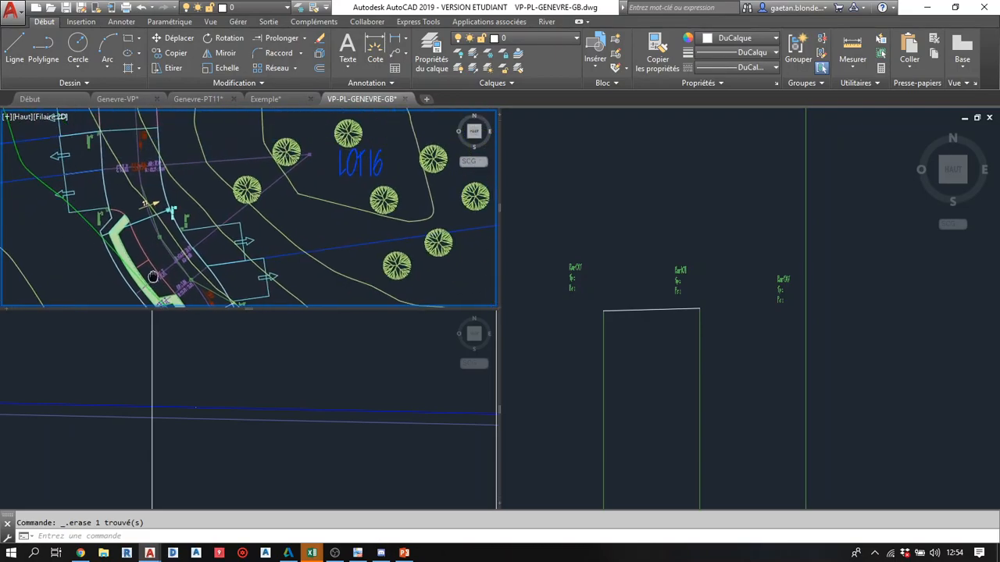
key("Return")
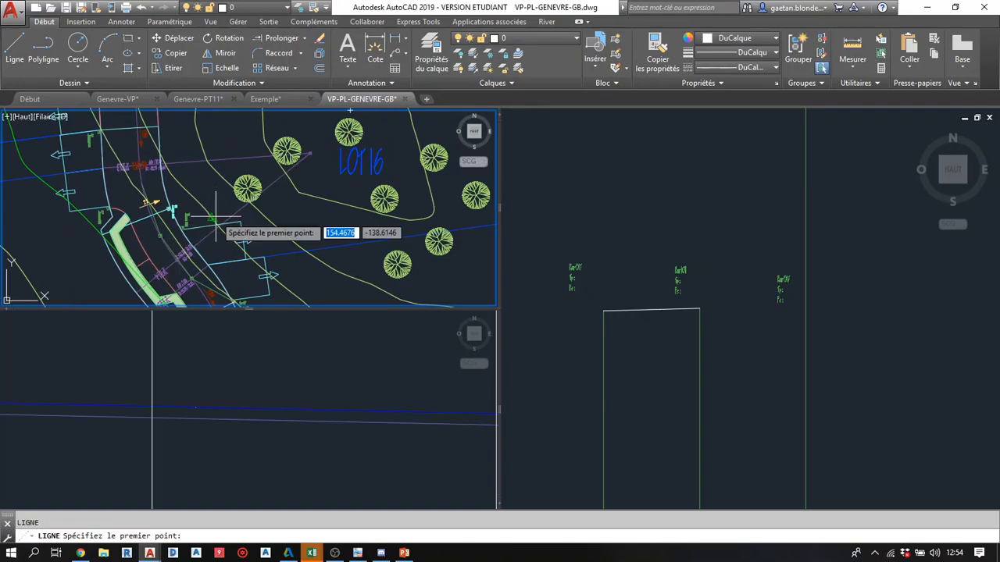
scroll(277, 219, "up", 7)
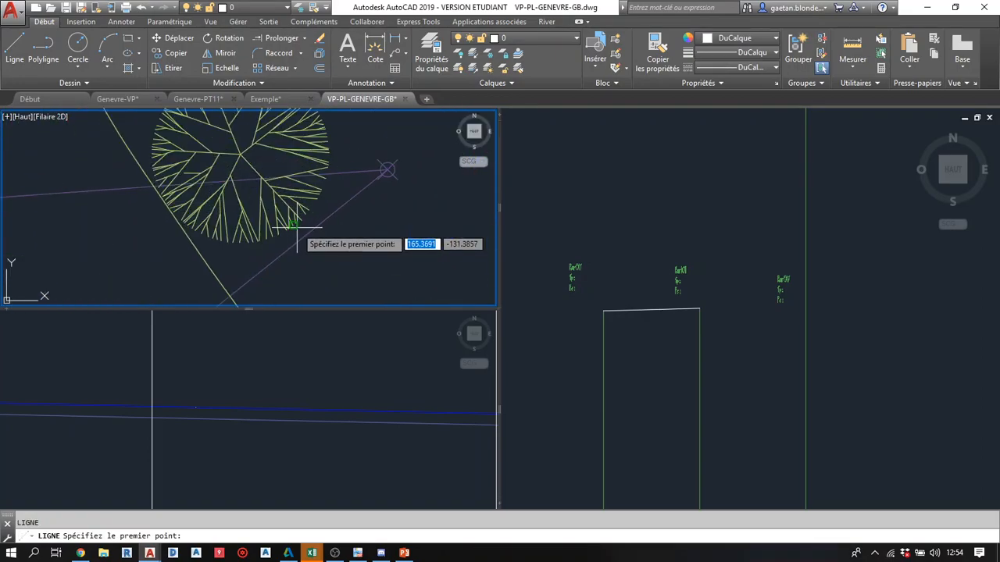
left_click(387, 167)
scroll(123, 261, "down", 6)
middle_click_drag(122, 261, 267, 196)
middle_click_drag(157, 262, 269, 179)
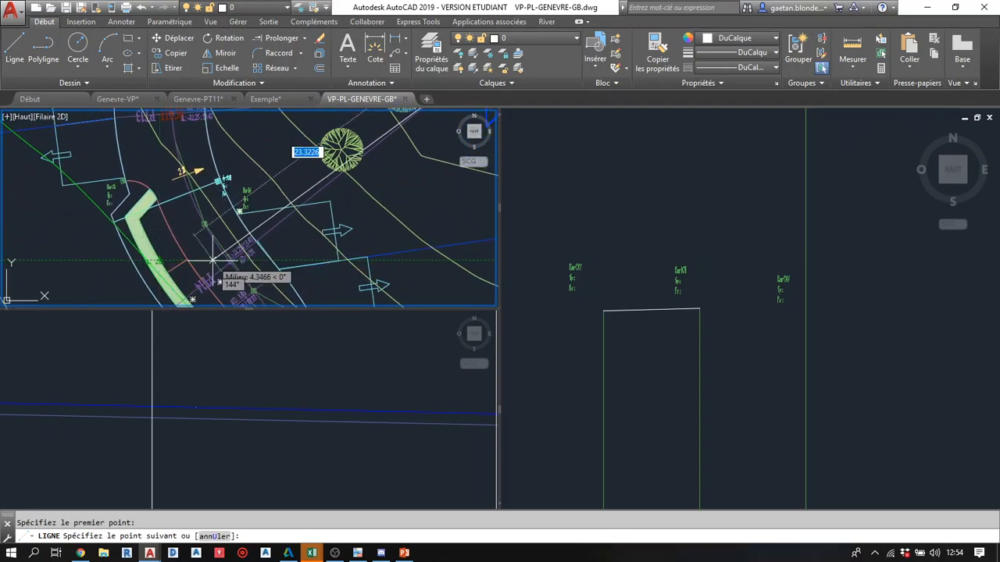
scroll(181, 200, "up", 5)
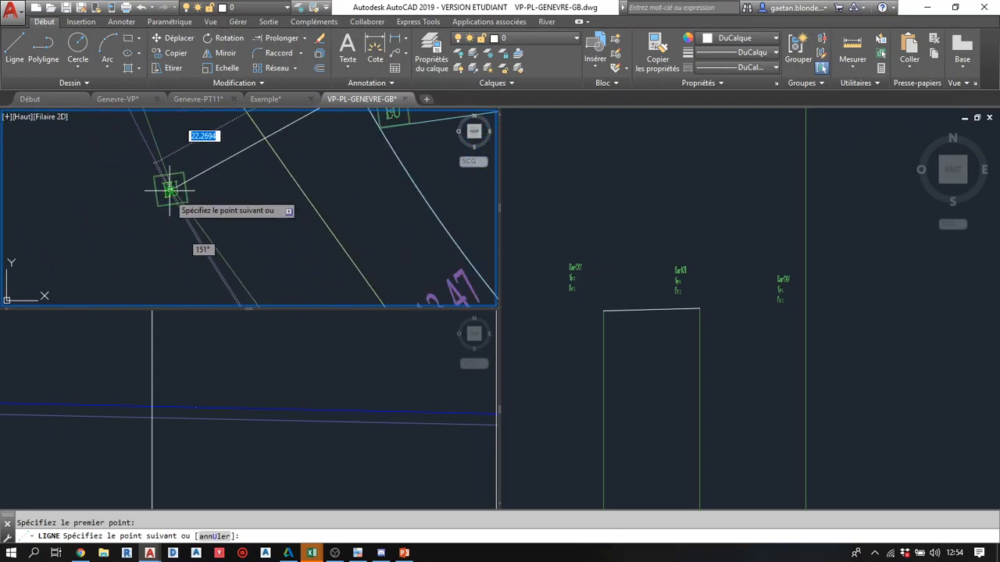
scroll(168, 191, "up", 3)
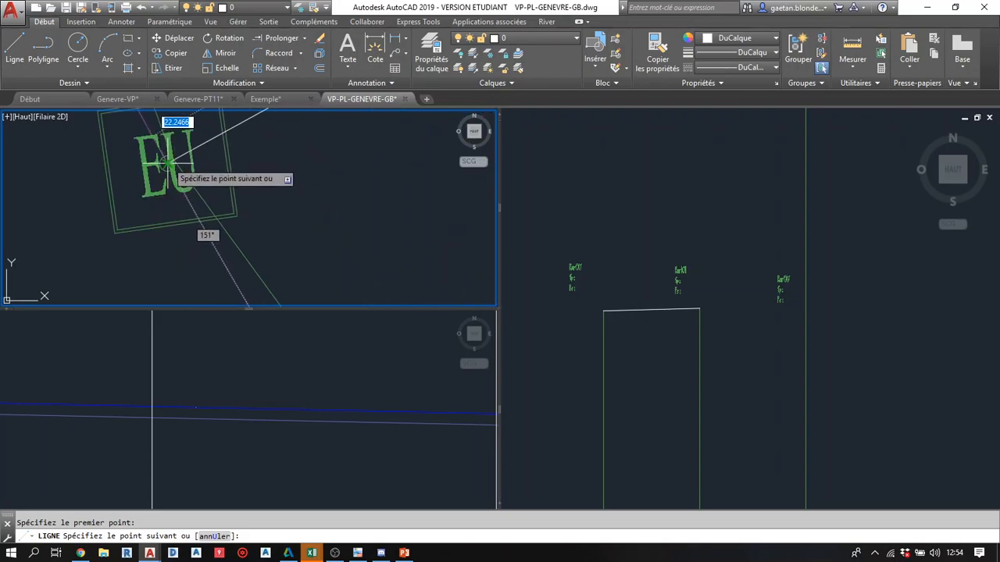
left_click(166, 162)
key("Return")
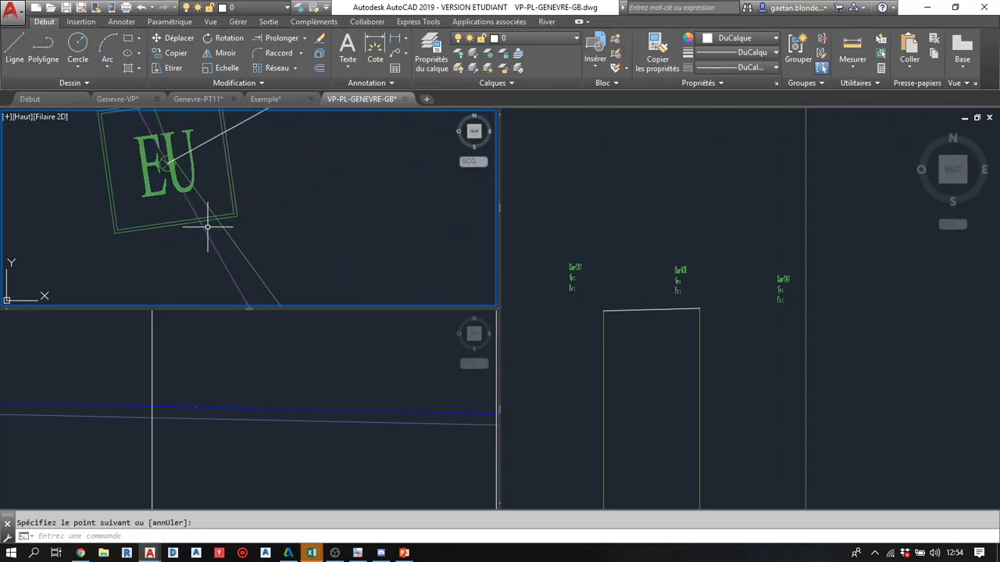
- Delete the left one of the two vertical construction lines crossing the road profile
scroll(214, 234, "down", 5)
mouse_move(190, 251)
middle_mouse_down()
mouse_move(234, 194)
mouse_move(222, 301)
mouse_move(208, 203)
middle_mouse_up()
scroll(240, 240, "up", 2)
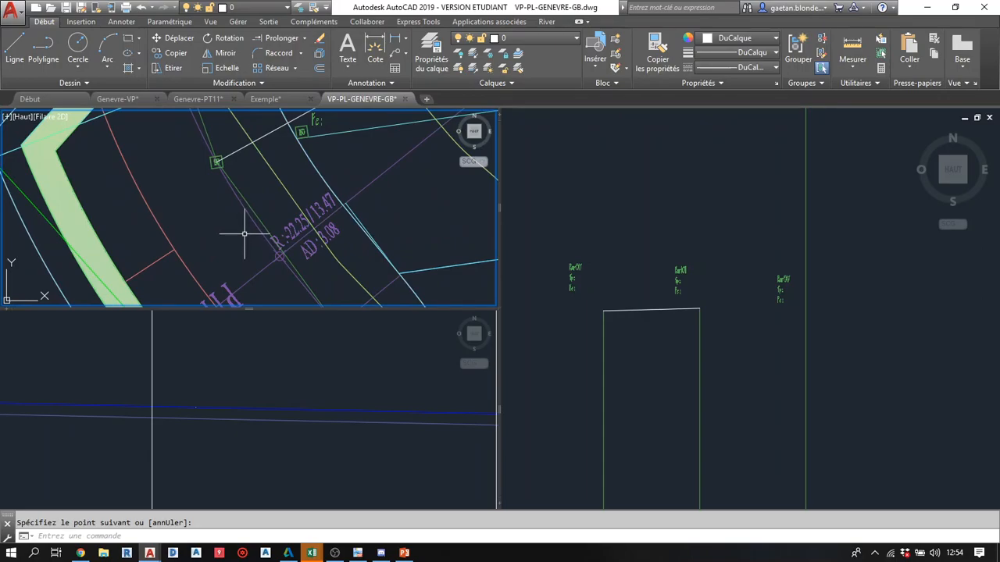
left_click(260, 360)
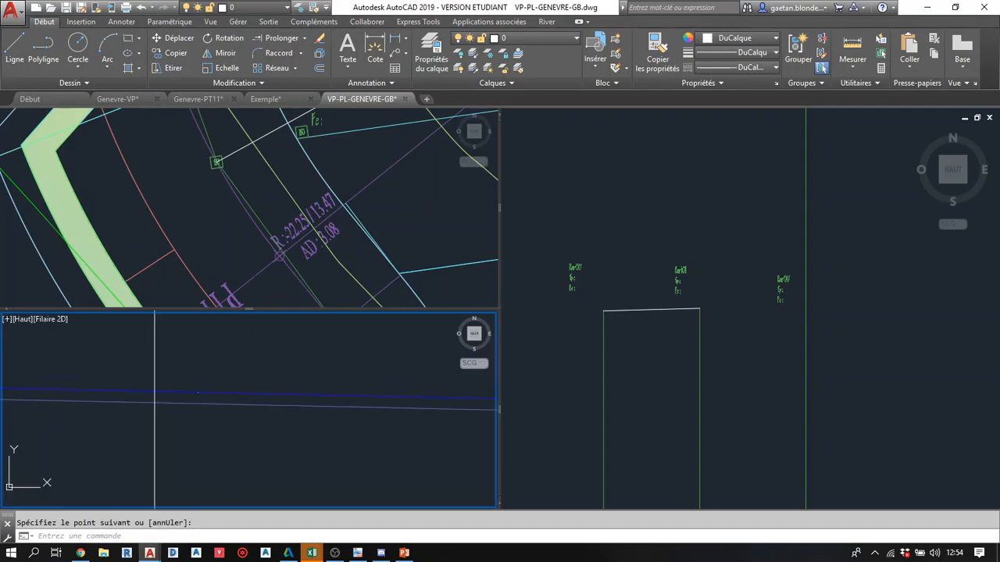
left_click(215, 281)
middle_click_drag(215, 281, 209, 209)
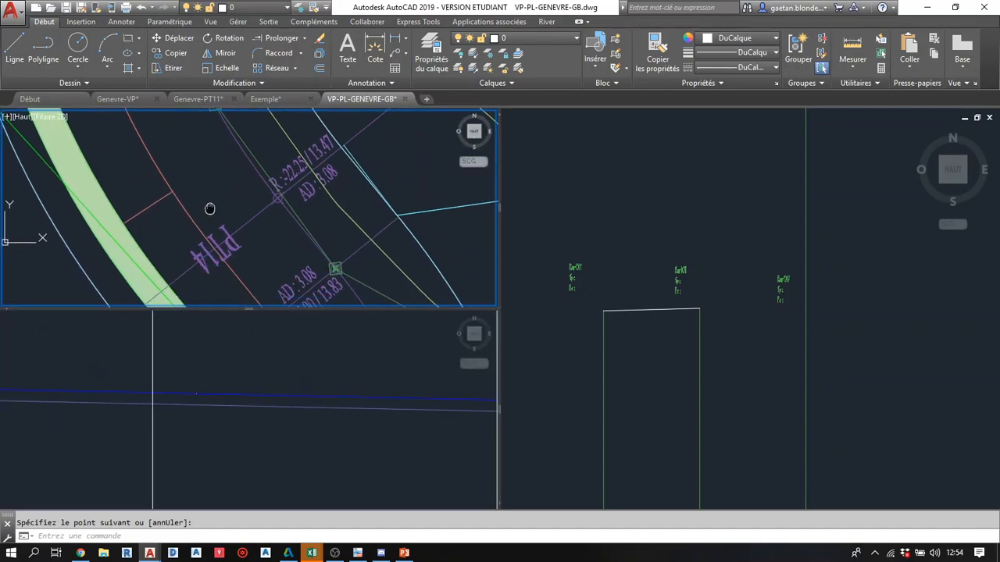
left_click(241, 345)
scroll(195, 380, "down", 5)
scroll(190, 414, "down", 3)
left_click(176, 406)
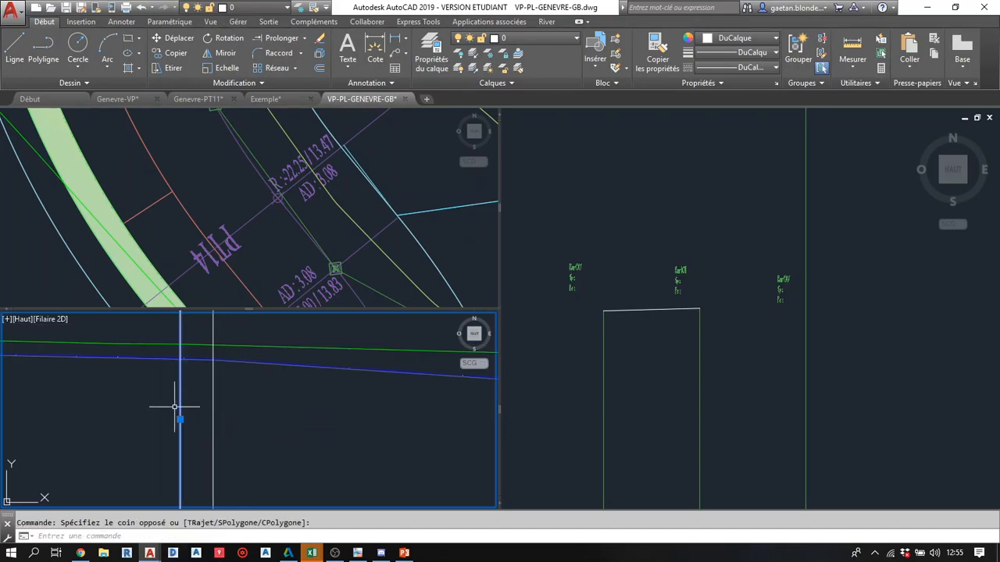
key("Delete")
scroll(201, 447, "down", 4)
- Move the remaining vertical construction line on the road profile from distance 175.74 to 165.75, the start of the 3.08 straight
middle_click_drag(213, 445, 227, 356)
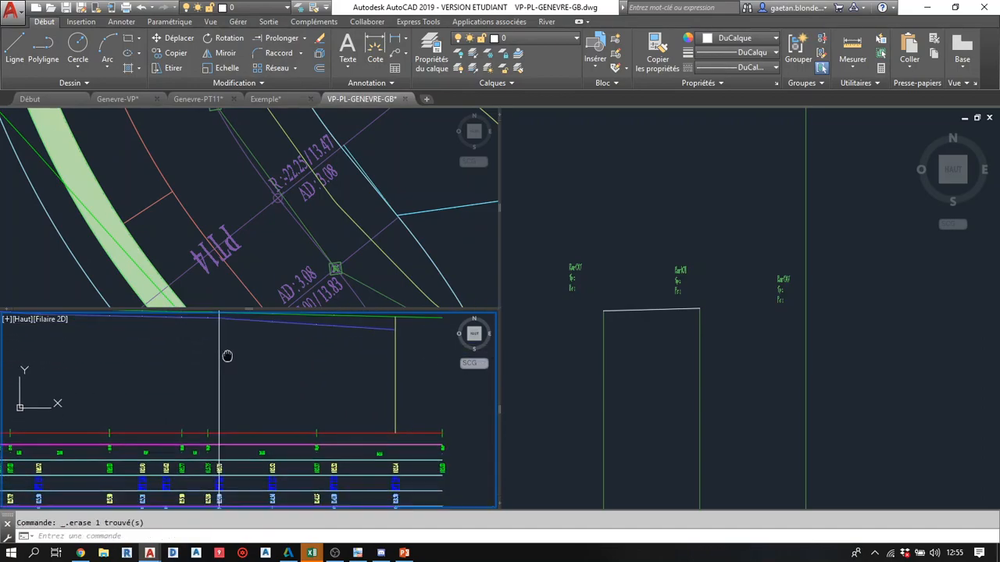
left_click(216, 399)
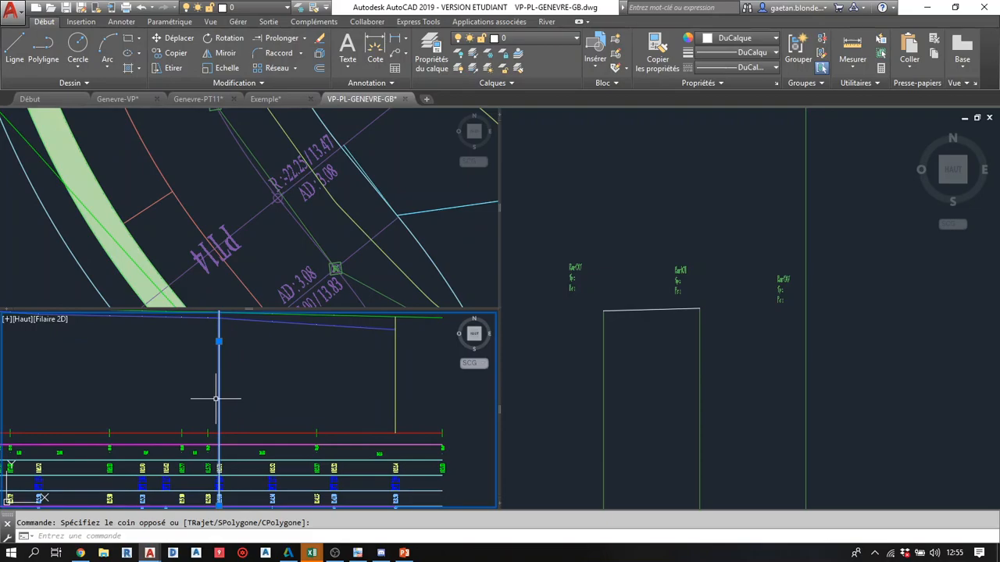
key("Return")
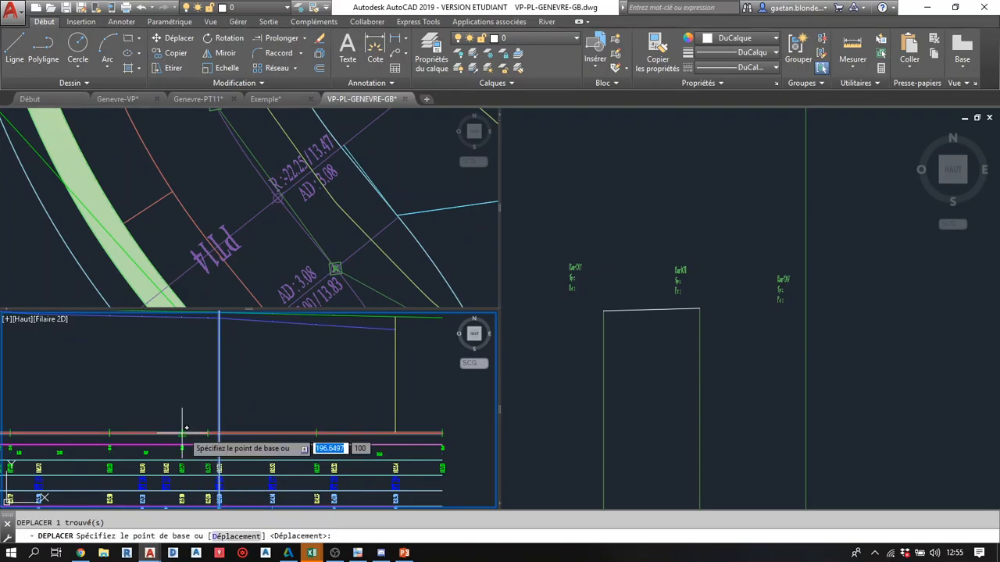
middle_click_drag(234, 456, 259, 365)
scroll(246, 428, "up", 8)
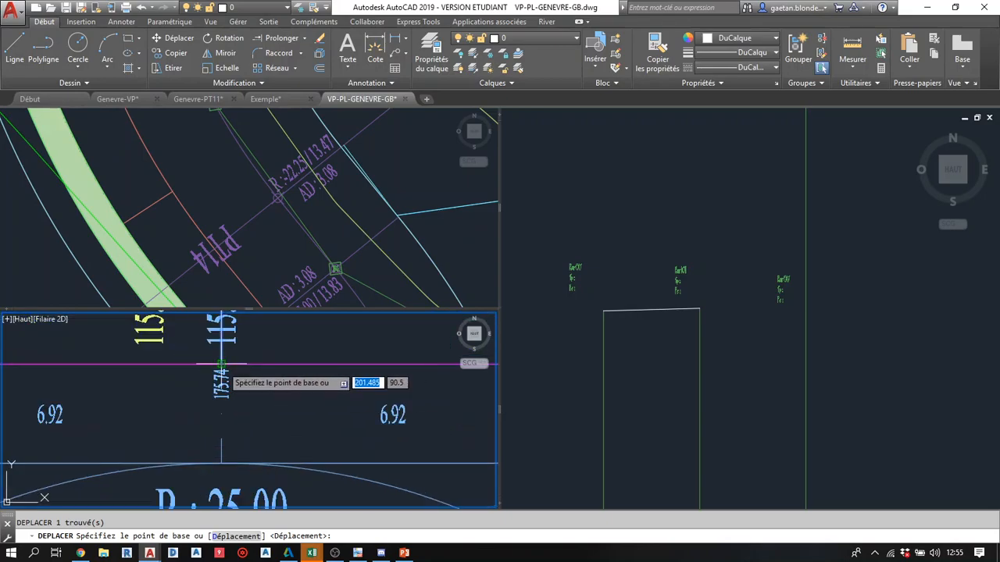
left_click(222, 364)
scroll(223, 371, "down", 4)
scroll(115, 380, "up", 3)
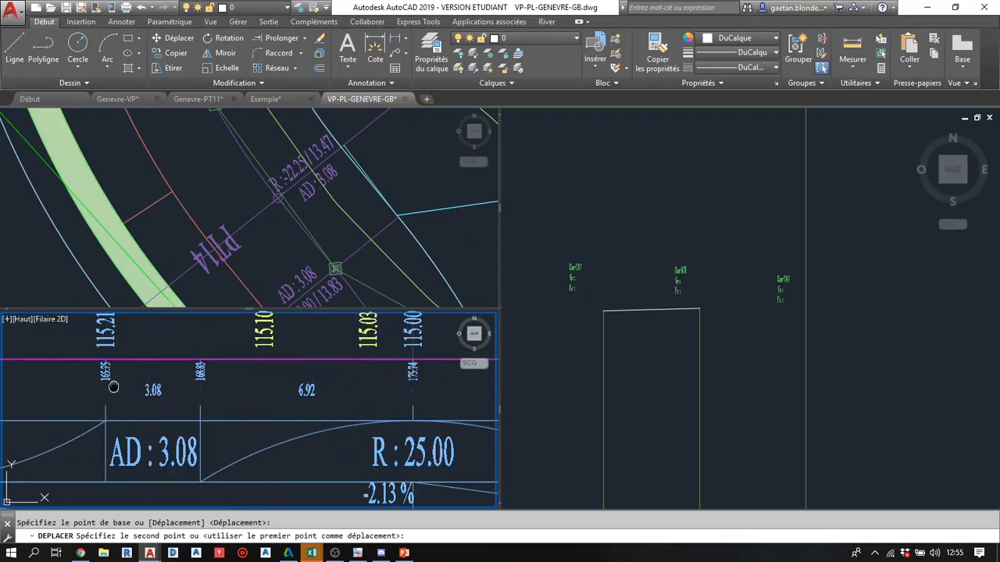
middle_click_drag(114, 381, 227, 336)
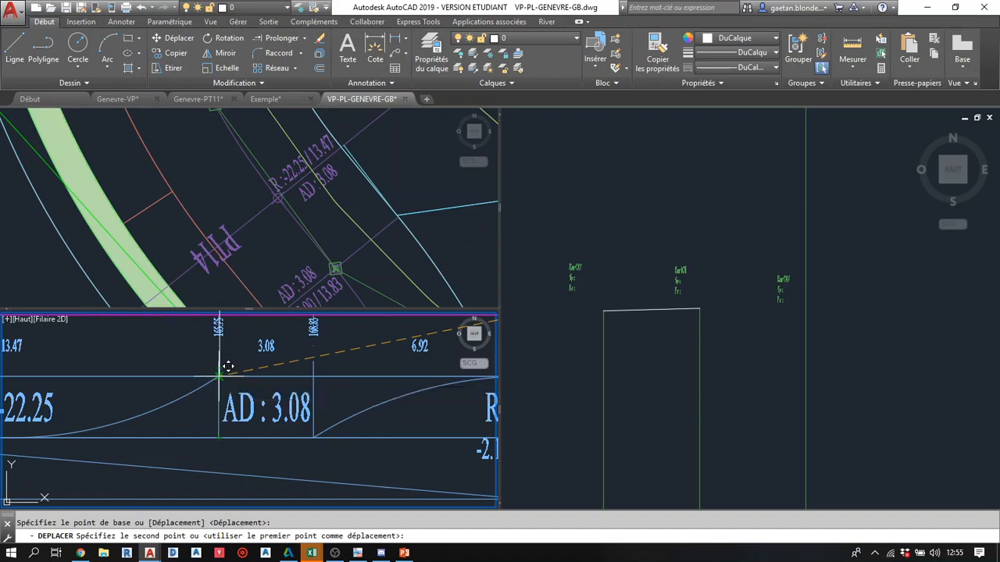
left_click(227, 366)
scroll(235, 367, "down", 5)
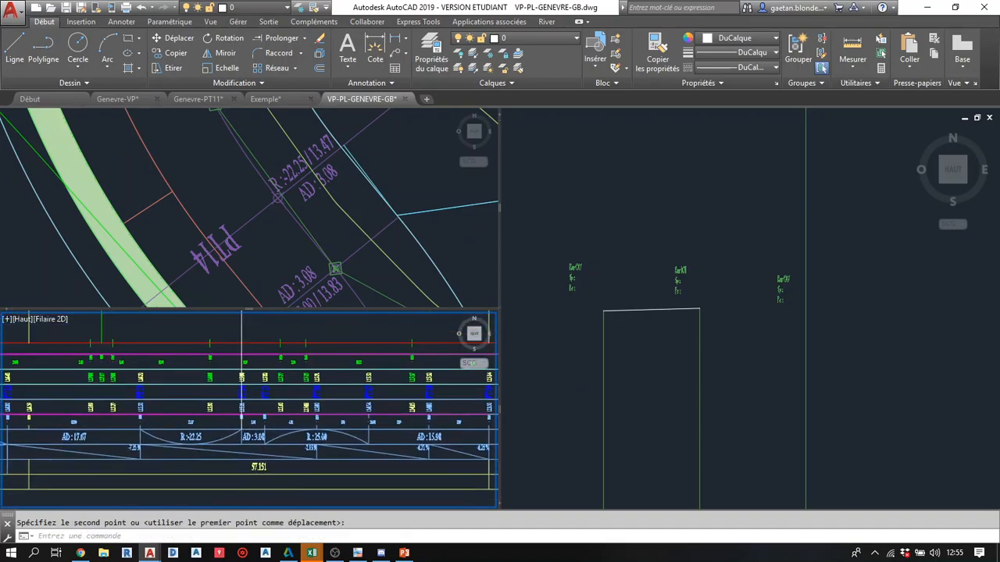
key("Escape")
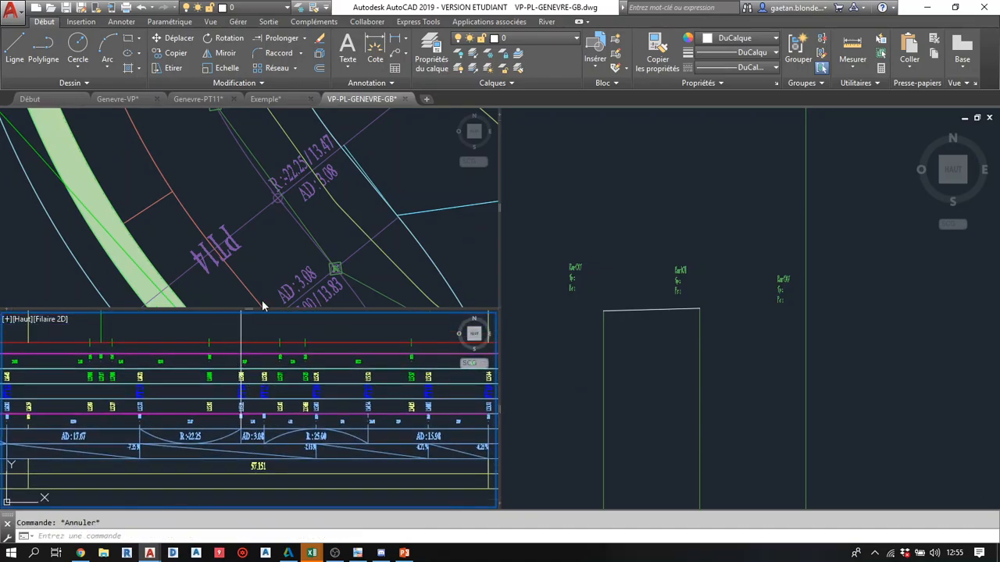
left_click(281, 258)
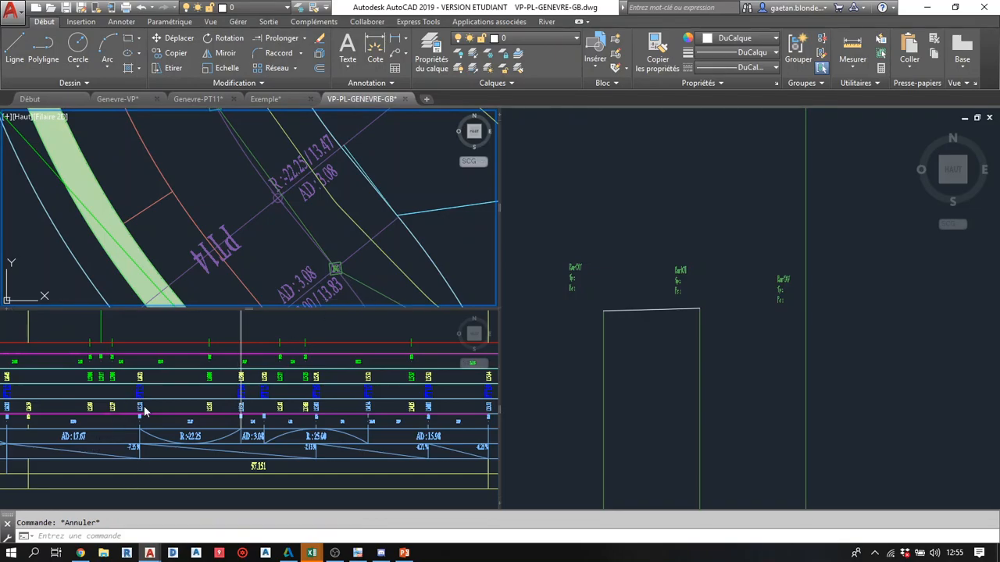
left_click(283, 242)
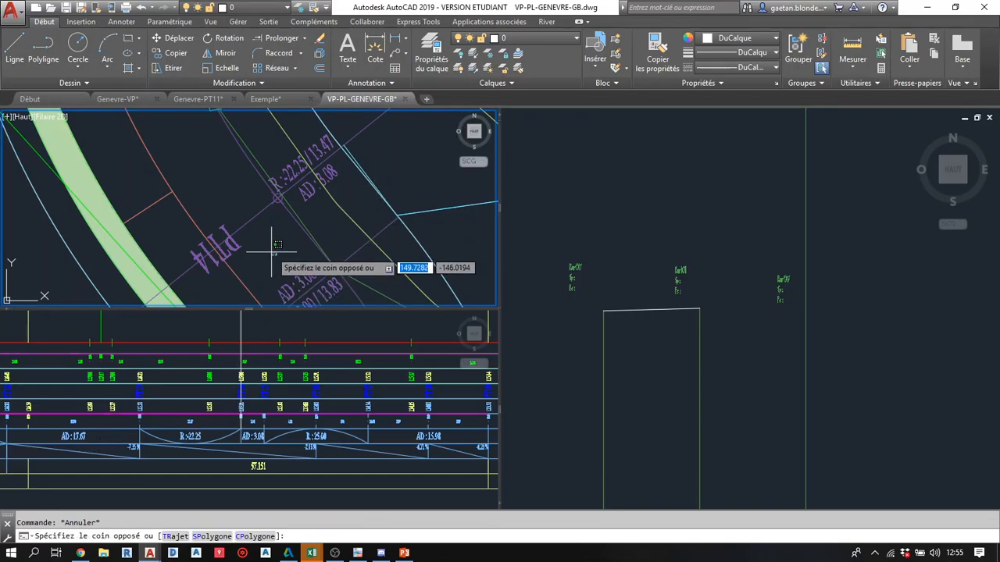
key("Escape")
type("d")
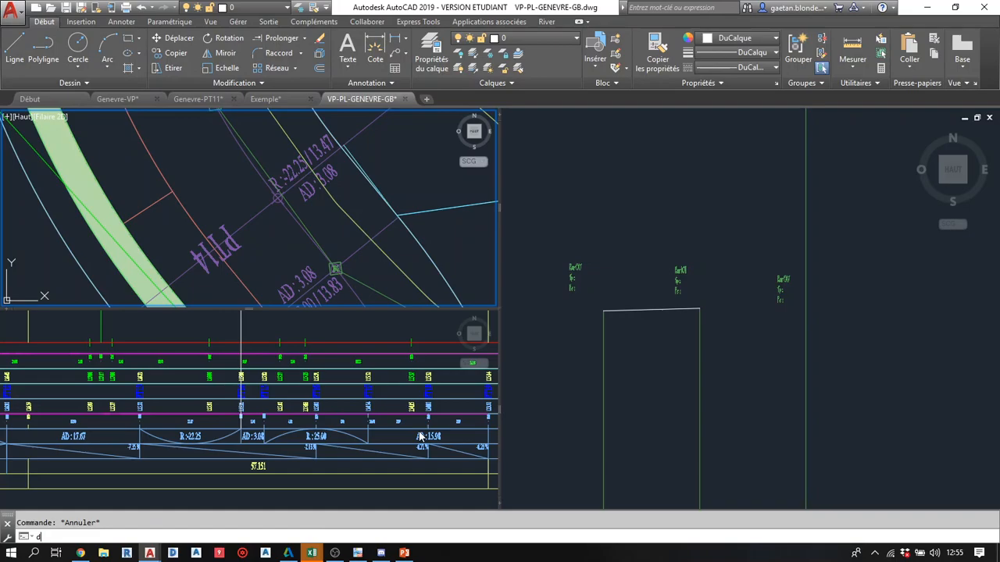
type("c")
key("Return")
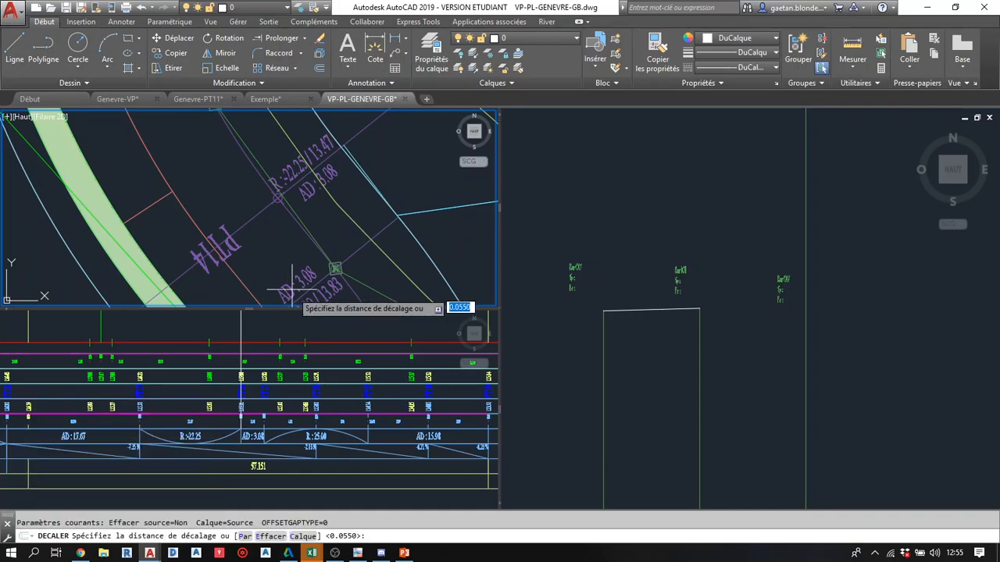
scroll(338, 262, "up", 6)
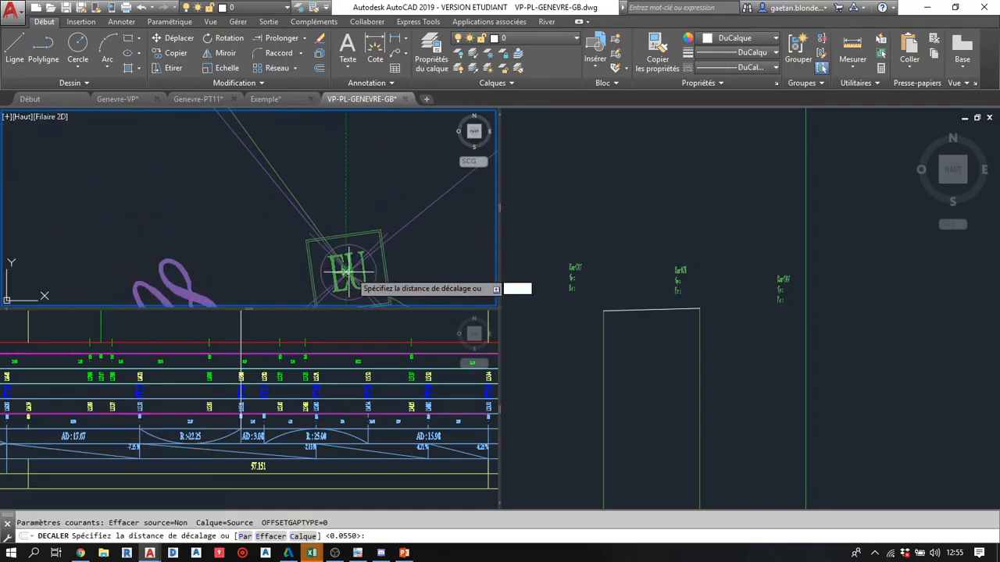
left_click(349, 270)
scroll(252, 218, "down", 5)
middle_click_drag(246, 209, 312, 303)
scroll(227, 205, "down", 3)
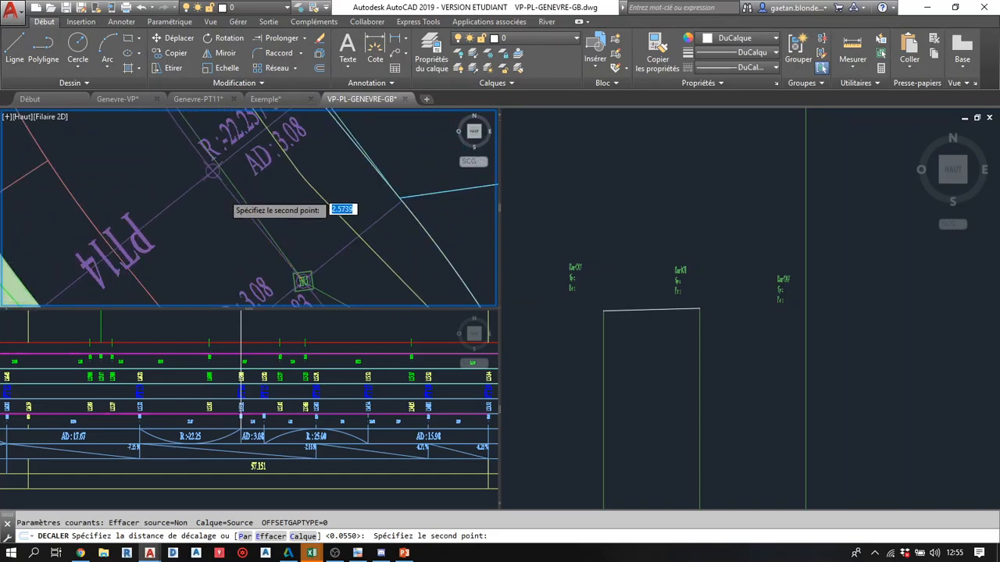
scroll(235, 212, "down", 3)
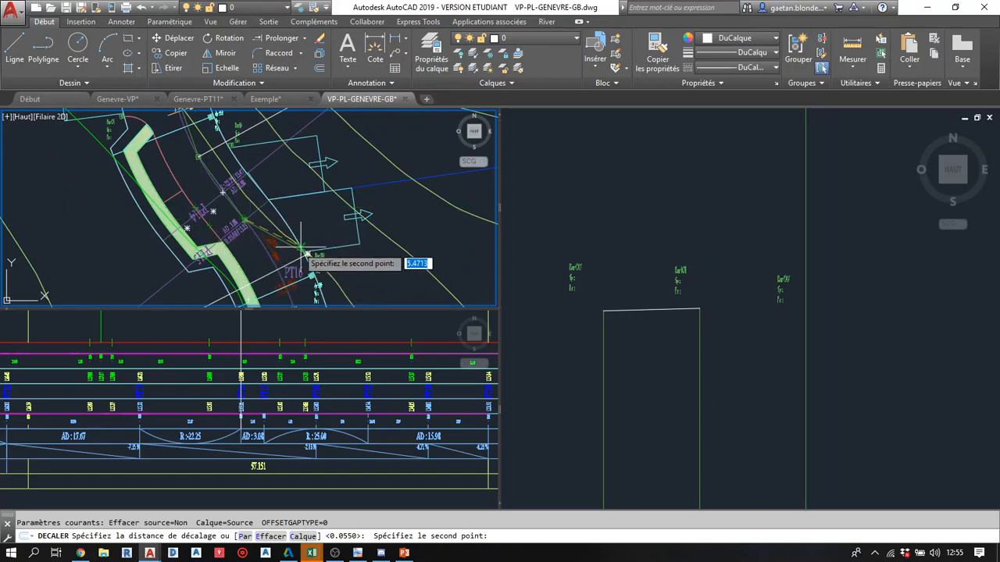
key("Escape")
- Offset the vertical construction line on the road profile leftward by the plan distance from the R -22.25/AD 3.08 junction to the EU manhole's centre
key("Return")
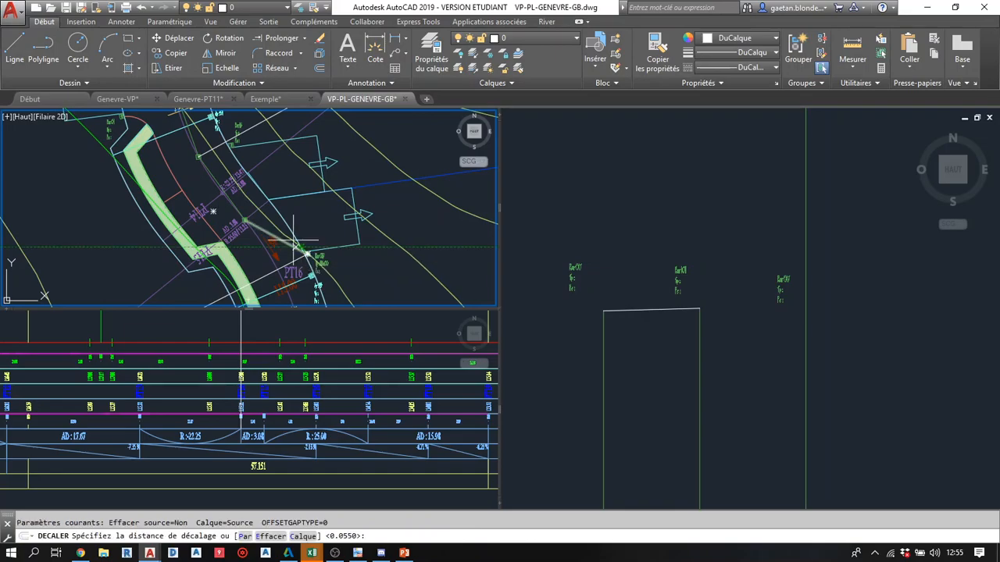
scroll(203, 196, "up", 4)
left_click(170, 167)
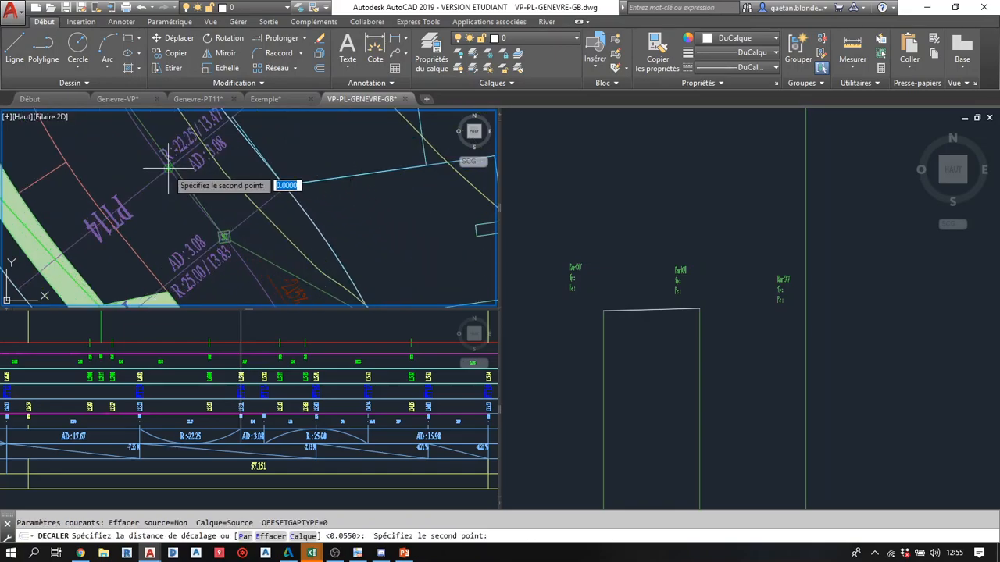
middle_click_drag(158, 142, 263, 302)
scroll(191, 218, "up", 4)
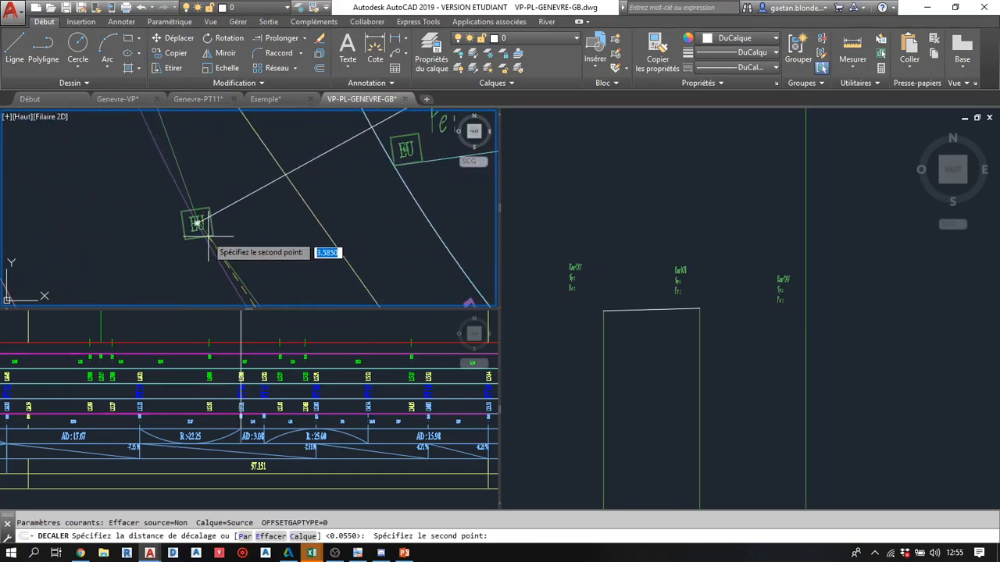
left_click(190, 218)
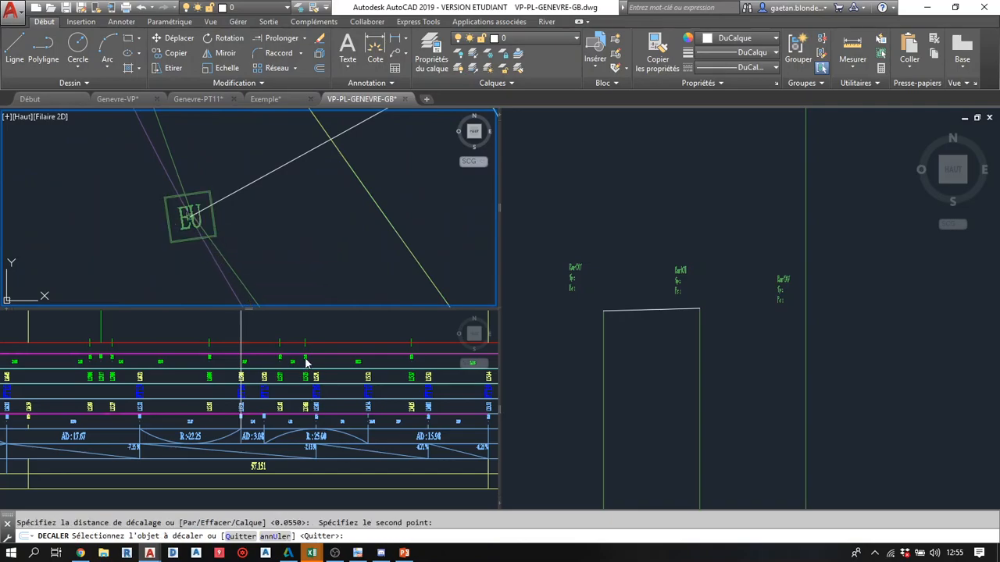
left_click(277, 328)
left_click(241, 337)
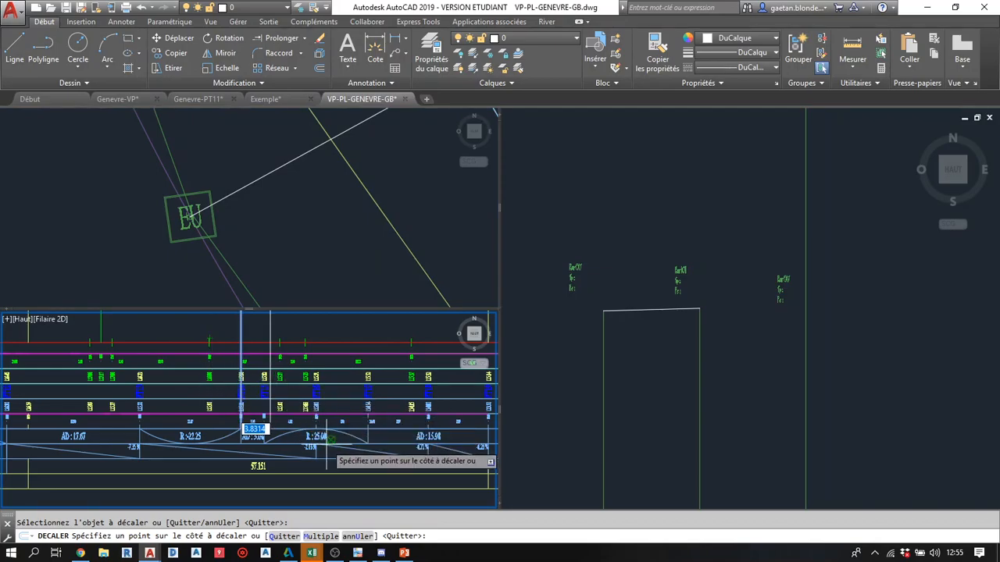
left_click(196, 325)
scroll(249, 354, "down", 4)
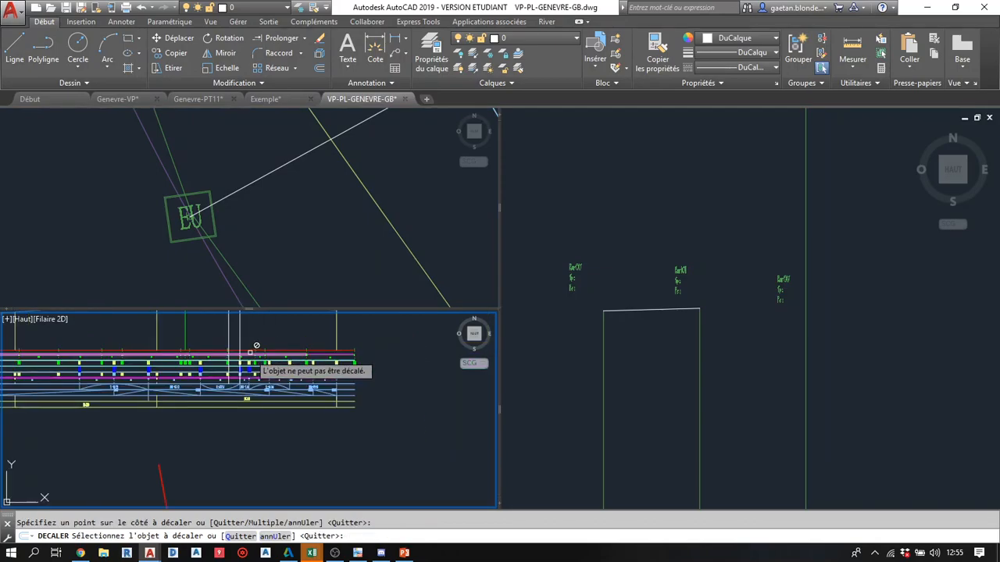
middle_click_drag(251, 354, 273, 493)
scroll(254, 445, "up", 8)
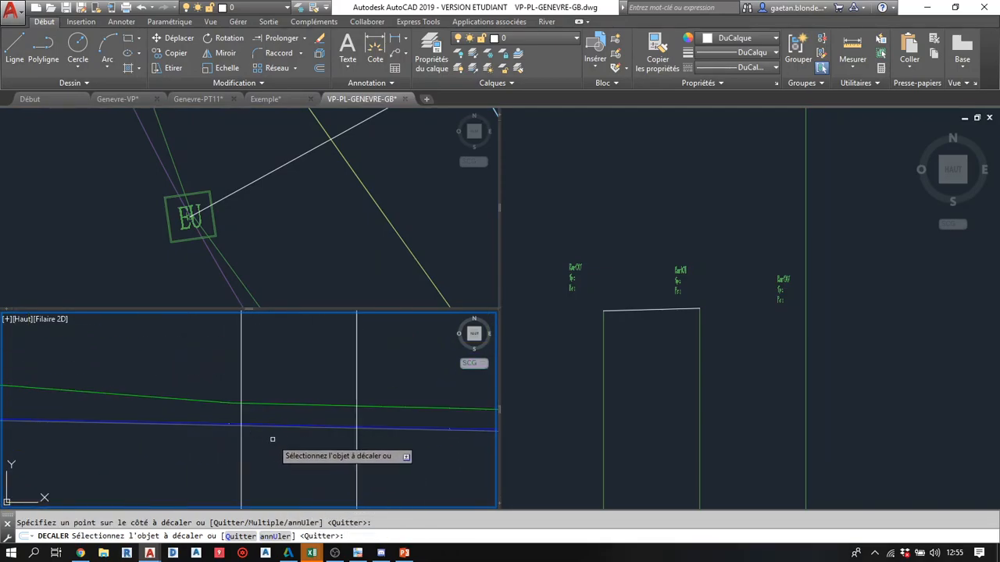
scroll(271, 441, "up", 6)
key("Escape")
key("Escape")
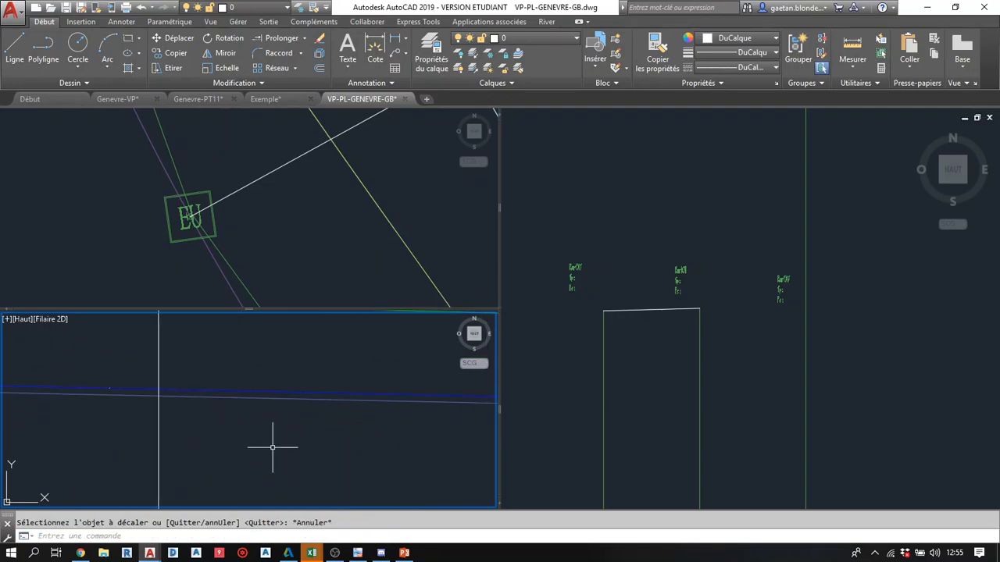
- Draw a horizontal projection line from where the offset vertical crosses the blue project line to beyond the Reu-017 vertical in the wastewater profile
left_click(194, 390)
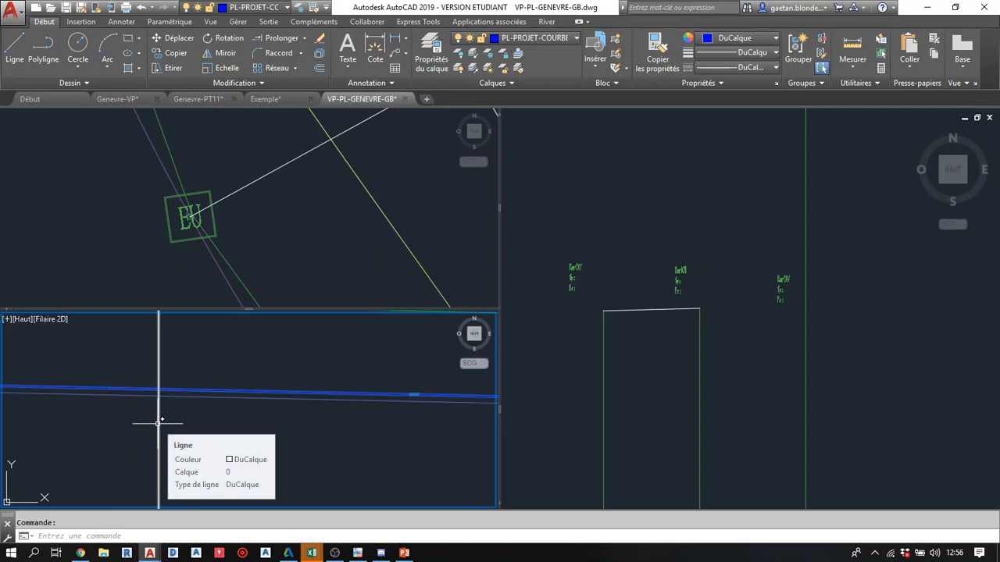
key("Escape")
type("l")
key("Return")
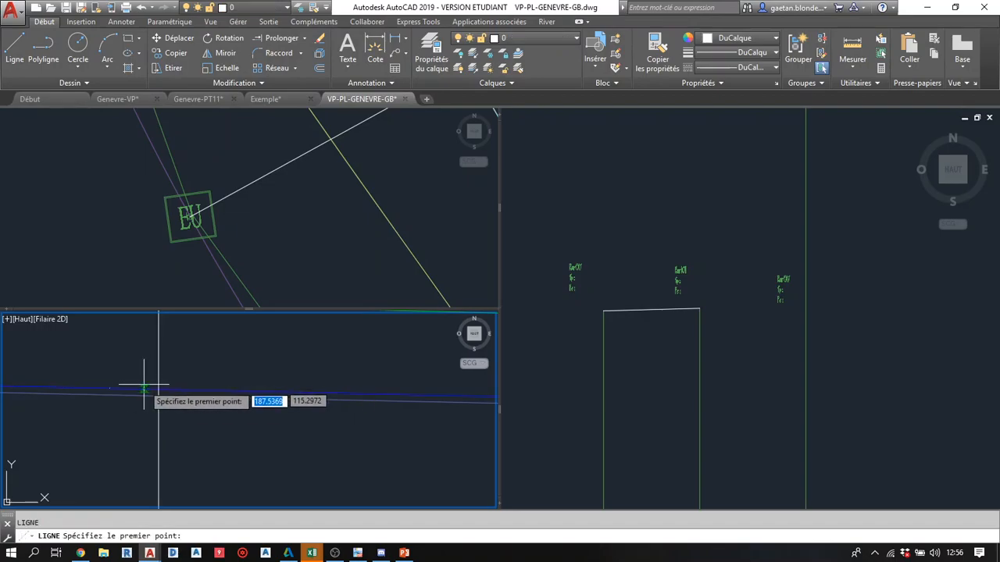
left_click(157, 389)
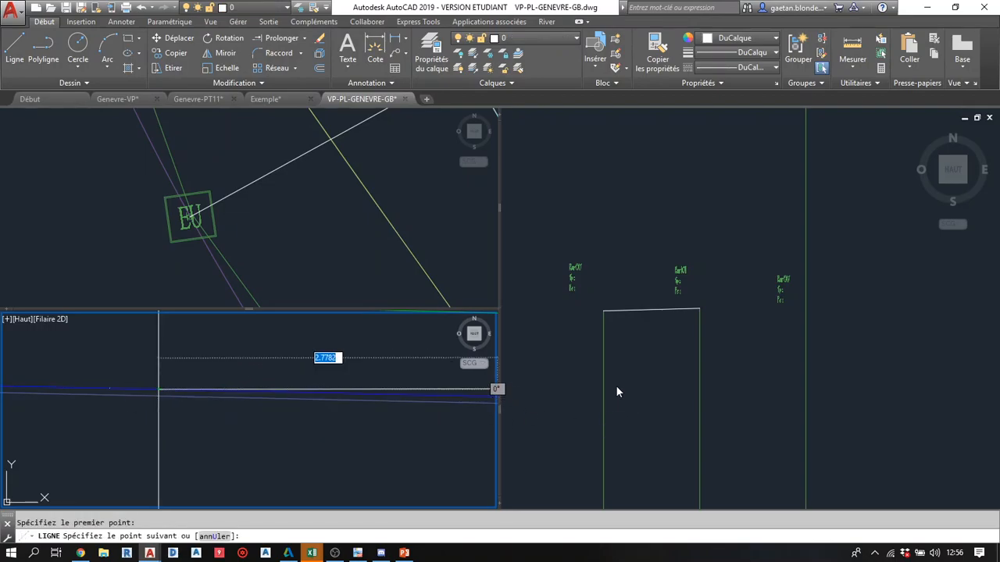
left_click(741, 362)
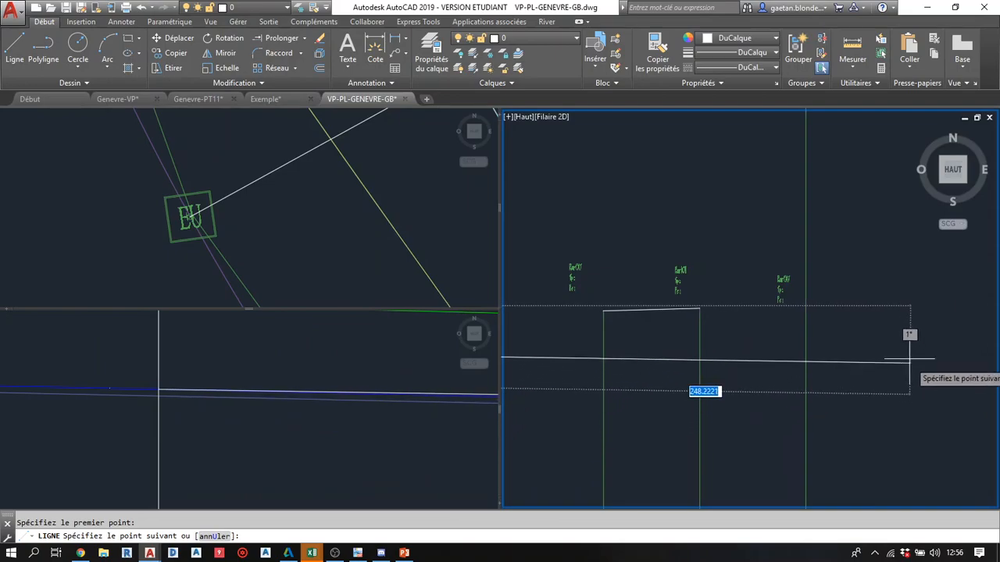
left_click(893, 306)
key("Return")
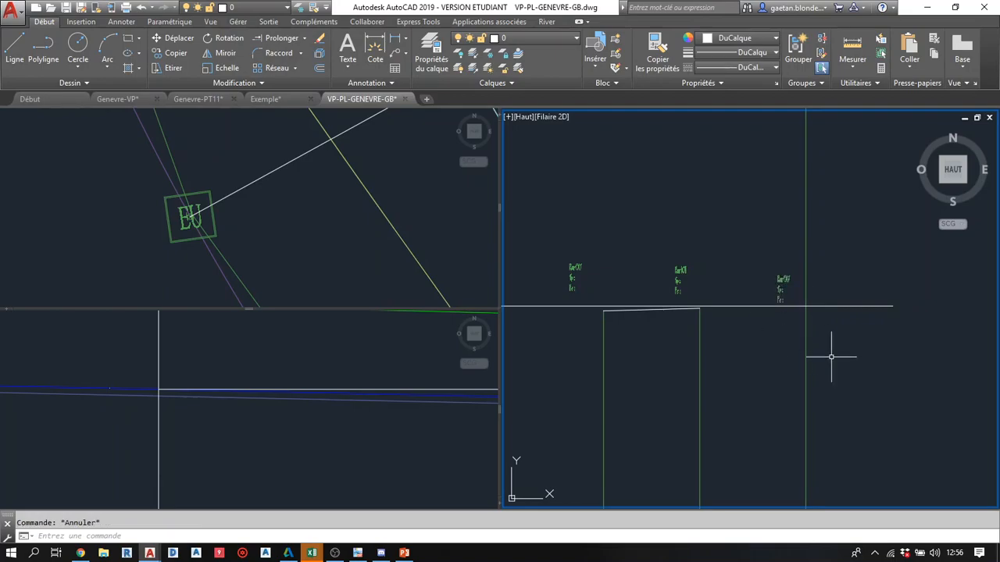
- Trim the part of the green Reu-017 manhole vertical that extends above the horizontal projection line
key("Return")
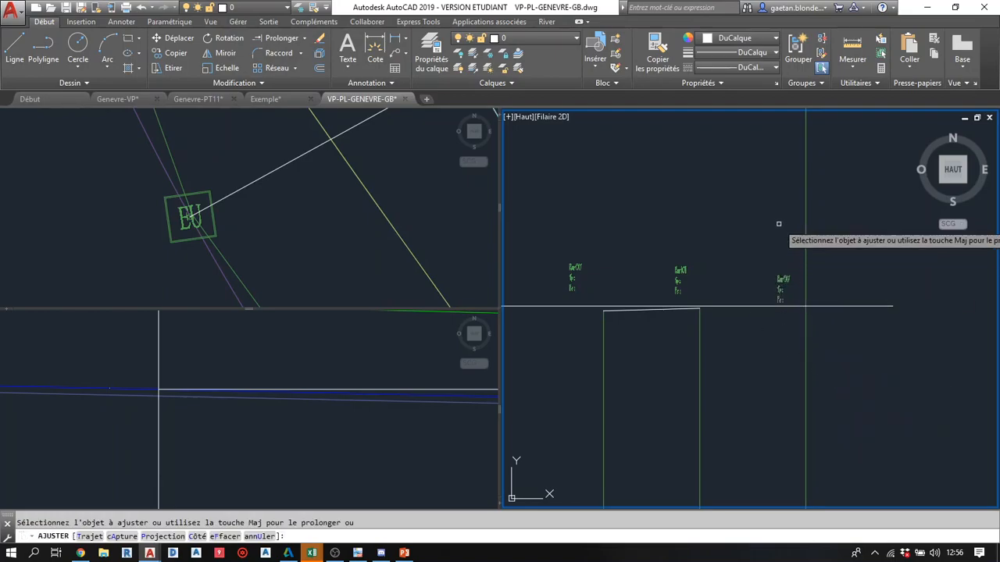
left_click(805, 241)
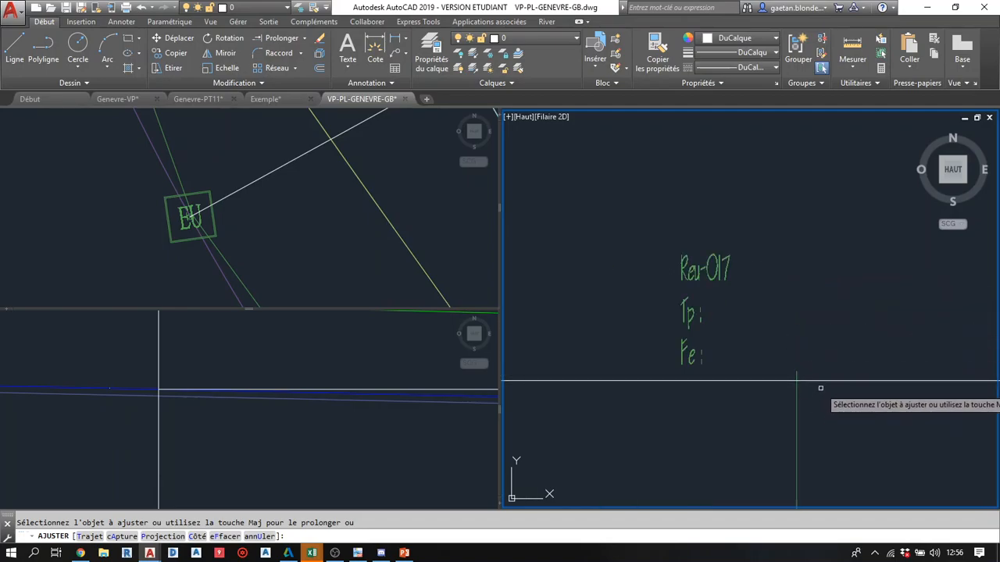
left_click(818, 365)
left_click(777, 376)
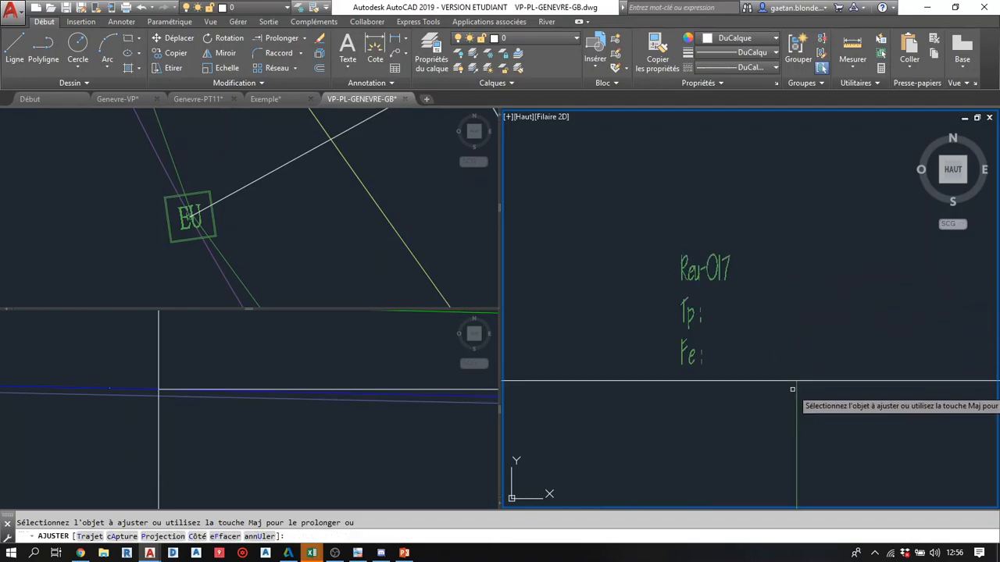
key("Escape")
- Delete the horizontal projection line crossing the wastewater profile at Reu-017
left_click(825, 402)
left_click(825, 320)
key("Delete")
- Draw the ground line from the right end of the existing ground segment to the top of the Reu-017 manhole vertical
scroll(792, 414, "down", 2)
key("Return")
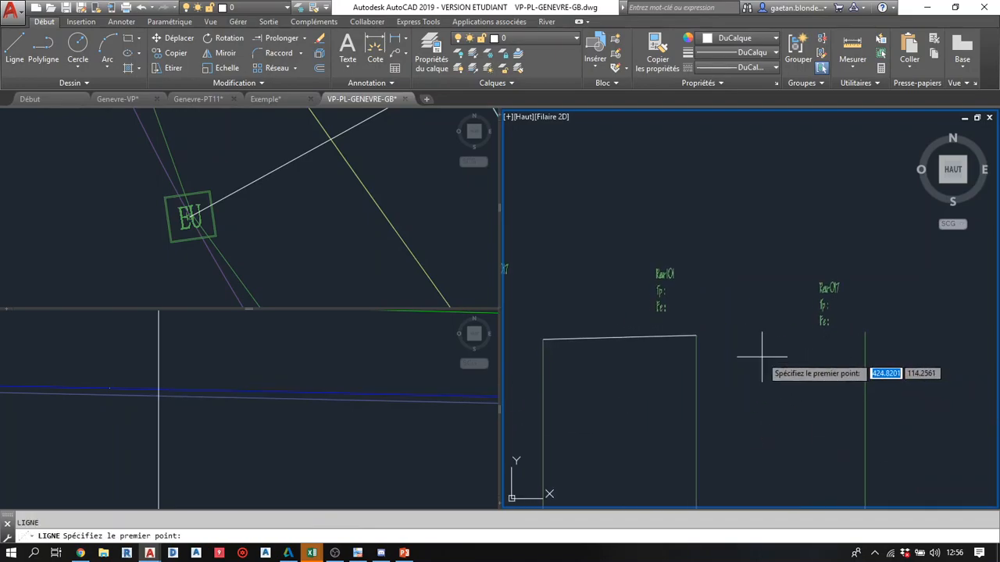
left_click(695, 337)
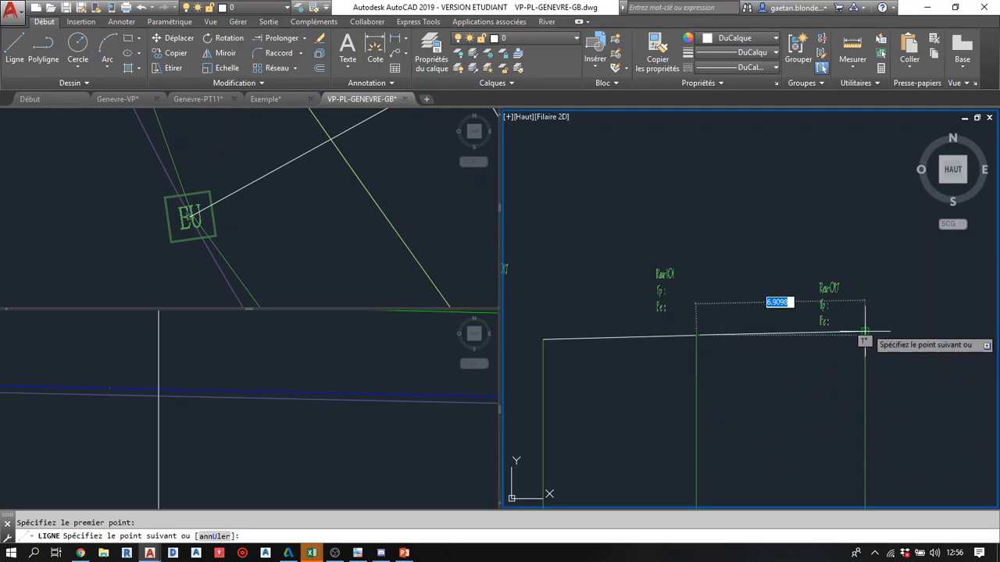
- Finish the ground line at the upper end of the last manhole vertical in the longitudinal profile
left_click(864, 332)
key("Return")
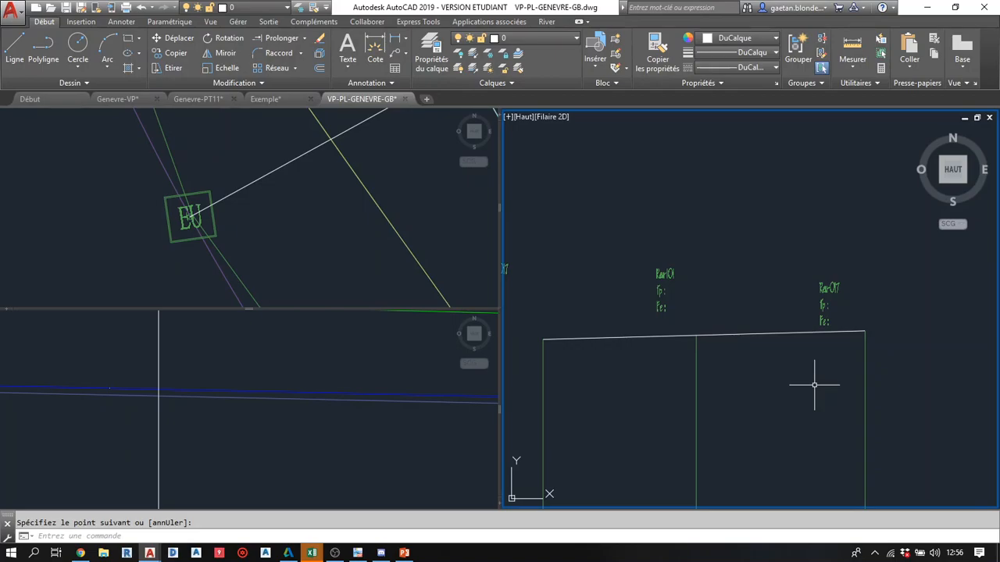
- Switch to the Exemple drawing and examine the yellow road profile and the red line running parallel below it
left_click(279, 98)
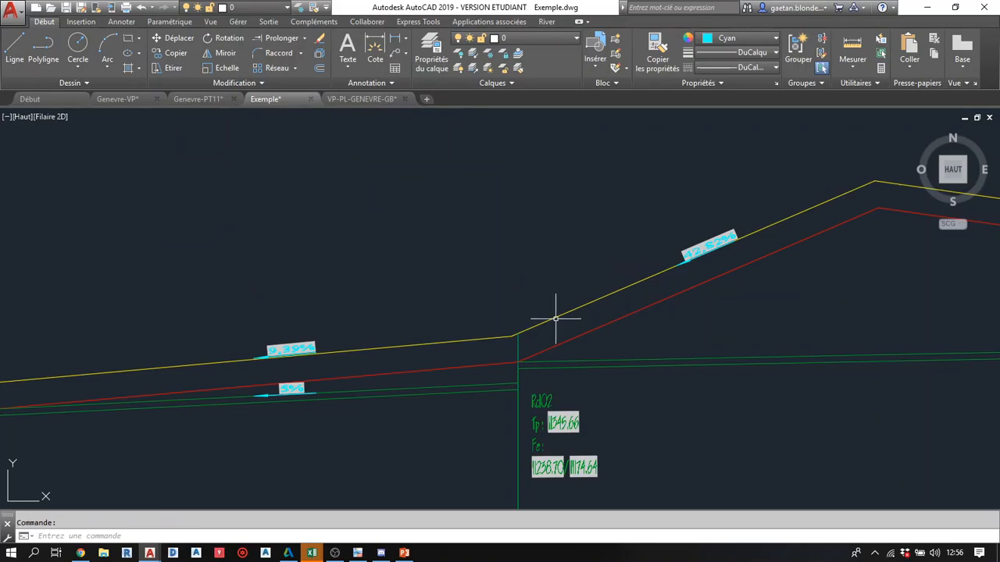
scroll(555, 319, "down", 5)
middle_click_drag(555, 323, 464, 325)
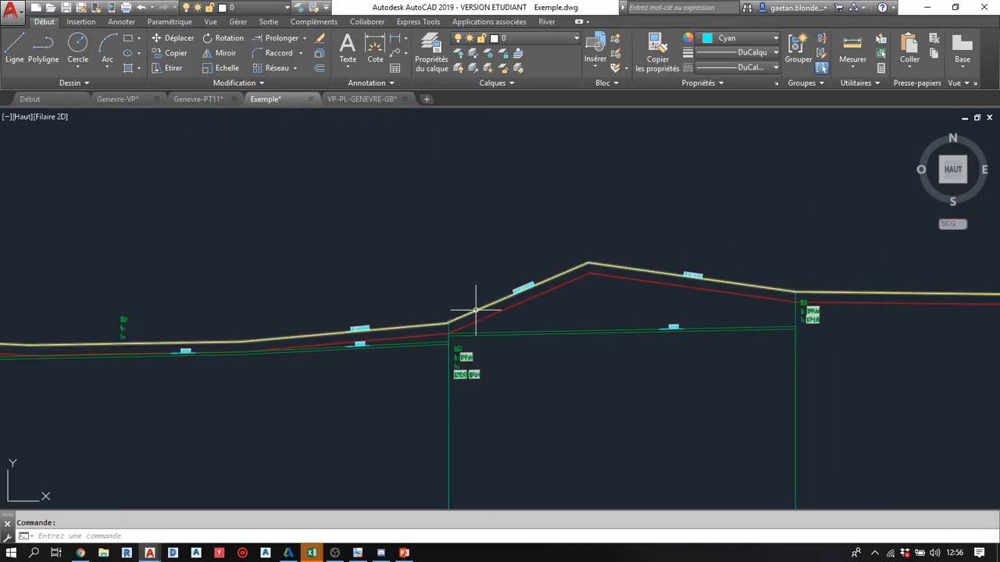
left_click(475, 310)
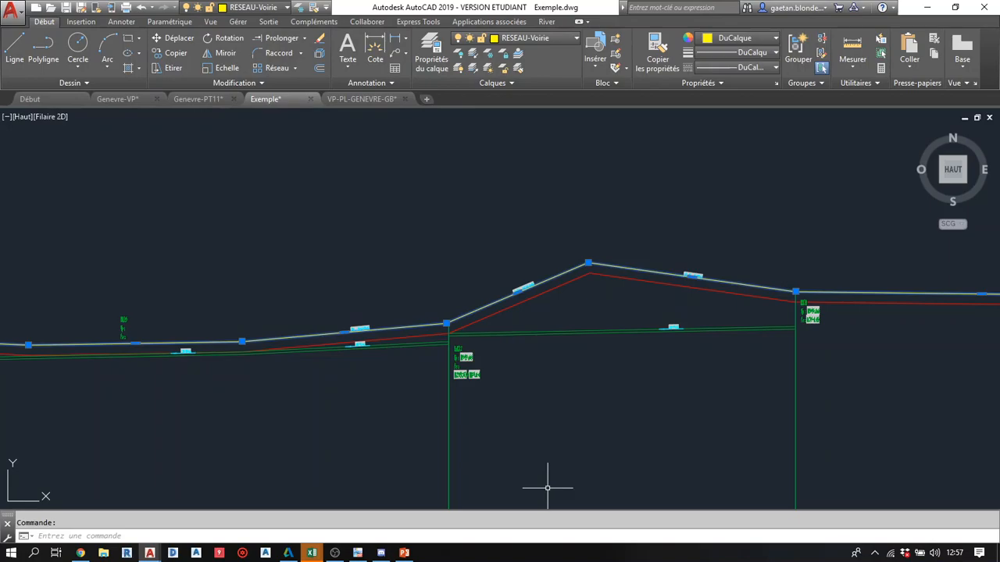
key("Escape")
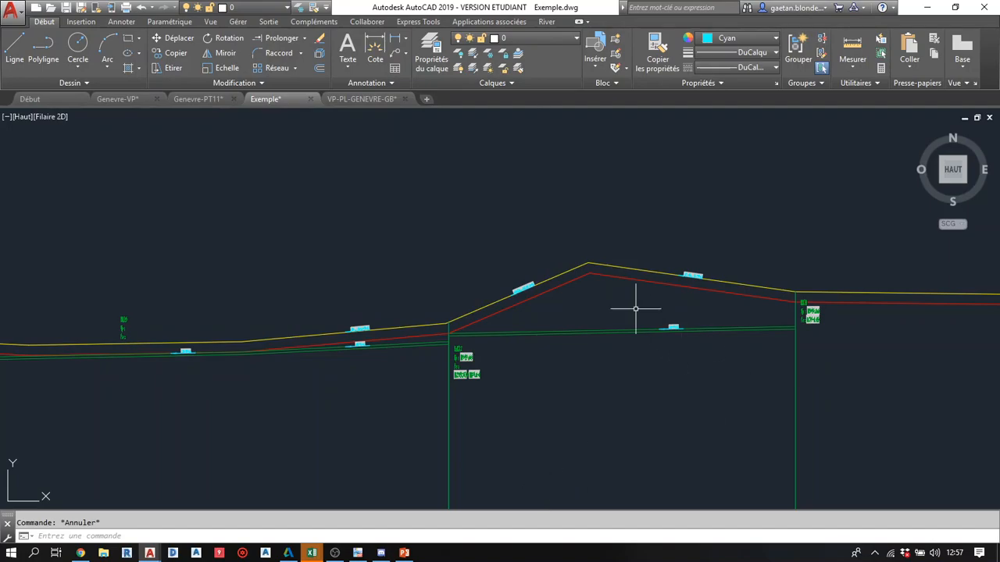
scroll(637, 306, "up", 4)
scroll(636, 306, "up", 2)
middle_click_drag(637, 306, 240, 433)
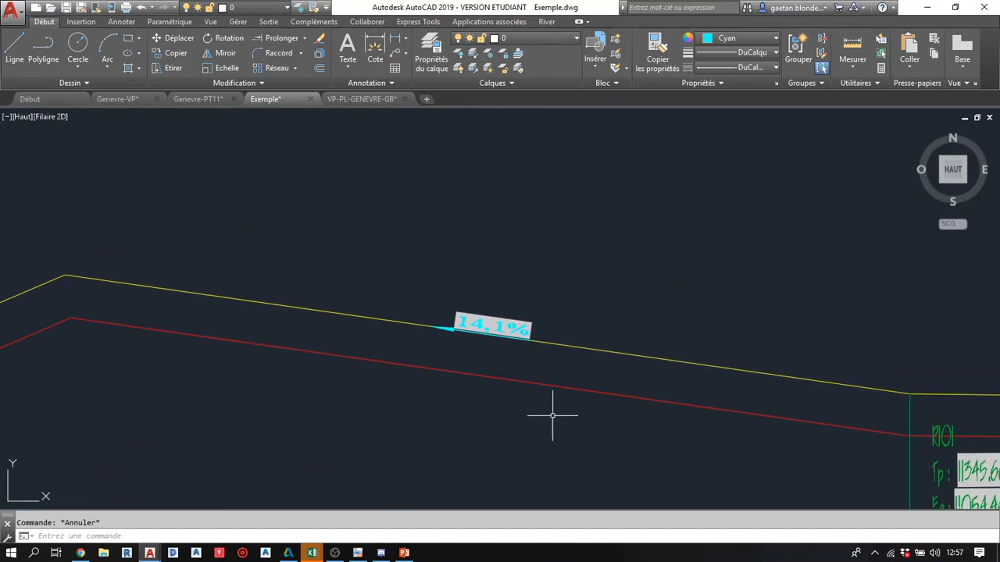
left_click(589, 351)
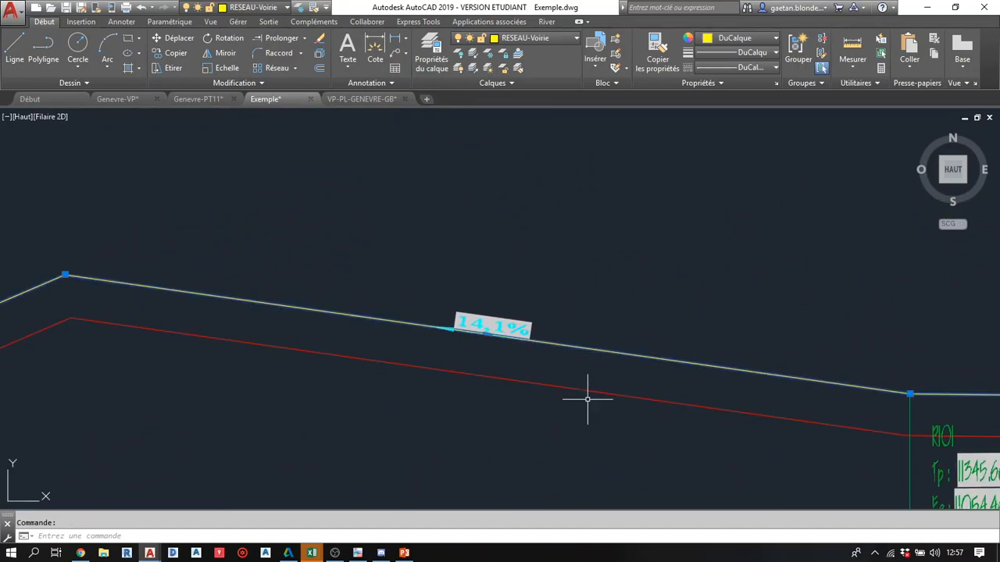
left_click(585, 388)
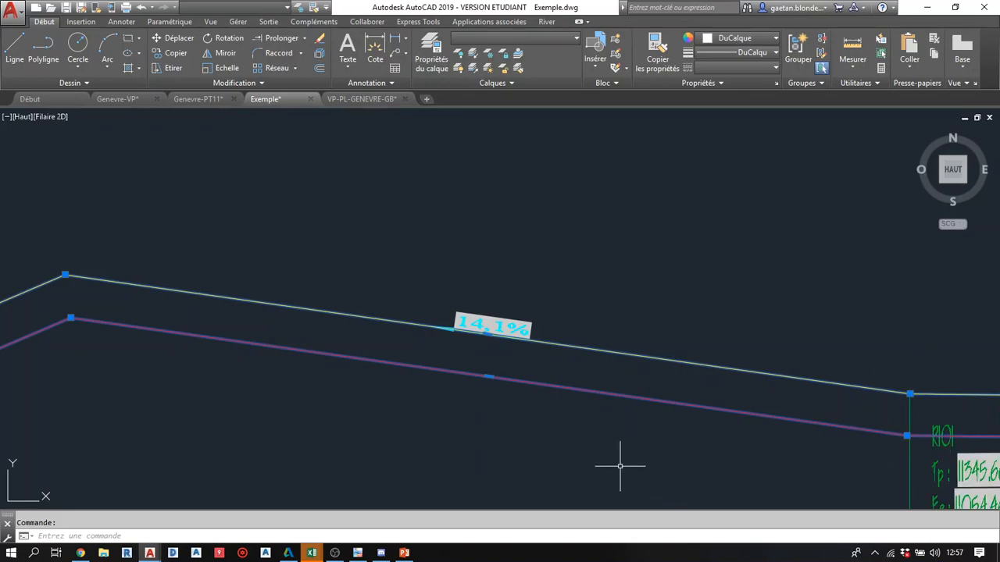
key("Escape")
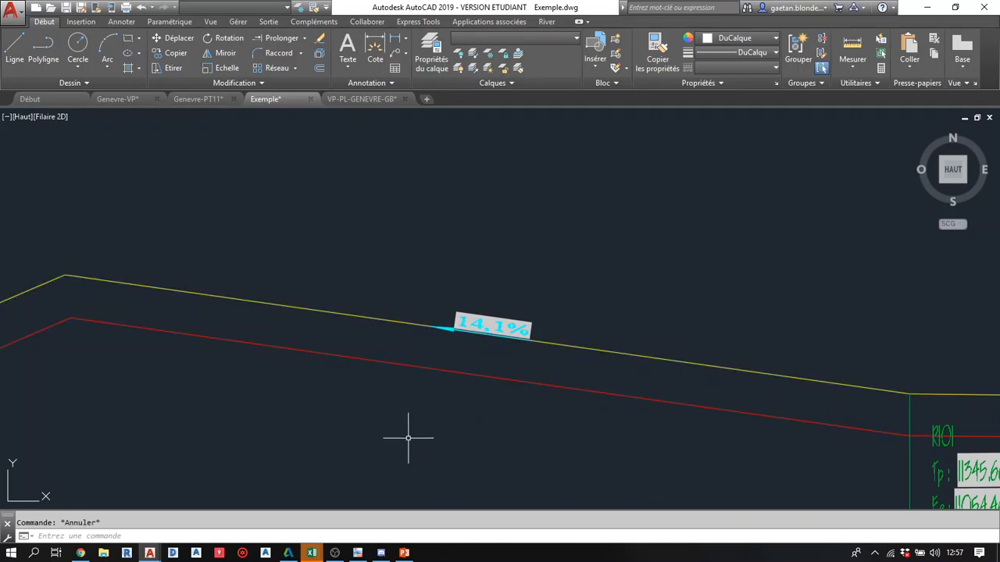
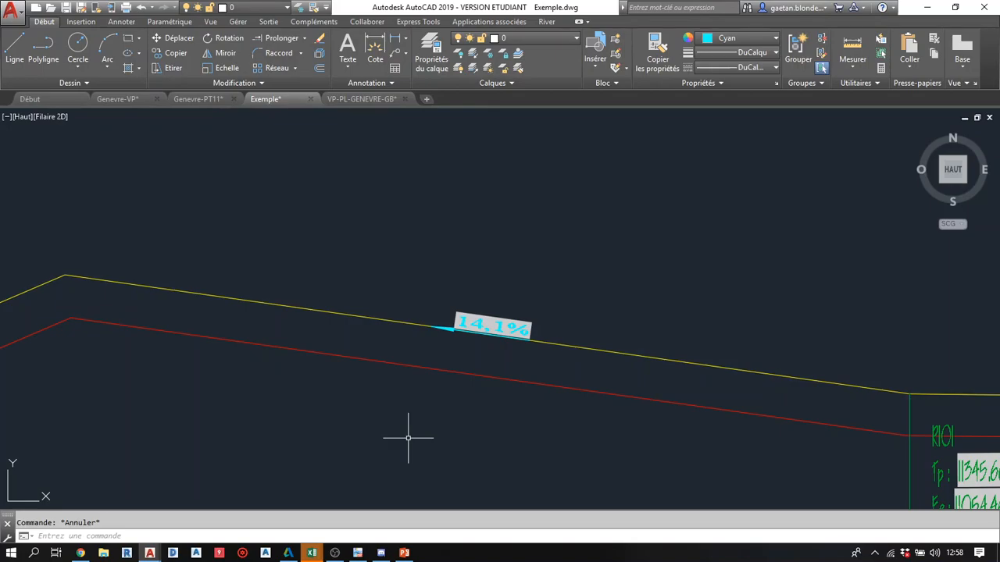
- Examine the two green pipe lines where they meet the Rd102 manhole vertical and the red line
left_click(134, 385)
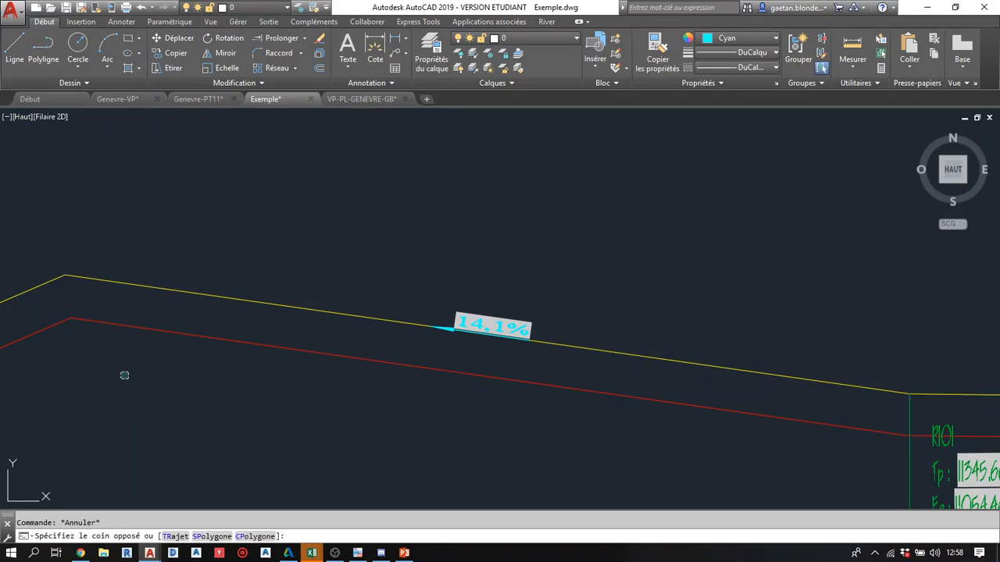
scroll(138, 380, "down", 3)
middle_click_drag(139, 380, 488, 313)
scroll(358, 366, "up", 3)
scroll(357, 366, "up", 5)
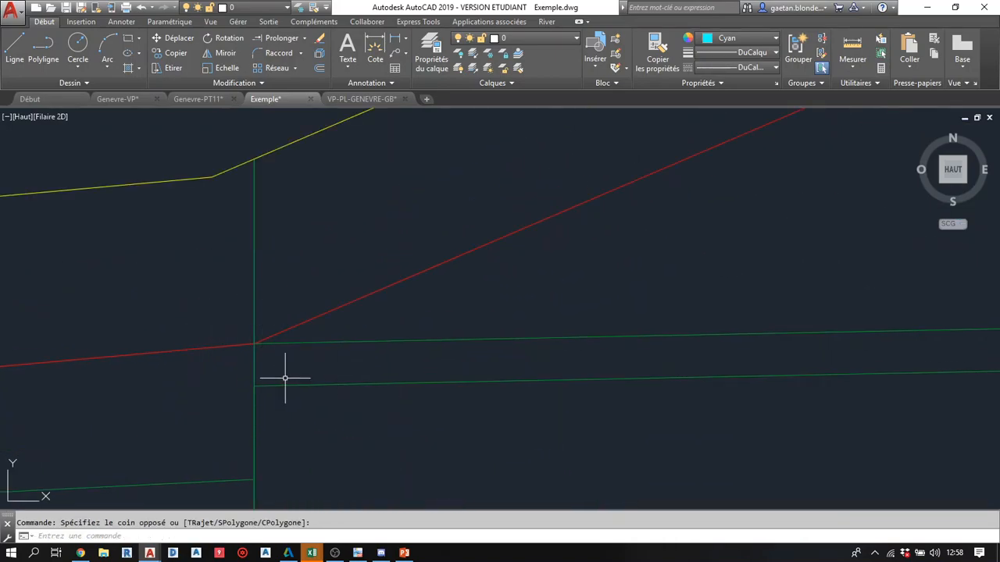
left_click(272, 340)
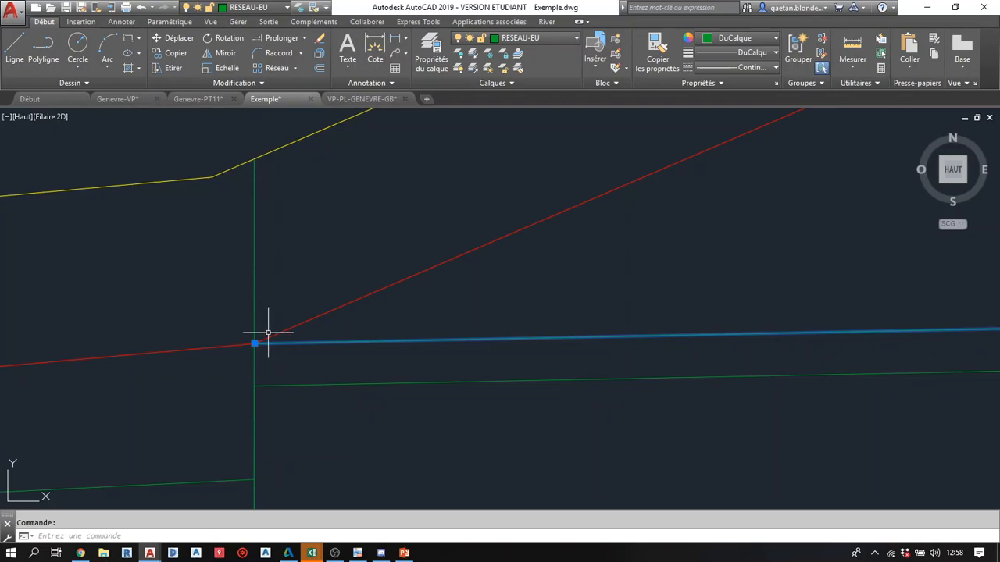
left_click(295, 387)
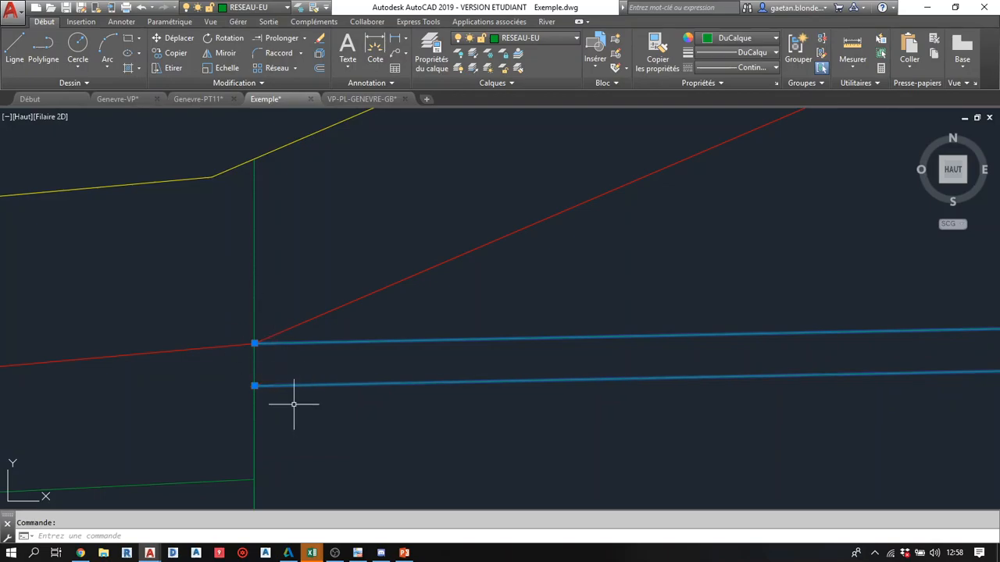
key("Escape")
scroll(290, 365, "down", 3)
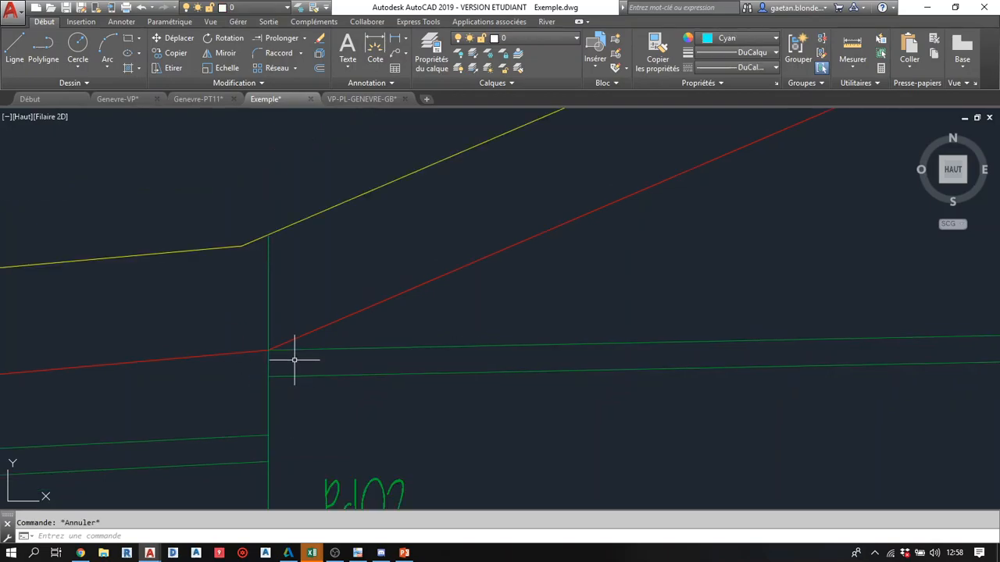
scroll(289, 357, "down", 5)
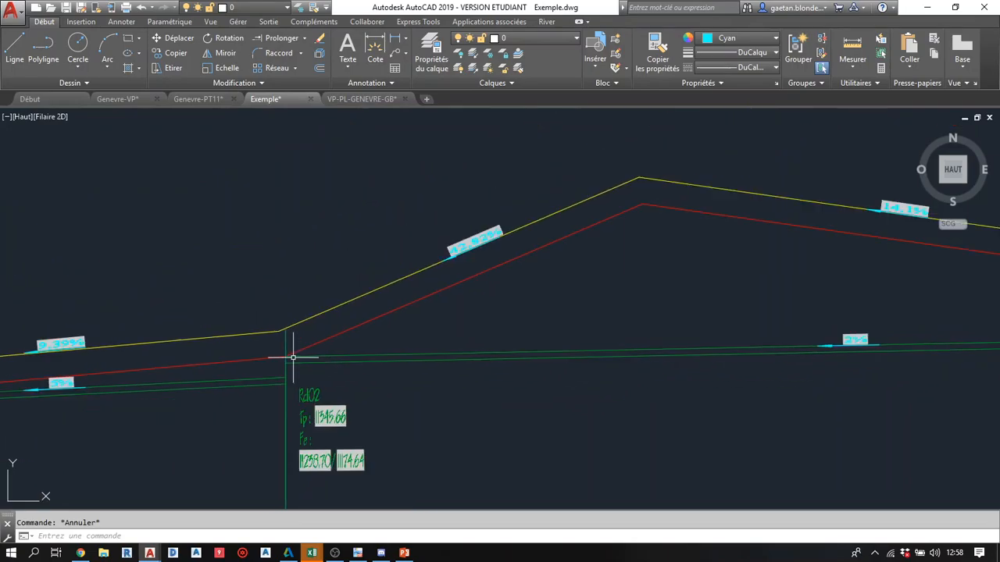
middle_click_drag(328, 342, 397, 327)
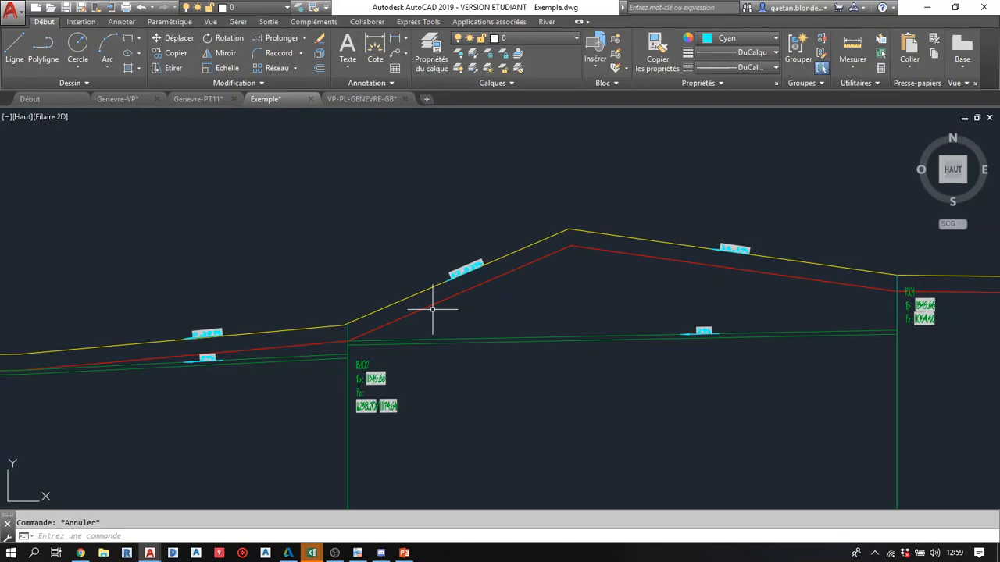
- Highlight the Rd102 and R101 manhole verticals, the yellow road profile and the upper green pipe line for review
left_click(913, 401)
left_click(868, 373)
left_click(403, 454)
left_click(293, 428)
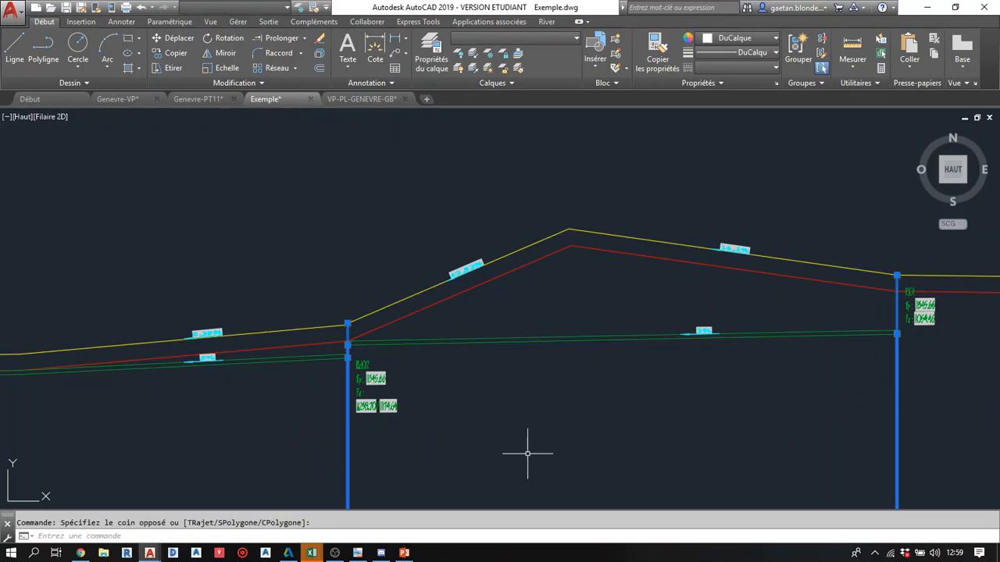
left_click(775, 255)
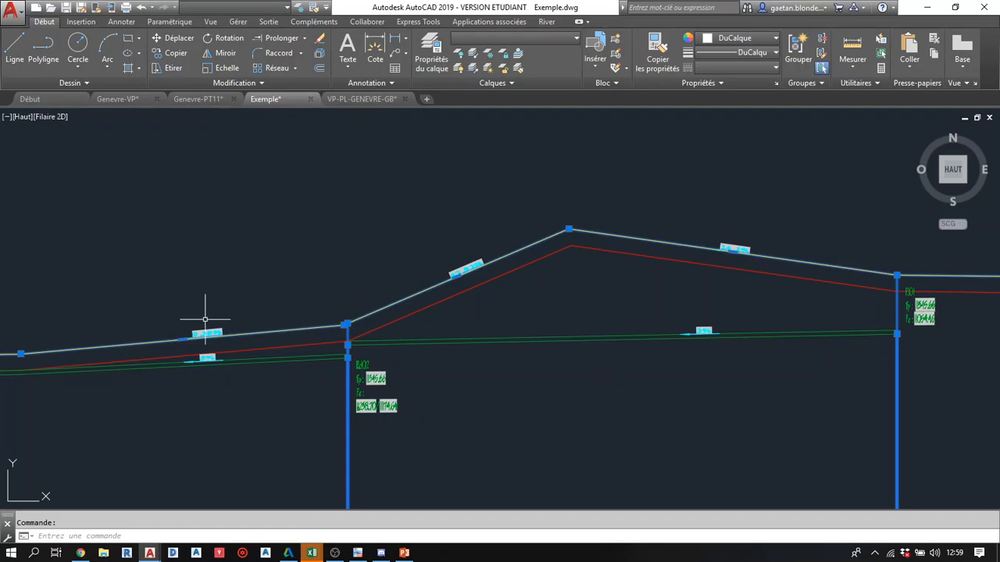
middle_click_drag(239, 276, 428, 221)
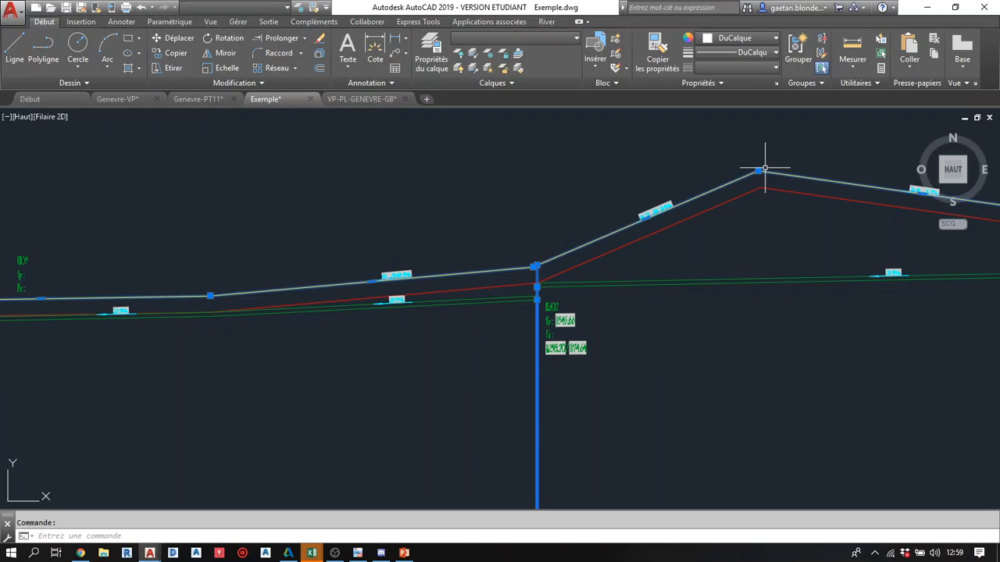
left_click(732, 278)
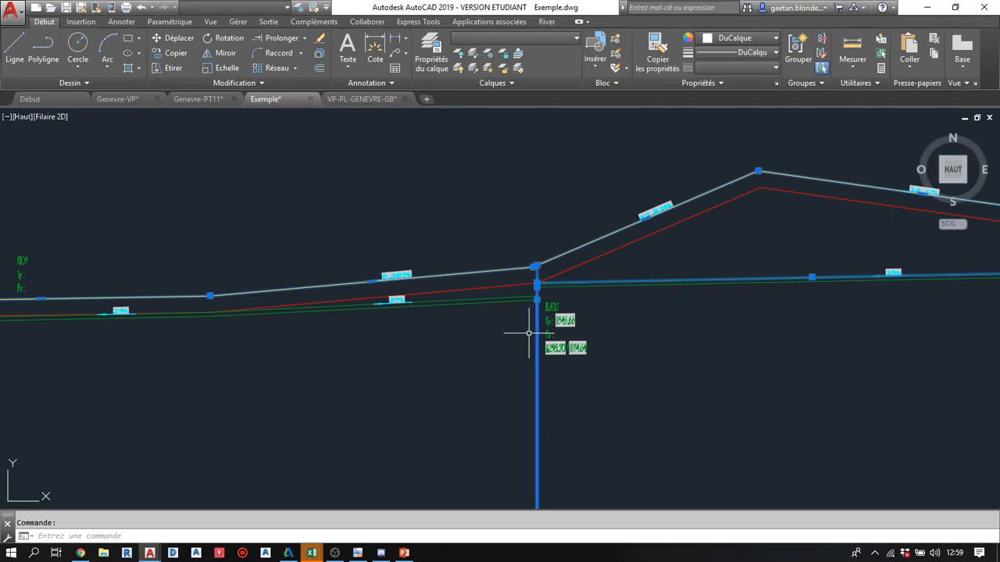
mouse_move(523, 332)
middle_mouse_down()
mouse_move(427, 370)
mouse_move(367, 374)
middle_mouse_up()
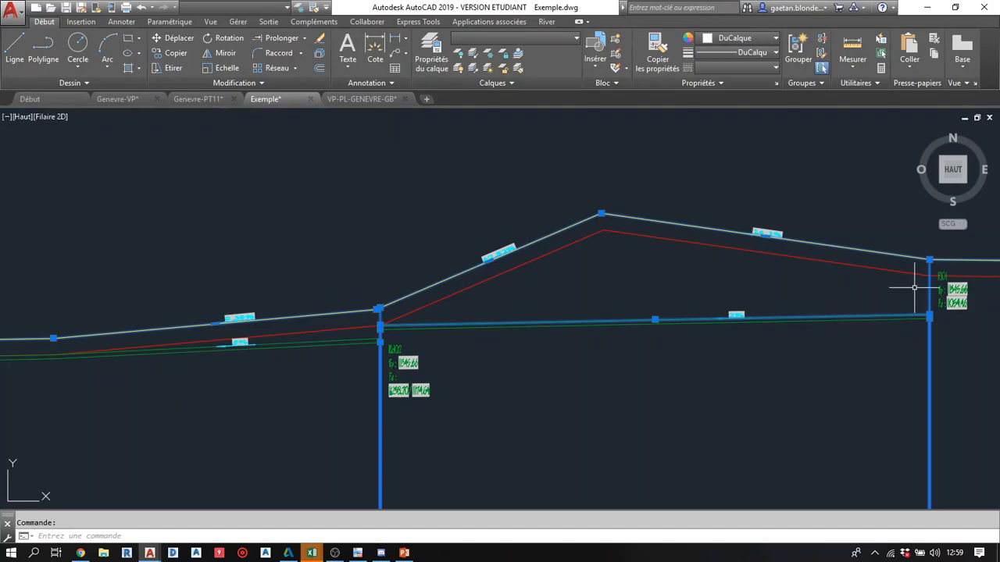
key("Escape")
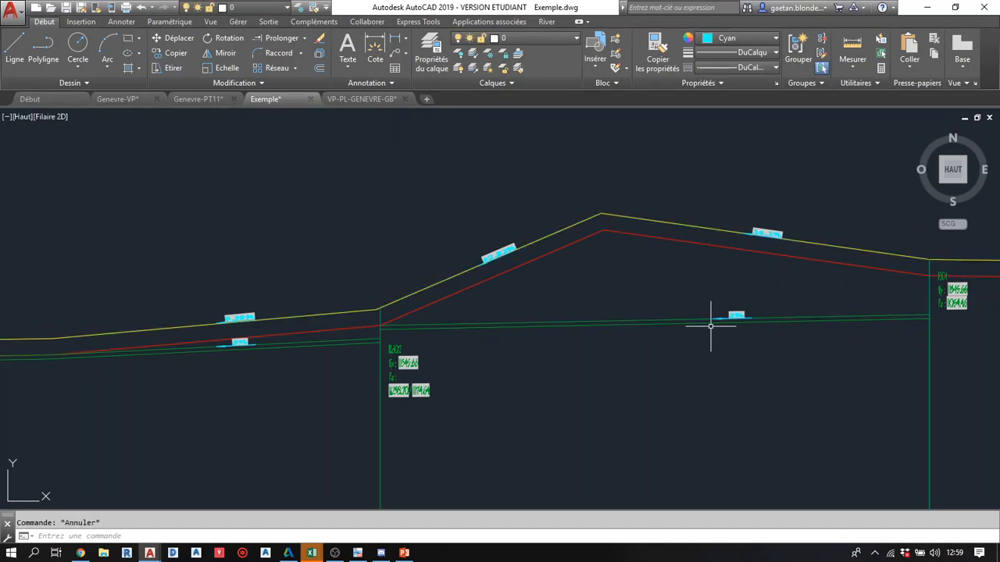
- Draw a line from the red line's crossing with the R101 vertical to its crossing with the Rd102 vertical
type("l")
key("Return")
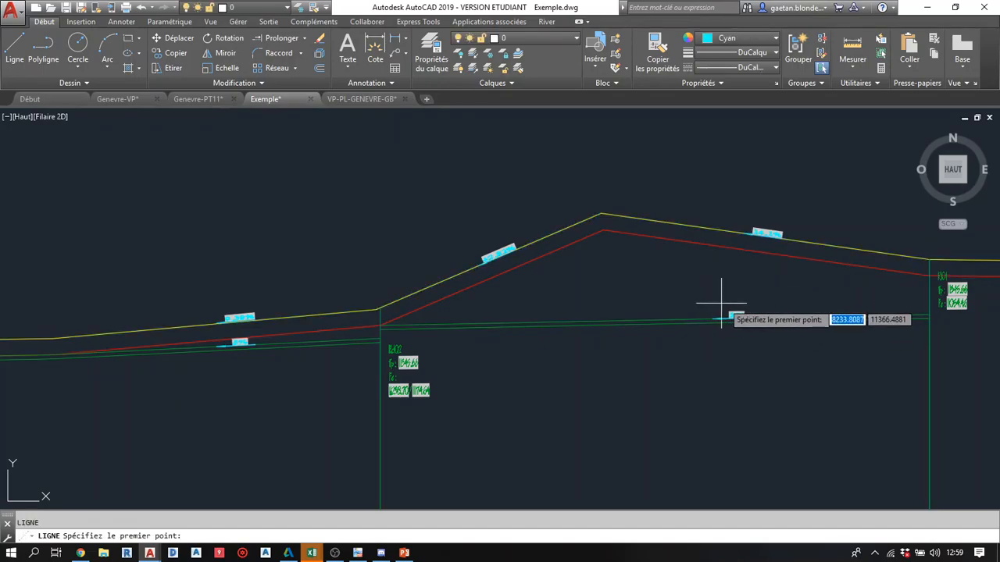
left_click(929, 276)
scroll(364, 339, "up", 5)
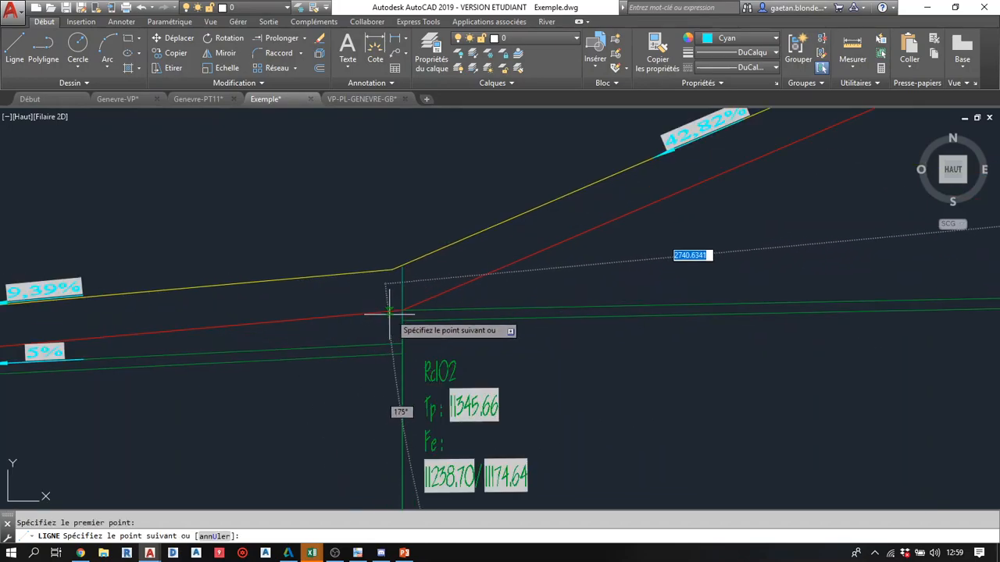
left_click(402, 309)
key("Return")
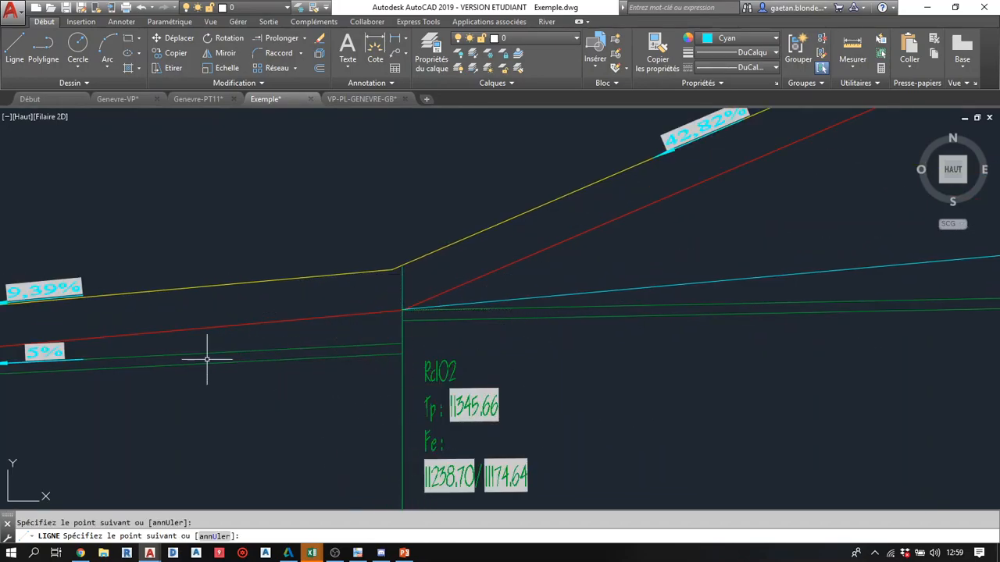
- Copy the 5% slope label and place the copy just above the new cyan line
left_click(60, 350)
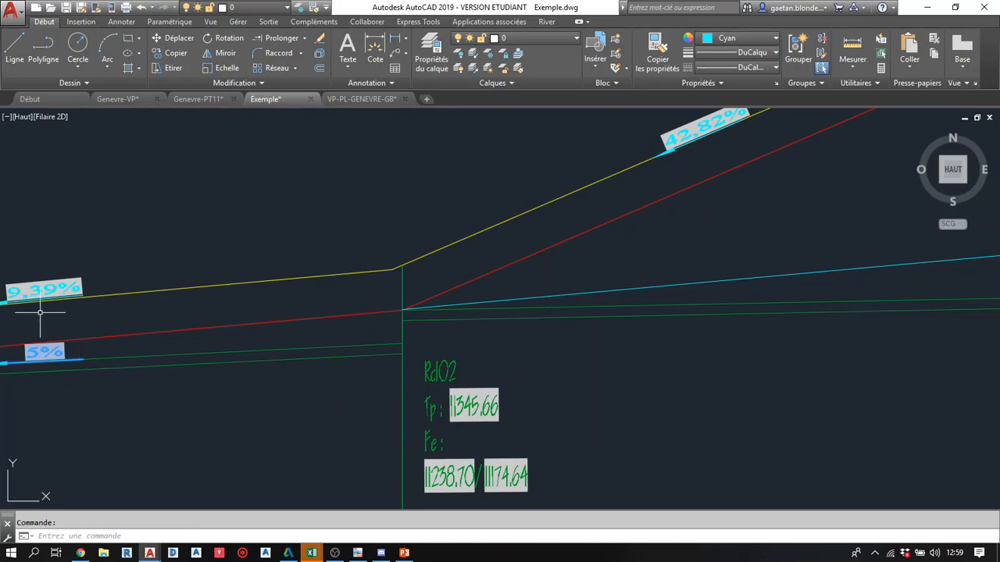
left_click(170, 53)
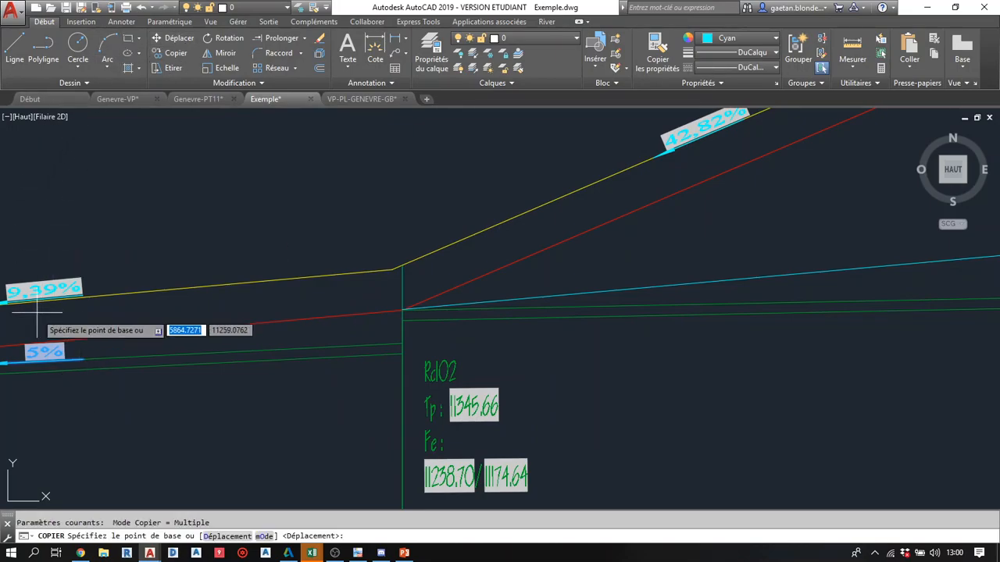
left_click(23, 356)
key("Escape")
scroll(699, 276, "up", 2)
- Move the copied slope label so its arrow tip sits on the cyan line
left_click(699, 276)
left_click(655, 232)
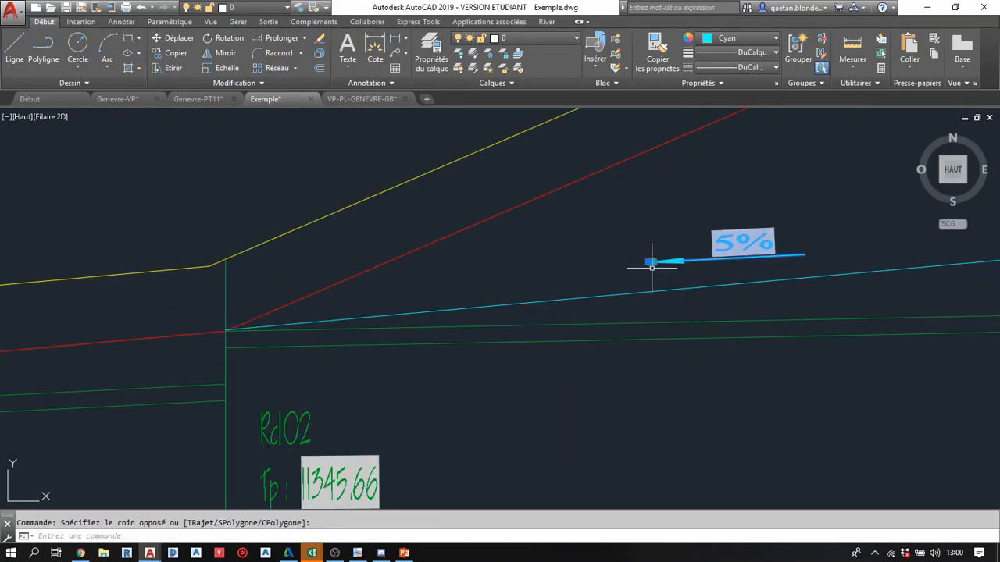
left_click(648, 261)
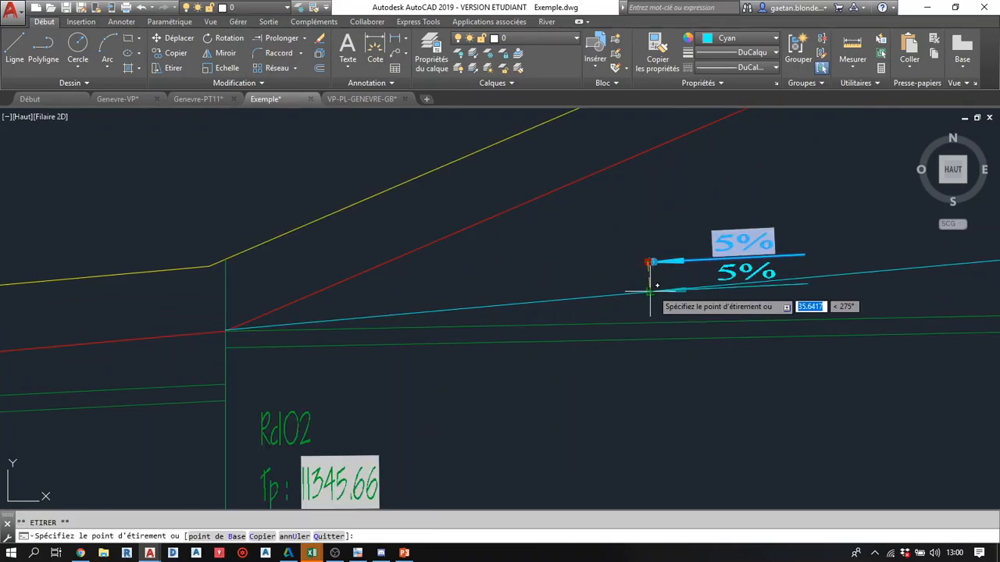
left_click(656, 291)
key("Escape")
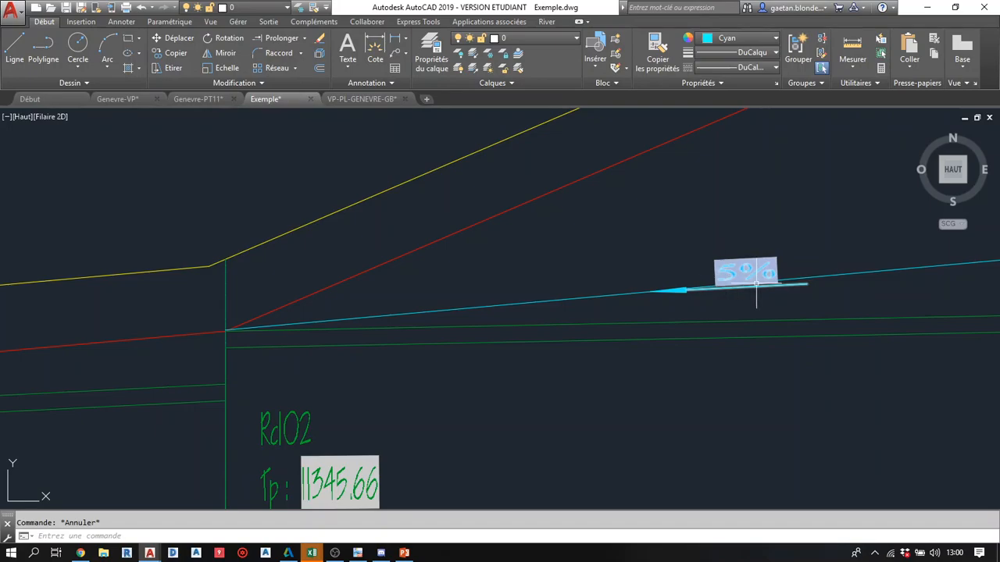
- Rotate the copied slope label to align with the cyan line and regenerate the drawing to update its slope value
scroll(672, 286, "up", 5)
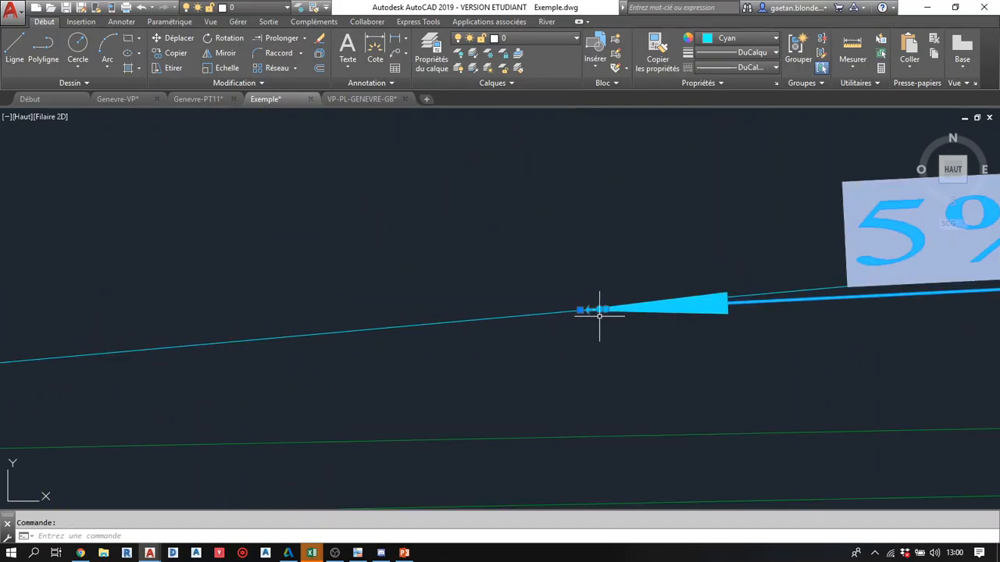
left_click(605, 309)
key("space")
key("space")
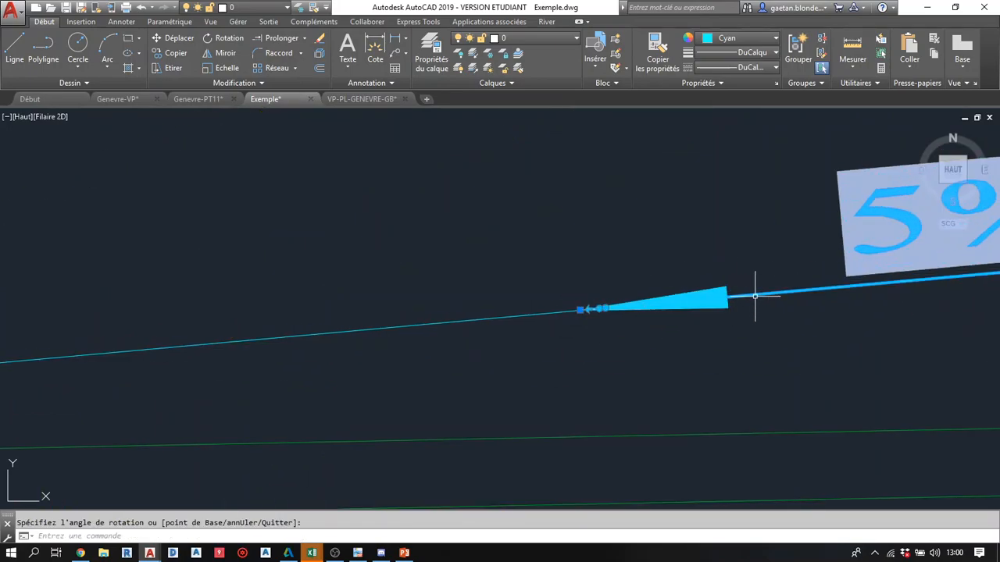
scroll(735, 288, "down", 5)
middle_click_drag(664, 279, 599, 272)
key("Escape")
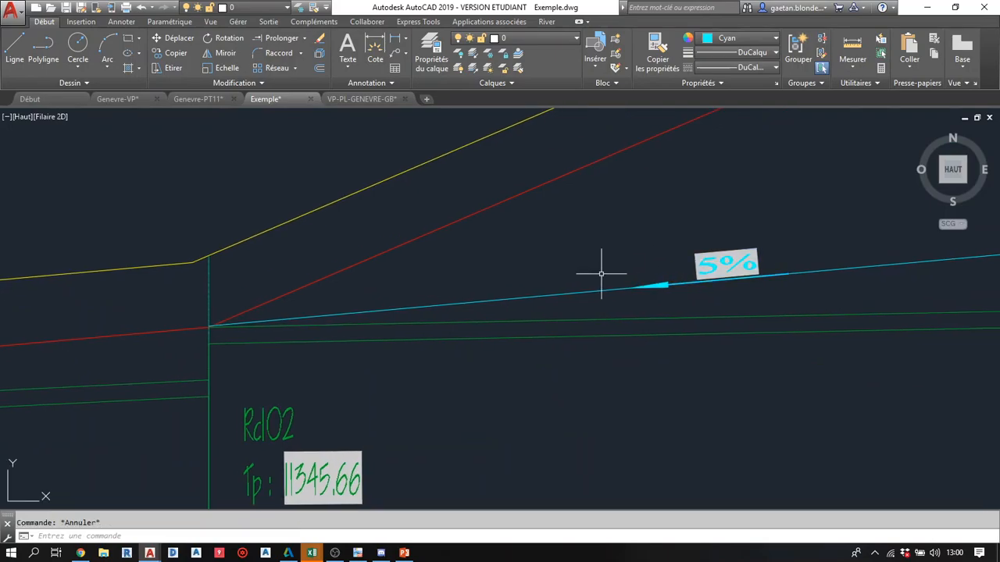
type("regen")
key("Return")
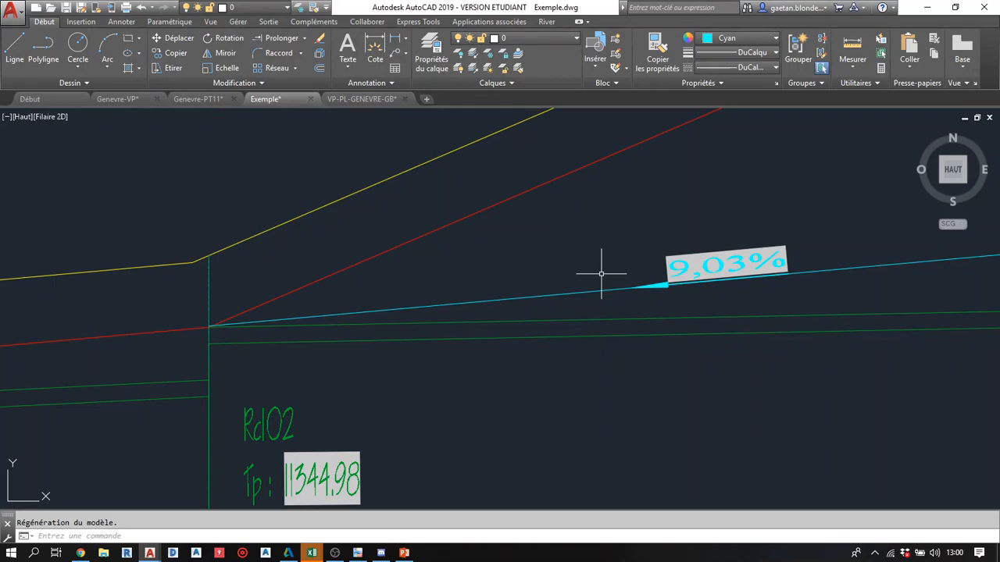
- Delete the cyan line and its copied slope label between the Rd102 and R101 verticals
left_click(734, 289)
left_click(712, 249)
key("Delete")
scroll(558, 351, "down", 5)
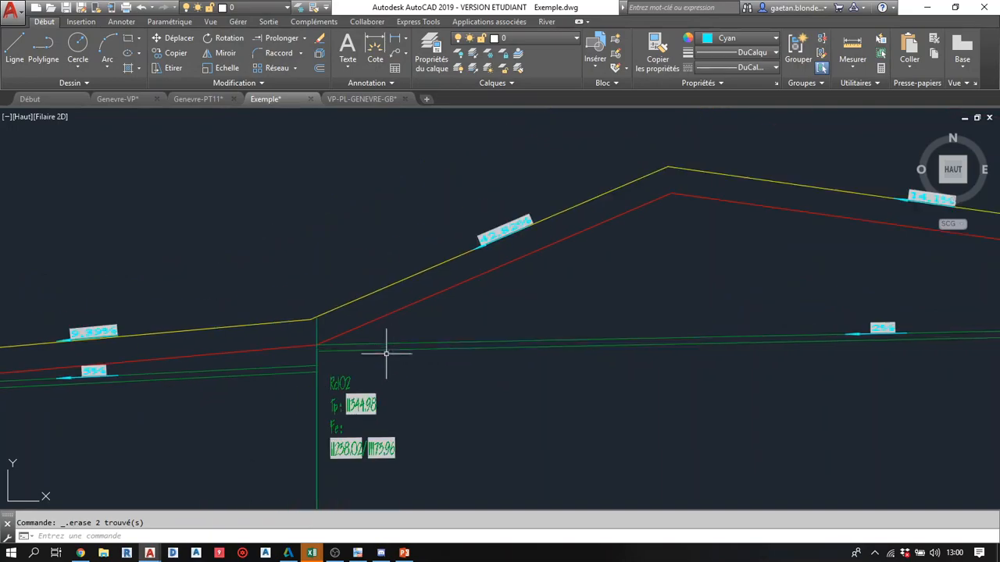
mouse_move(364, 343)
middle_mouse_down()
mouse_move(132, 348)
mouse_move(205, 339)
middle_mouse_up()
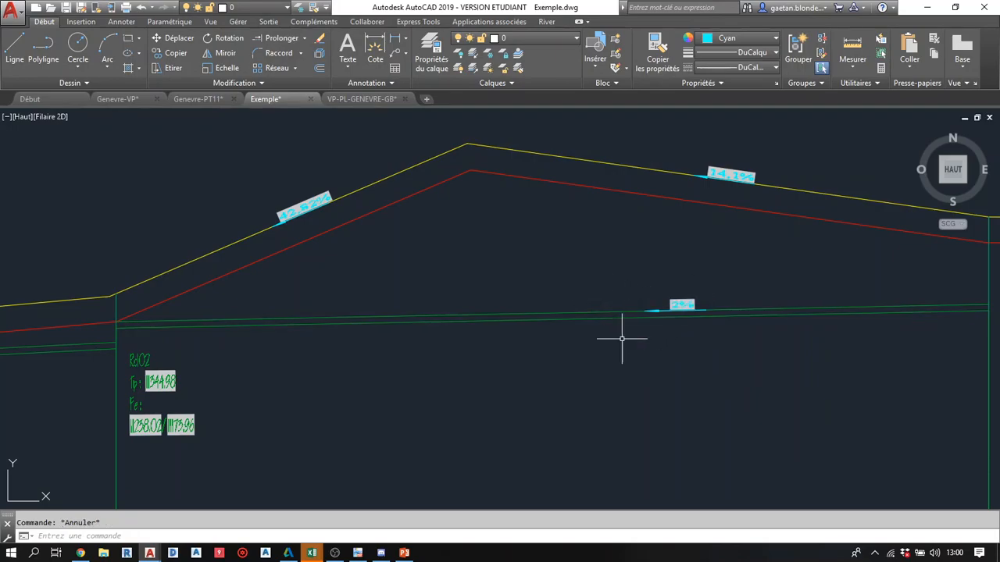
scroll(486, 315, "down", 4)
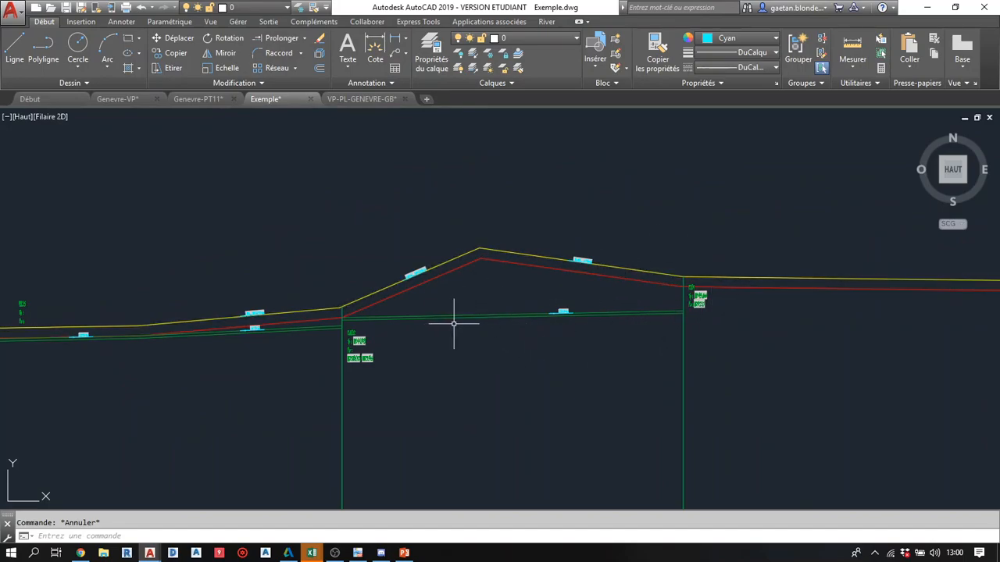
scroll(216, 323, "up", 4)
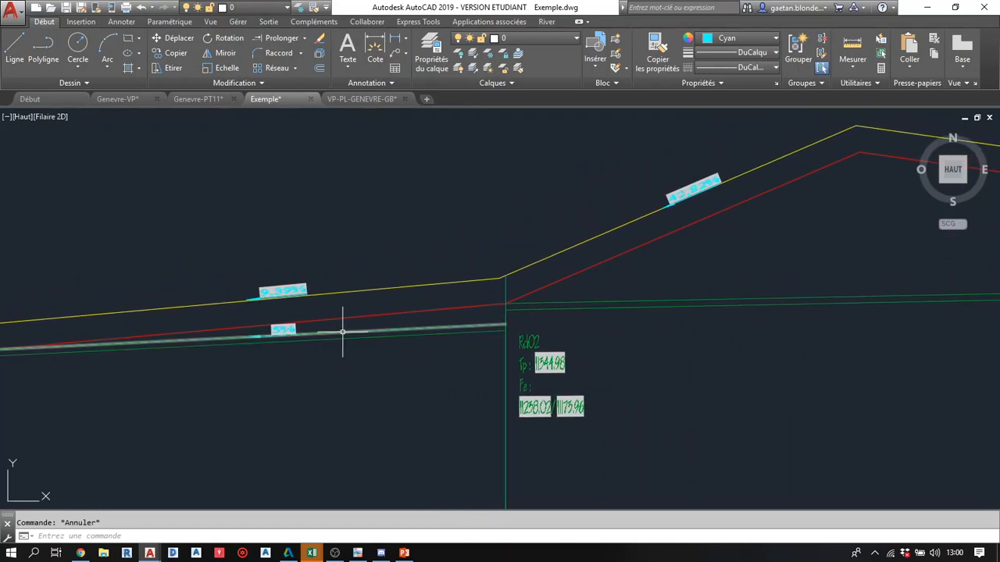
left_click(342, 332)
left_click(174, 37)
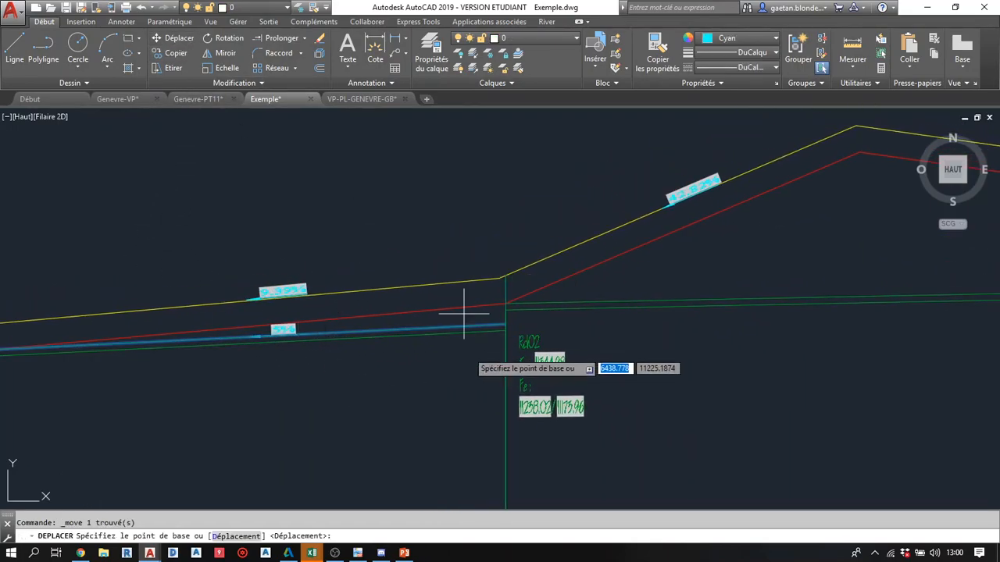
scroll(126, 395, "down", 6)
middle_click_drag(83, 396, 230, 365)
scroll(269, 362, "up", 8)
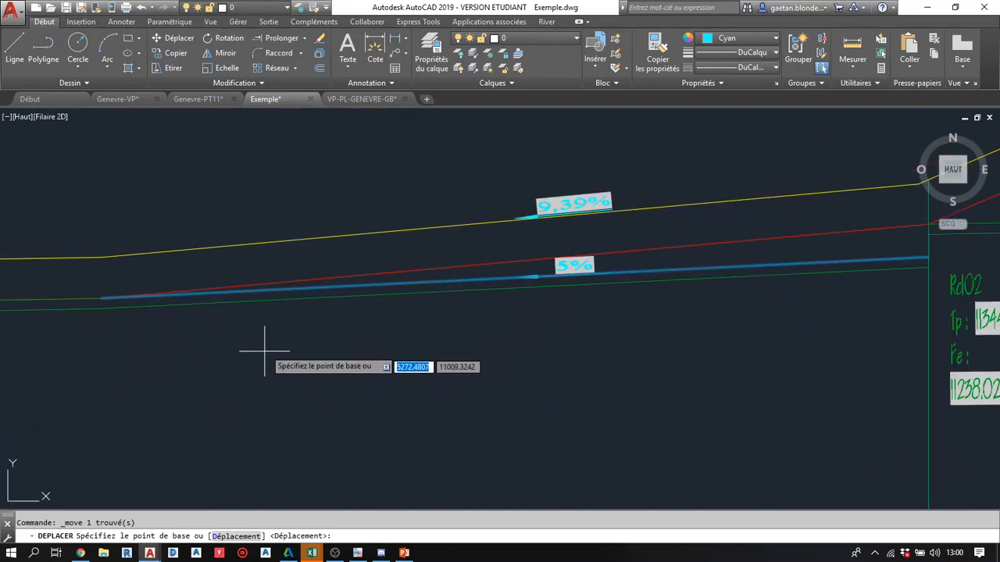
key("Escape")
- Copy the two 5% pipe lines and their slope label so they start where the red line meets the Rd102 vertical
left_click(593, 269)
left_click(600, 283)
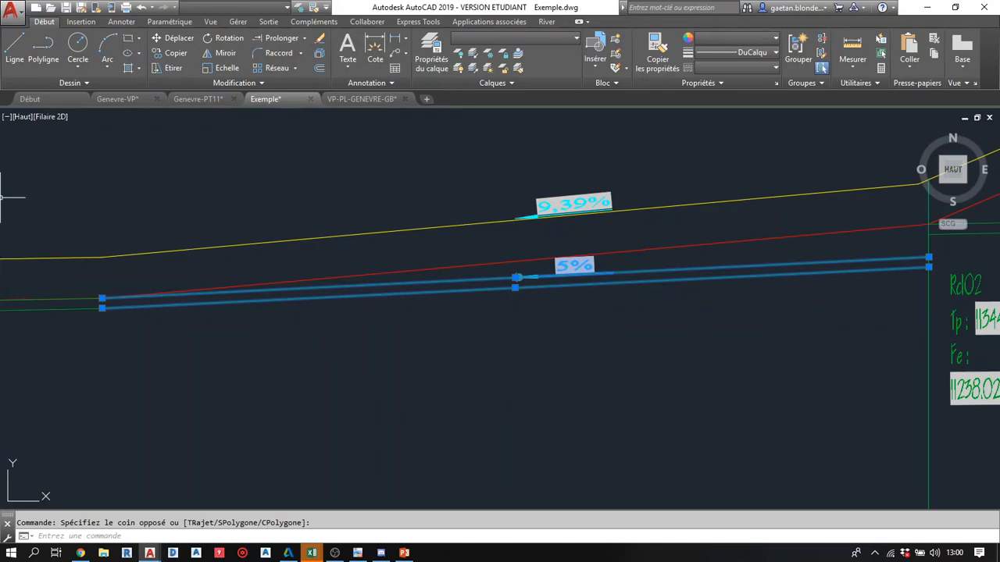
left_click(176, 52)
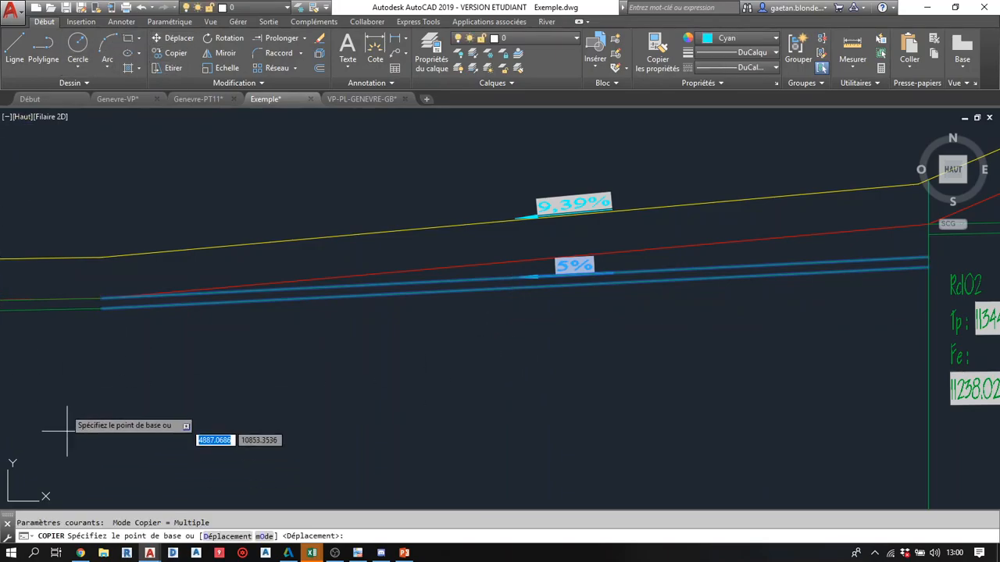
left_click(101, 297)
scroll(547, 401, "down", 5)
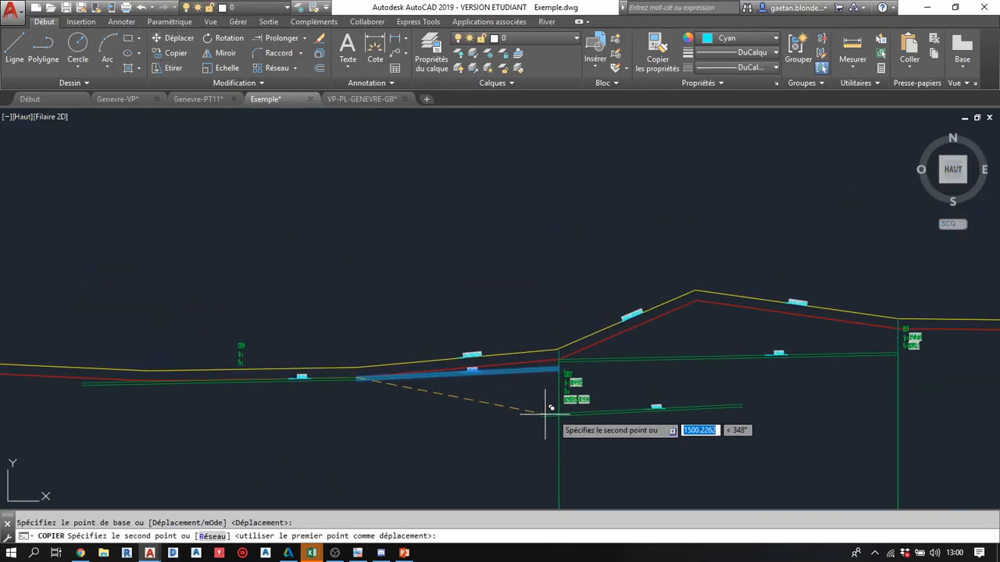
scroll(547, 408, "up", 4)
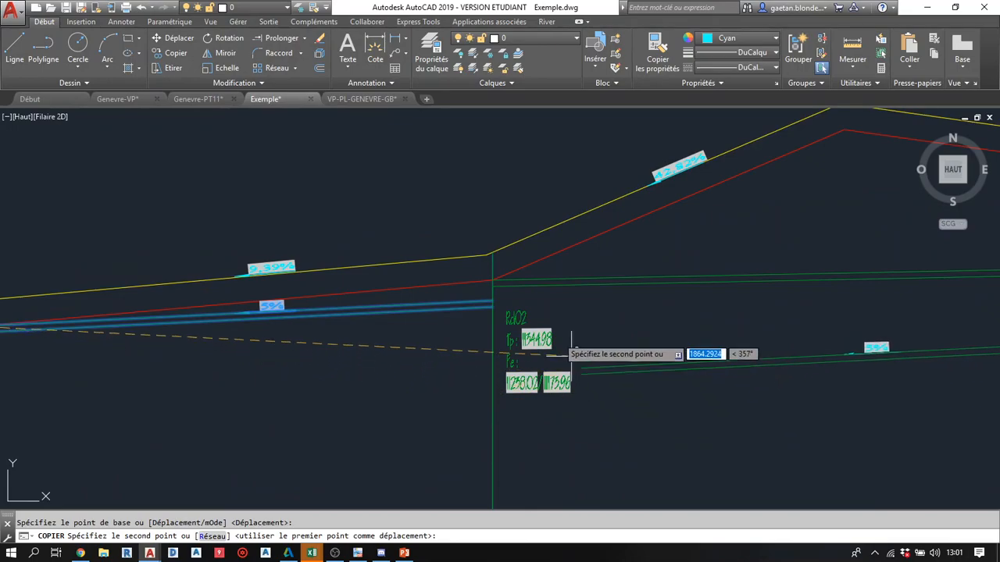
left_click(492, 278)
key("Escape")
- Delete the 2% pipe lines and their slope label between the Rd102 and R101 verticals
middle_click_drag(689, 357, 384, 461)
left_click(743, 407)
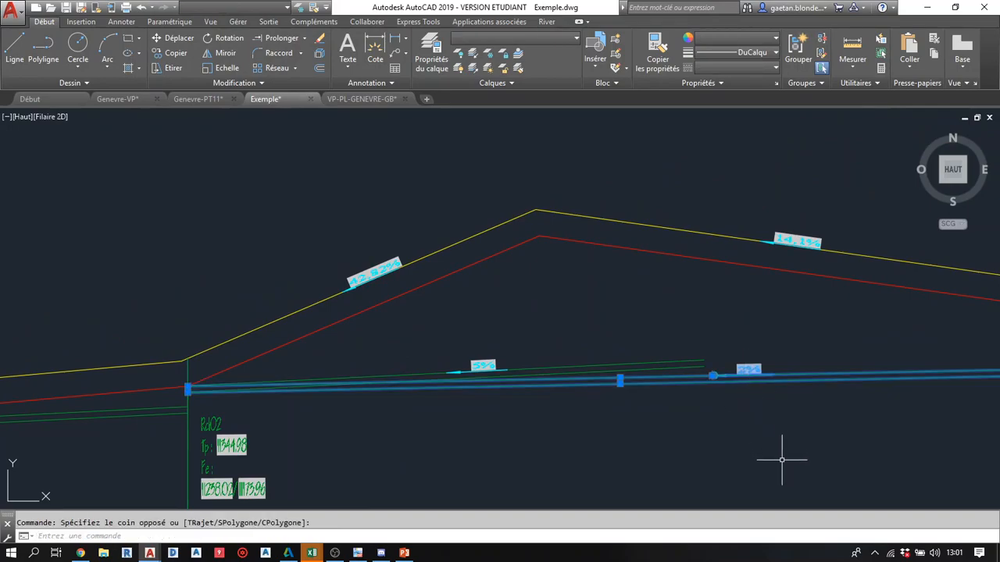
key("Delete")
- Extend both copied 5% pipe lines to the R101 vertical
mouse_move(607, 344)
middle_mouse_down()
mouse_move(455, 432)
mouse_move(357, 458)
middle_mouse_up()
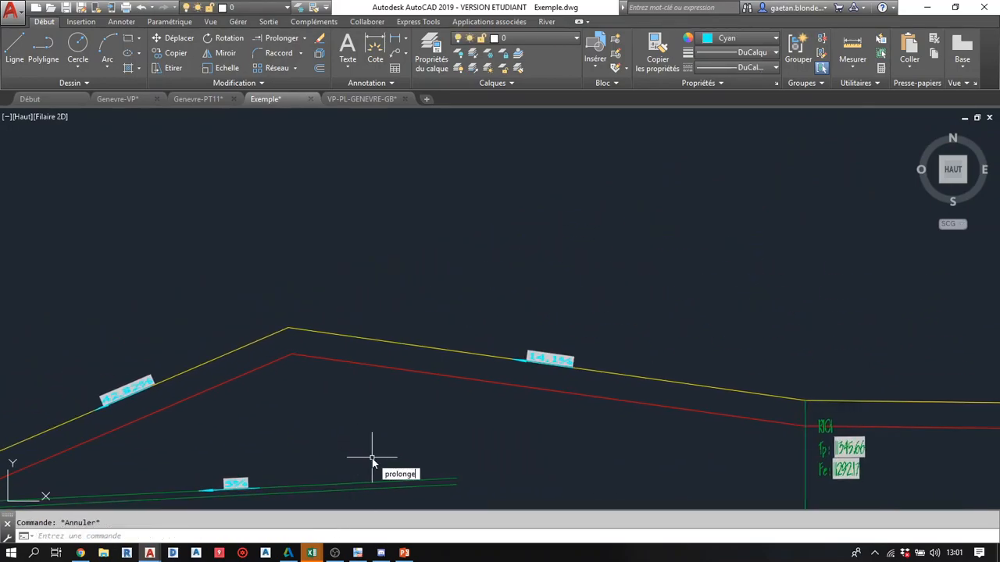
key("Return")
left_click(459, 497)
left_click(460, 496)
key("Escape")
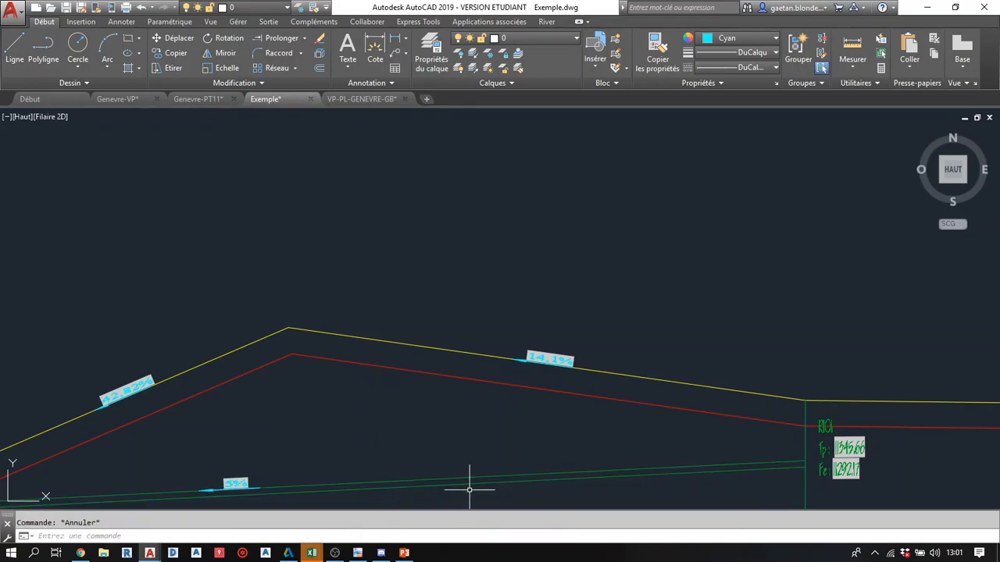
- Select the R101 vertical and stretch its grip below the pipe up to the end of the lower pipe line
scroll(670, 387, "up", 1)
mouse_move(670, 387)
middle_mouse_down()
mouse_move(607, 261)
mouse_move(542, 234)
middle_mouse_up()
scroll(563, 238, "down", 1)
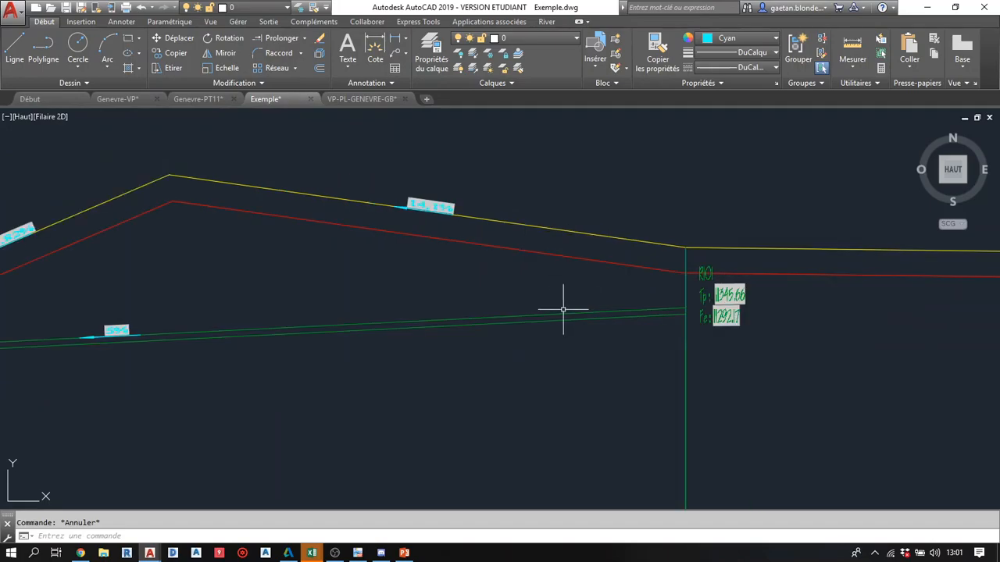
middle_click_drag(149, 344, 310, 339)
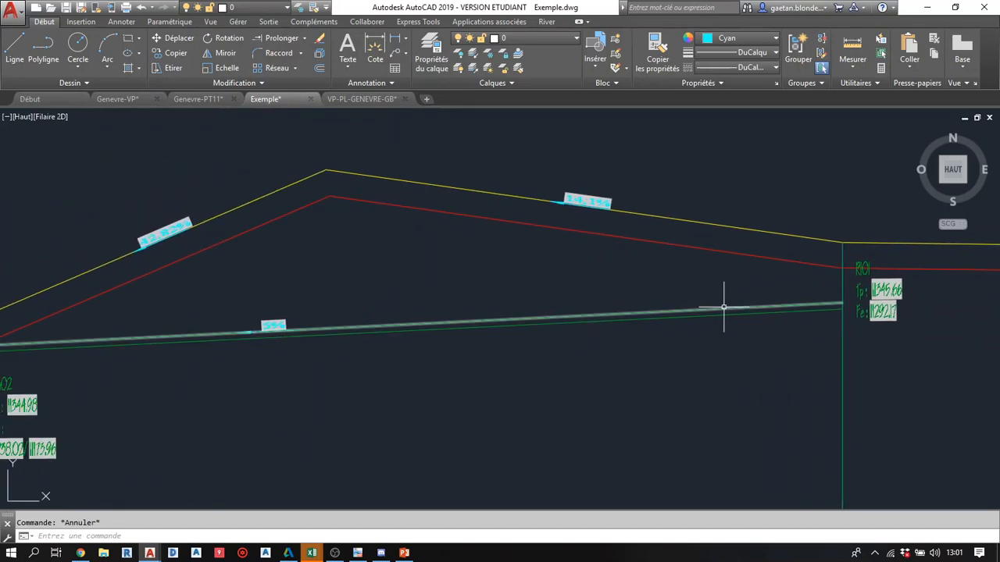
middle_click_drag(719, 312, 562, 313)
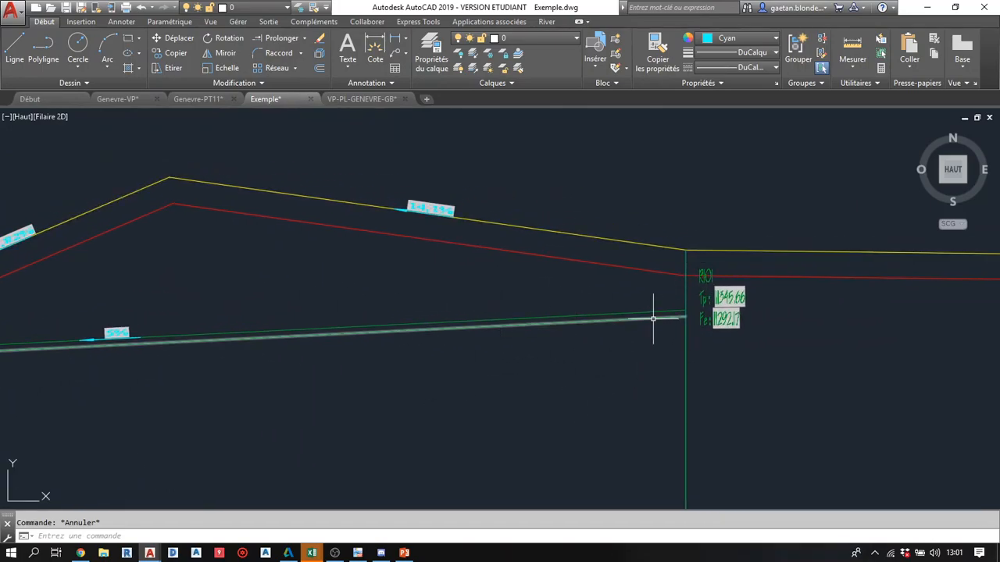
scroll(715, 295, "up", 3)
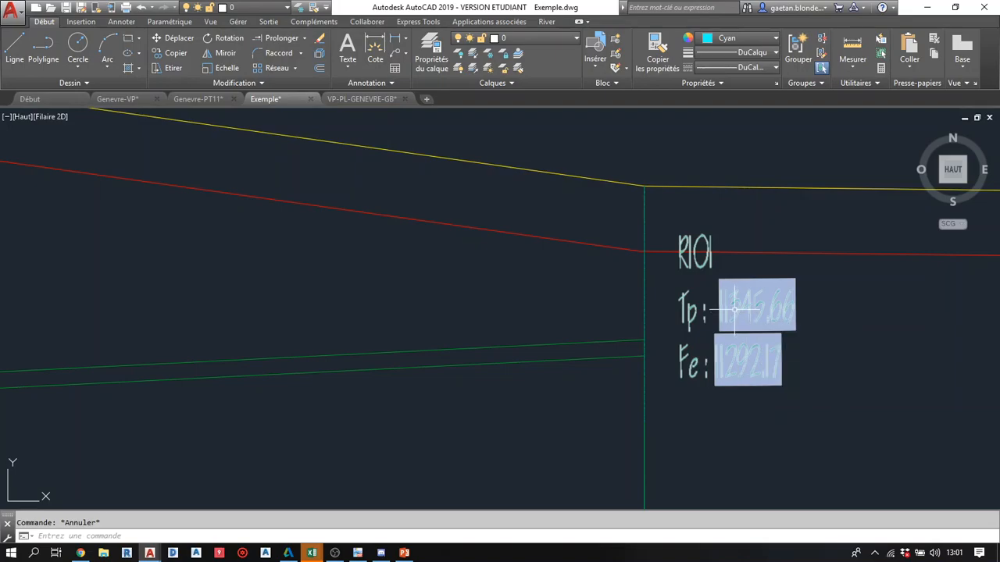
left_click(677, 455)
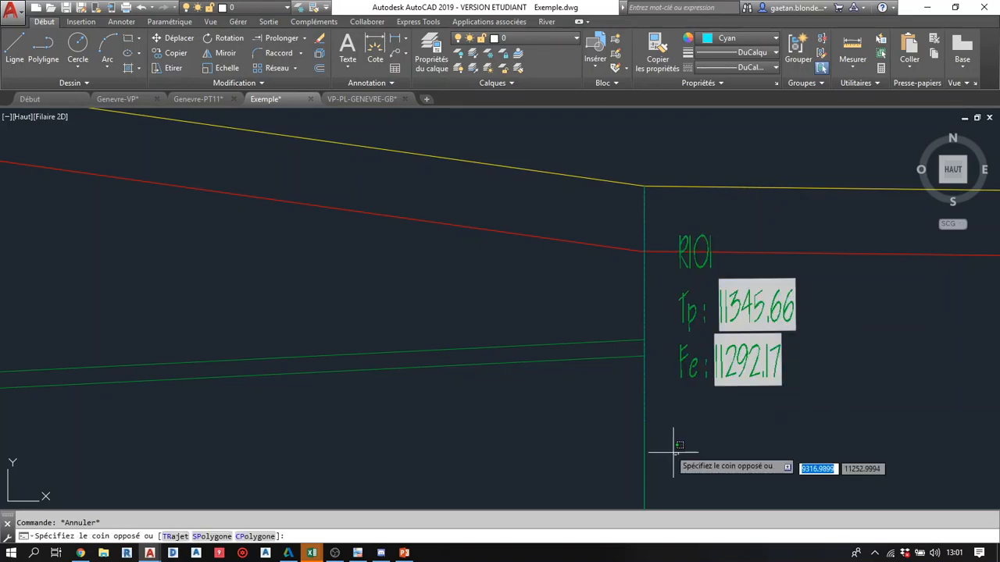
left_click(626, 426)
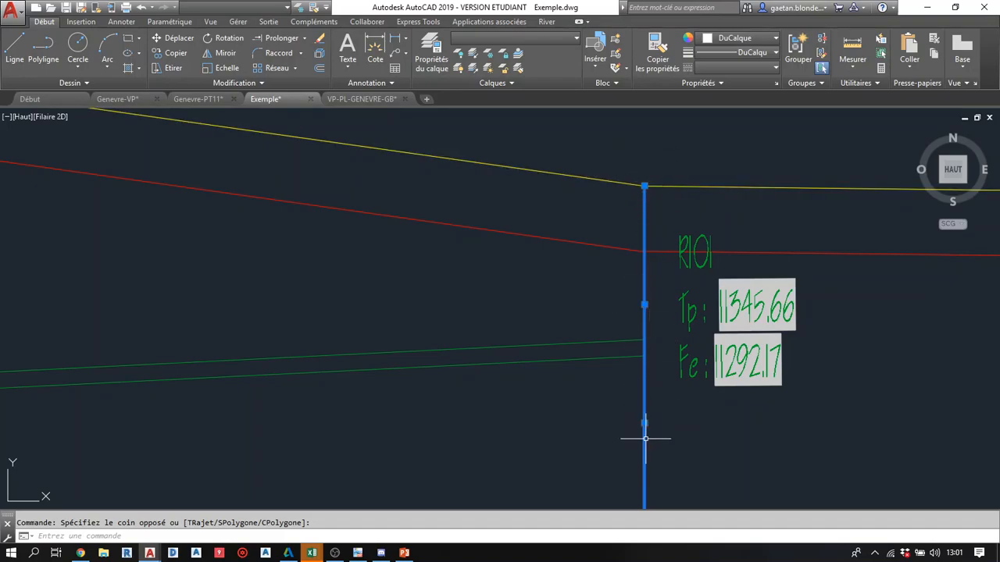
mouse_move(645, 424)
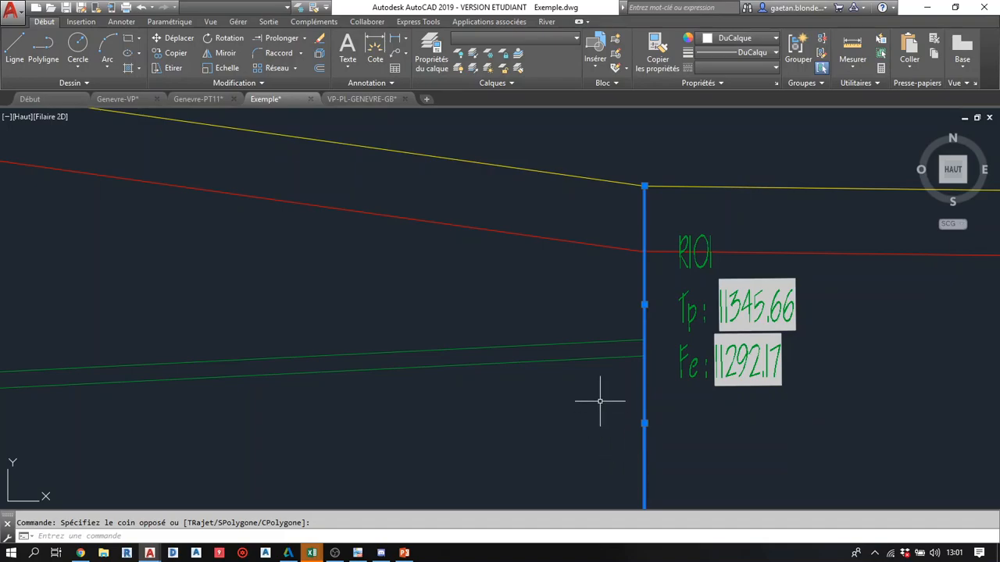
left_click(645, 423)
left_click(646, 356)
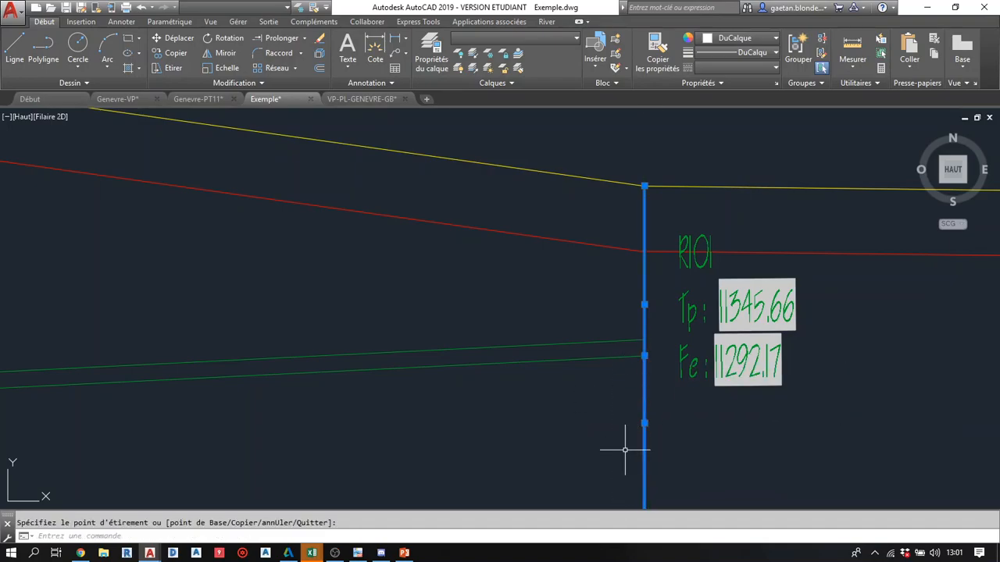
key("Escape")
key("Escape")
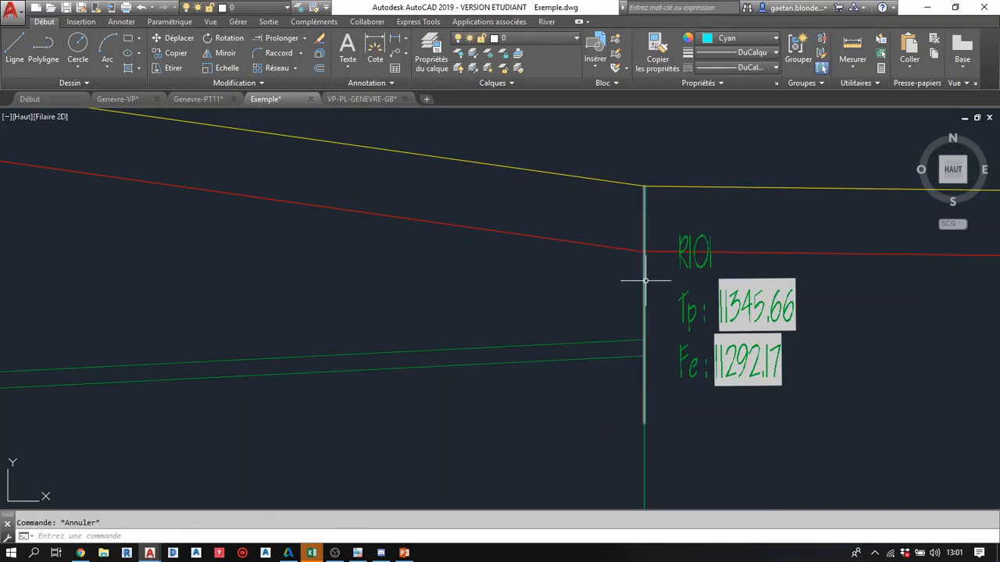
- Stretch the lower end of the R101 vertical's upper segment to the lower pipe line
left_click(646, 283)
left_click(644, 423)
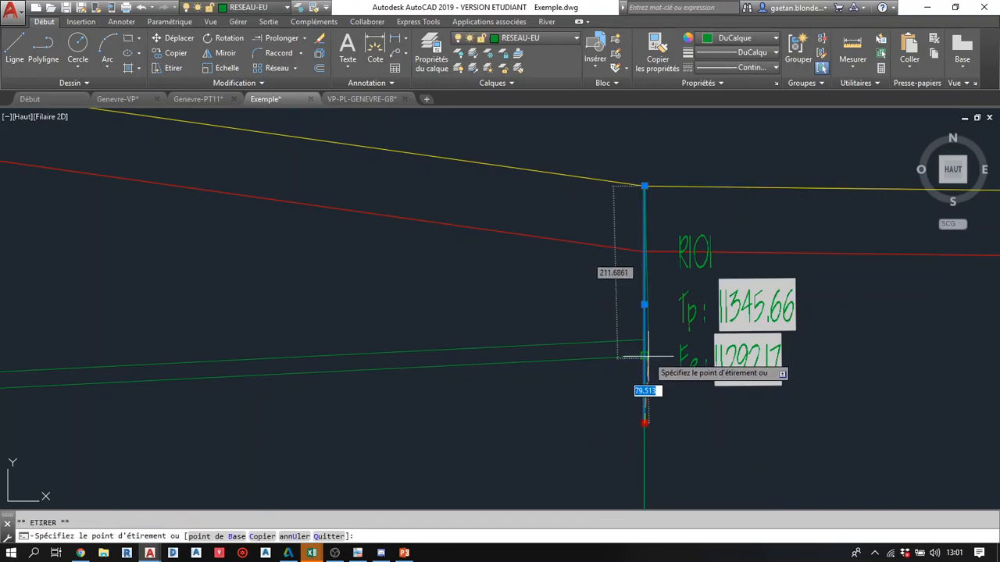
key("Escape")
key("Escape")
left_click(645, 428)
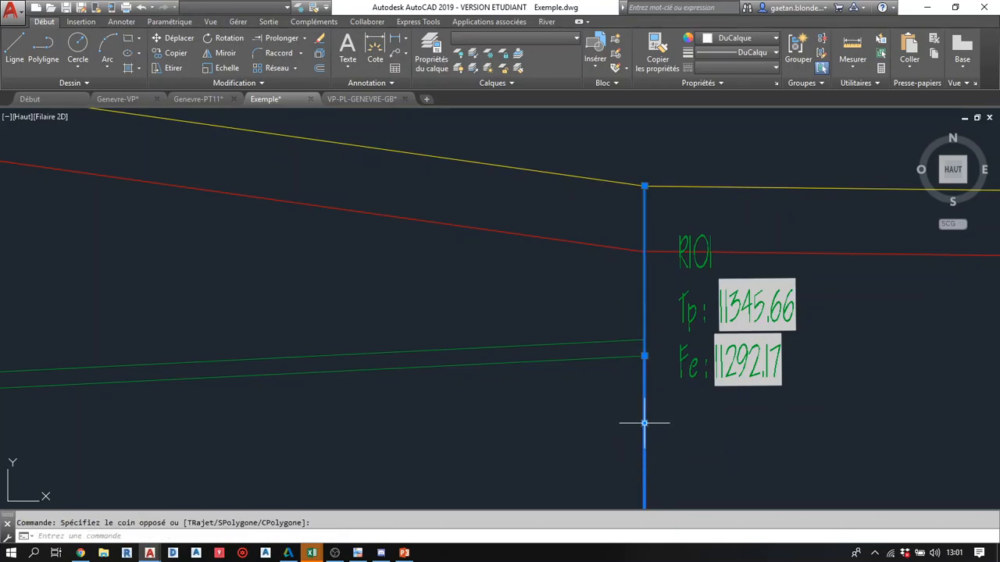
left_click(644, 422)
key("Escape")
key("Escape")
- Regenerate the drawing to update the R101 elevation fields
scroll(640, 391, "down", 2)
scroll(622, 364, "up", 2)
middle_click_drag(622, 364, 623, 361)
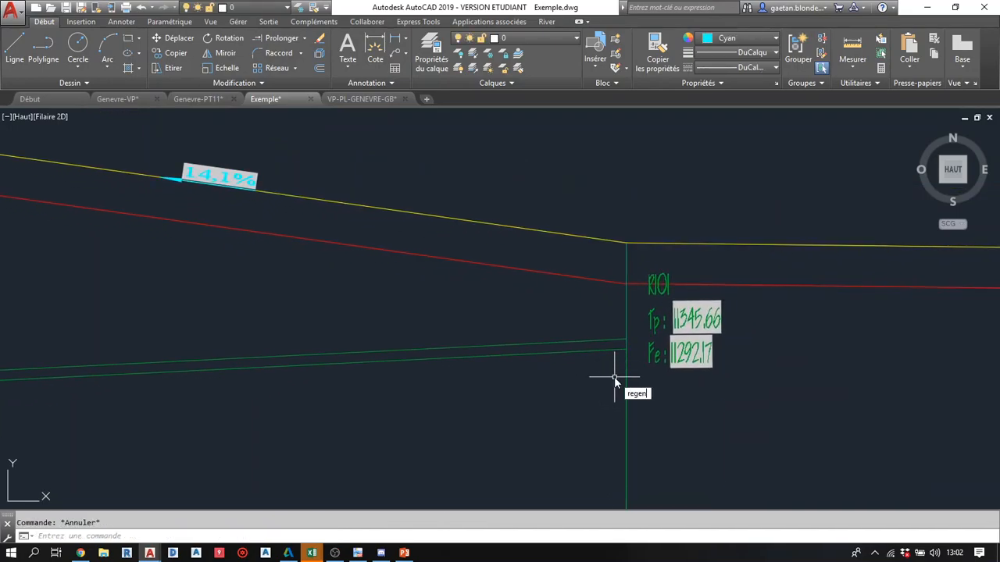
type("regen")
key("Return")
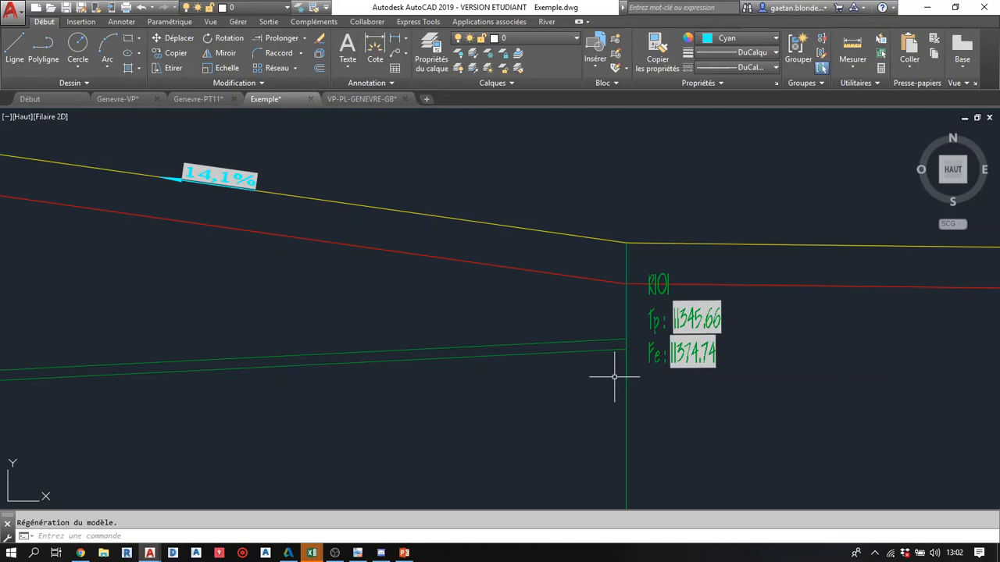
- Examine the cover line, pipe lines and slope labels on both sides of the Rd102 vertical
scroll(310, 356, "down", 4)
middle_click_drag(266, 357, 397, 331)
mouse_move(314, 371)
middle_mouse_down()
mouse_move(424, 350)
mouse_move(318, 359)
mouse_move(348, 359)
middle_mouse_up()
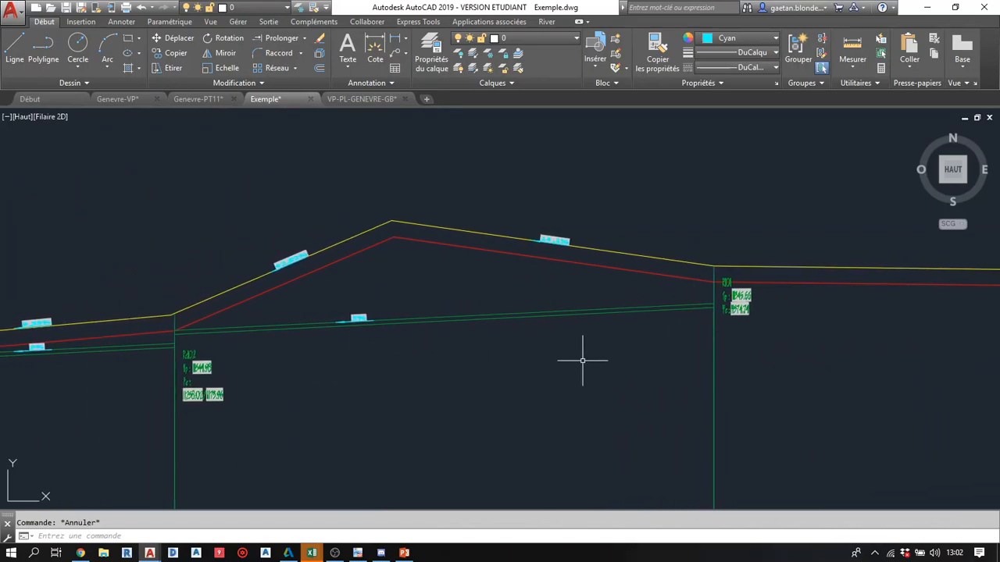
middle_click_drag(468, 355, 530, 345)
middle_click_drag(317, 356, 503, 342)
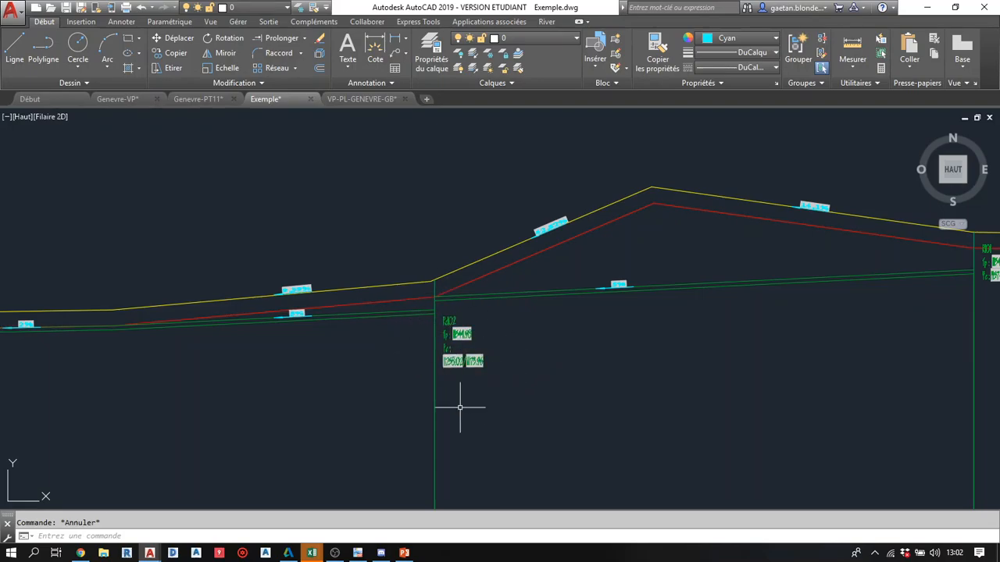
middle_click_drag(408, 375, 498, 349)
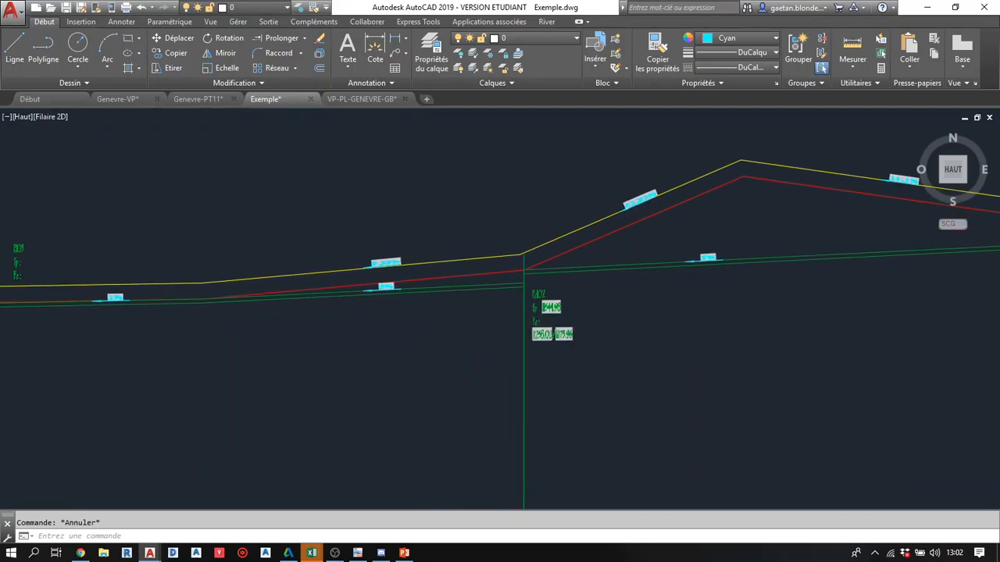
scroll(533, 283, "up", 6)
scroll(531, 277, "down", 3)
scroll(524, 283, "up", 4)
scroll(507, 277, "down", 2)
scroll(212, 362, "down", 4)
middle_click_drag(210, 362, 378, 344)
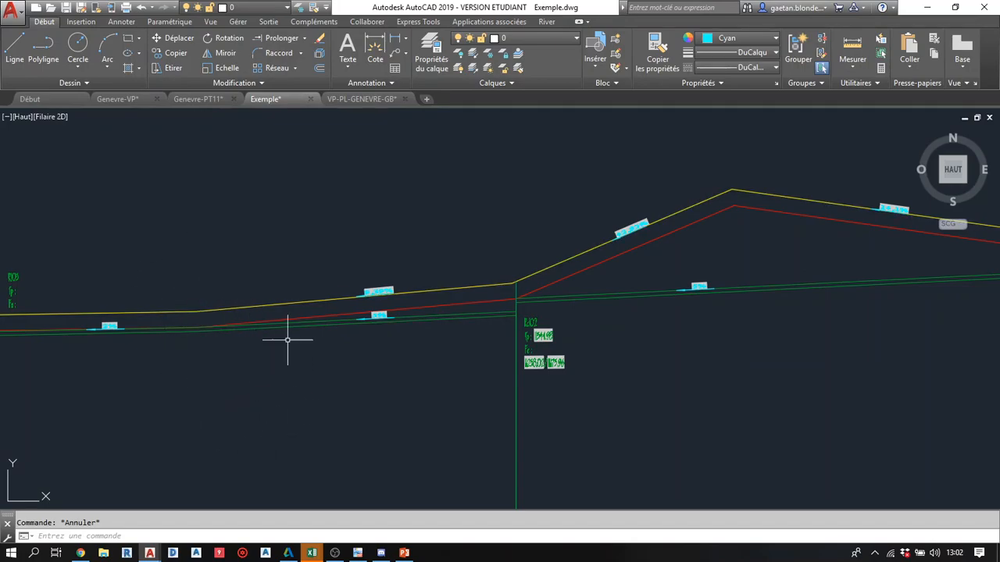
middle_click_drag(356, 320, 505, 315)
scroll(511, 316, "up", 4)
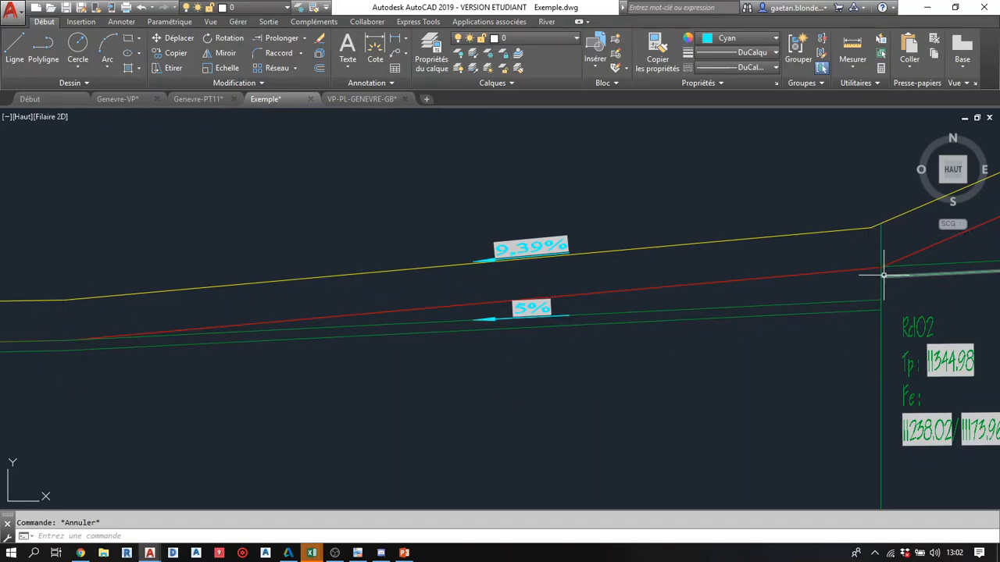
- Highlight the lower pipe line of the 5% section to compare its ends with the Rd102 Fe elevations, then clear the selection
left_click(863, 308)
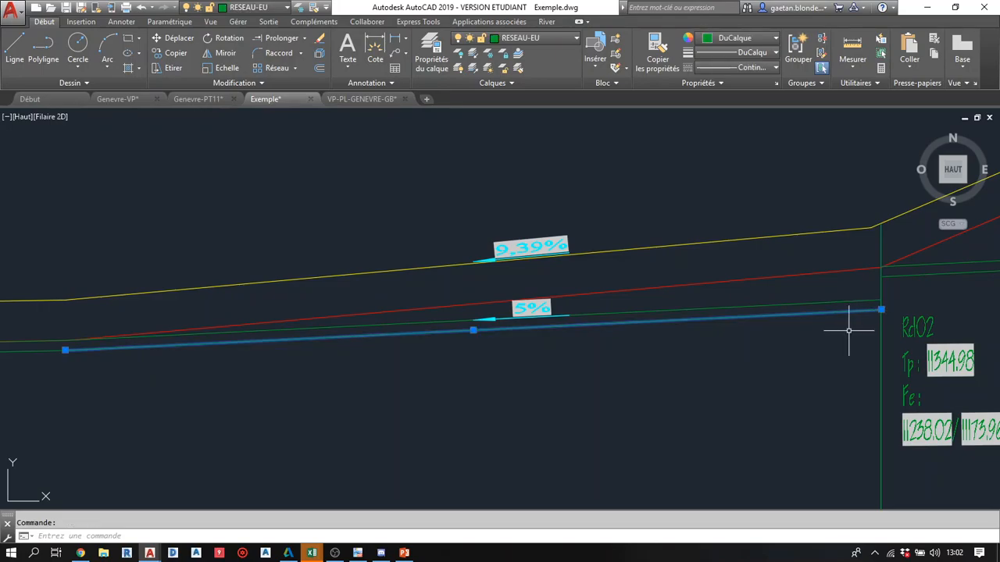
middle_click_drag(850, 364, 785, 325)
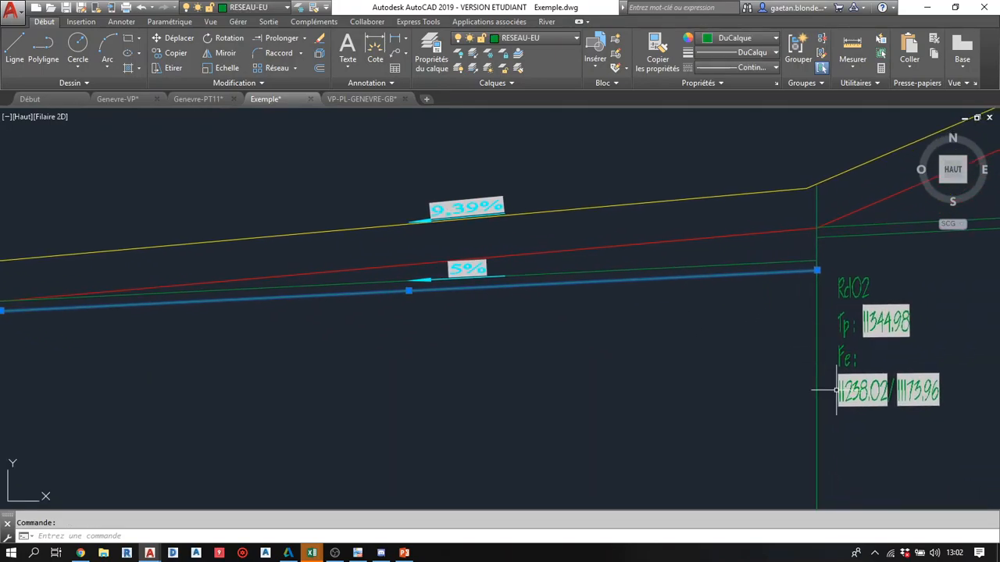
left_click(640, 385)
middle_click_drag(99, 374, 408, 351)
key("Escape")
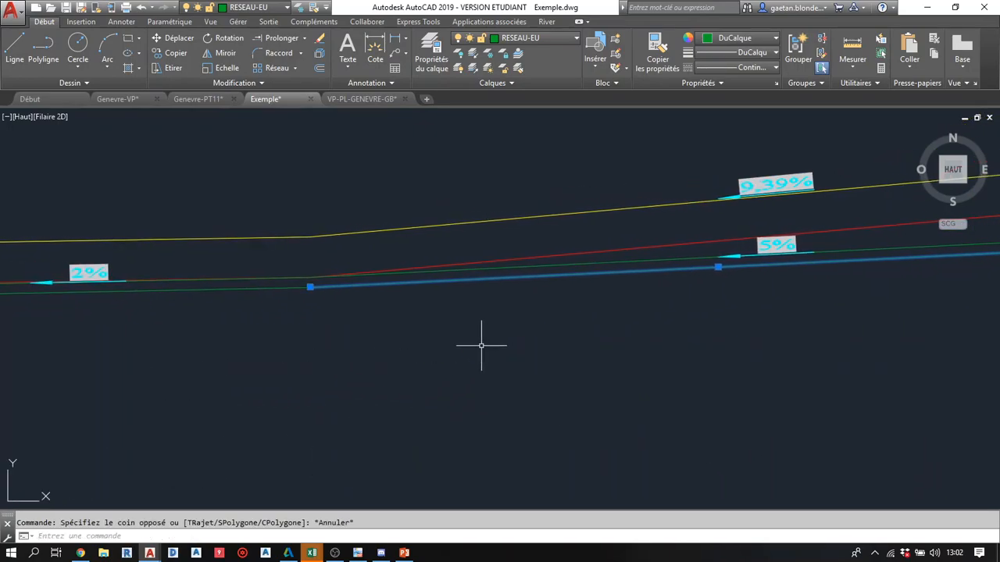
key("Escape")
- Move the R103 label to just above the road line at the break between the 2% and 5% sections
scroll(374, 351, "down", 2)
left_click(165, 272)
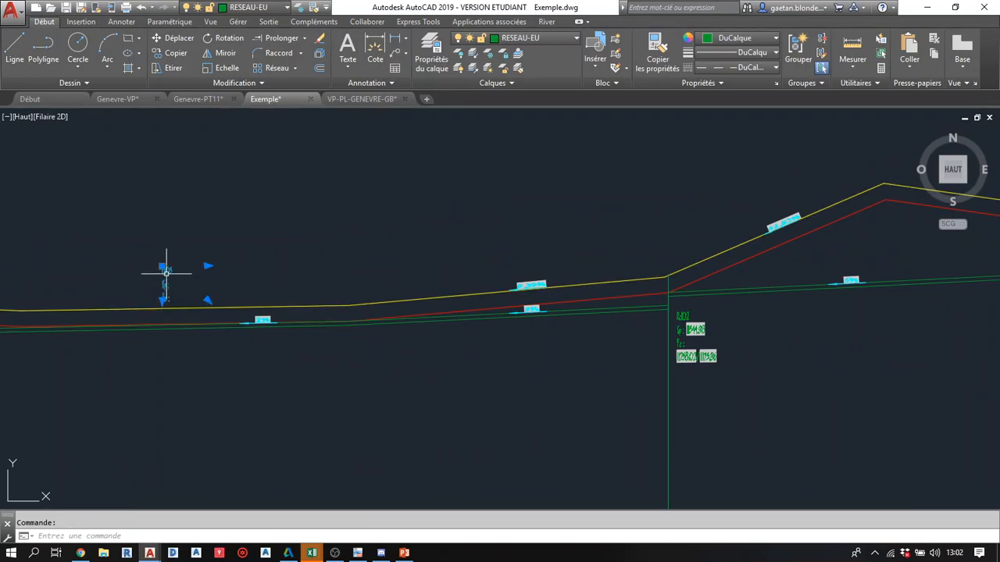
left_click(162, 267)
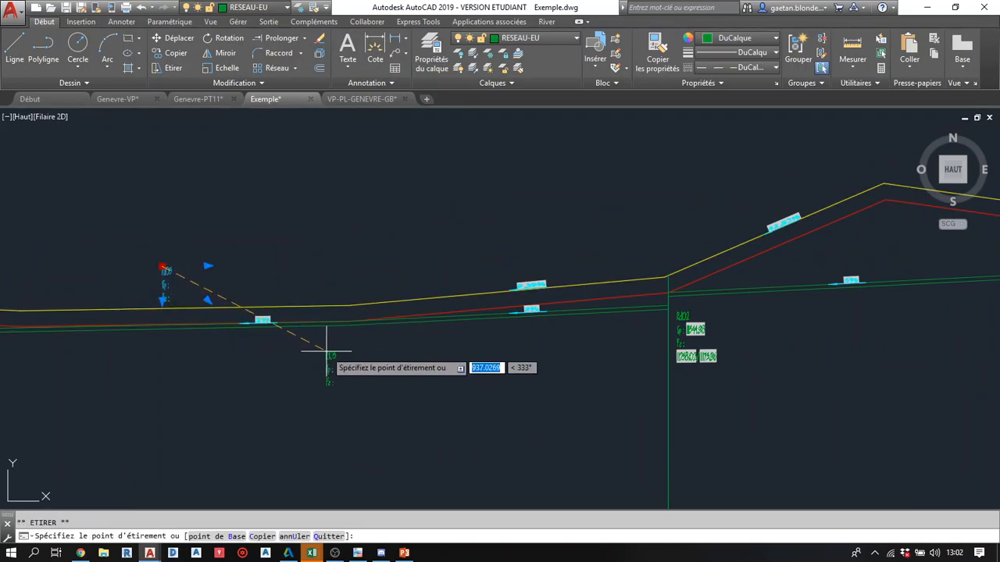
middle_click_drag(331, 311, 401, 346)
left_click(397, 301)
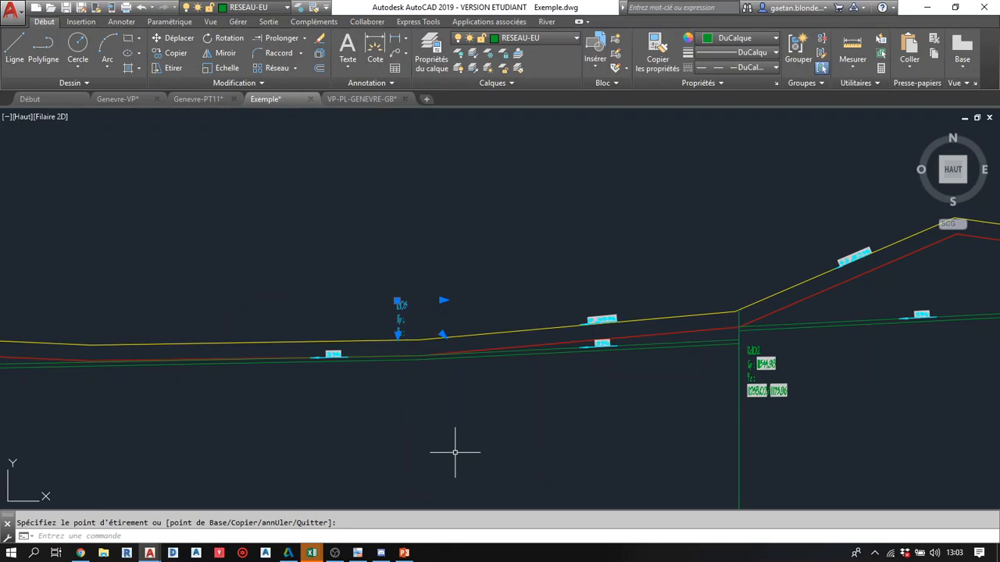
key("Escape")
scroll(426, 374, "up", 2)
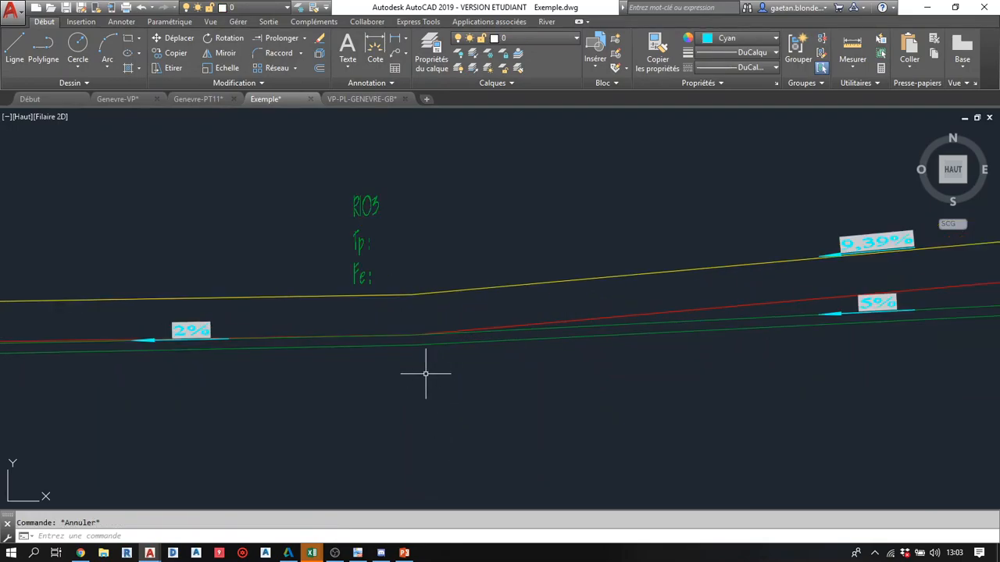
- Highlight the magenta base line and the red cover line to examine their relation across the whole profile, then clear the selection
scroll(426, 374, "down", 5)
middle_click_drag(426, 397, 420, 286)
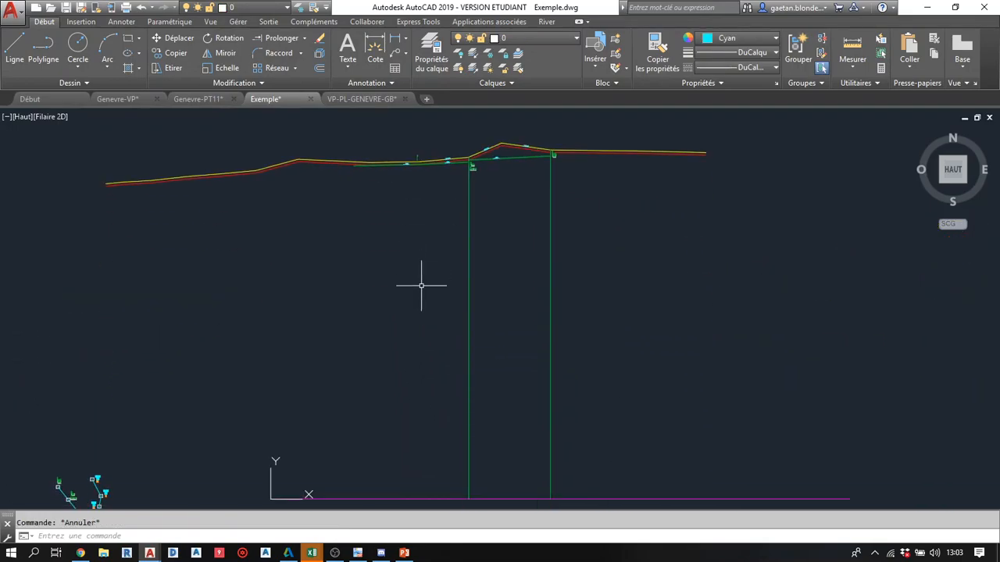
scroll(421, 285, "down", 3)
left_click(420, 423)
left_click(417, 411)
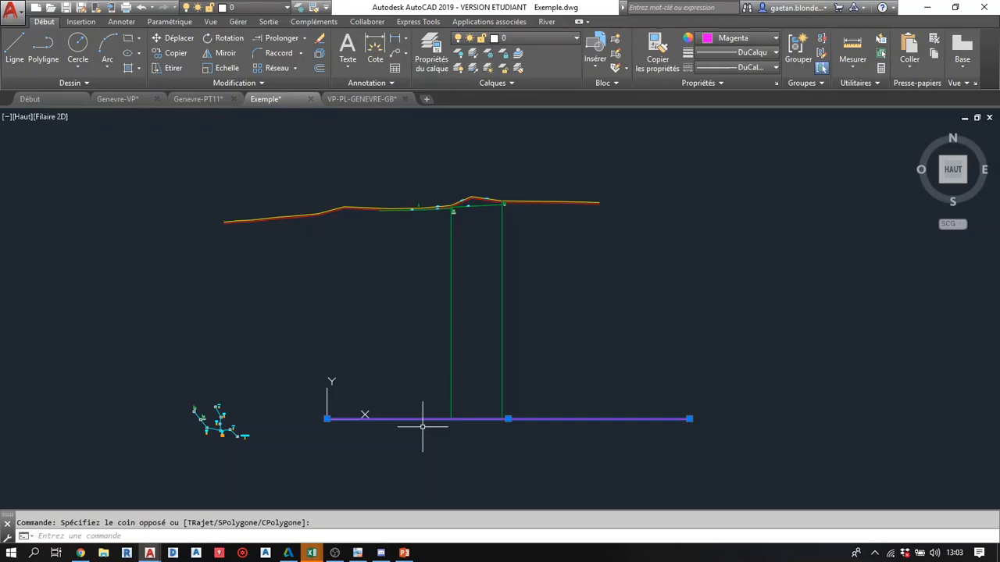
key("Escape")
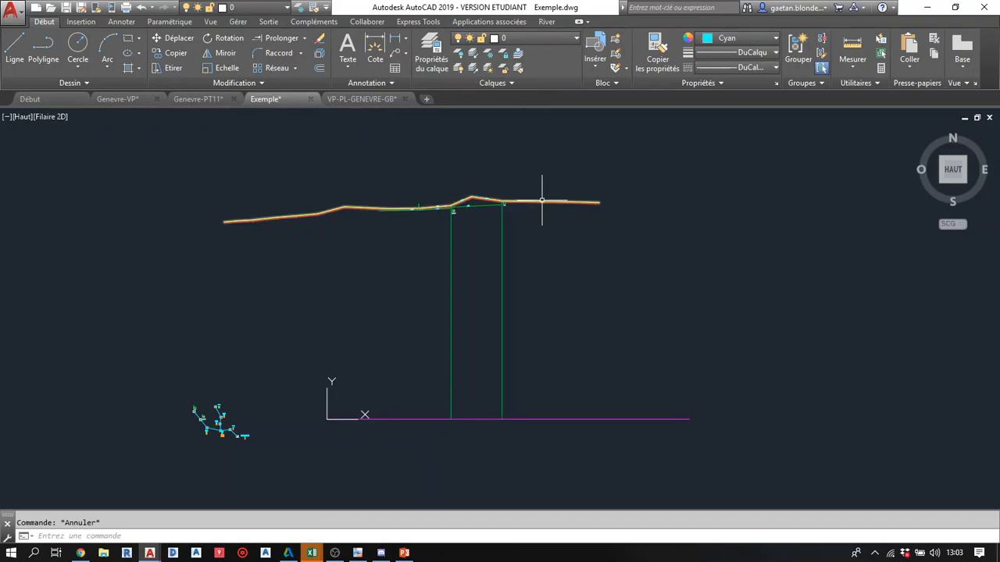
left_click(541, 202)
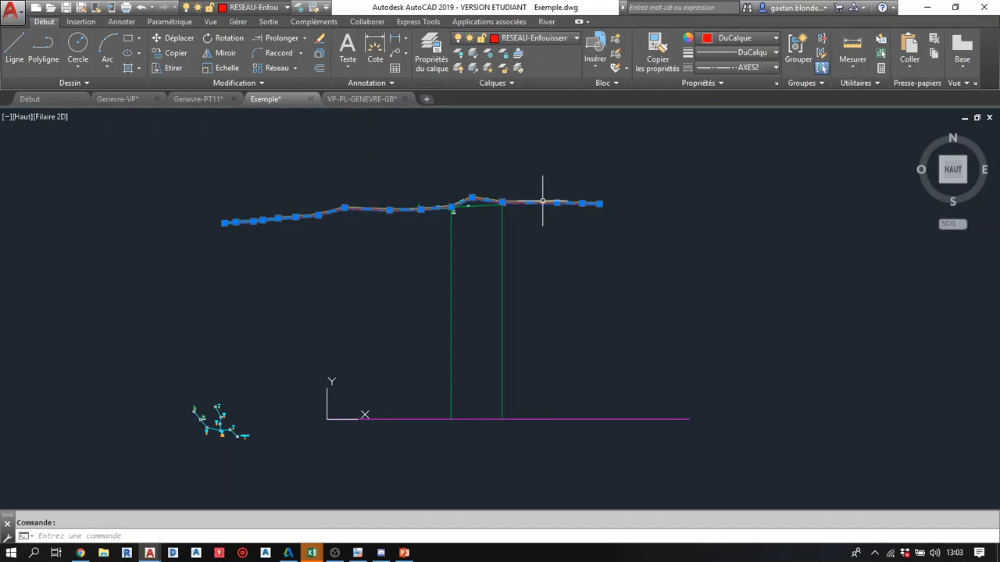
left_click(401, 422)
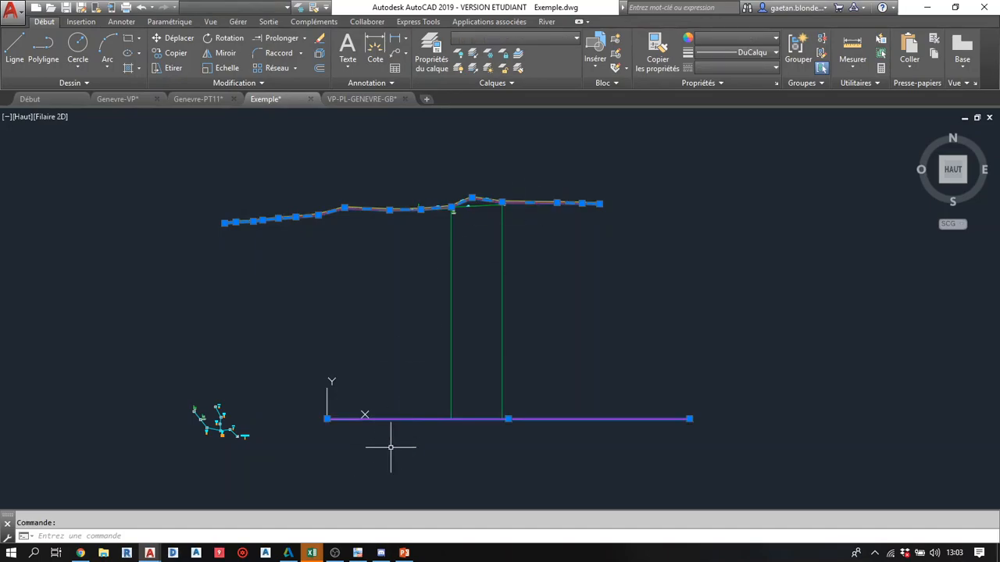
key("Escape")
- Draw a very short vertical line beside the R103 label, above the road line
middle_click_drag(448, 263, 458, 292)
scroll(457, 292, "up", 4)
scroll(441, 241, "up", 4)
middle_click_drag(450, 234, 462, 290)
scroll(490, 263, "up", 3)
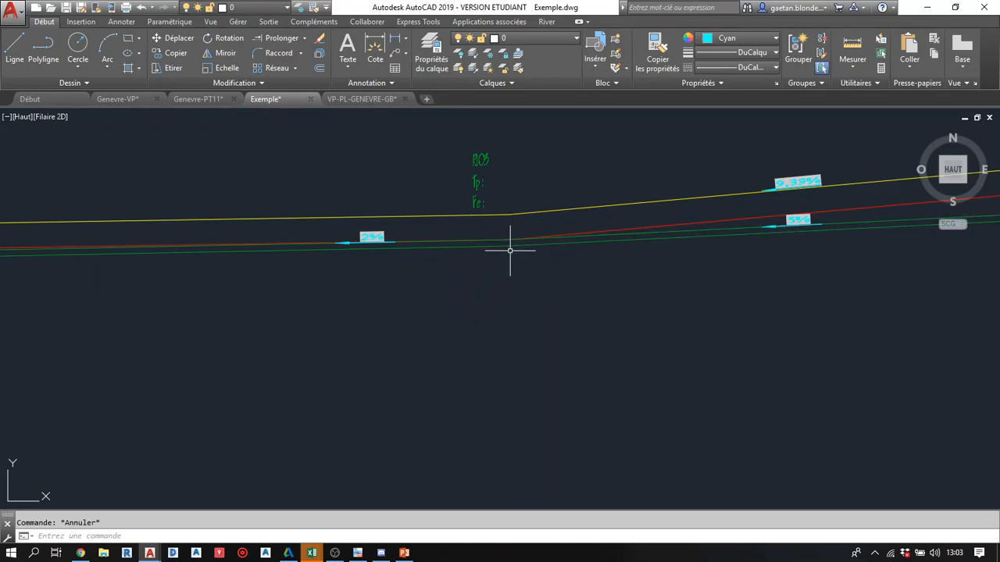
type("l")
key("Return")
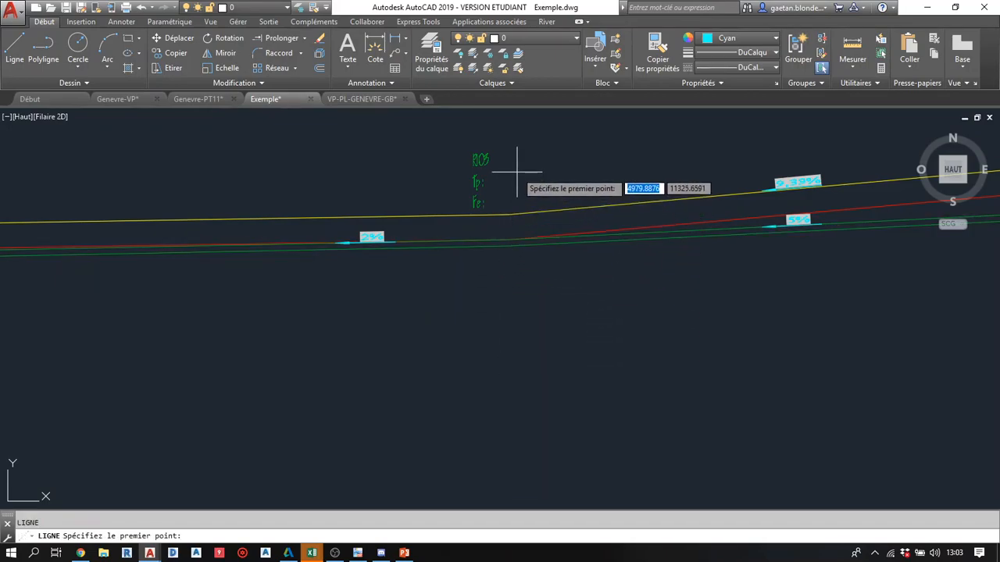
left_click(507, 175)
left_click(506, 166)
key("Return")
- Draw a vertical line from the upper pipe line's slope break at R103 up past the road line
key("Return")
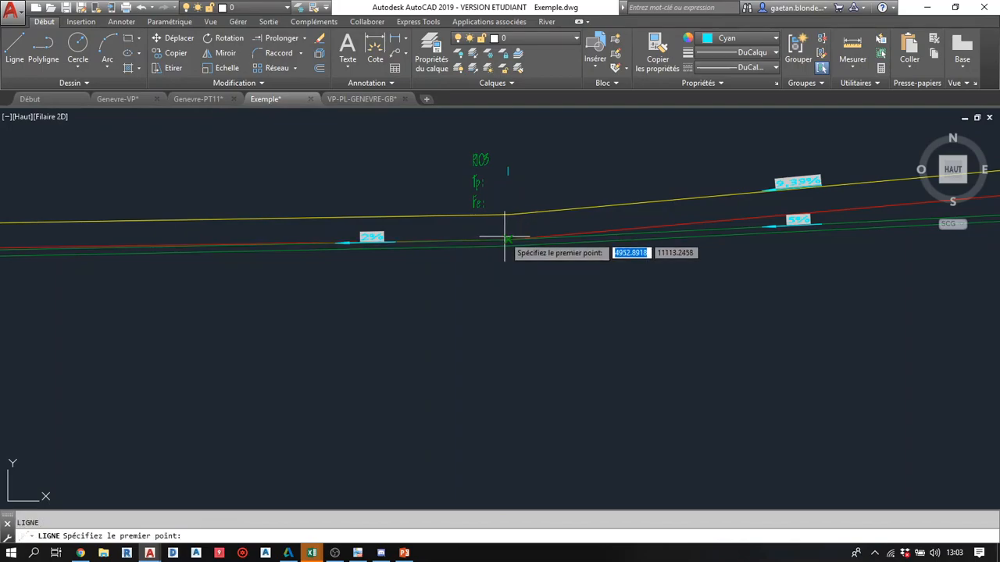
left_click(507, 240)
left_click(508, 121)
key("Return")
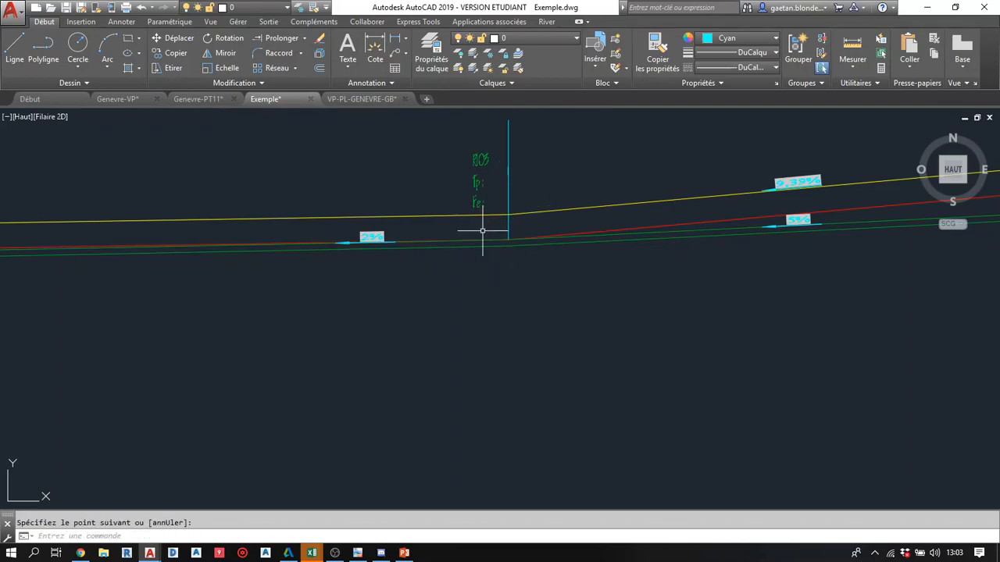
key("Escape")
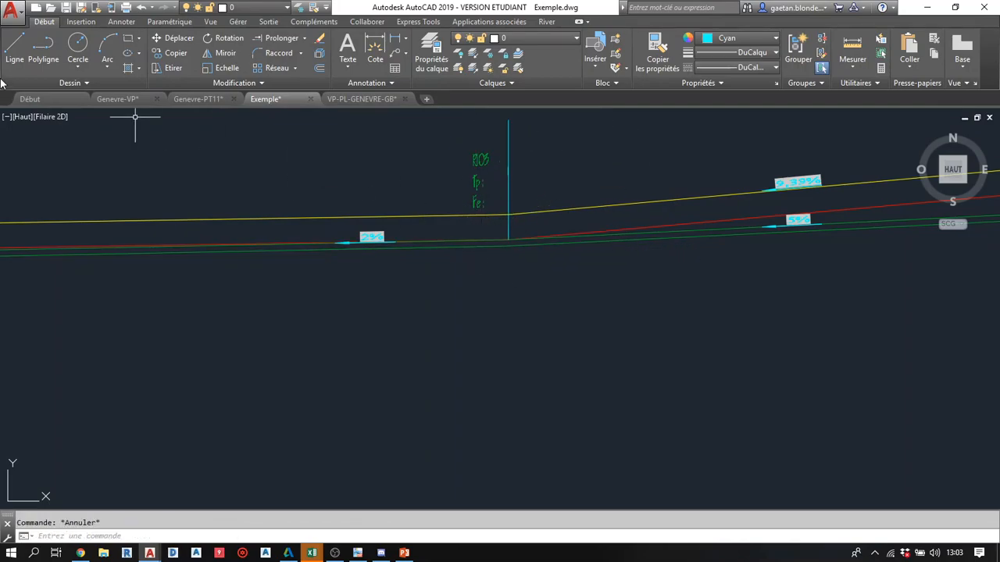
- Make Reseau-EU-Regard the current layer and assign the long R103 vertical line to it
left_click(286, 7)
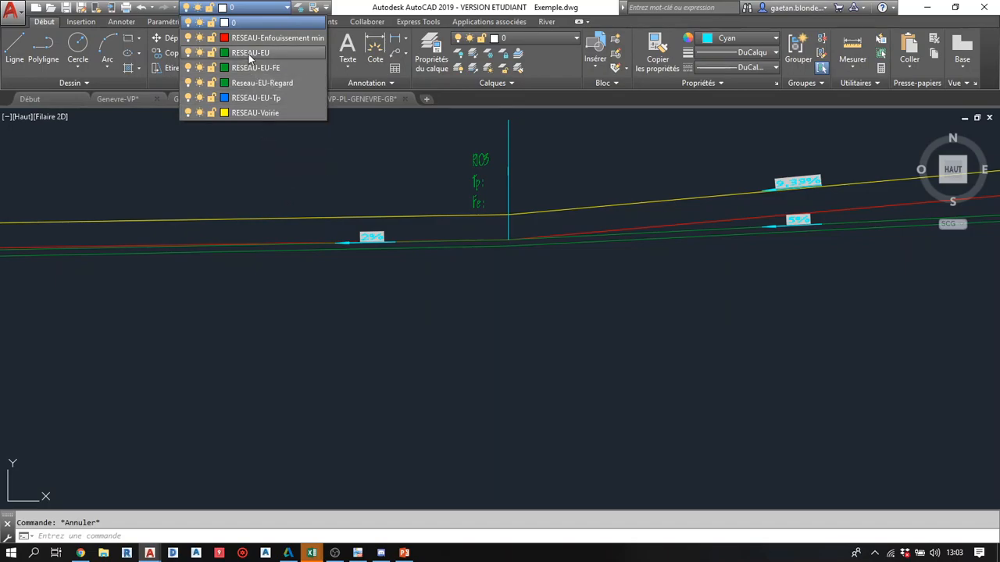
left_click(258, 83)
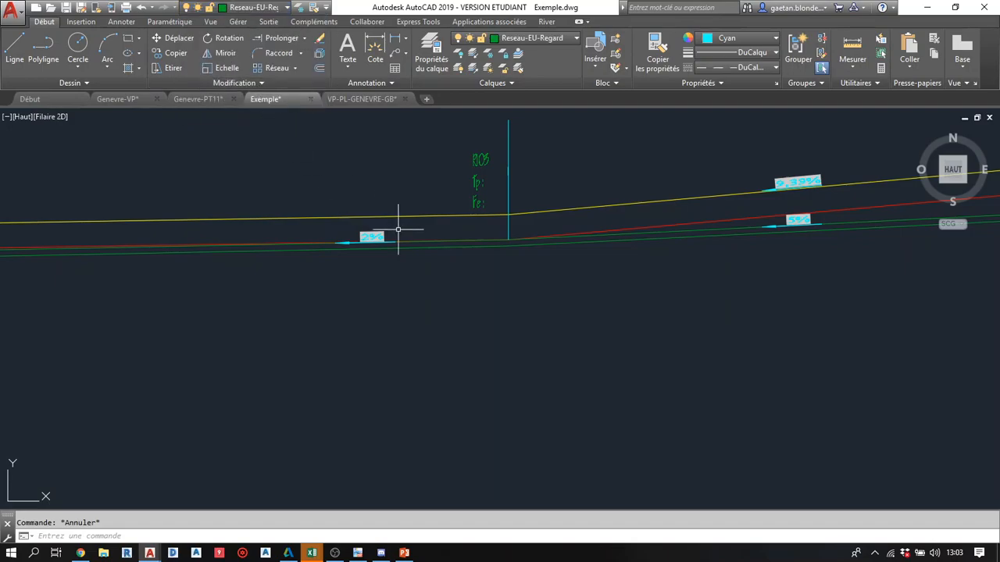
left_click(508, 202)
left_click(357, 117)
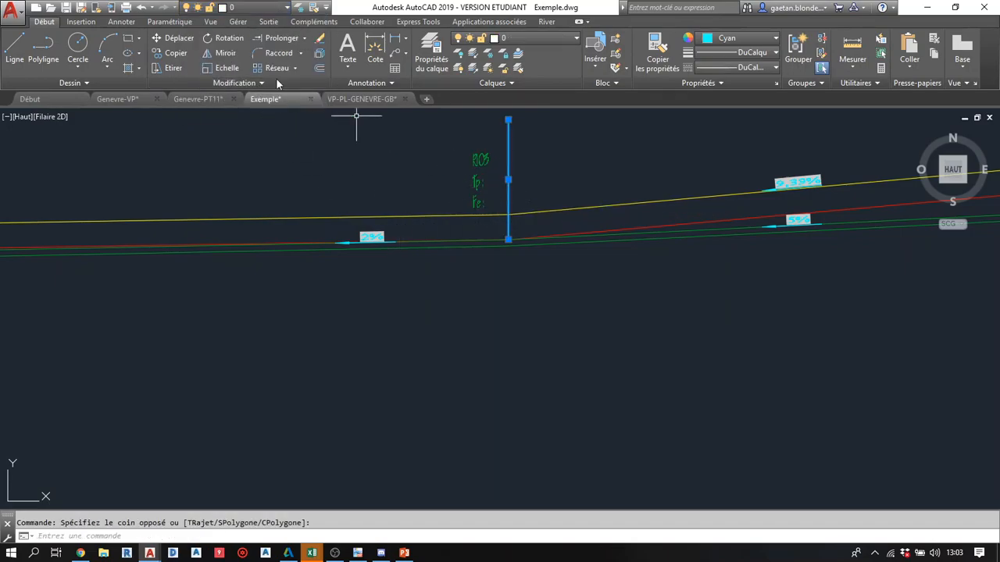
left_click(252, 10)
left_click(250, 85)
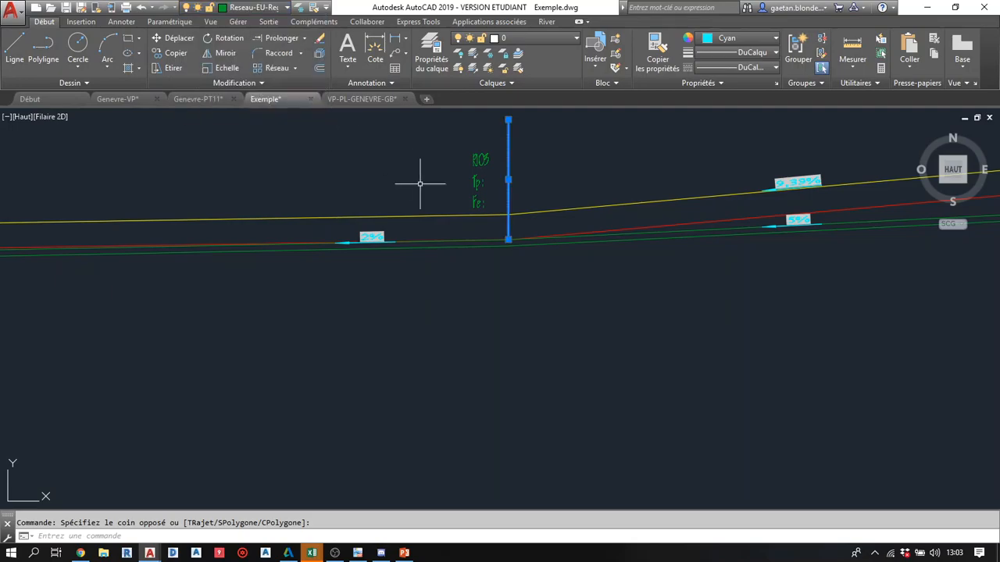
- Stretch the R103 vertical's lower end to the lower pipe line and shorten its upper end to slightly above the road line
left_click(485, 246)
left_click(508, 240)
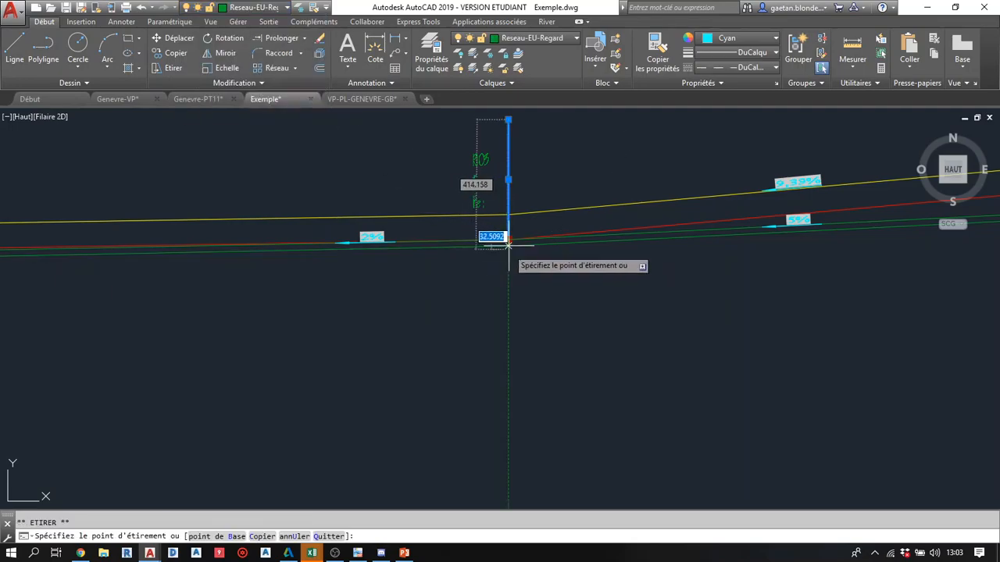
left_click(508, 246)
left_click(508, 119)
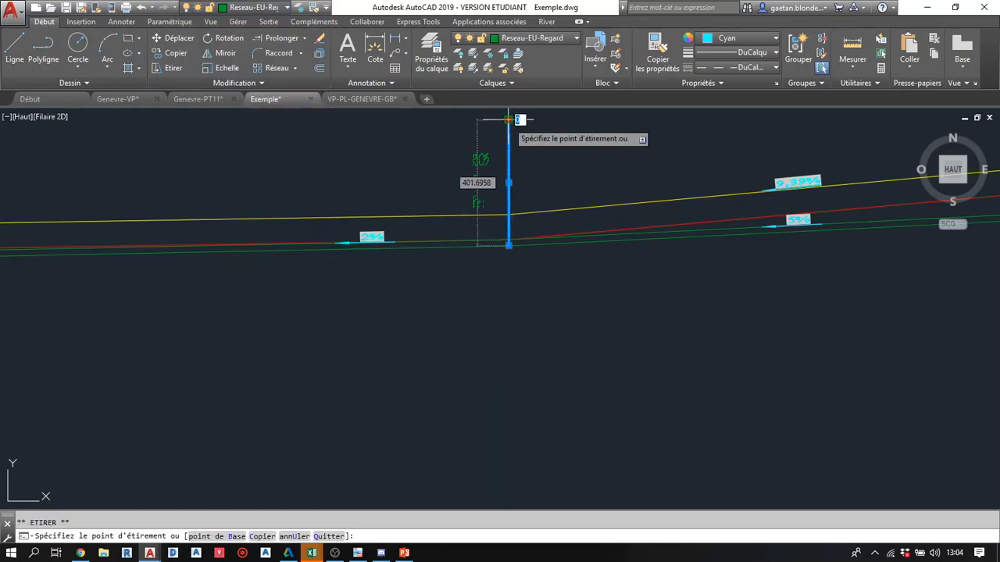
scroll(509, 230, "up", 5)
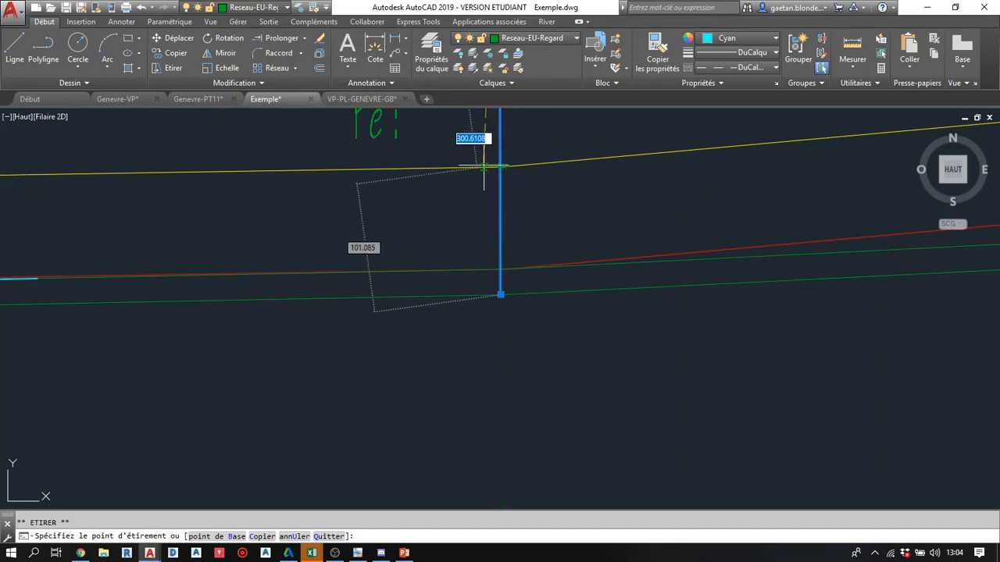
middle_click_drag(494, 139, 517, 260)
key("Escape")
type("l")
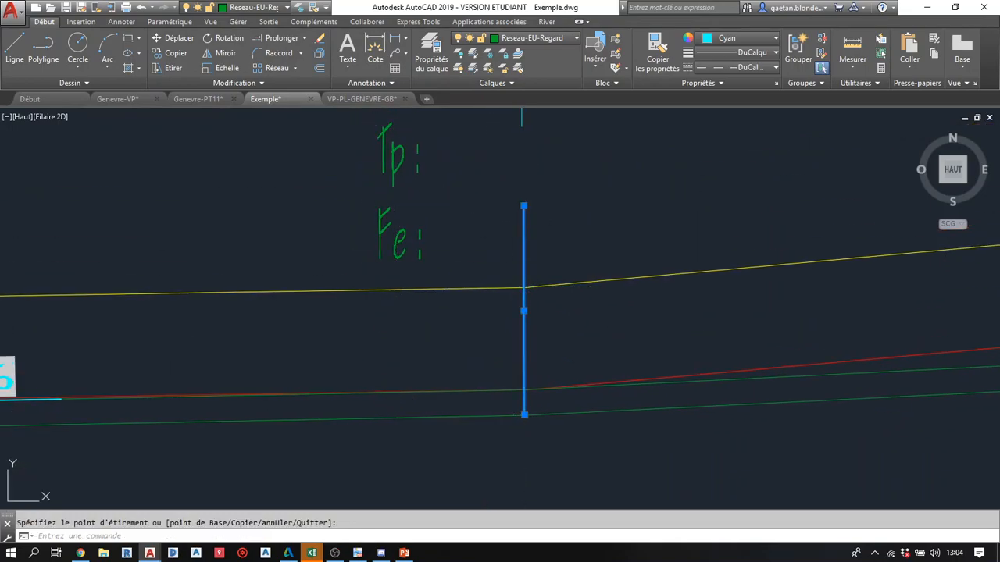
key("Return")
type("aj")
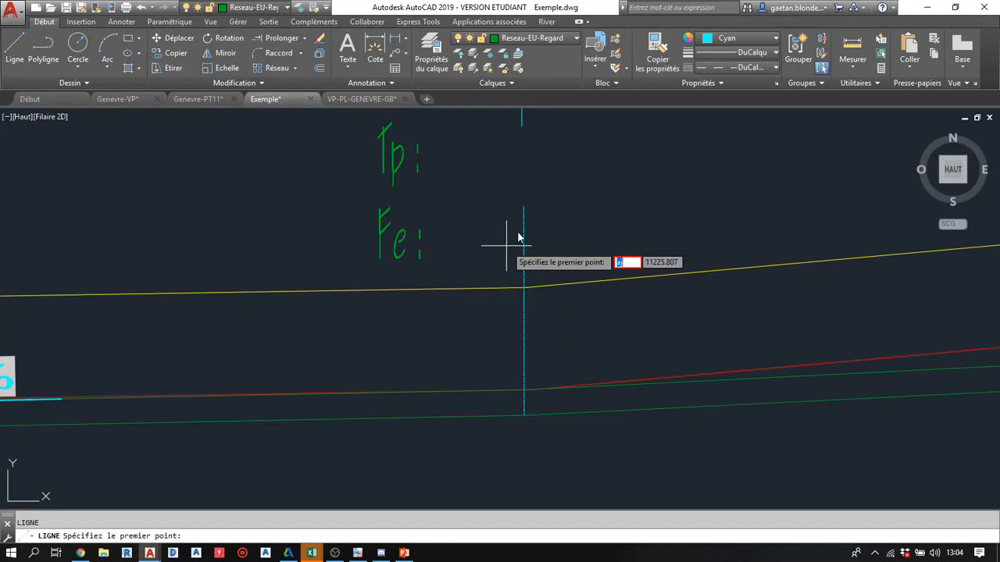
key("Escape")
- Trim the part of the R103 vertical that projects above the yellow road line
type("aj")
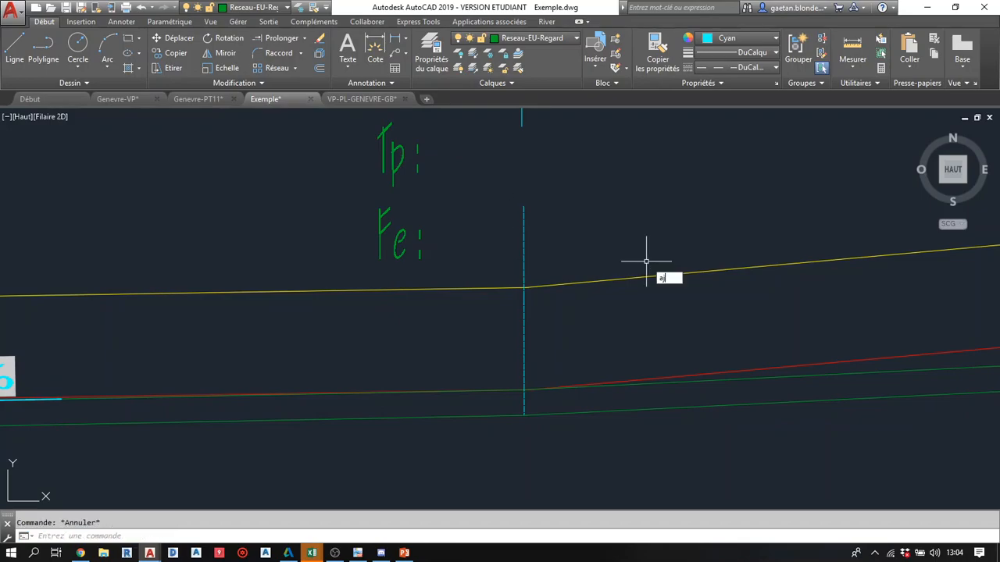
key("Return")
left_click_drag(609, 200, 444, 262)
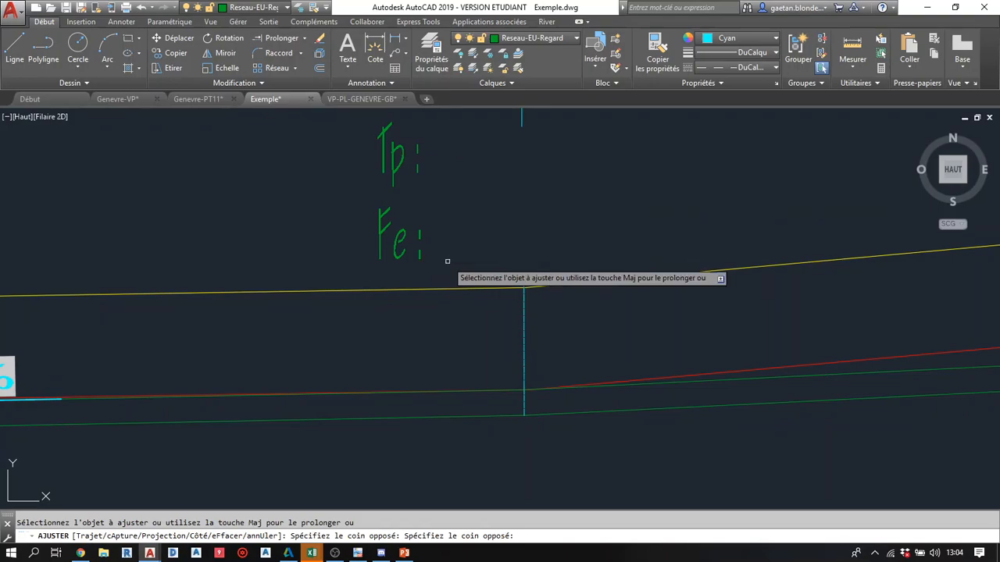
left_click(523, 281)
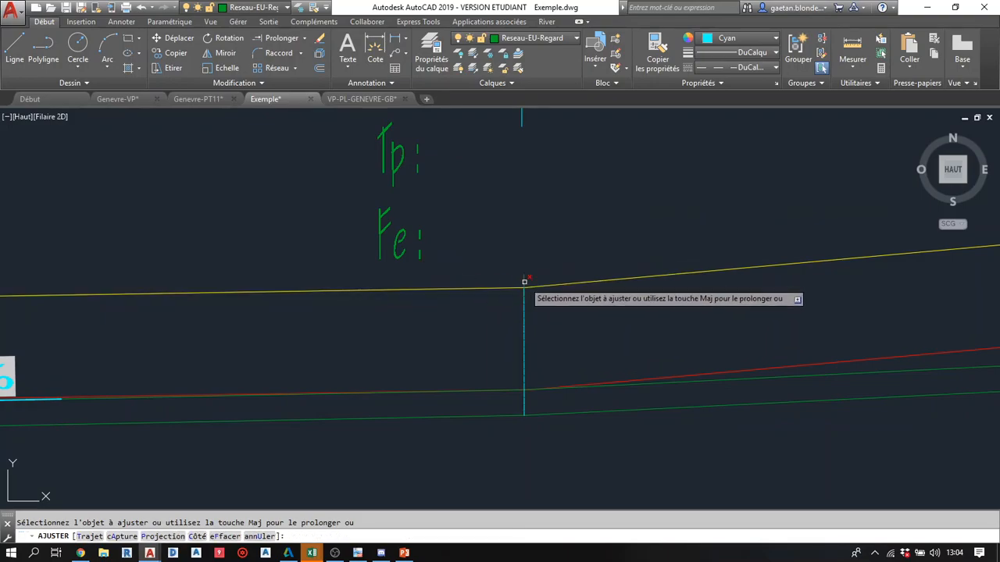
key("Escape")
- Delete the stray short vertical line above R103
left_click(544, 128)
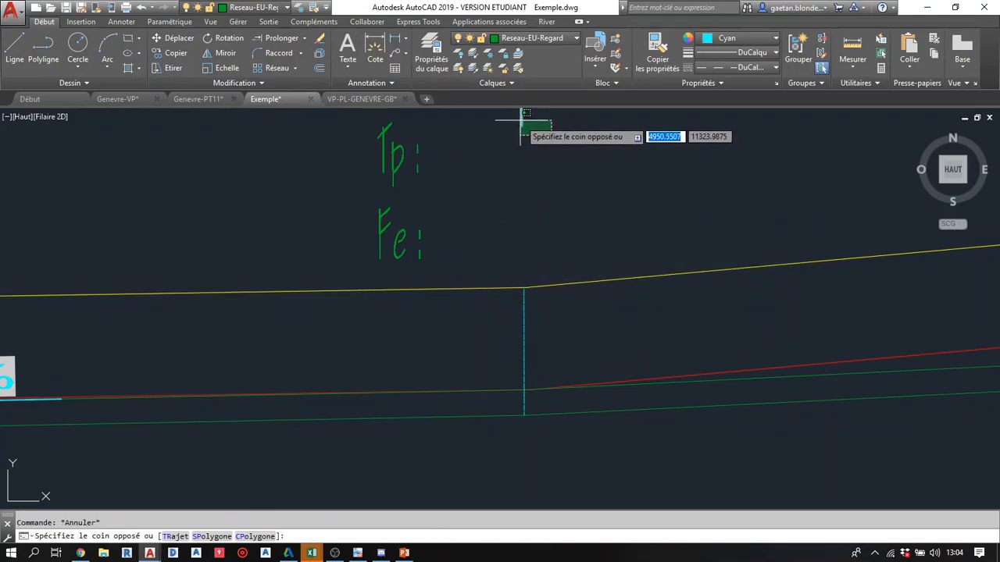
left_click(496, 113)
key("Delete")
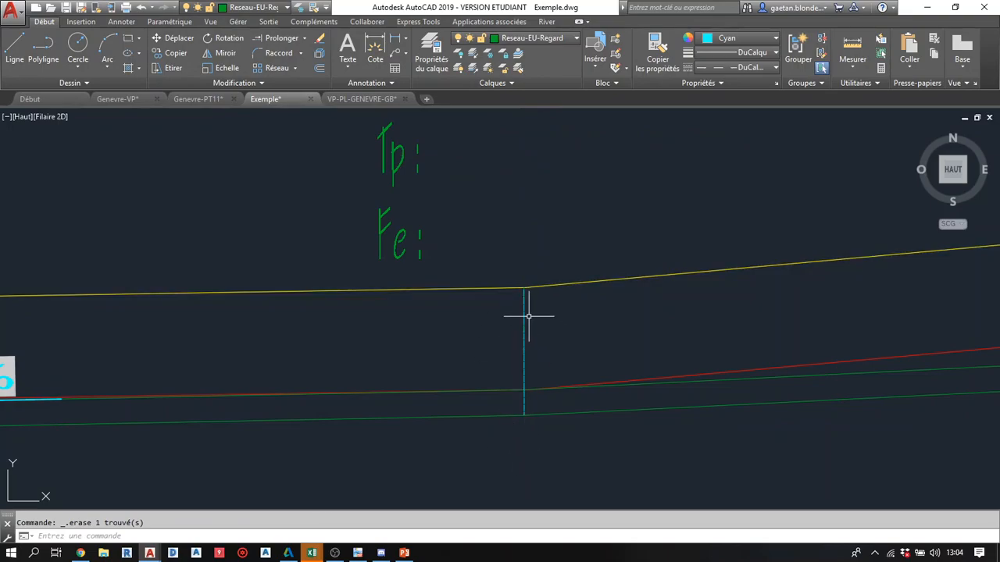
- Set the linetype of the Reseau-EU-Regard layer to Continuous and check the R103 vertical line
left_click(521, 320)
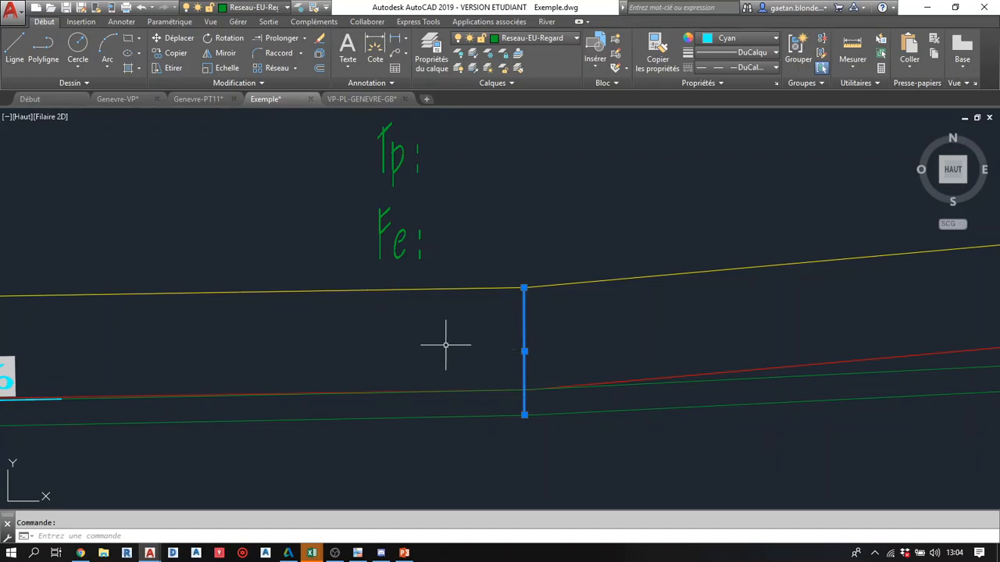
type("ca")
key("Return")
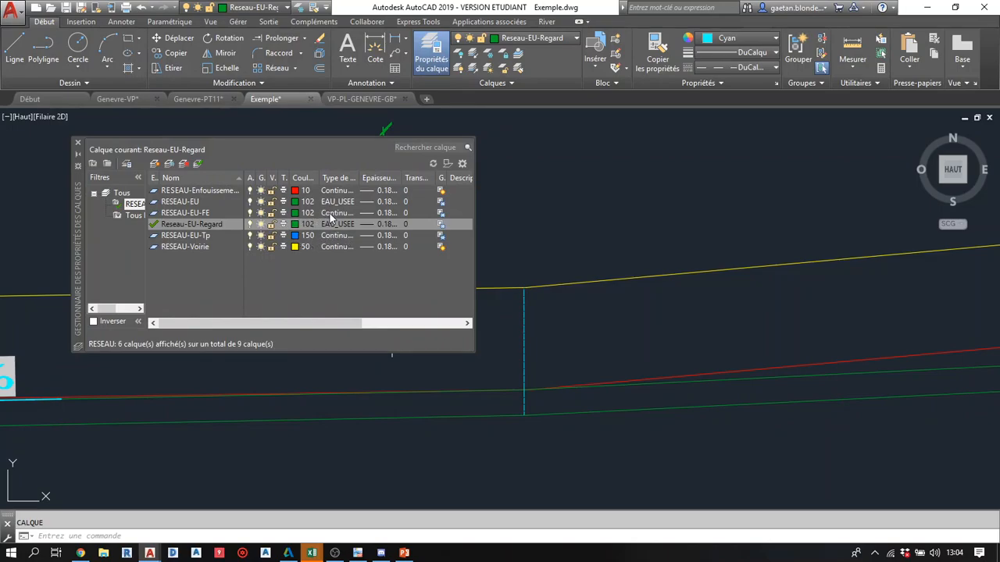
left_click(189, 203)
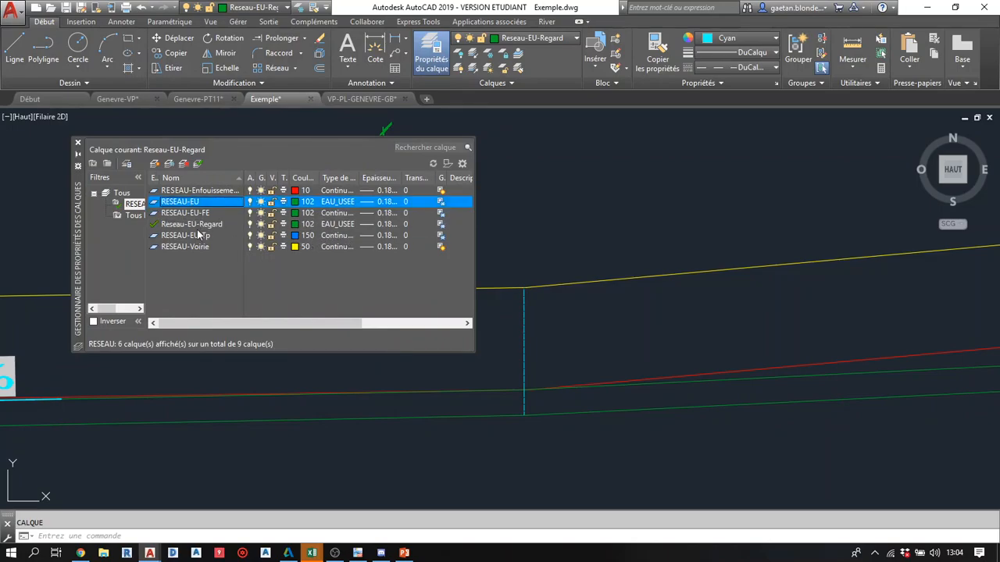
left_click(197, 224)
left_click(336, 225)
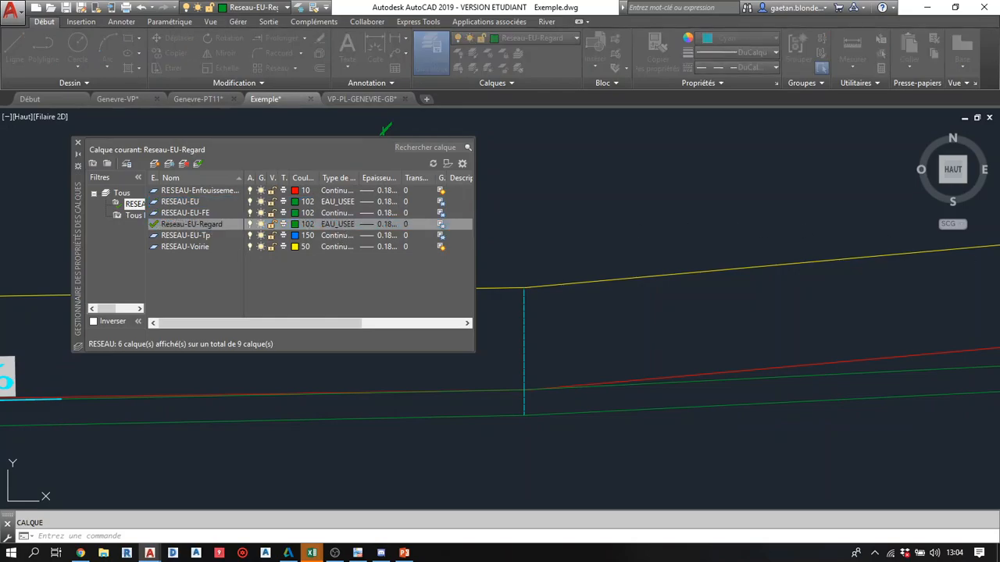
left_click(423, 413)
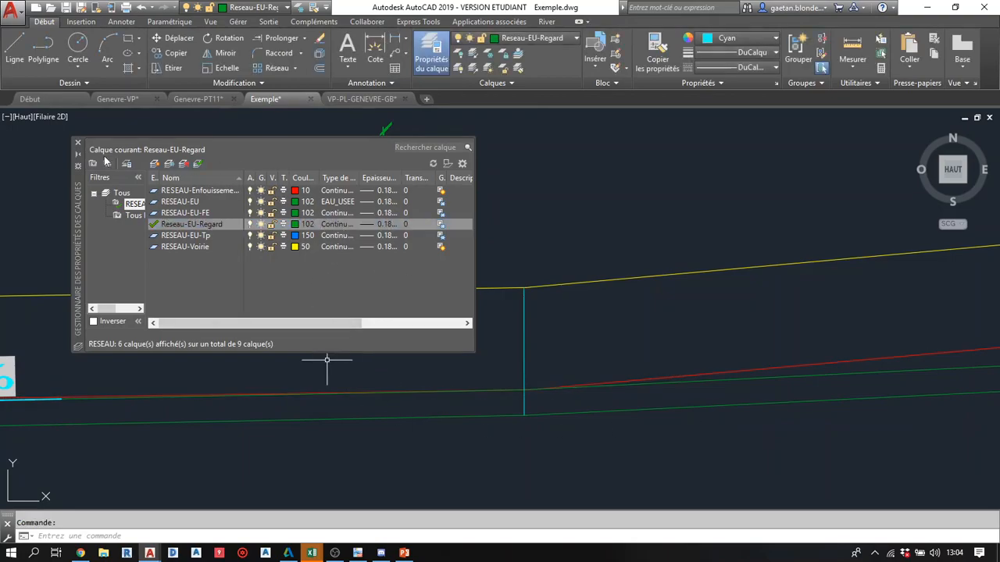
left_click(78, 143)
left_click(586, 340)
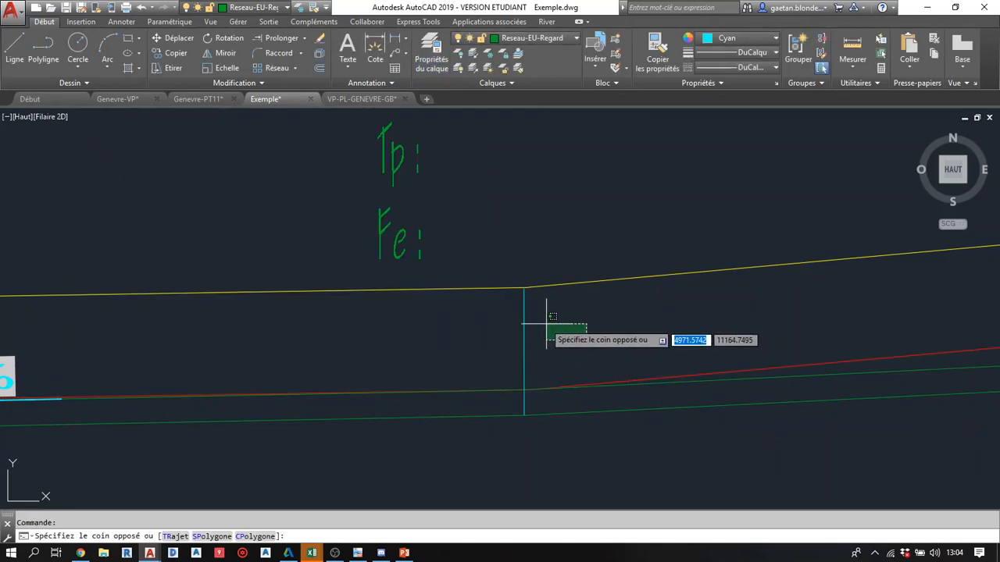
left_click(523, 328)
key("Escape")
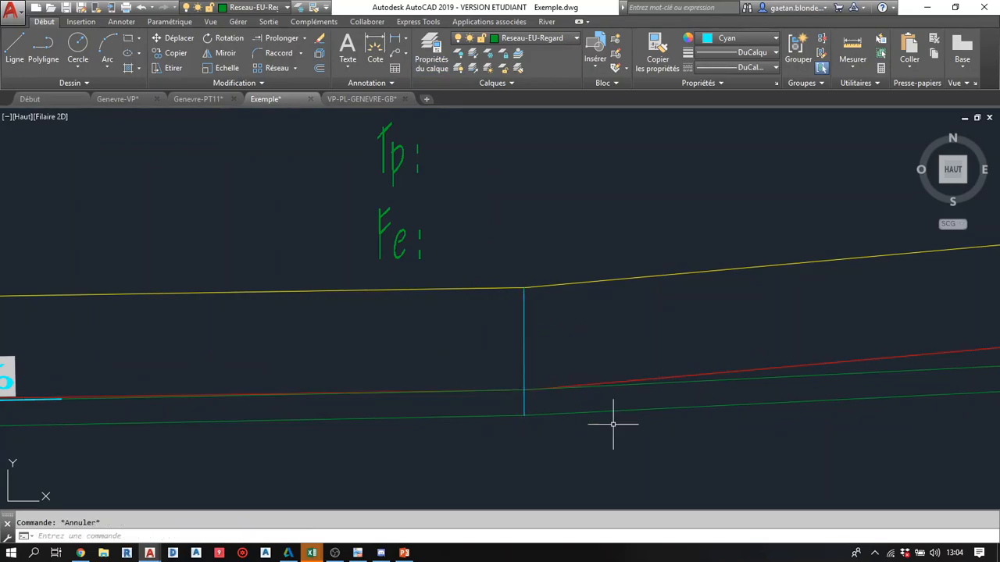
- Review the RESEAU-EU-FE and RESEAU-EU-Tp layers in the layer properties manager
type("ca")
key("Return")
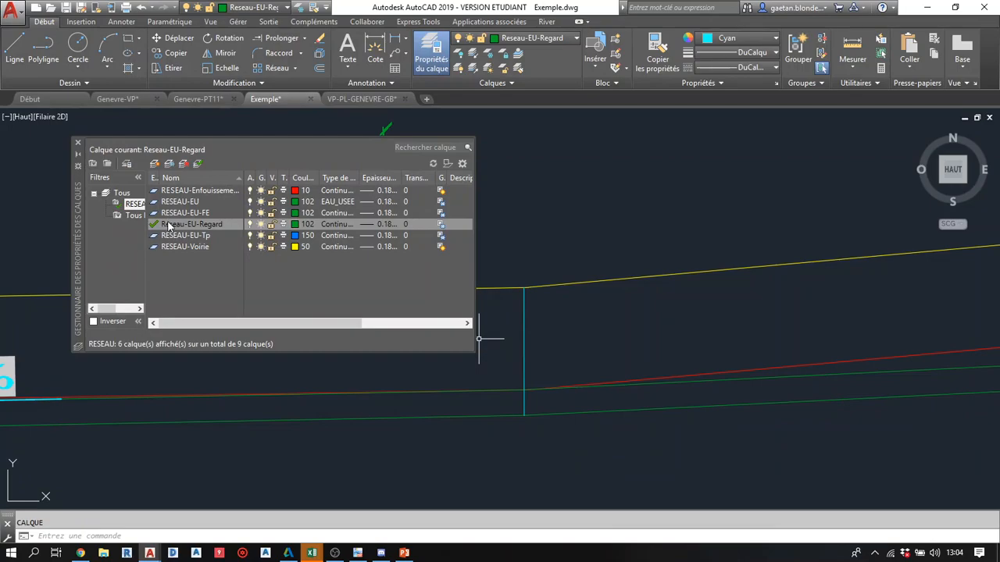
left_click(206, 213)
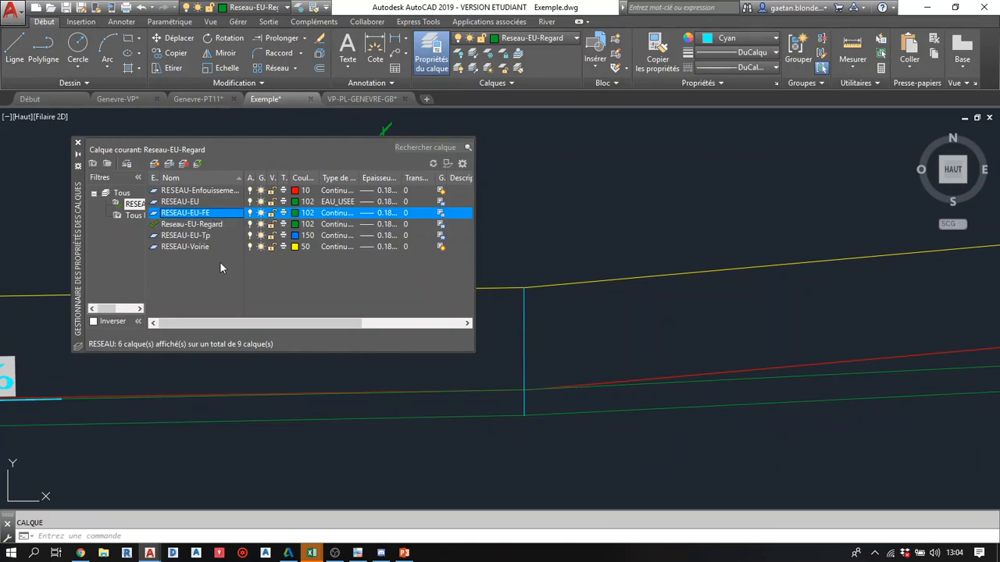
left_click(196, 236)
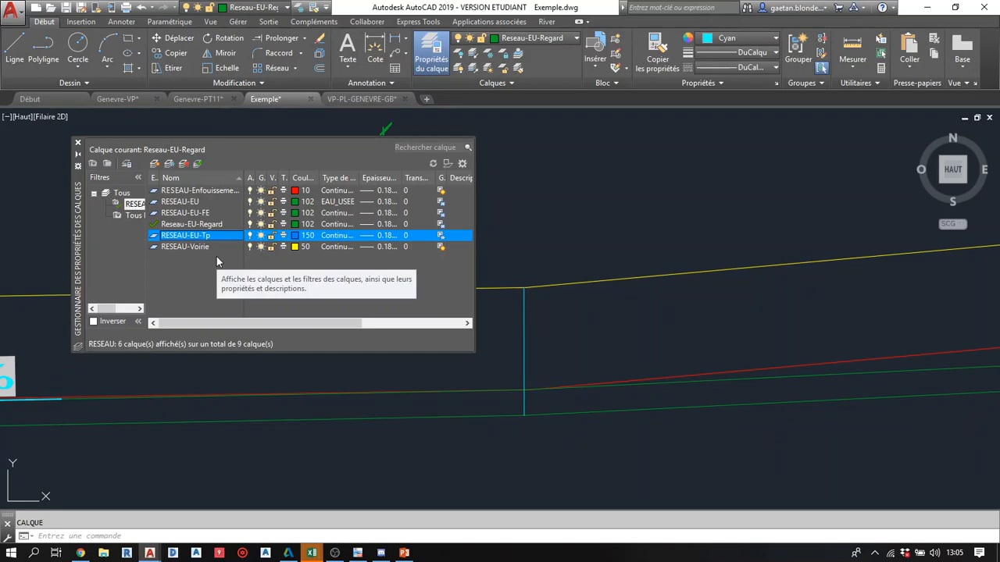
left_click(287, 213)
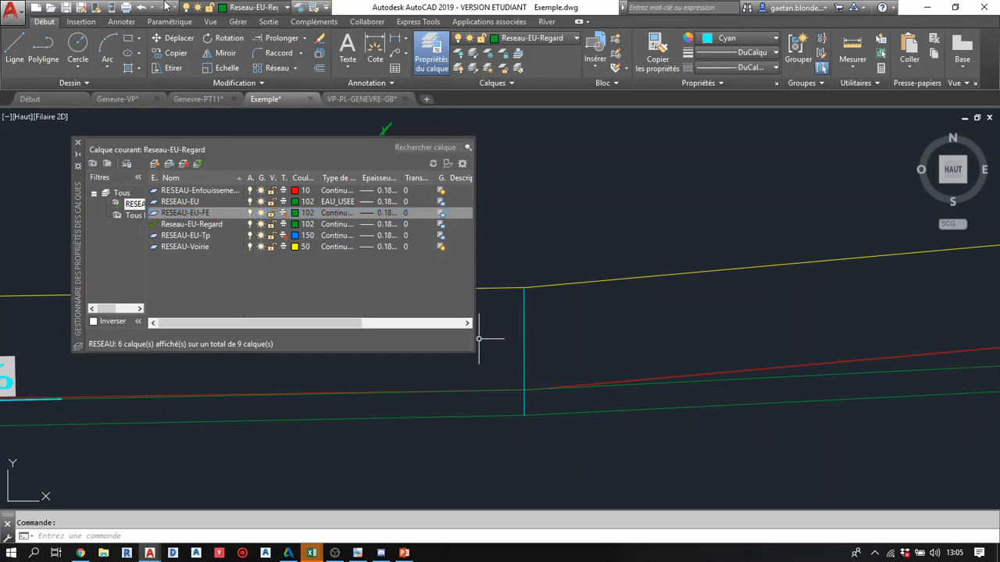
left_click(78, 145)
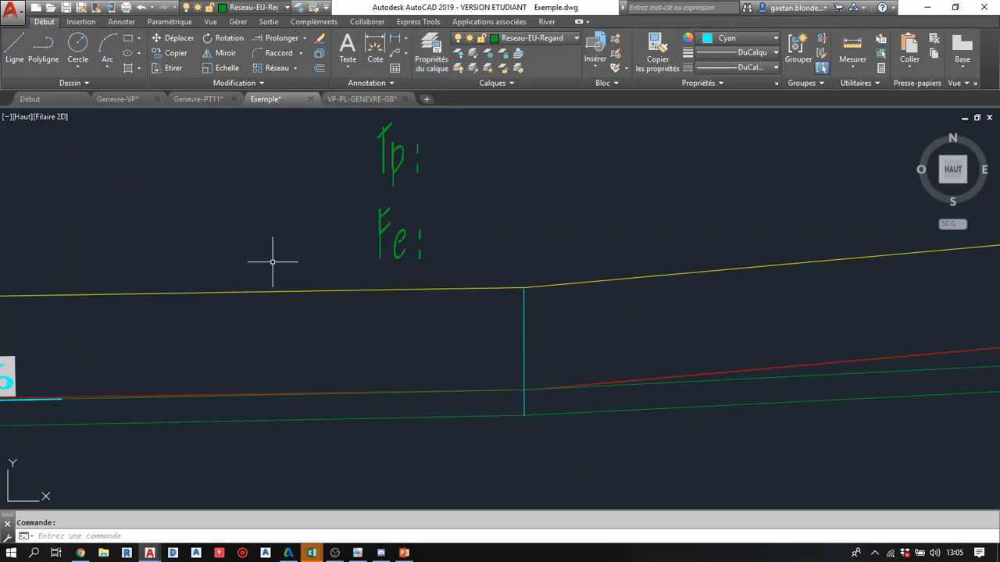
- Draw a vertical line from the lower pipe line at R103 down to the magenta baseline
middle_click_drag(464, 375, 424, 286)
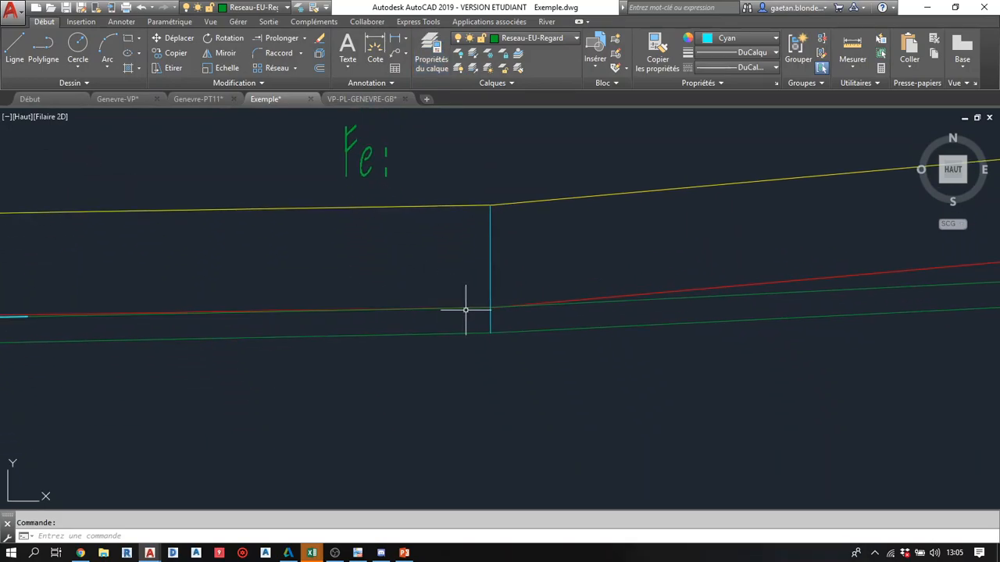
key("Return")
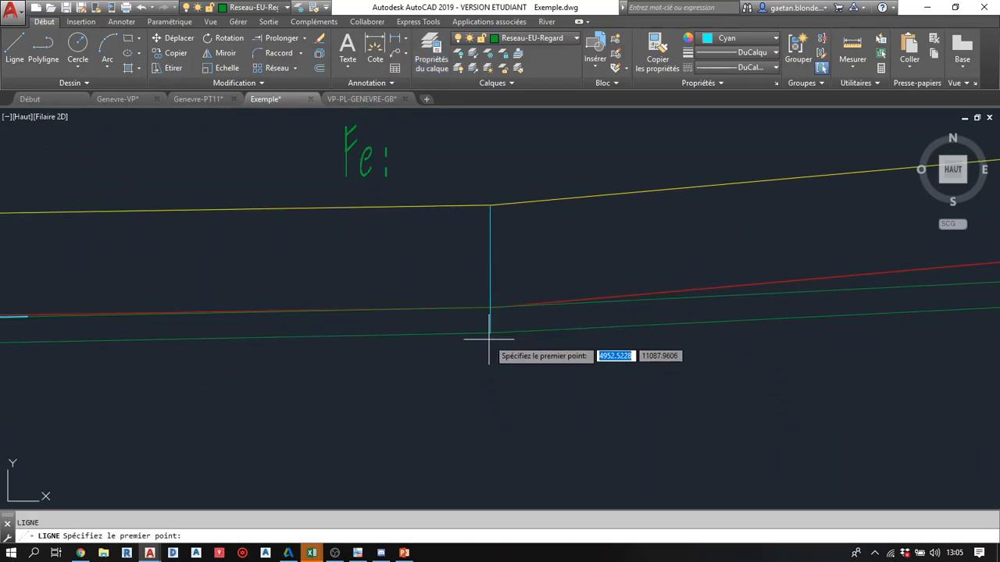
left_click(490, 333)
scroll(484, 347, "down", 3)
mouse_move(479, 422)
middle_mouse_down()
mouse_move(456, 196)
mouse_move(491, 111)
middle_mouse_up()
scroll(467, 152, "down", 5)
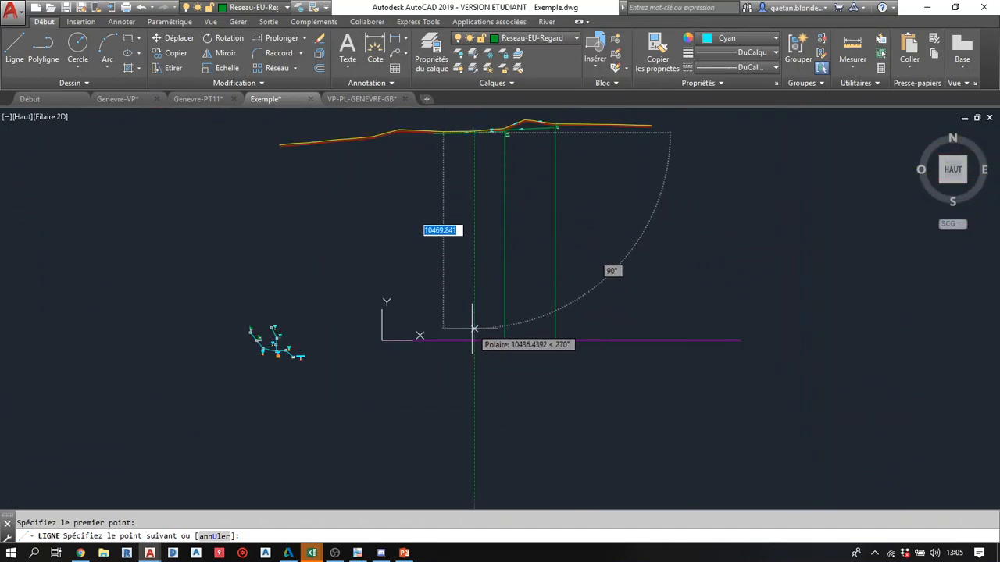
left_click(474, 340)
key("Escape")
- Assign the new R103 vertical below the pipe to the RESEAU-EU-FE layer and set its color to DuCalque
middle_click_drag(430, 168, 437, 289)
scroll(452, 275, "up", 5)
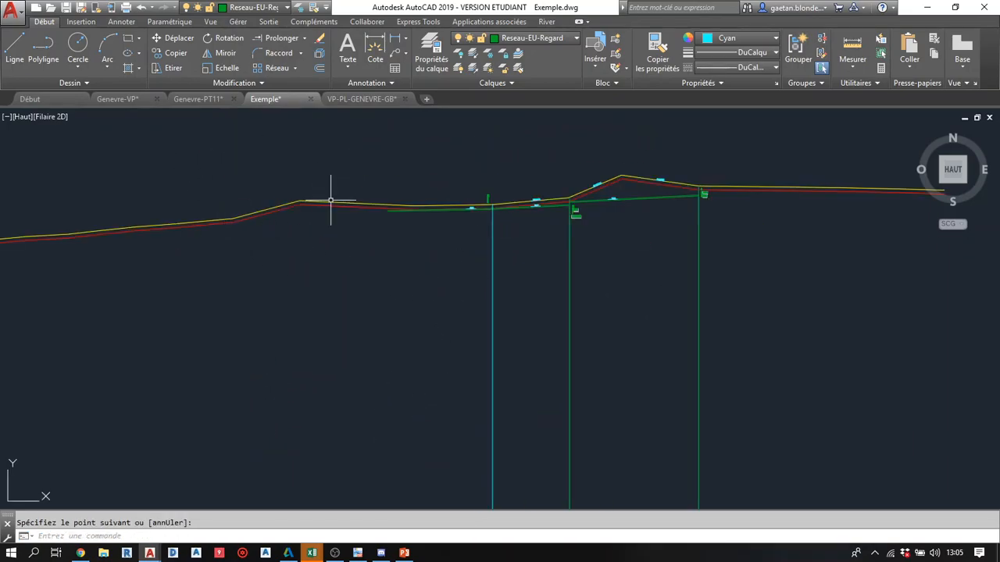
left_click(491, 351)
left_click(355, 174)
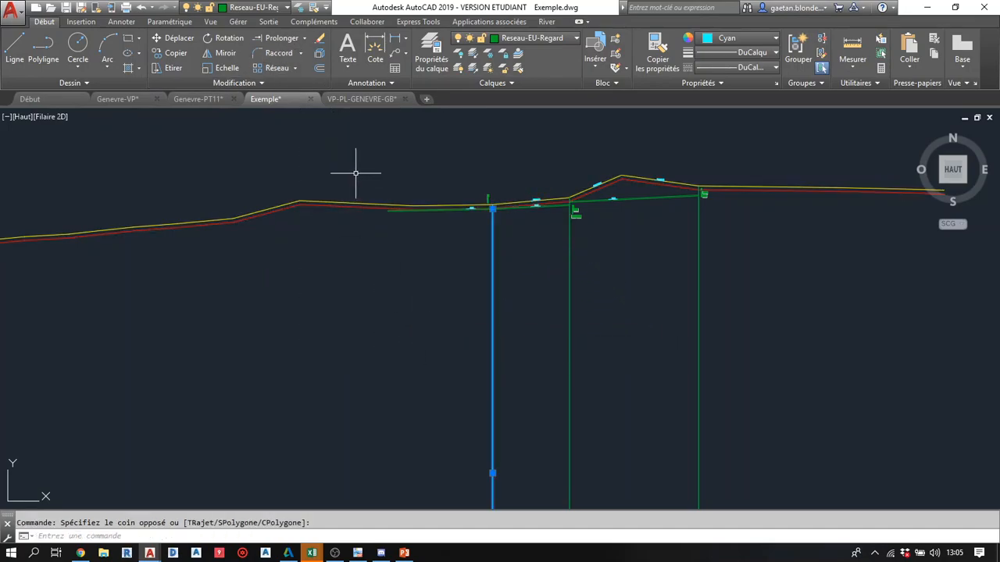
left_click(551, 43)
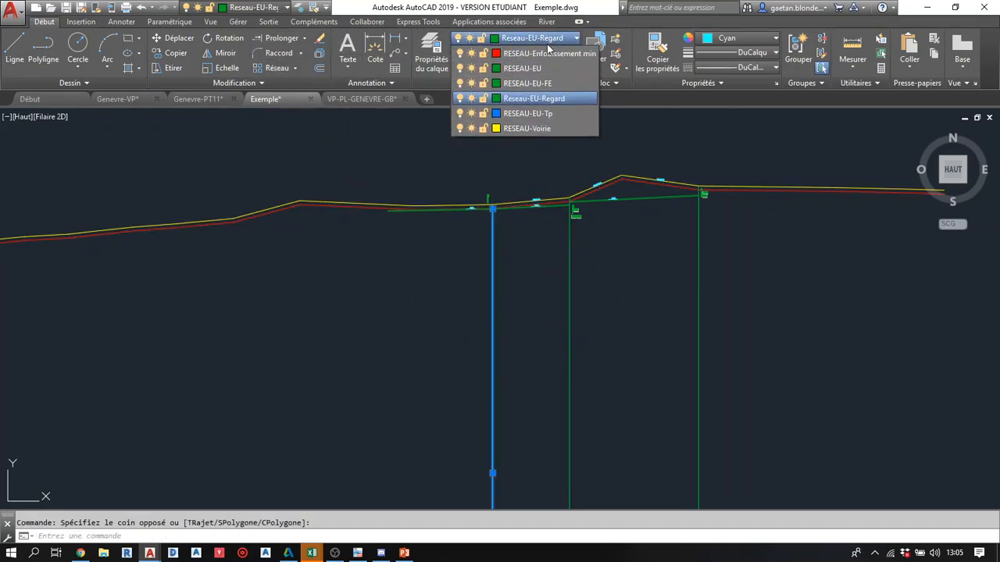
left_click(534, 82)
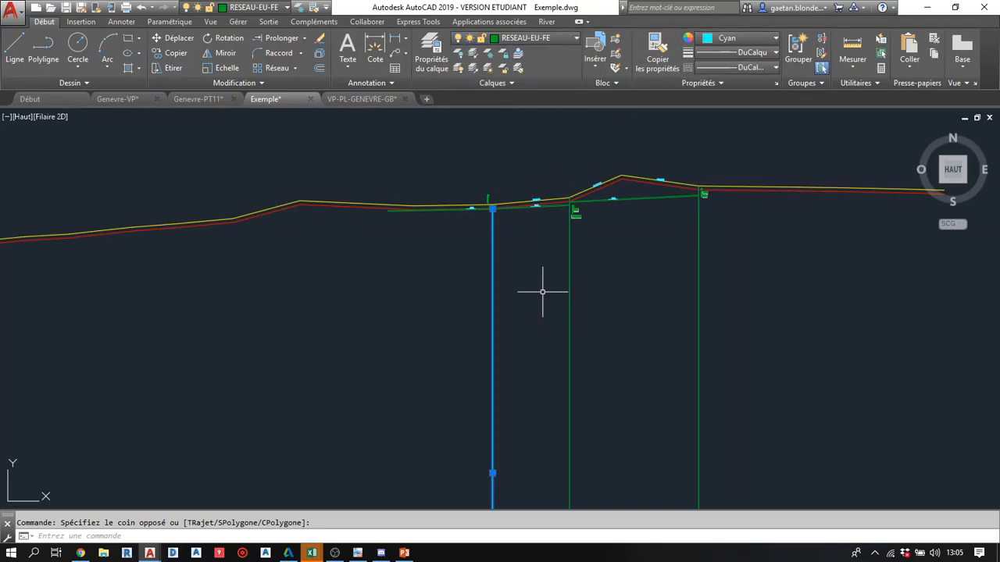
left_click(729, 41)
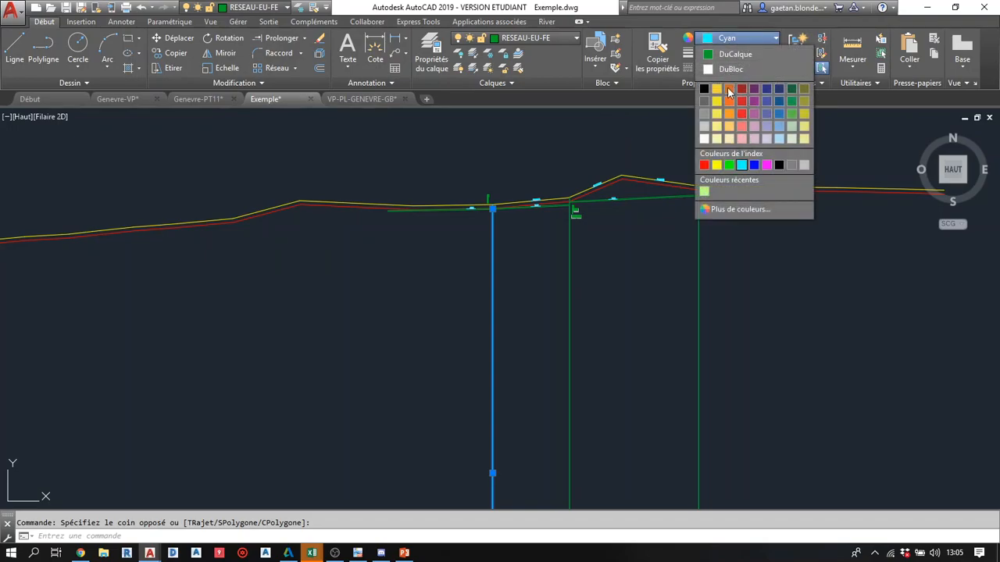
left_click(734, 54)
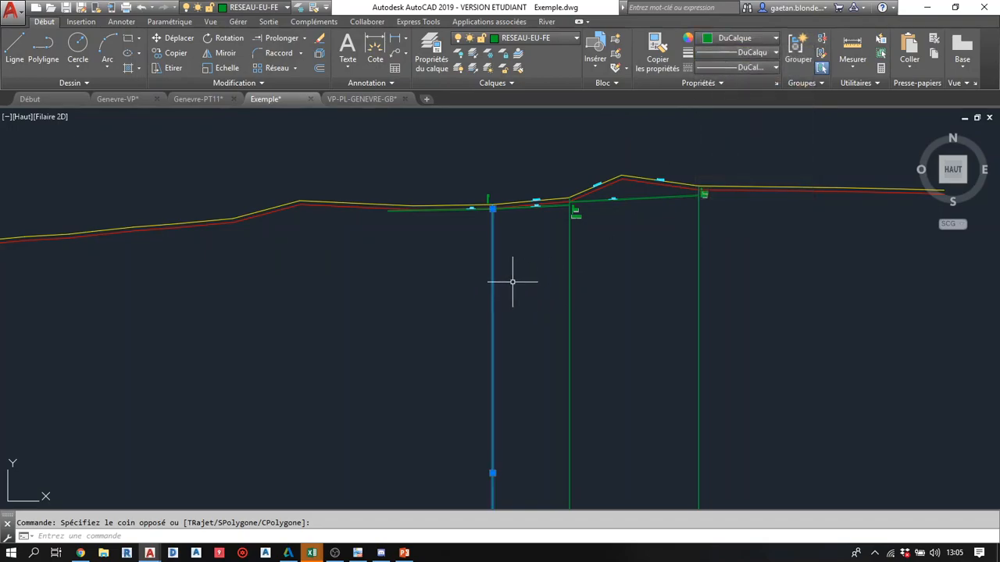
key("Escape")
scroll(484, 218, "up", 4)
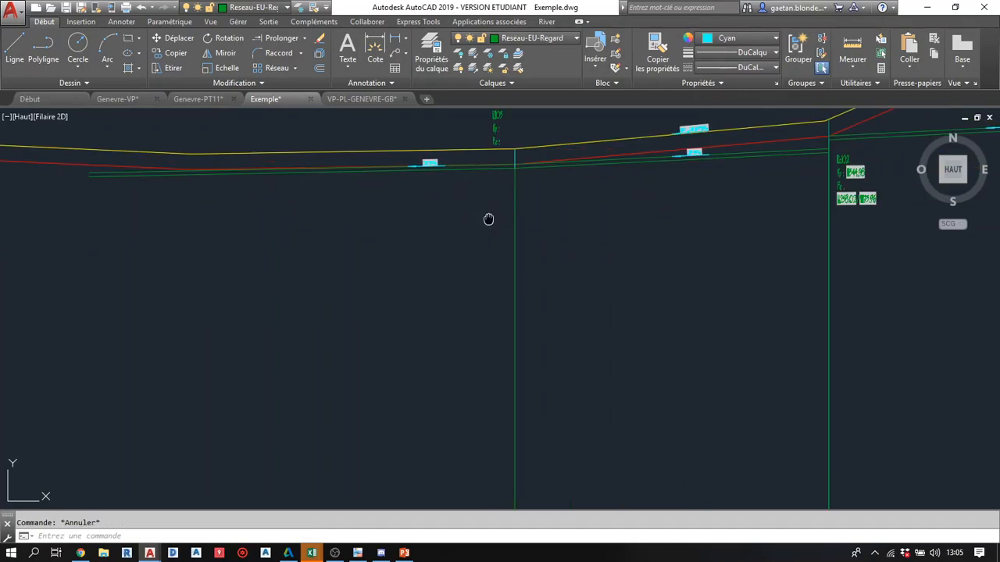
- Draw a second vertical line at R103 from the yellow road line down to the magenta baseline
middle_click_drag(488, 220, 489, 225)
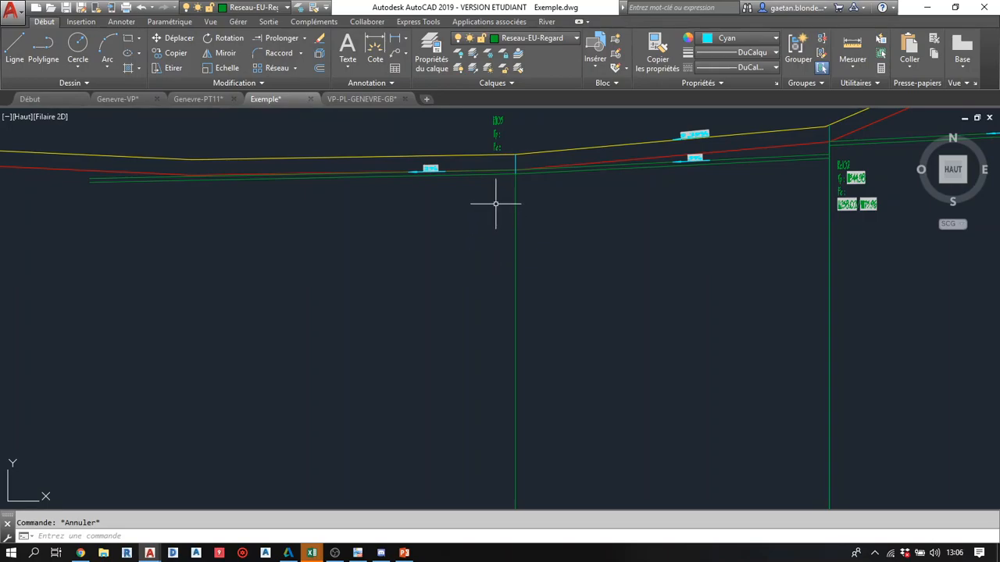
type("l")
key("Return")
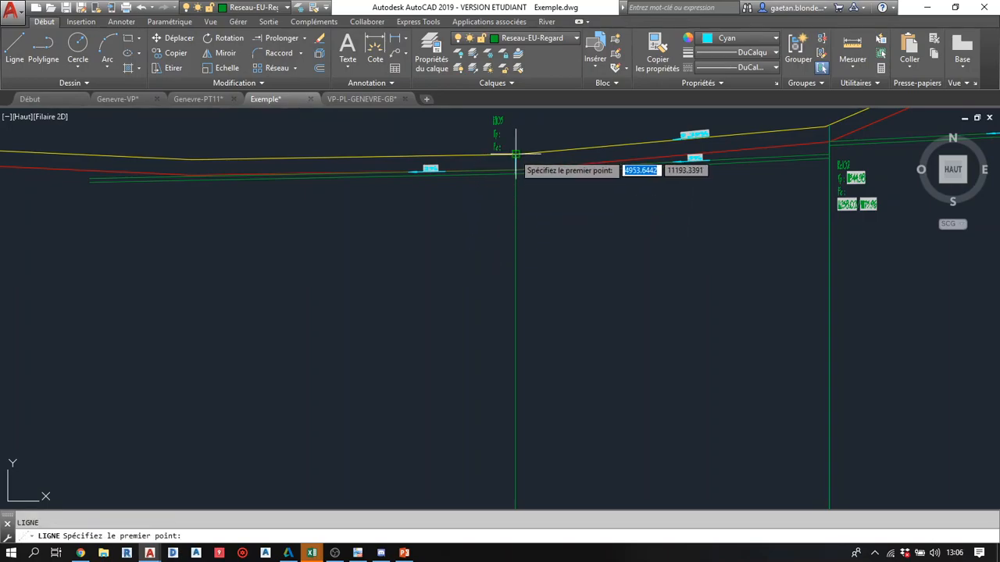
left_click(515, 154)
scroll(509, 275, "down", 4)
middle_click_drag(502, 357, 522, 86)
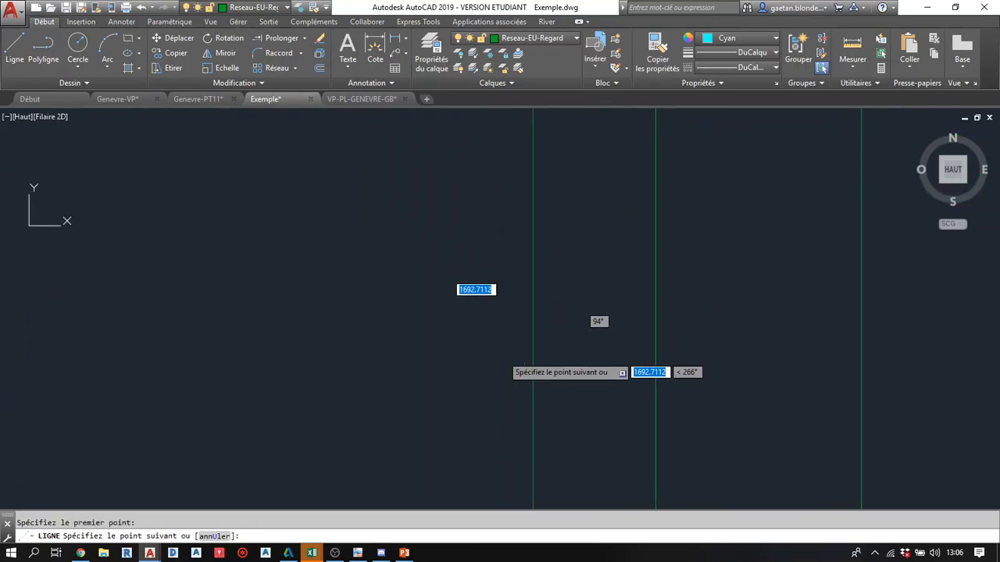
scroll(513, 184, "down", 4)
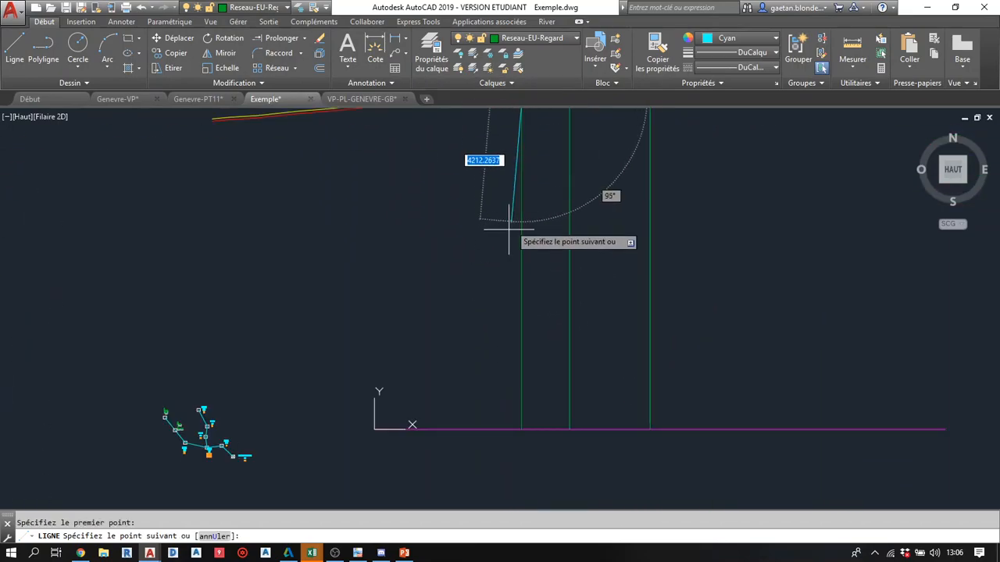
left_click(522, 428)
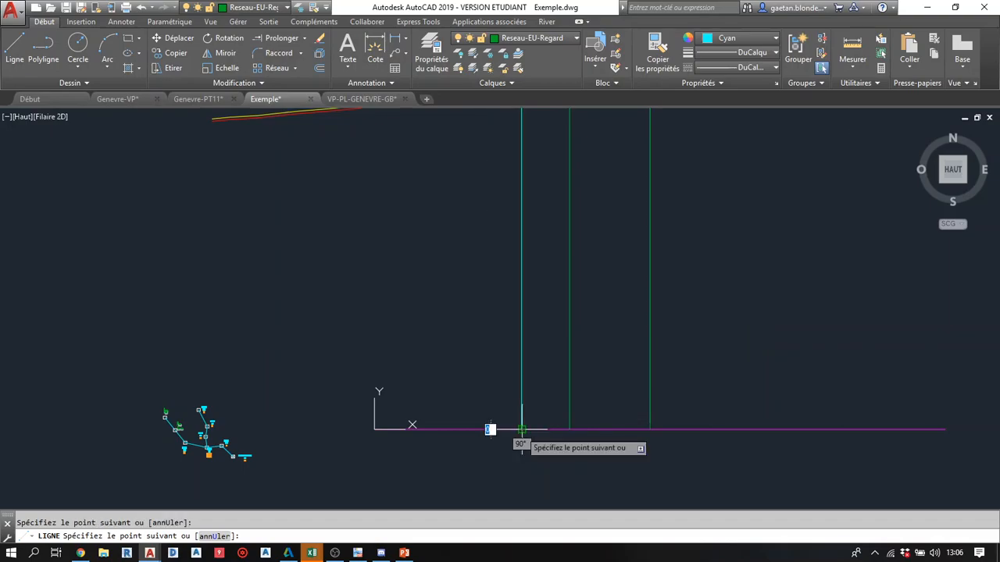
key("Return")
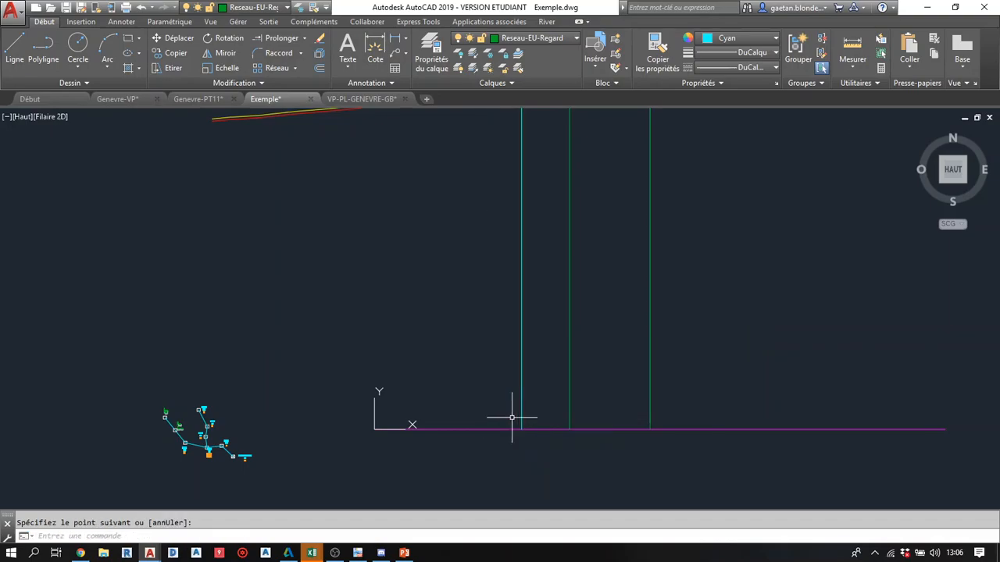
- Move the road-to-baseline vertical at R103 to the RESEAU-EU-Tp layer
left_click(518, 271)
left_click(531, 38)
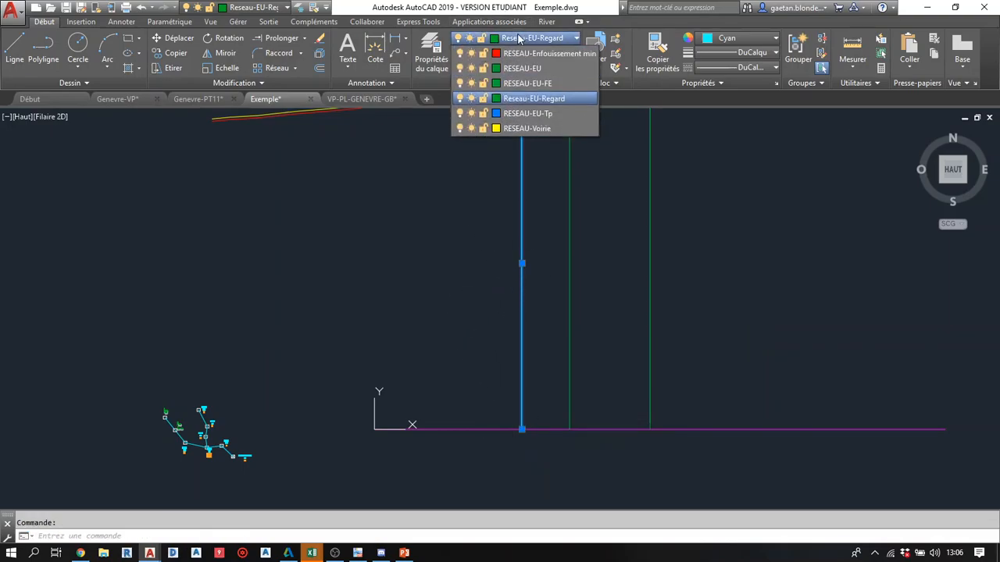
left_click(517, 115)
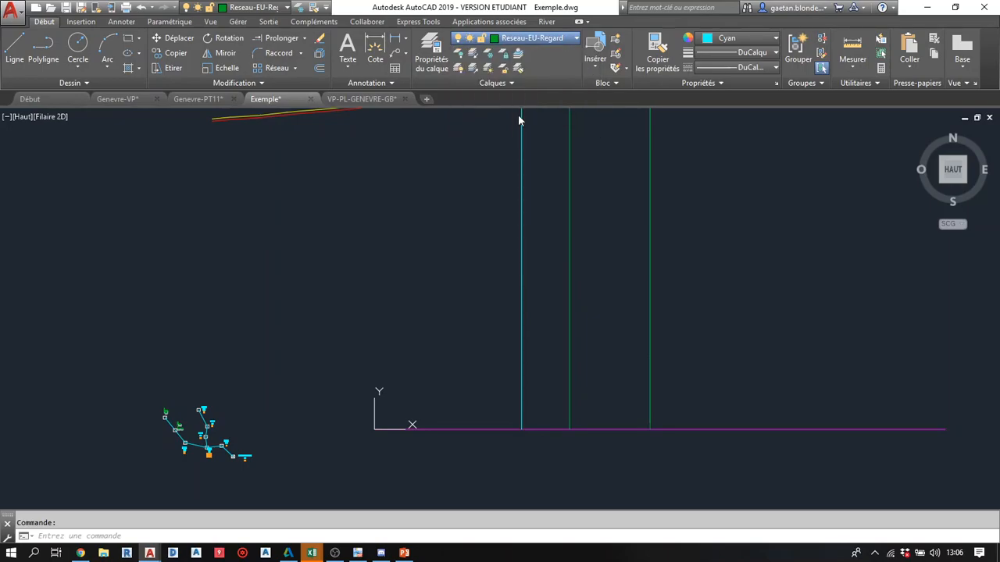
key("Escape")
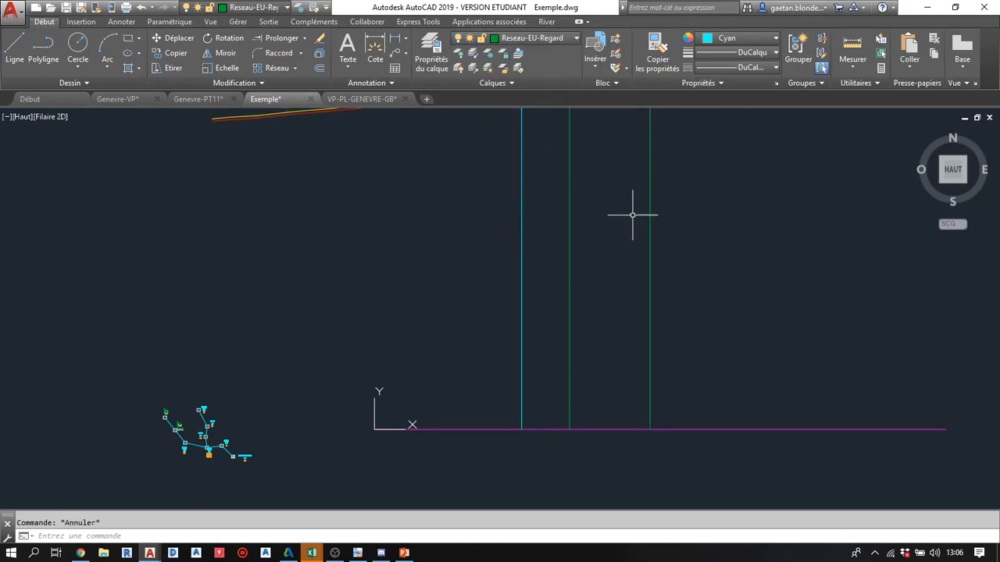
- Set the color of the overlapping R103 verticals and the default color for new objects to DuCalque
left_click(521, 212)
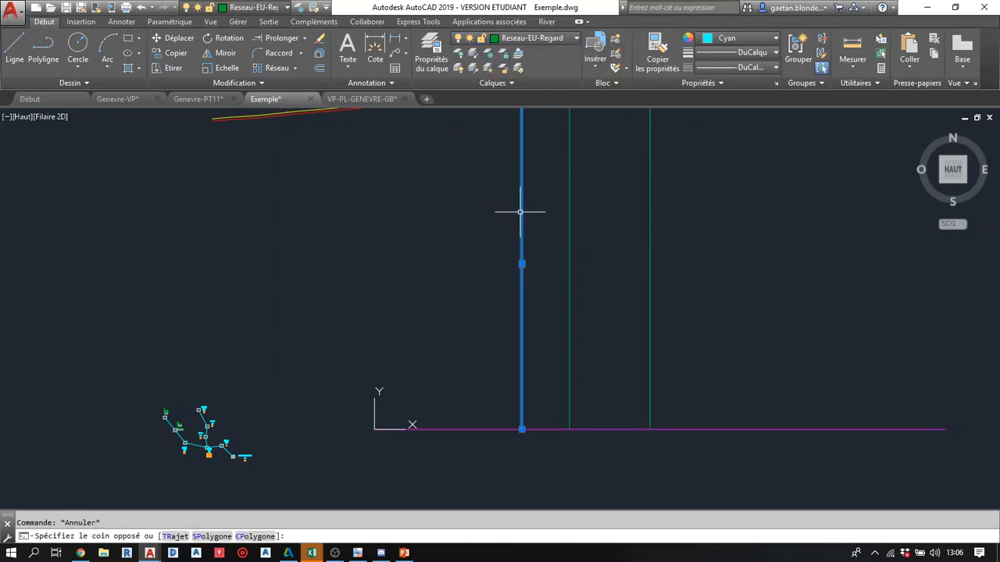
left_click(738, 38)
left_click(723, 53)
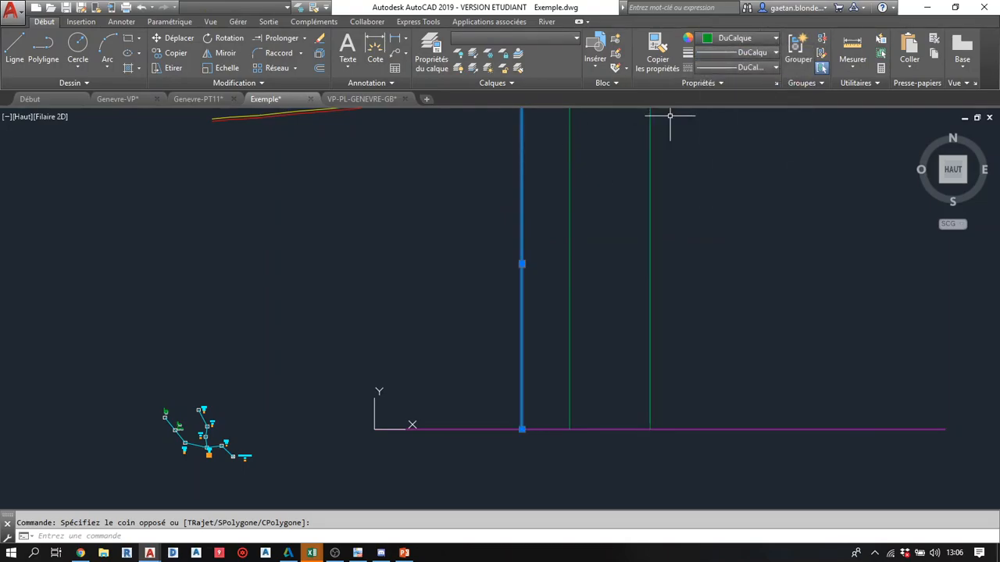
key("Escape")
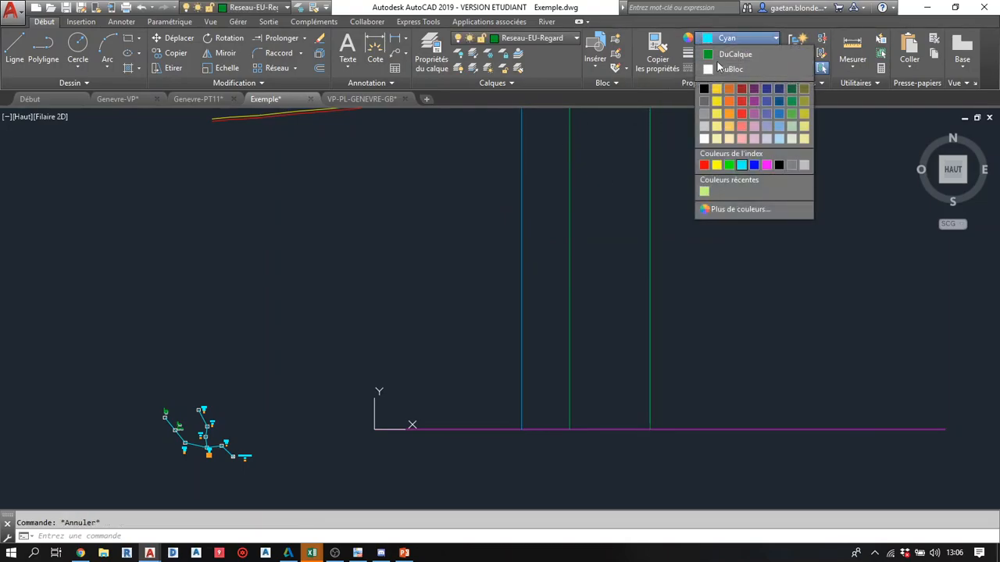
left_click(732, 53)
- Check the overlapping R103 verticals where they meet the road line and the pipe lines
scroll(438, 266, "down", 2)
middle_click_drag(438, 265, 440, 301)
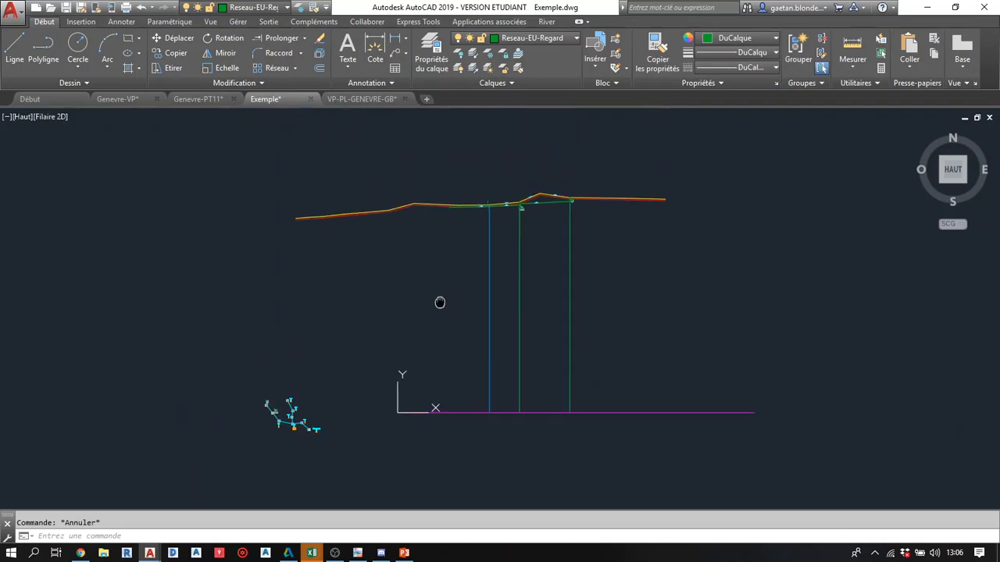
scroll(490, 207, "up", 8)
middle_click_drag(495, 203, 518, 286)
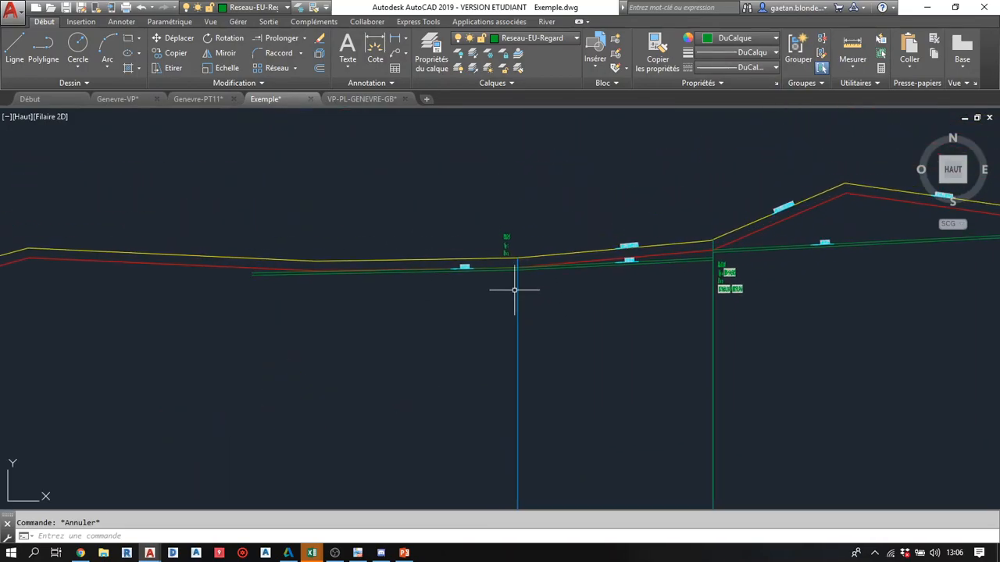
scroll(518, 284, "up", 4)
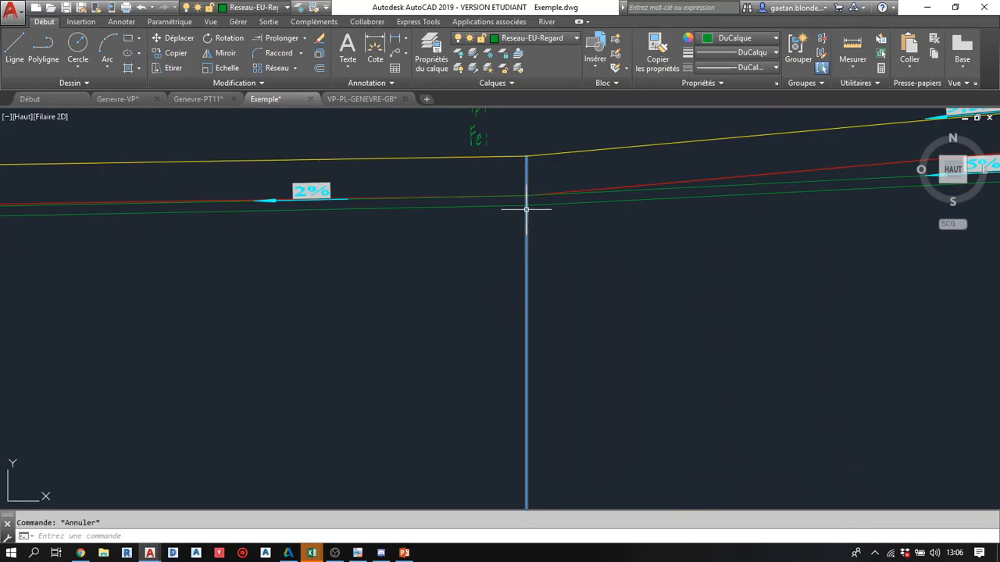
left_click(599, 402)
left_click(482, 336)
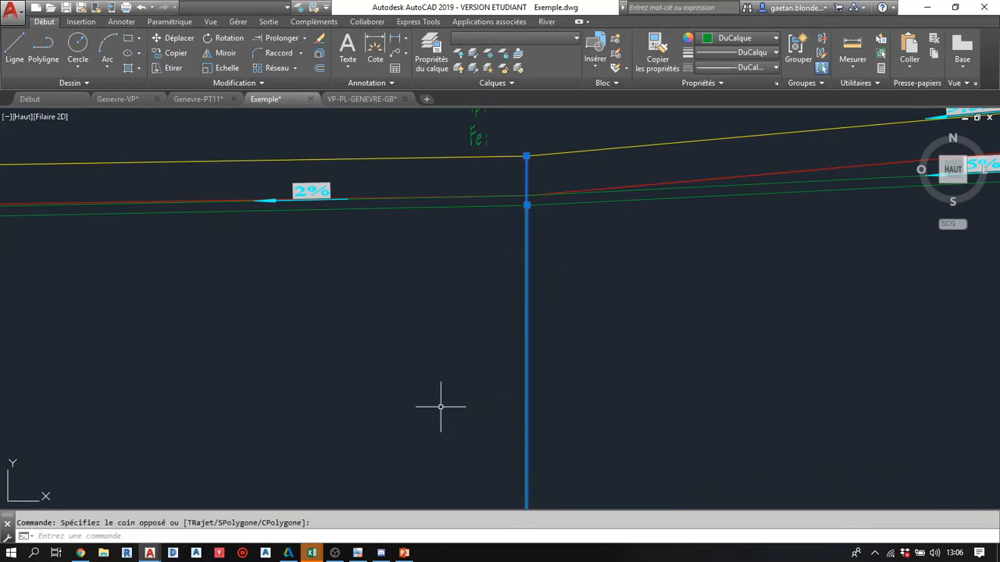
key("Escape")
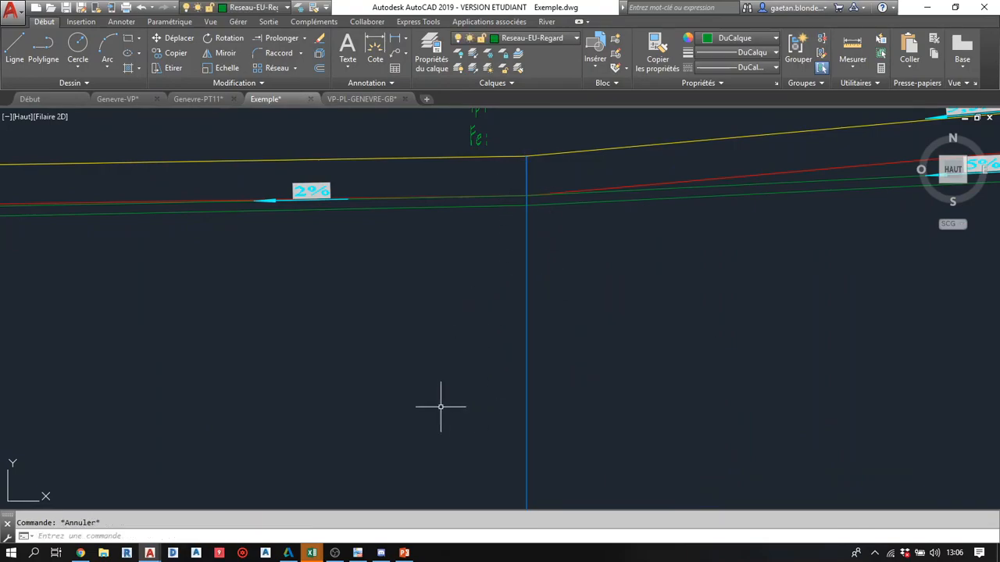
- Examine the completed labels at the neighbouring manhole and the Tp and Fe fields of the R103 label
scroll(497, 351, "down", 4)
mouse_move(584, 353)
middle_mouse_down()
mouse_move(451, 336)
mouse_move(235, 373)
middle_mouse_up()
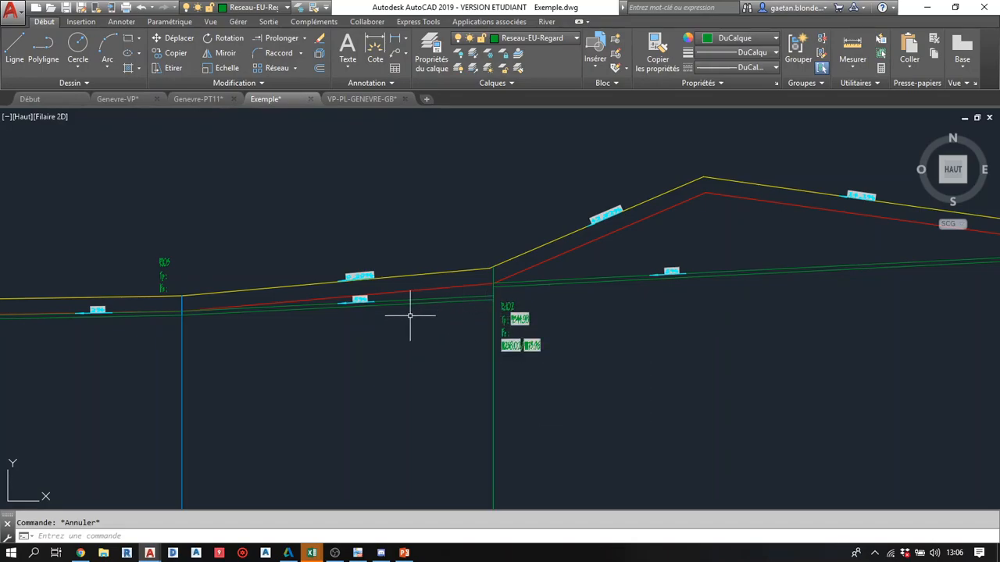
mouse_move(172, 351)
middle_mouse_down()
mouse_move(449, 351)
mouse_move(470, 364)
mouse_move(446, 361)
mouse_move(444, 377)
middle_mouse_up()
scroll(346, 356, "up", 2)
scroll(470, 364, "up", 2)
scroll(451, 339, "up", 2)
scroll(446, 360, "down", 2)
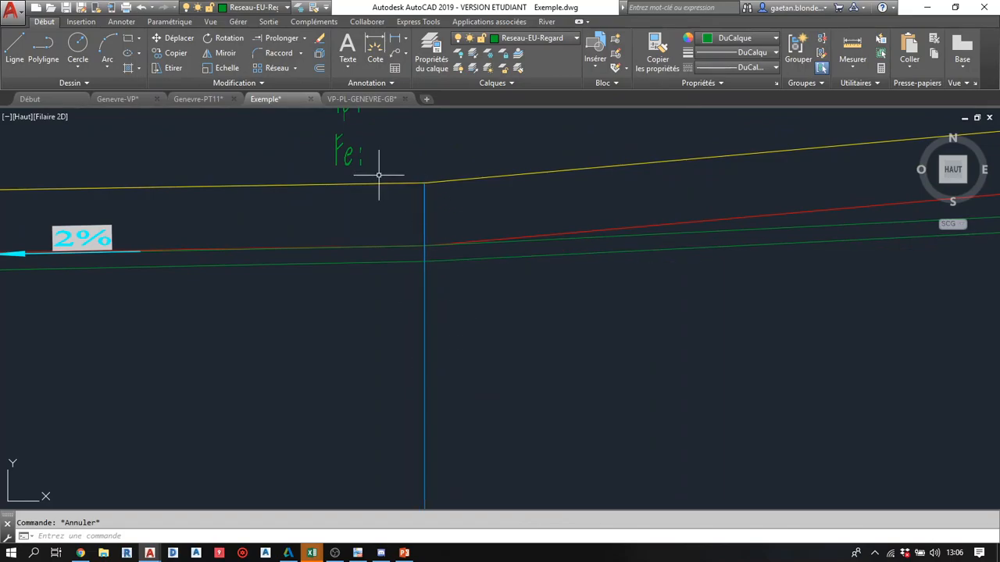
middle_click_drag(384, 170, 365, 210)
middle_click_drag(331, 177, 294, 261)
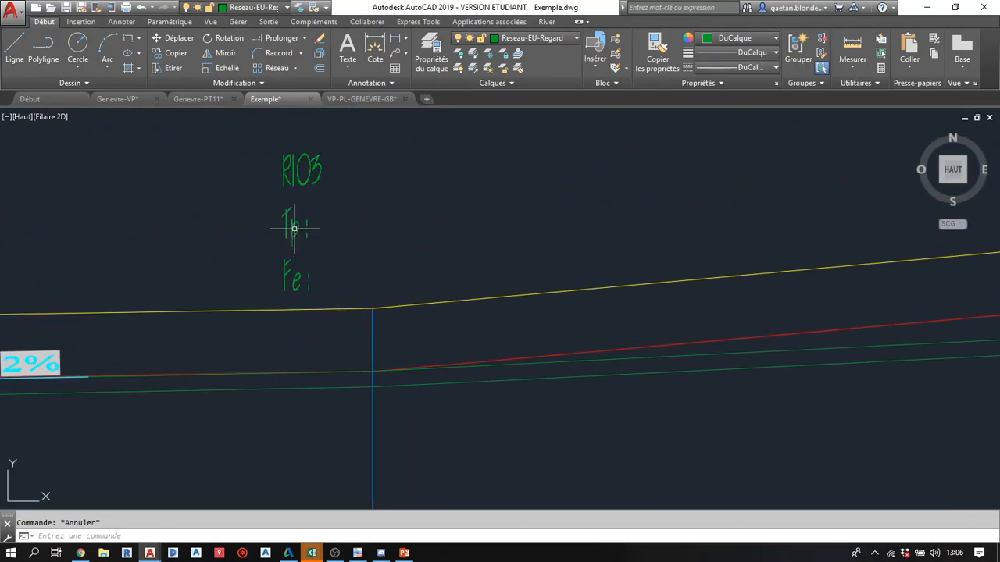
- Turn off the current layer Reseau-EU-Regard and the RESEAU-EU-FE layer so only the Tp vertical shows at R103
left_click(544, 41)
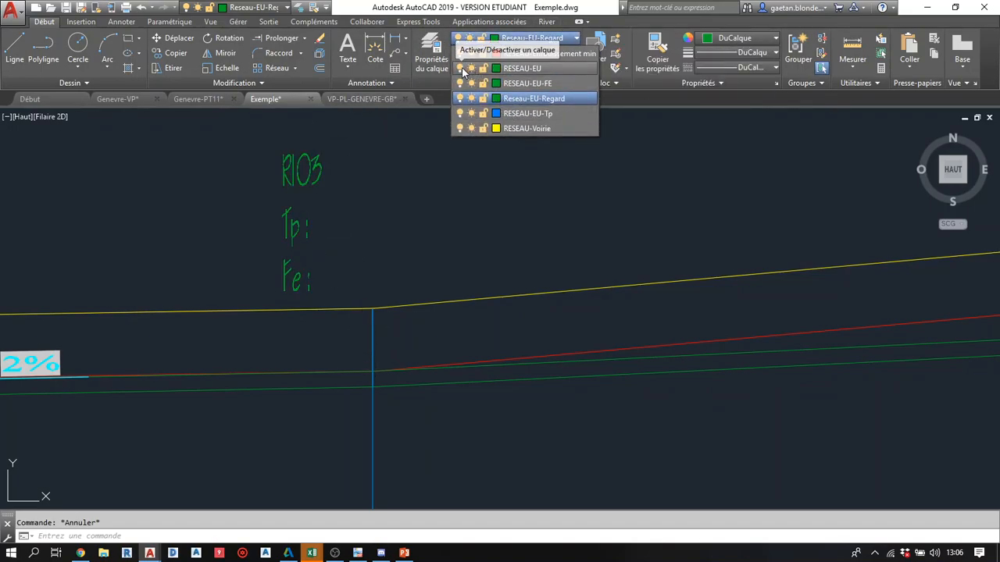
left_click(460, 98)
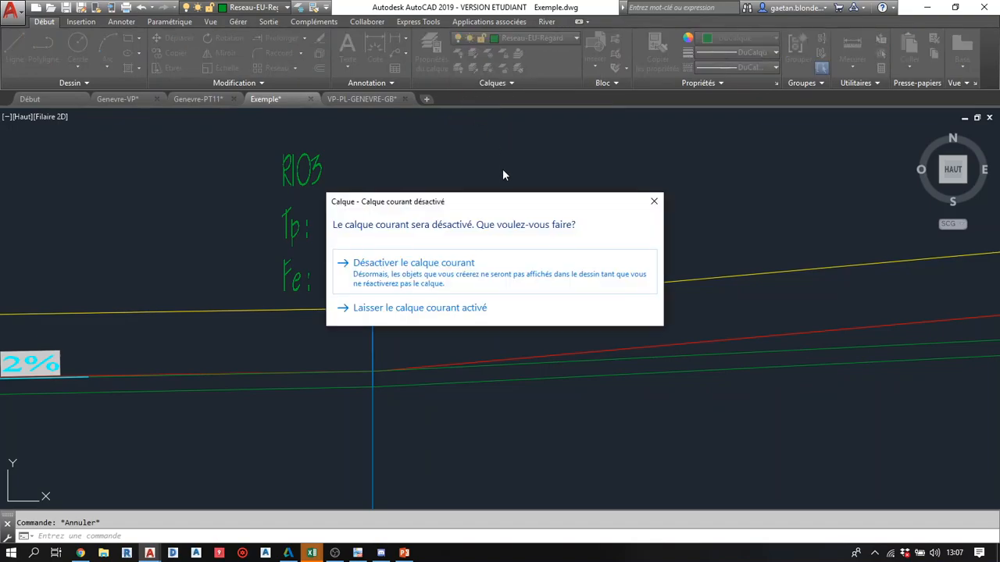
left_click(405, 278)
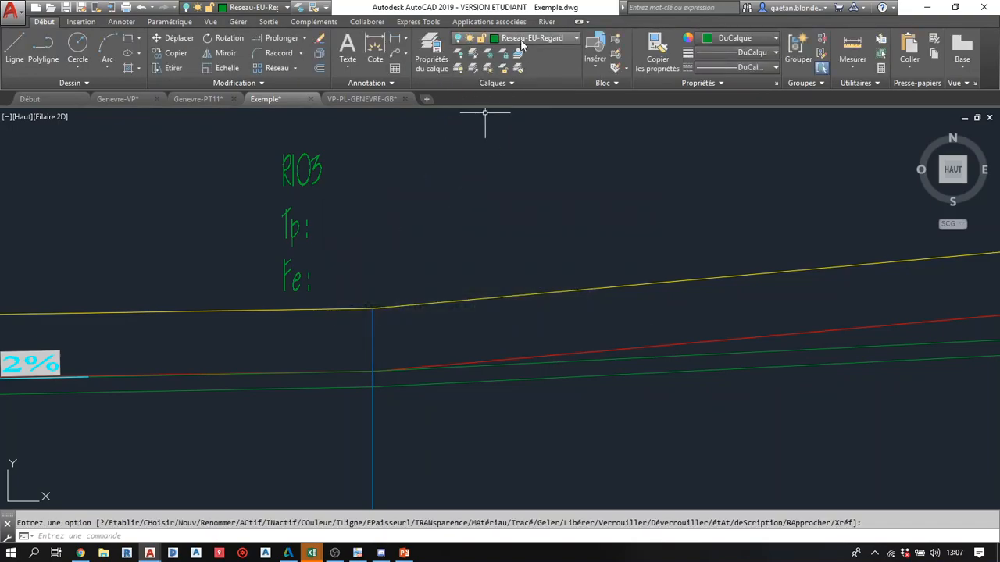
left_click(480, 38)
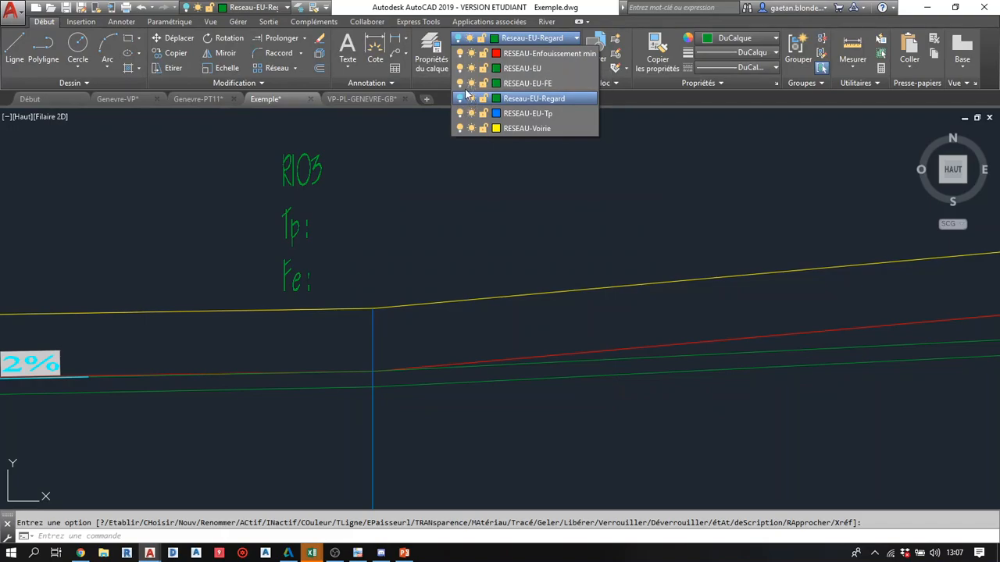
left_click(460, 83)
left_click(509, 151)
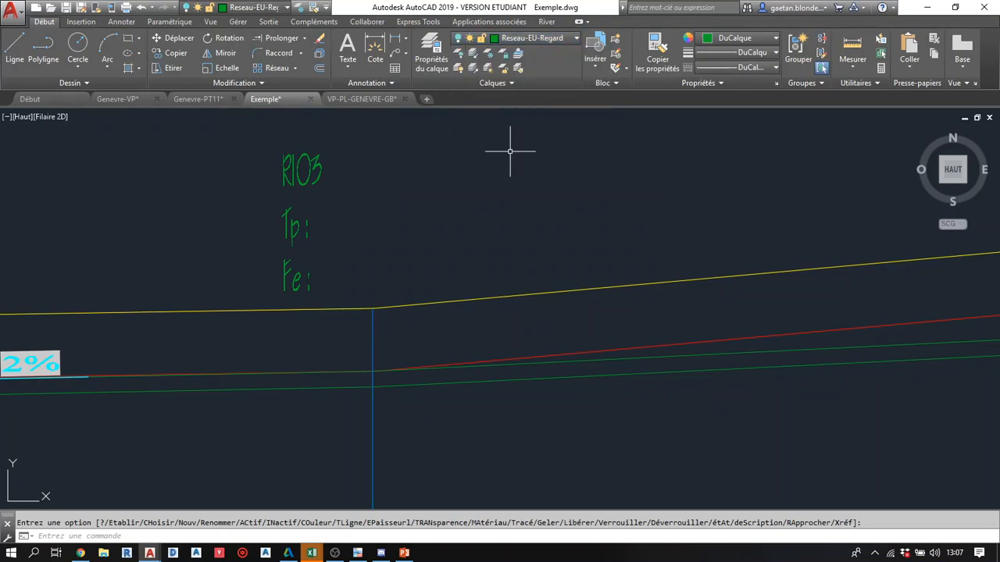
left_click(393, 209)
left_click(376, 84)
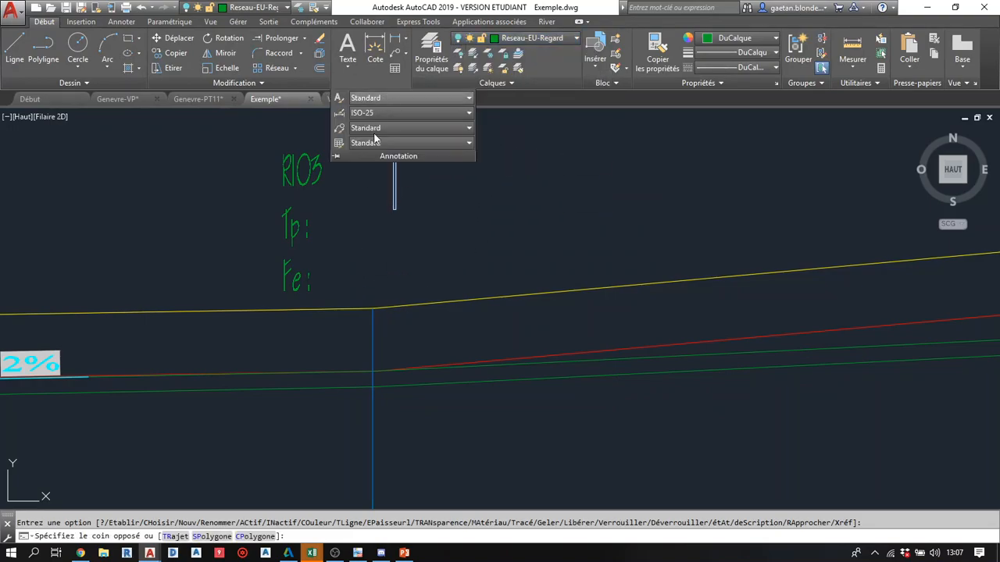
left_click(422, 214)
left_click(391, 283)
left_click(398, 230)
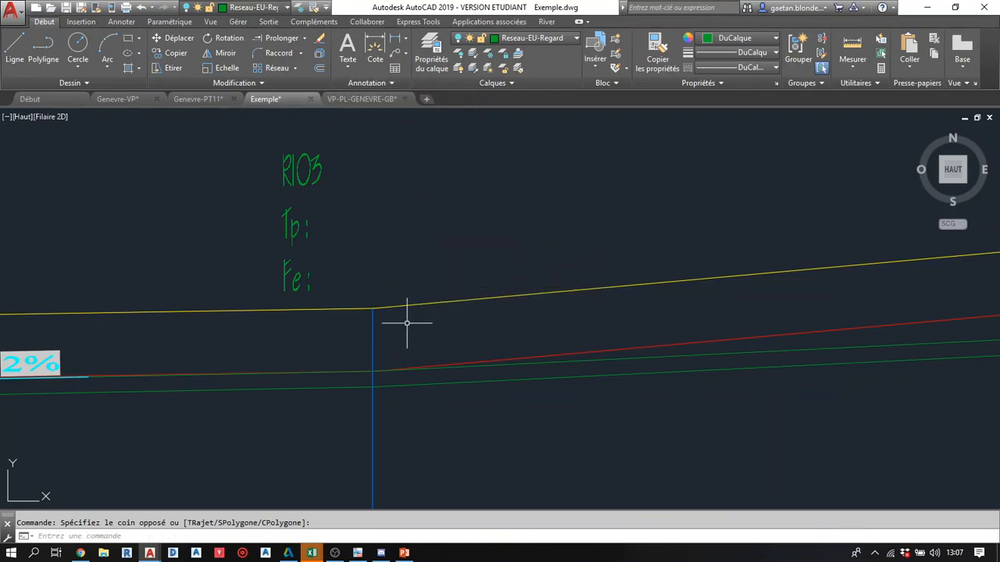
left_click(373, 343)
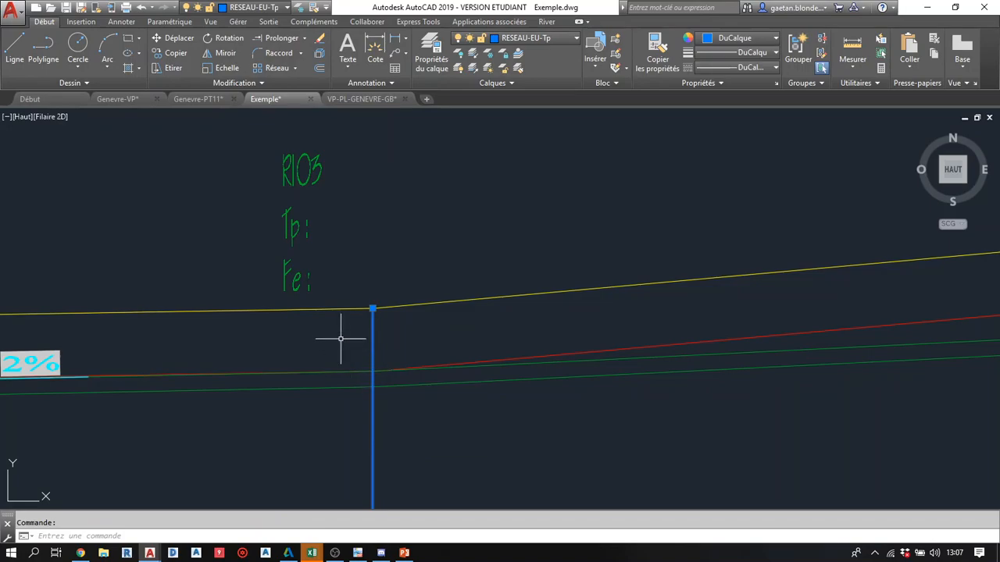
left_click(305, 231)
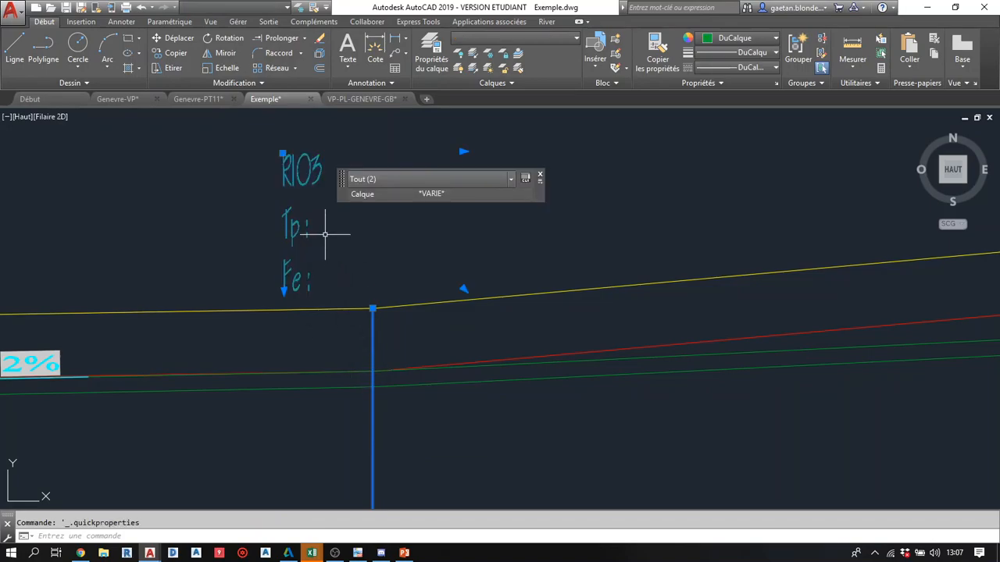
left_click(303, 234)
key("Escape")
- Insert an object field after Tp in the R103 label, linked to the Tp vertical's Longueur in Décimal format with 0.00 precision
double_click(299, 236)
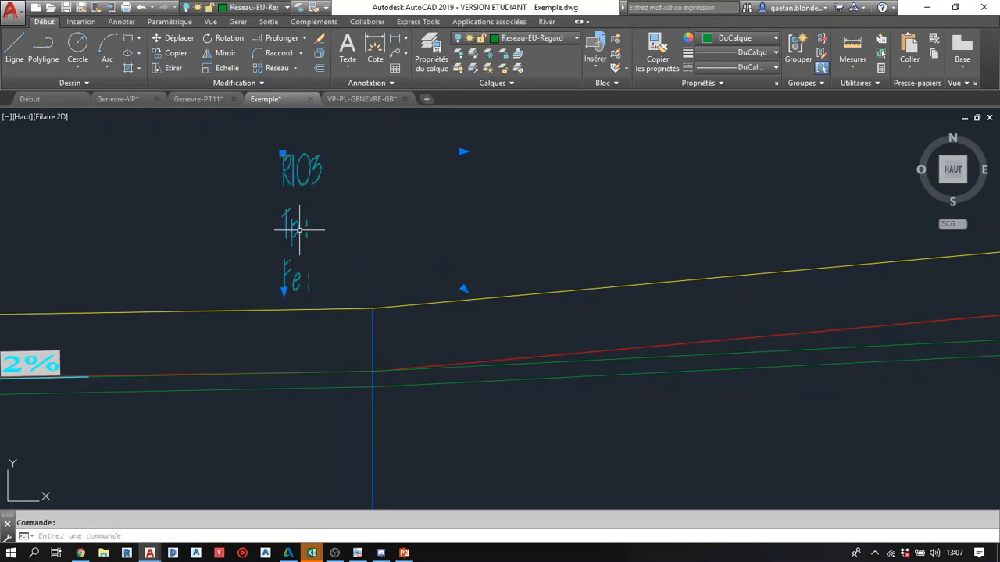
left_click(634, 53)
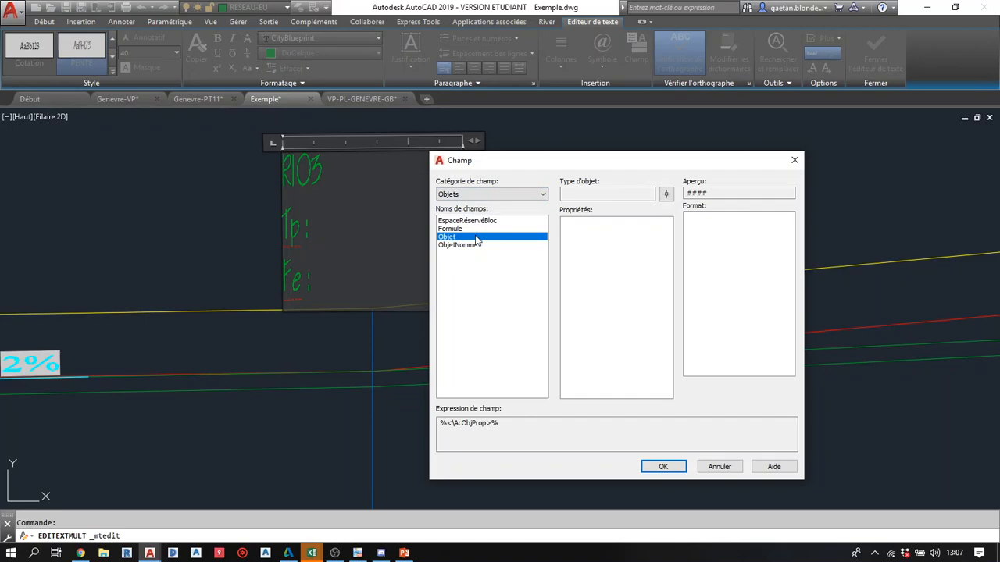
left_click(665, 194)
left_click(371, 365)
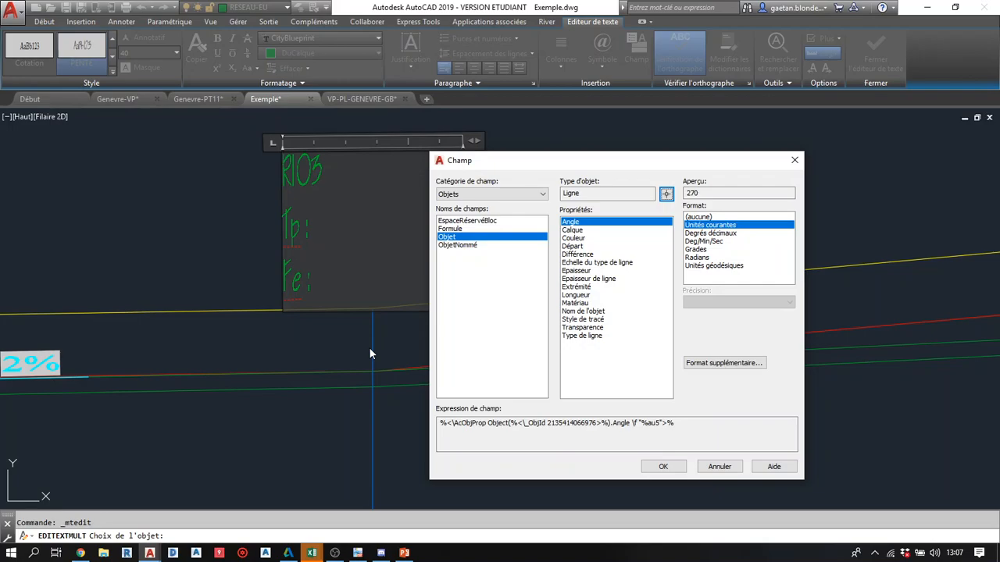
left_click(574, 296)
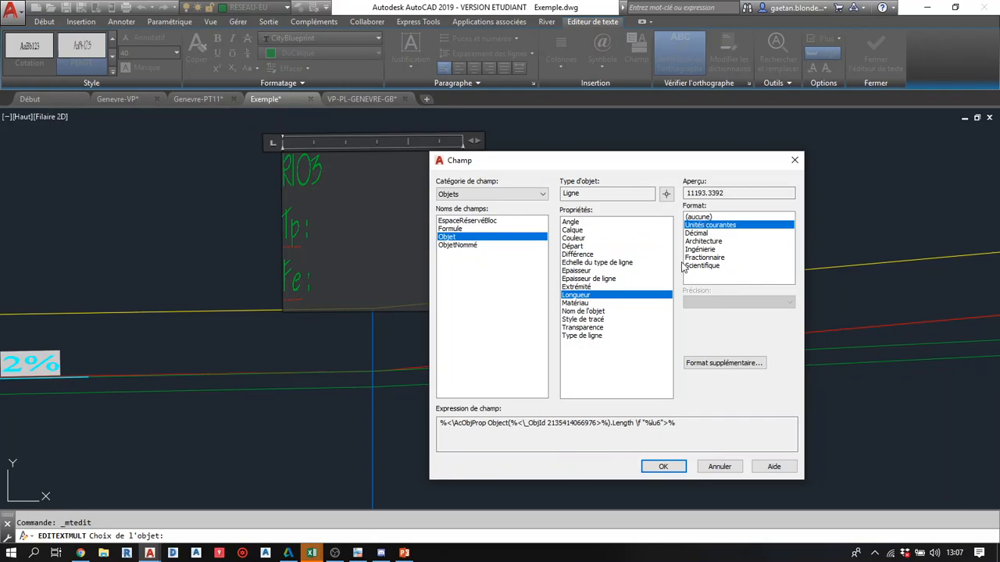
left_click(696, 232)
left_click(703, 303)
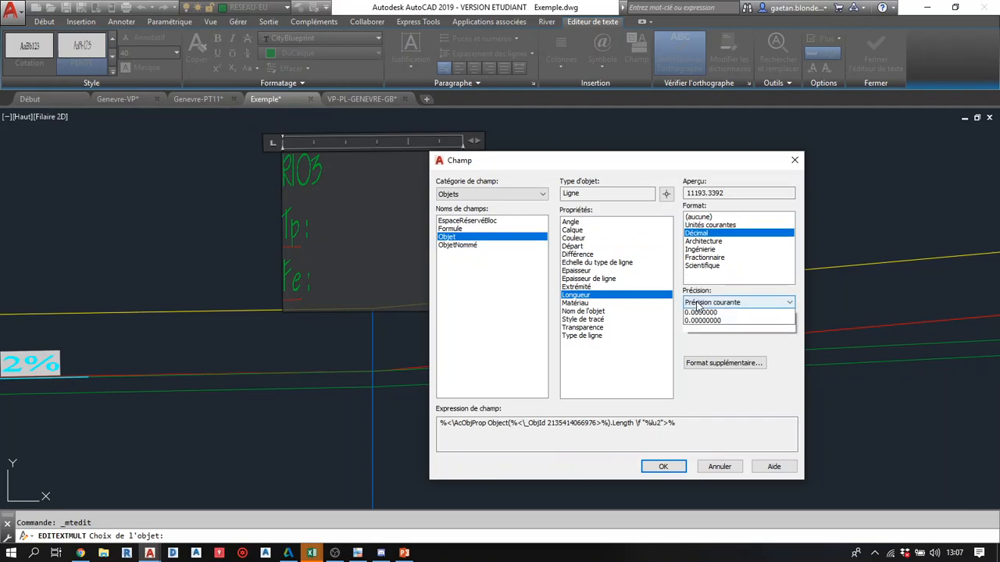
left_click(692, 338)
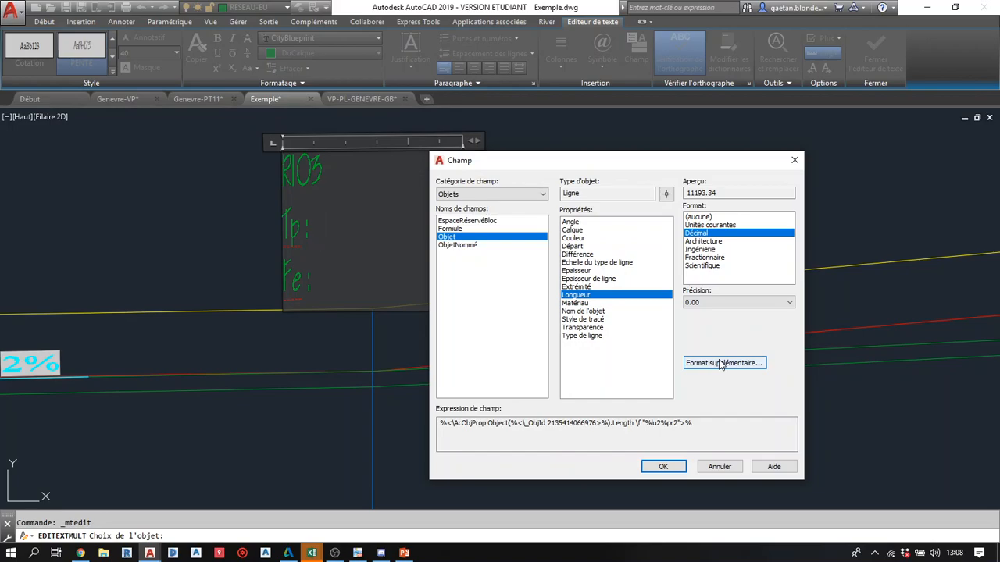
left_click(665, 467)
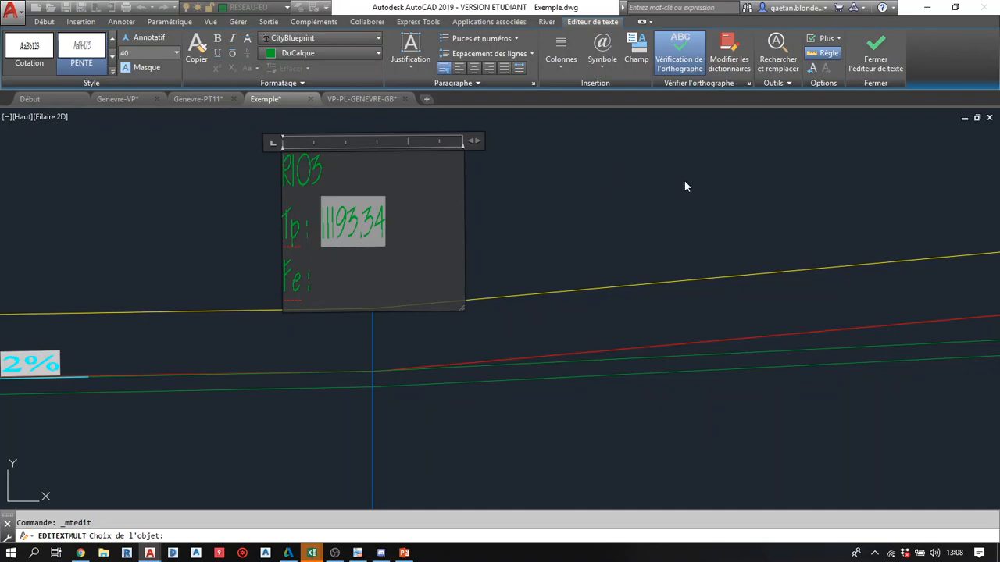
left_click(876, 55)
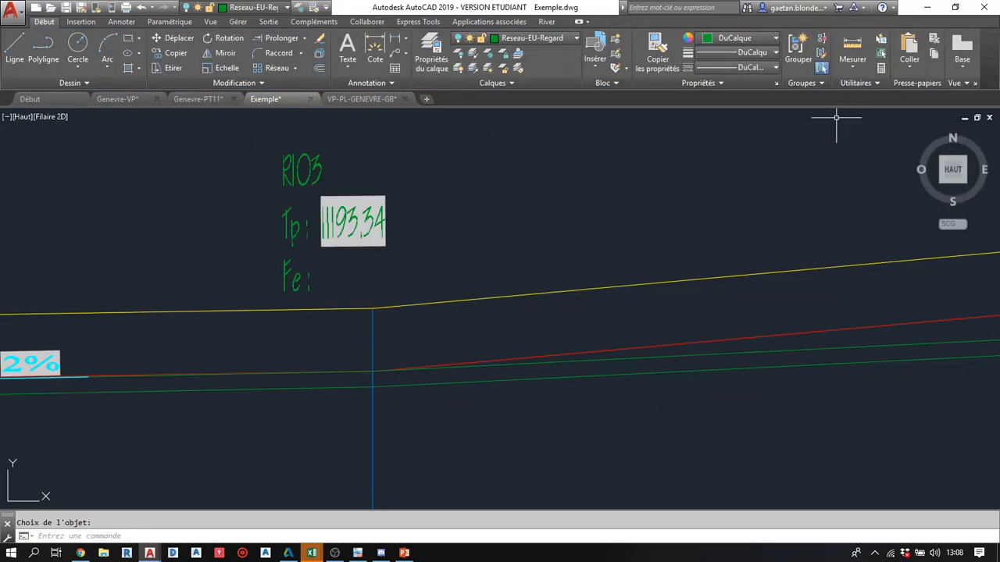
- Turn off the RESEAU-EU-Tp layer and turn the RESEAU-EU-FE layer back on
left_click(277, 9)
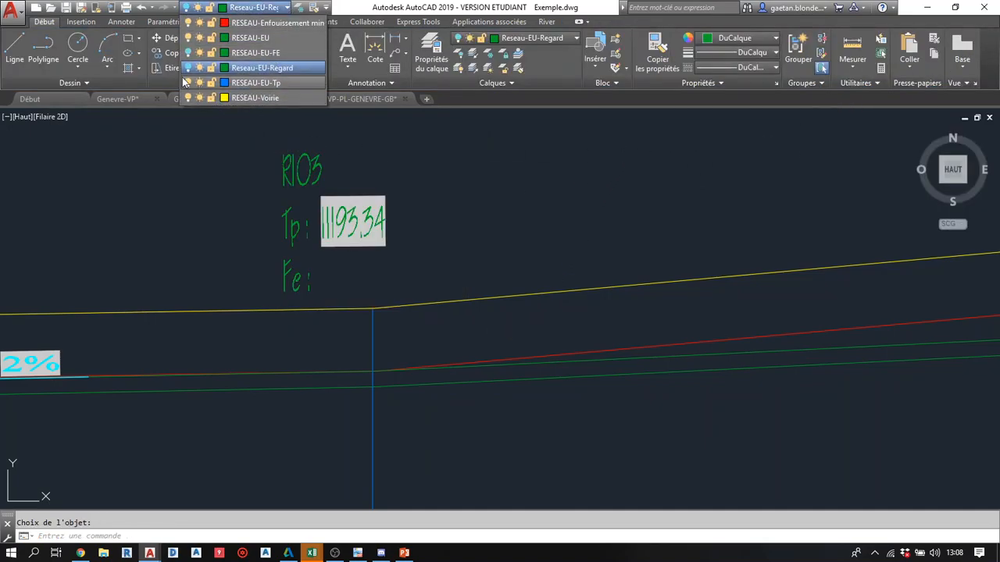
left_click(188, 83)
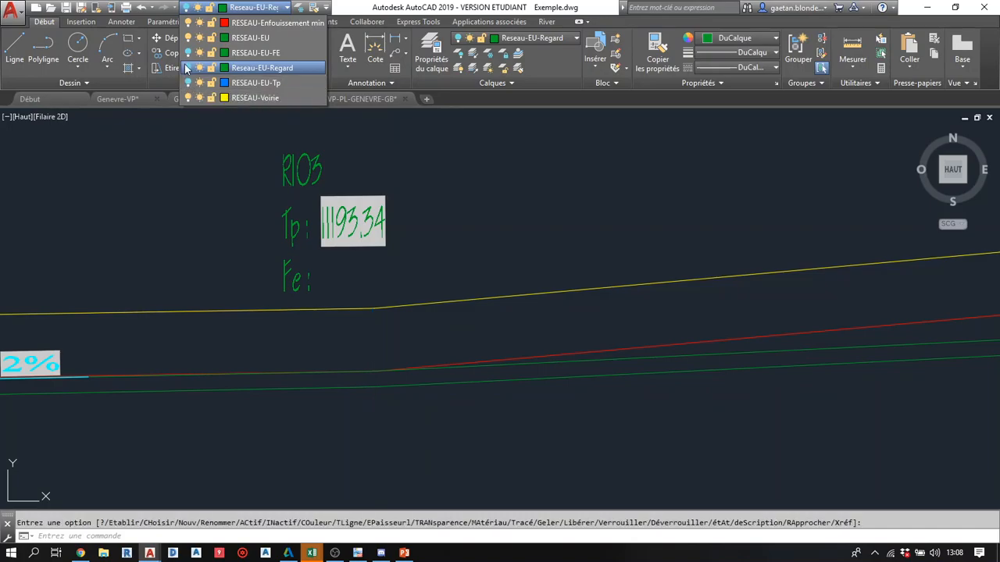
left_click(188, 52)
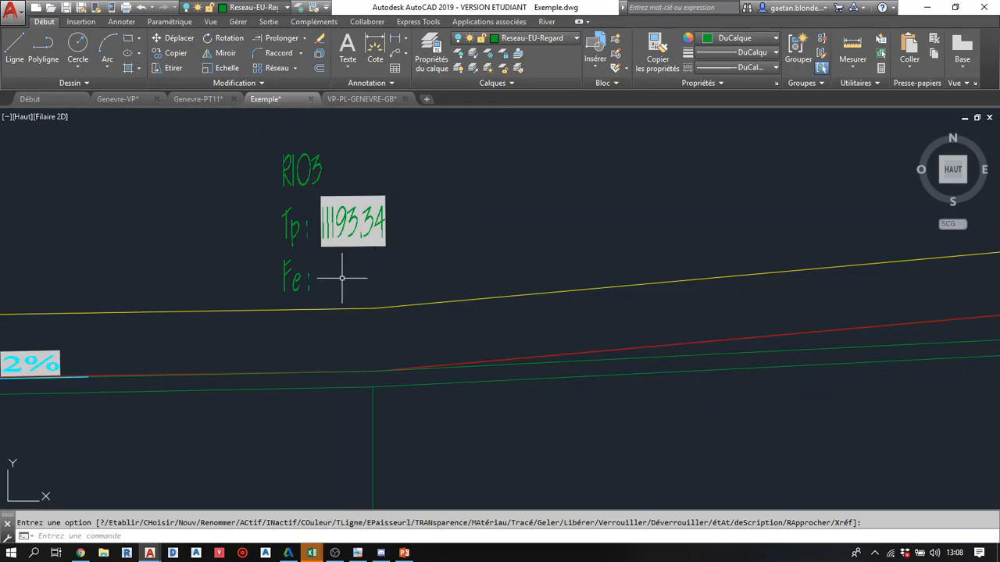
- Insert an object field after Fe in the R103 label, linked to the FE vertical's Longueur in Décimal format with 0.00 precision
double_click(285, 276)
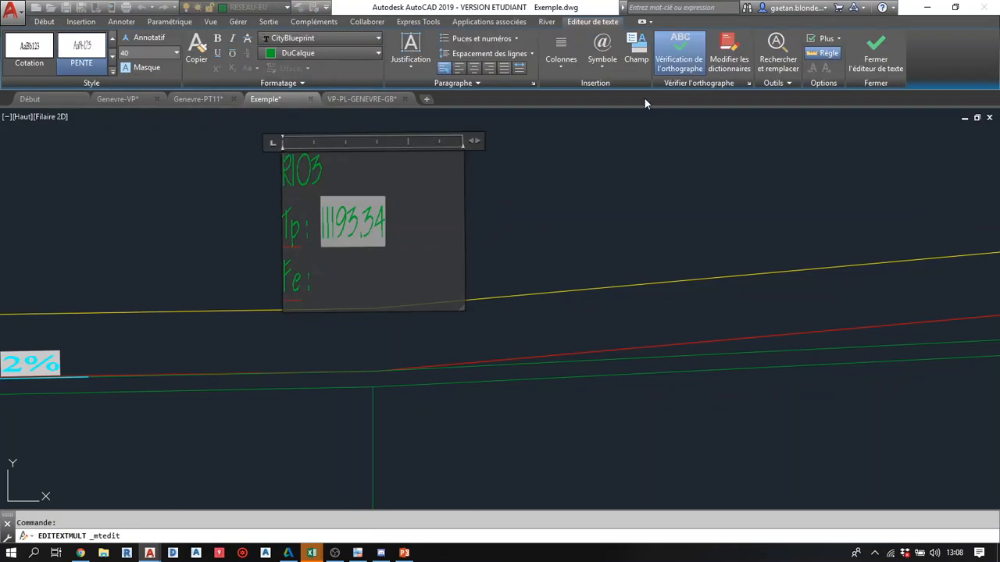
left_click(635, 51)
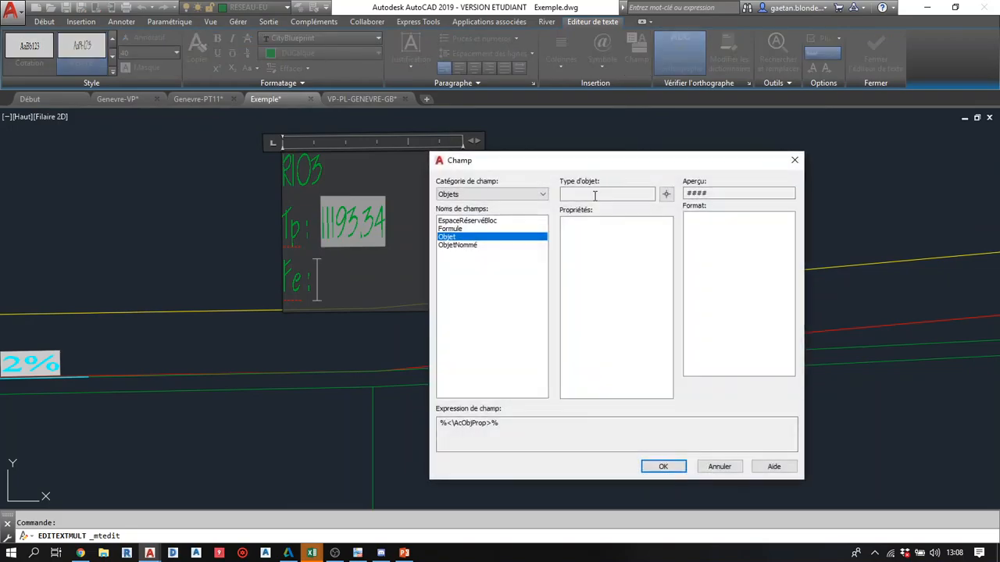
left_click(665, 193)
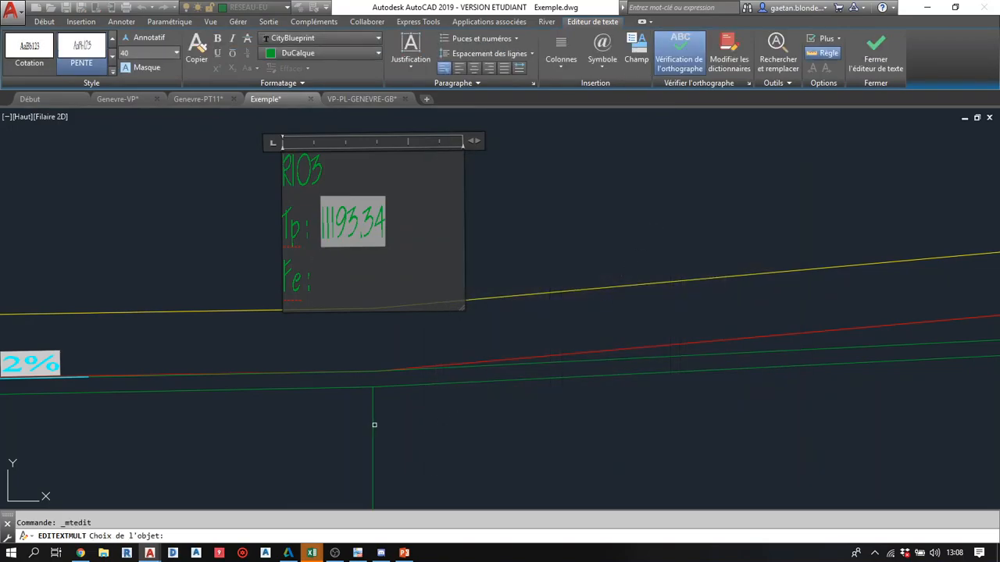
left_click(373, 424)
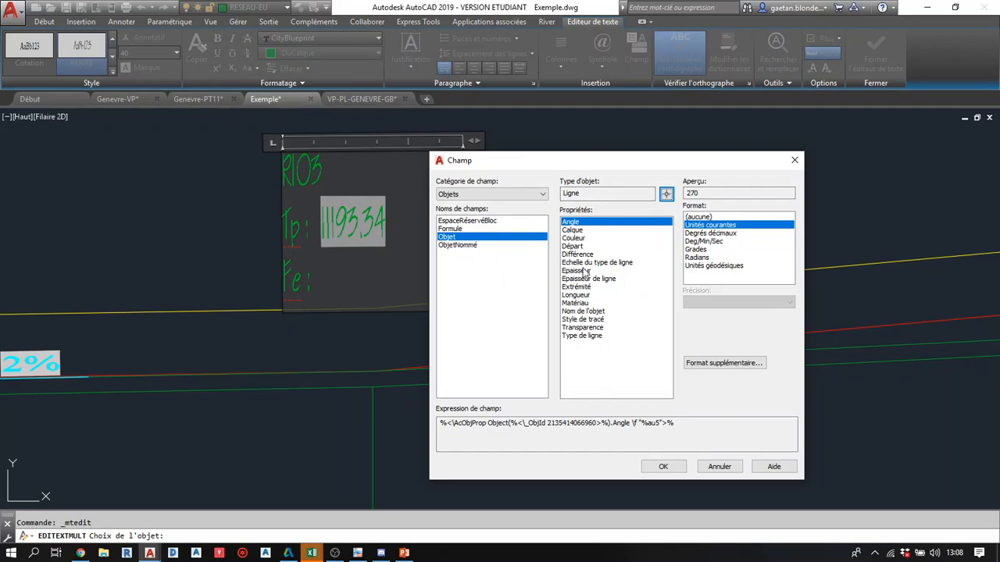
left_click(575, 295)
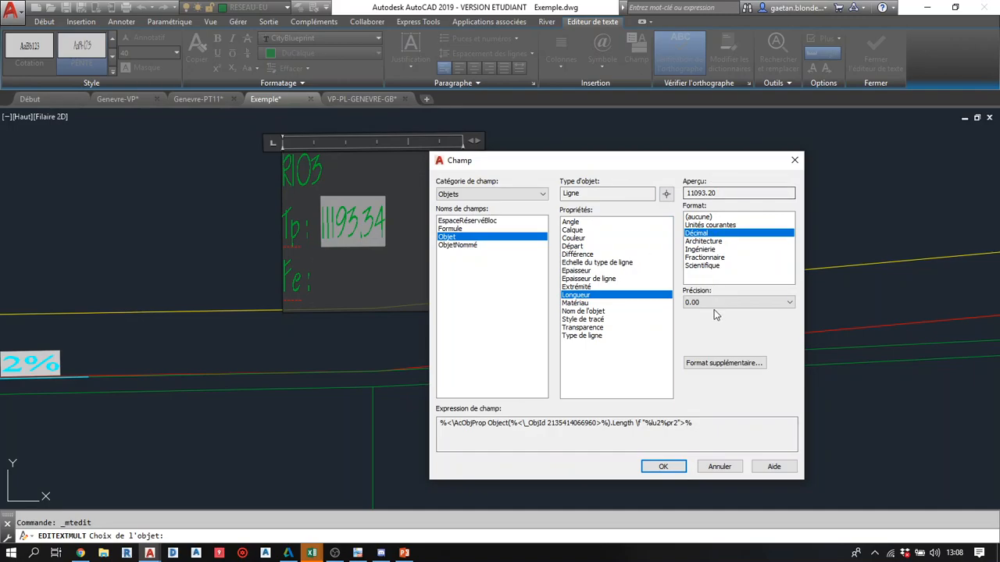
left_click(663, 467)
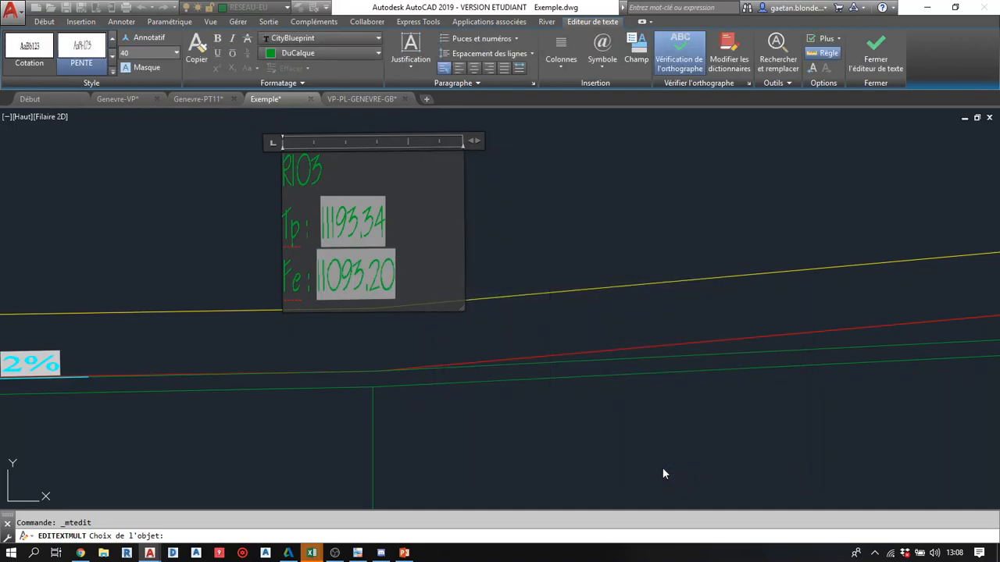
left_click(478, 429)
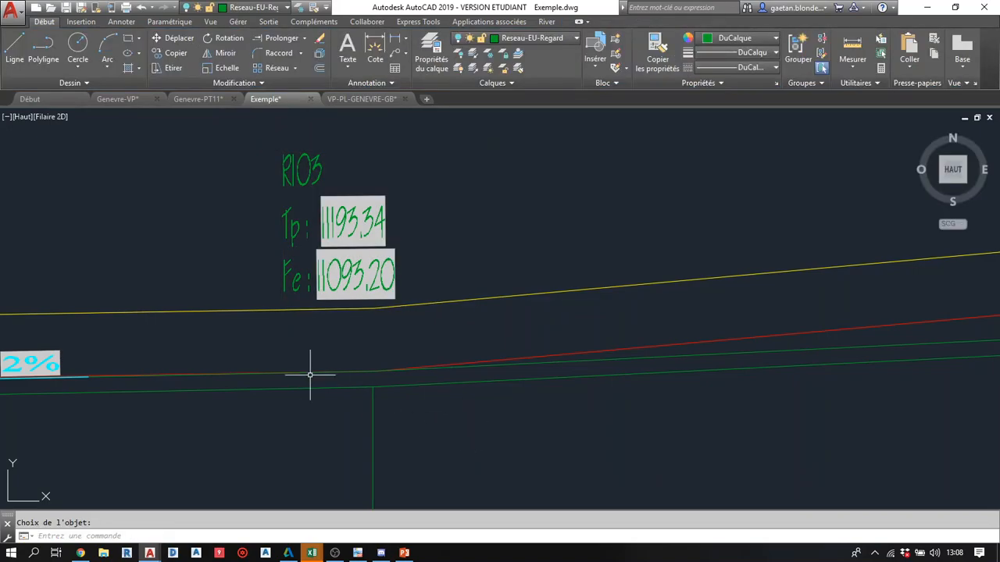
- Turn the Reseau-EU-Regard and RESEAU-EU-Tp layers back on
scroll(263, 366, "down", 2)
mouse_move(263, 364)
middle_mouse_down()
mouse_move(324, 297)
mouse_move(349, 292)
mouse_move(363, 275)
middle_mouse_up()
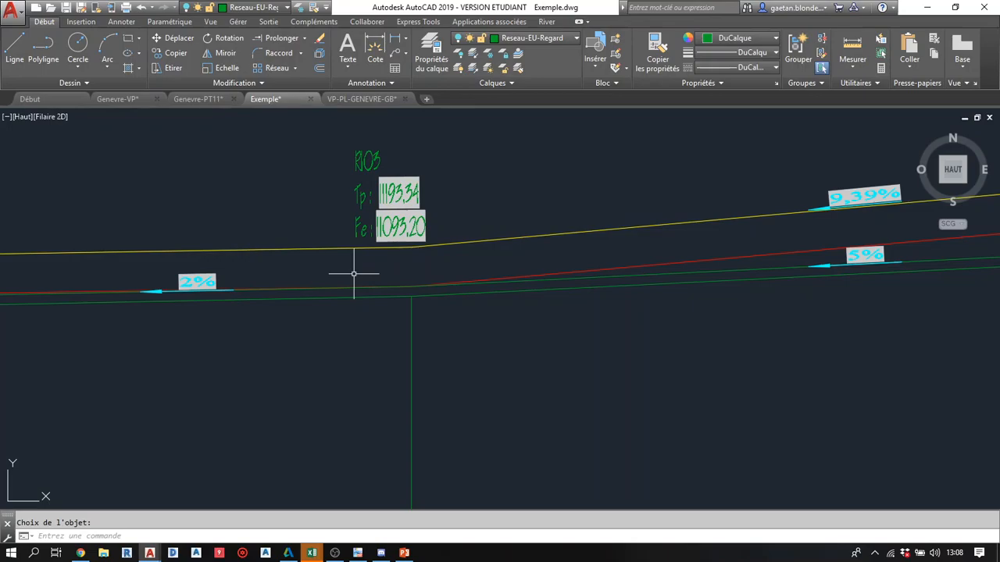
left_click(561, 43)
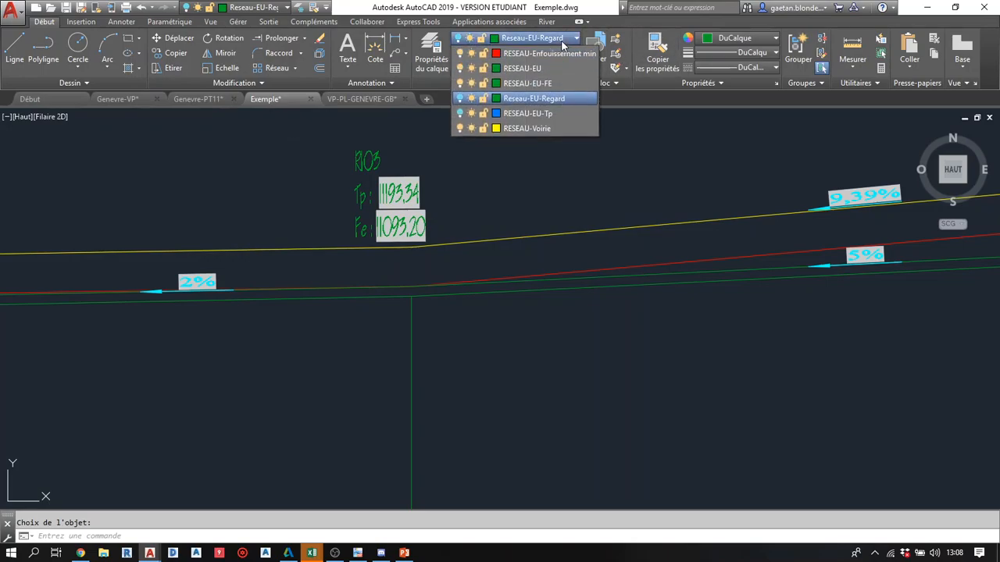
left_click(460, 99)
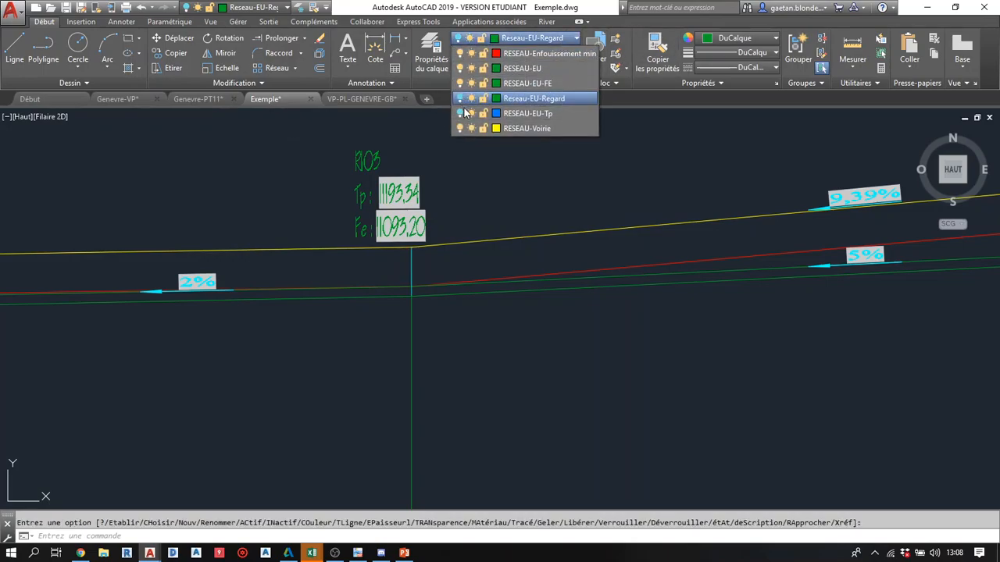
left_click(460, 118)
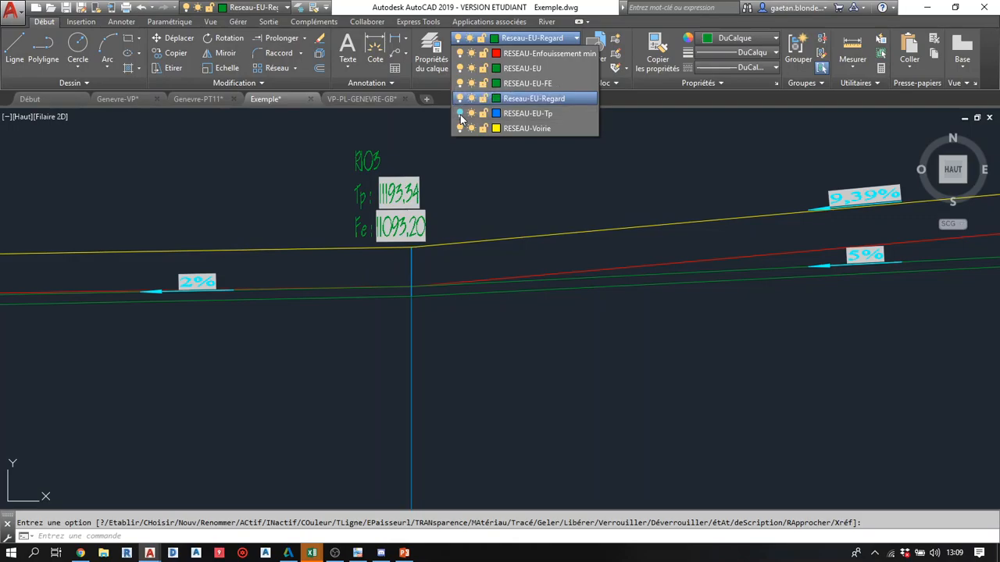
left_click(513, 333)
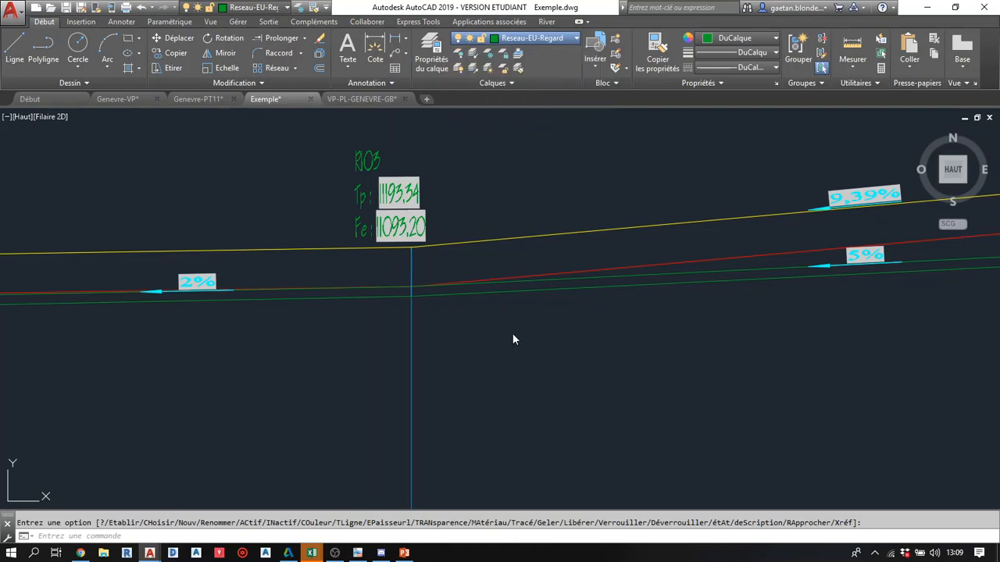
left_click(482, 209)
key("Escape")
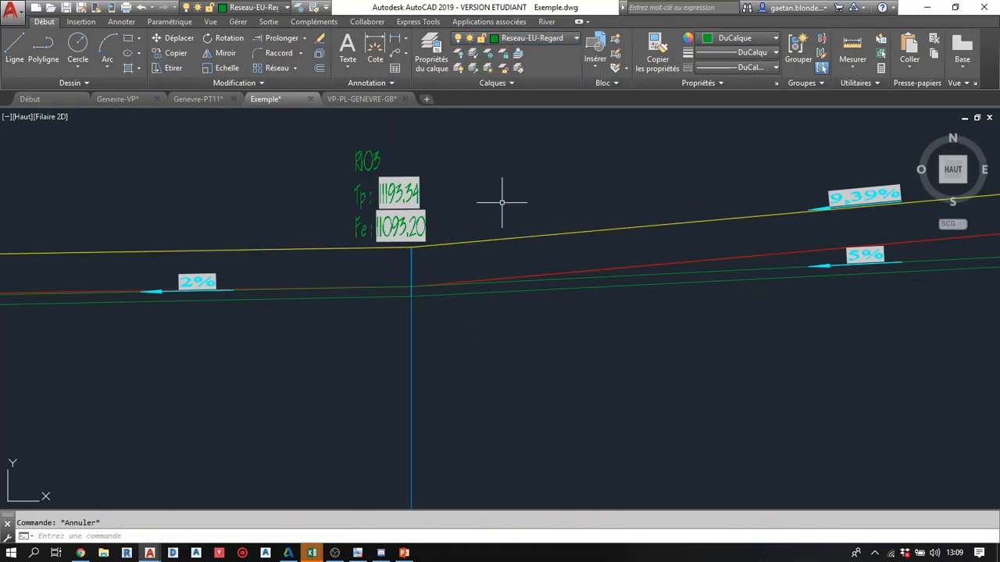
left_click(425, 364)
type("L")
key("BackSpace")
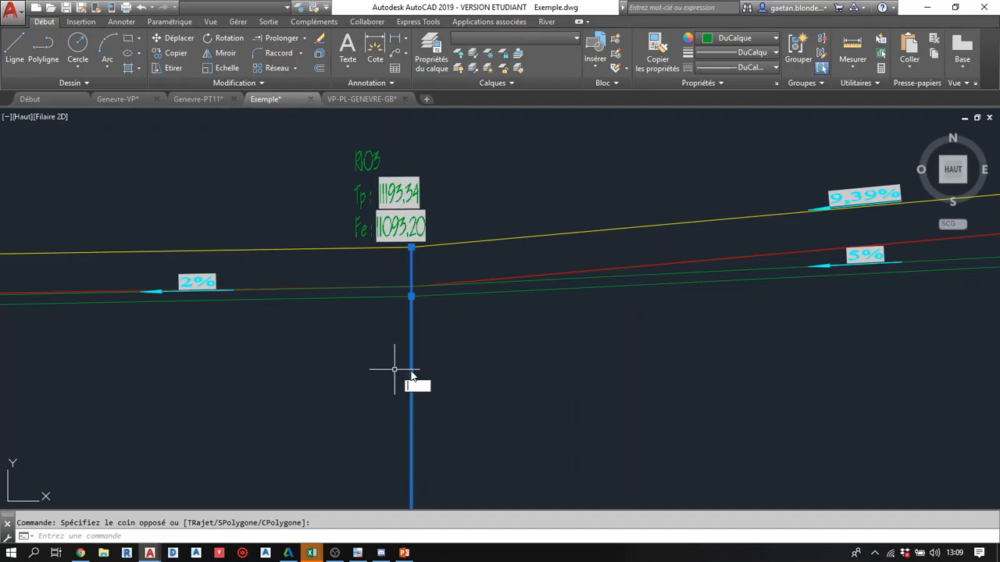
key("Escape")
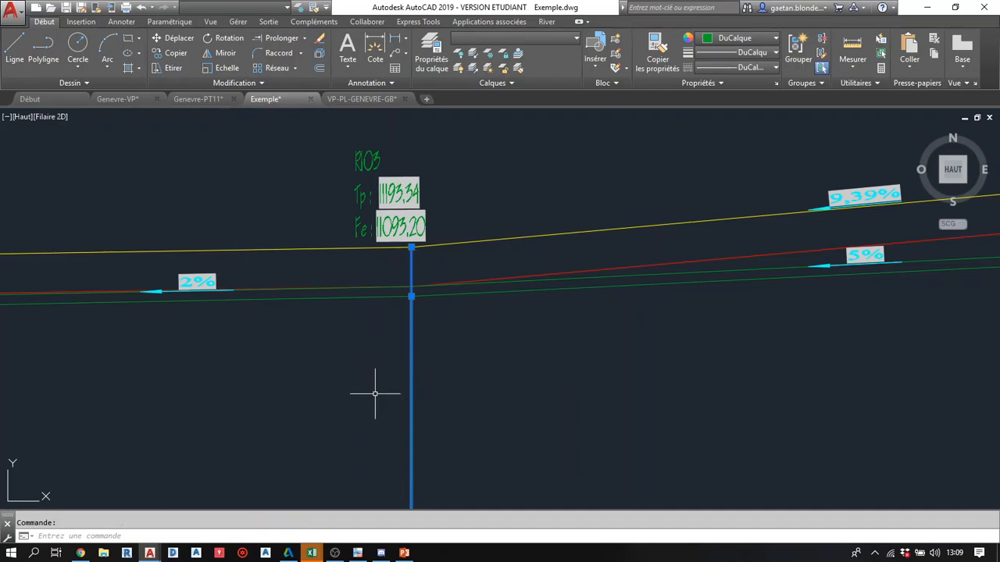
key("Escape")
- Select the overlapping verticals at manhole R103 and inspect their shared properties
left_click(313, 209)
left_click(501, 436)
left_click(499, 435)
left_click(358, 350)
right_click(394, 361)
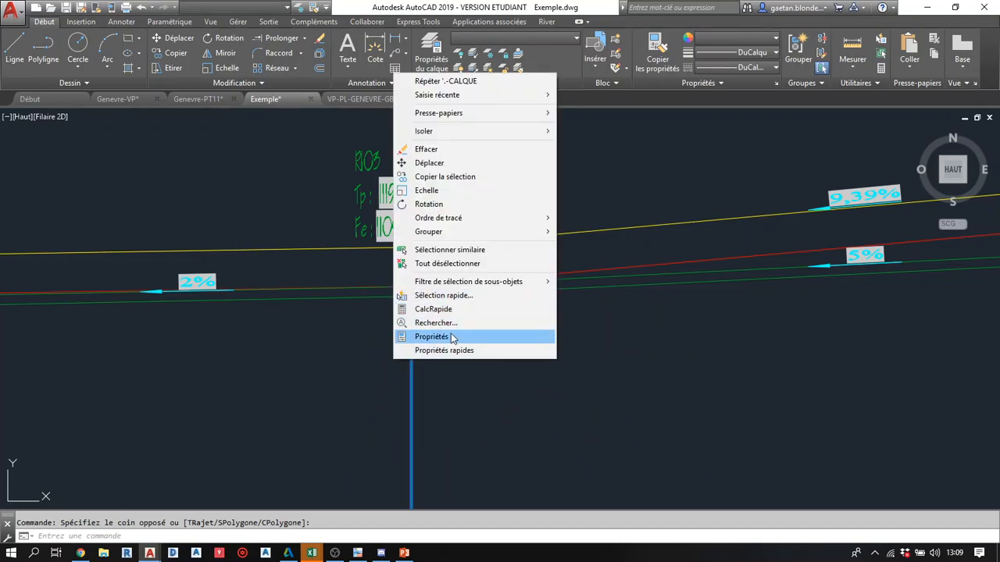
left_click(453, 336)
left_click_drag(998, 437, 616, 184)
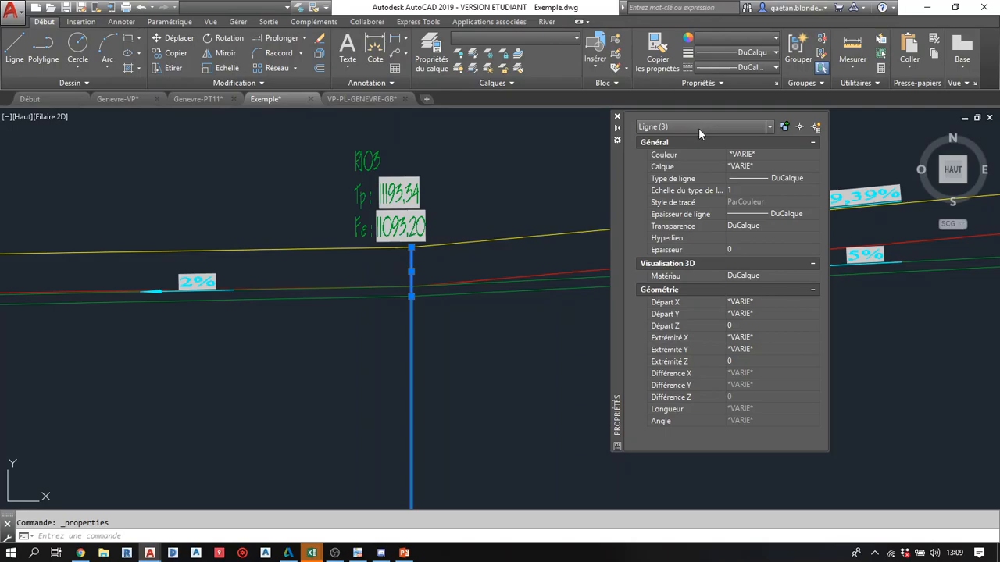
left_click(618, 117)
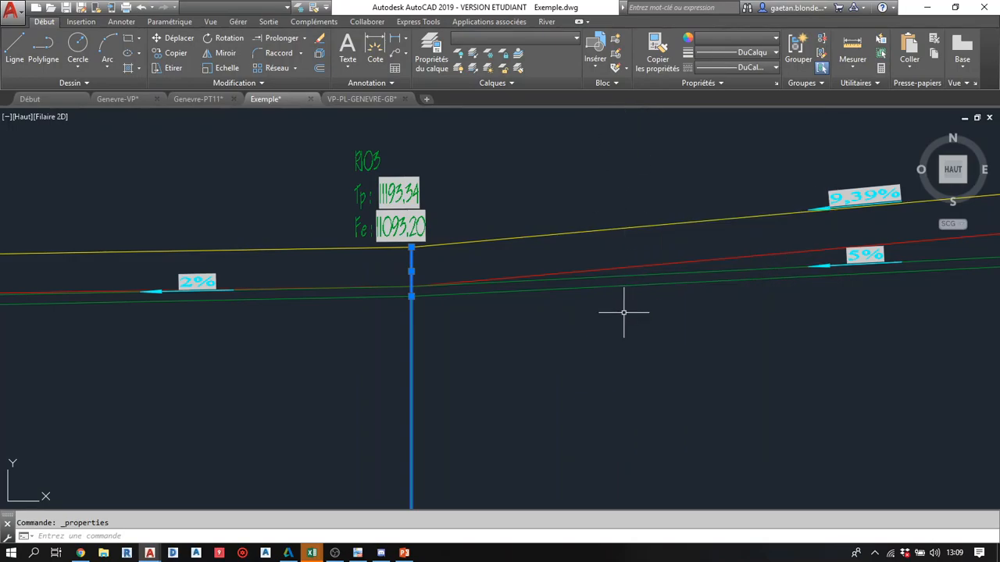
key("Escape")
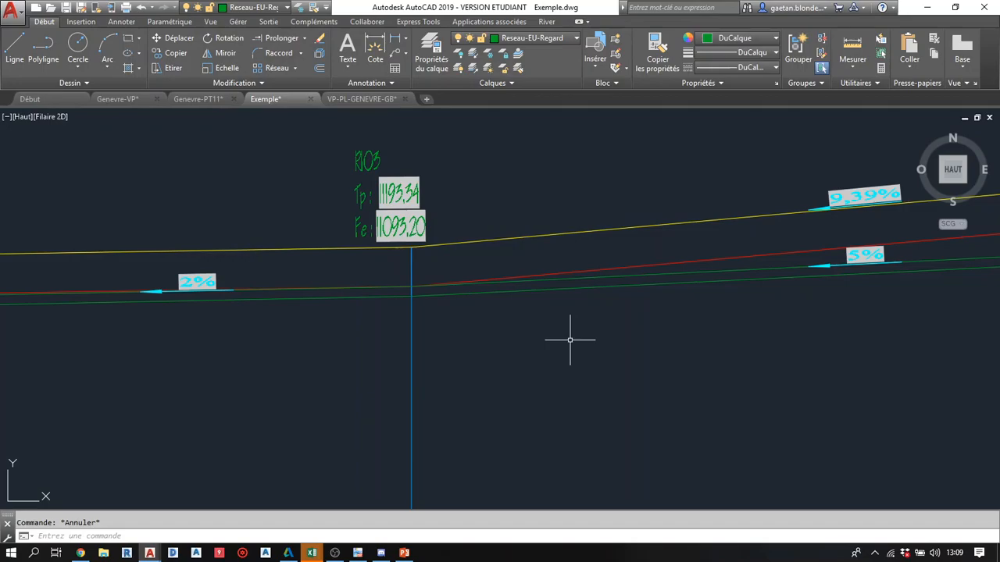
- Copy the R103 elevation label to a free spot above and to the right of the original on the profile
left_click(412, 207)
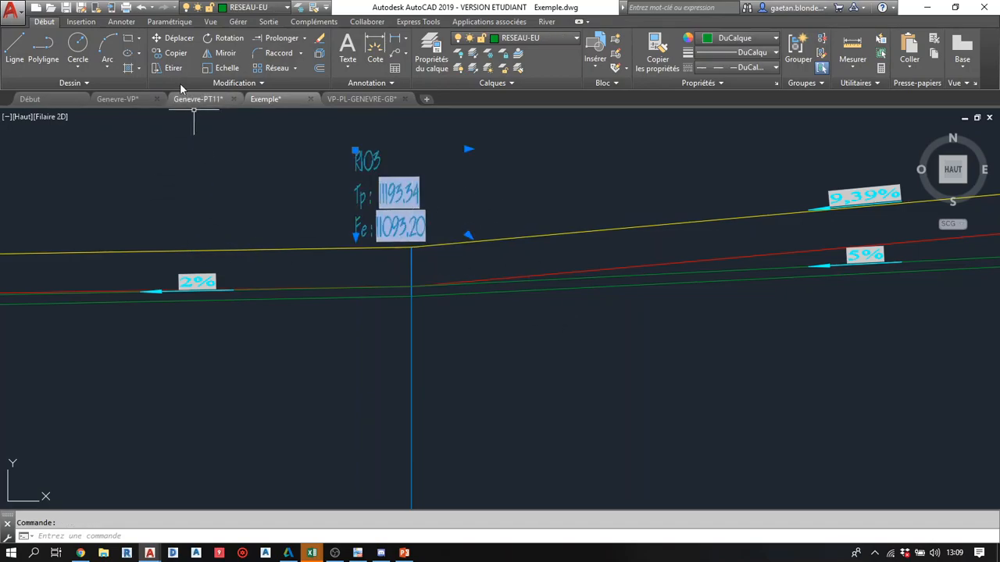
left_click(174, 52)
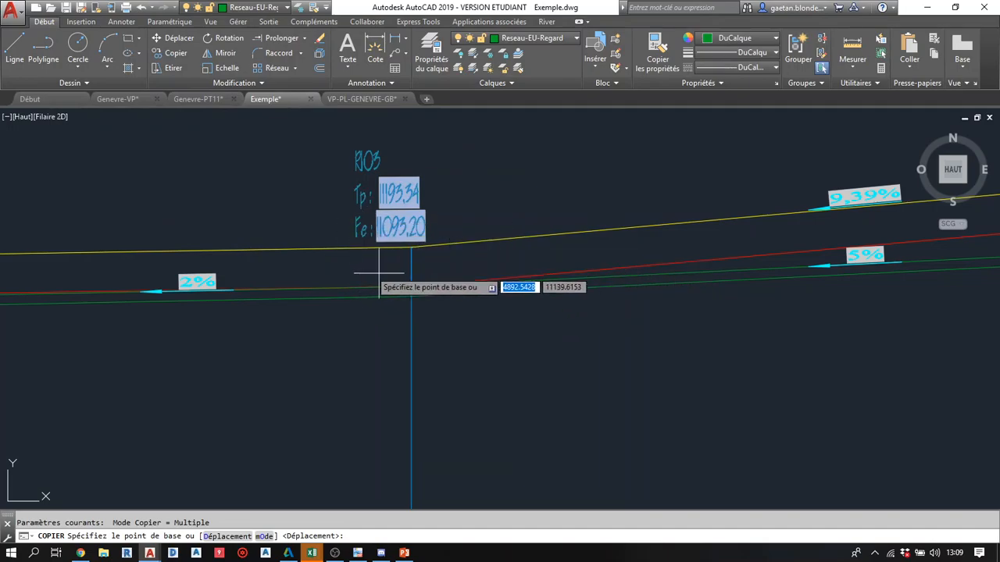
left_click(353, 254)
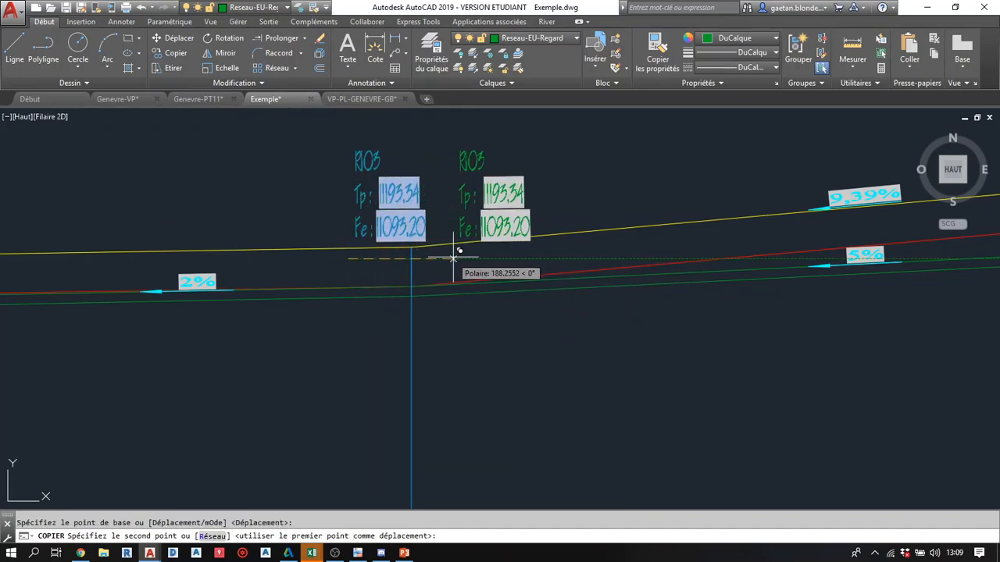
left_click(467, 209)
key("Escape")
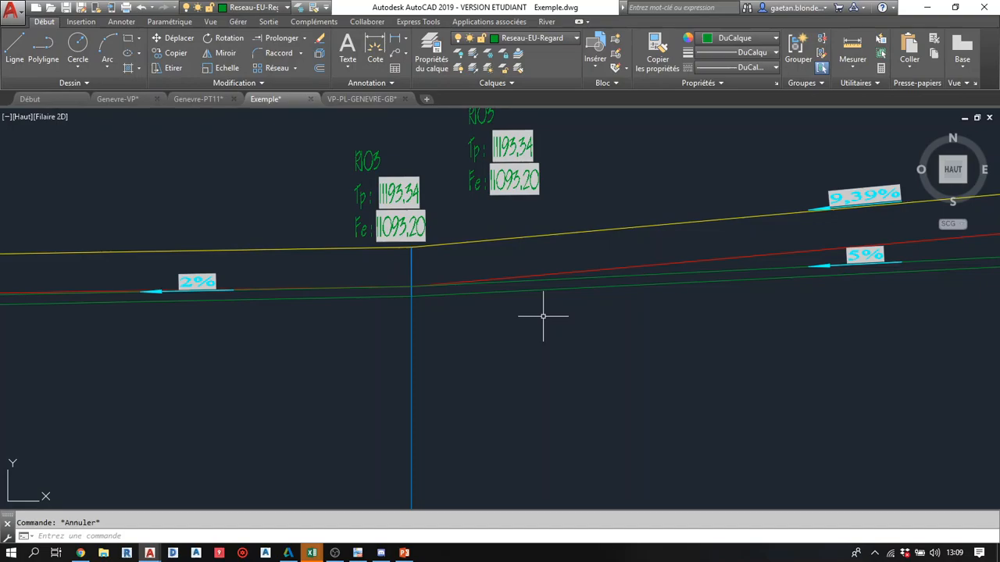
- Copy the R103 elevation label from the profile to the plan view, just above the R103 manhole square
left_click(394, 200)
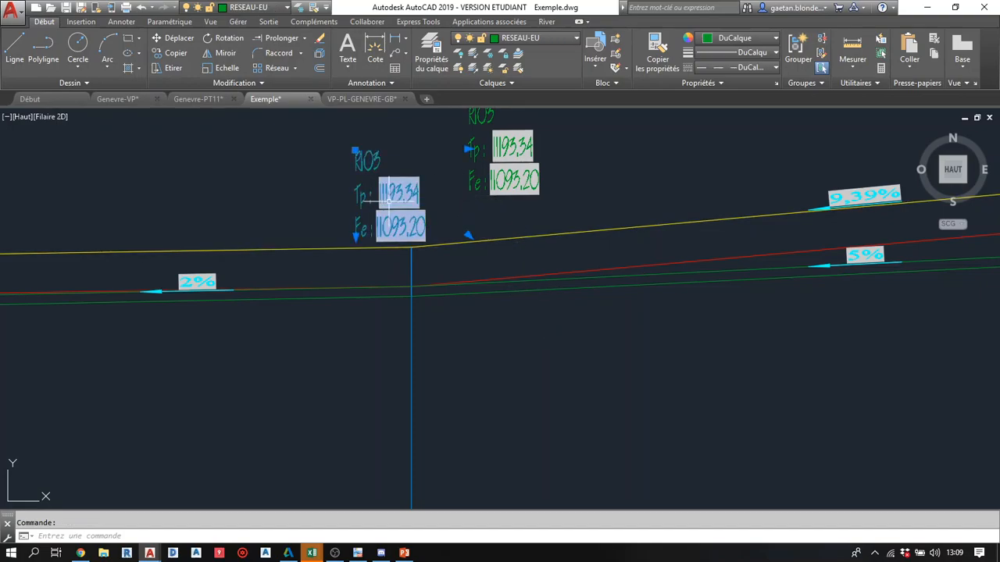
left_click(173, 52)
left_click(346, 228)
scroll(284, 309, "down", 13)
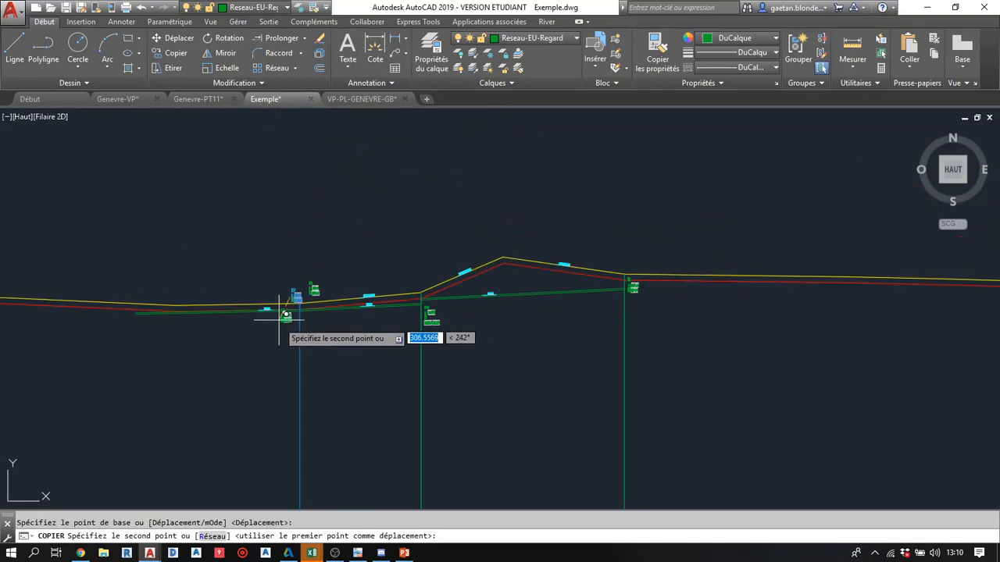
middle_click_drag(228, 338, 548, 183)
scroll(471, 340, "up", 10)
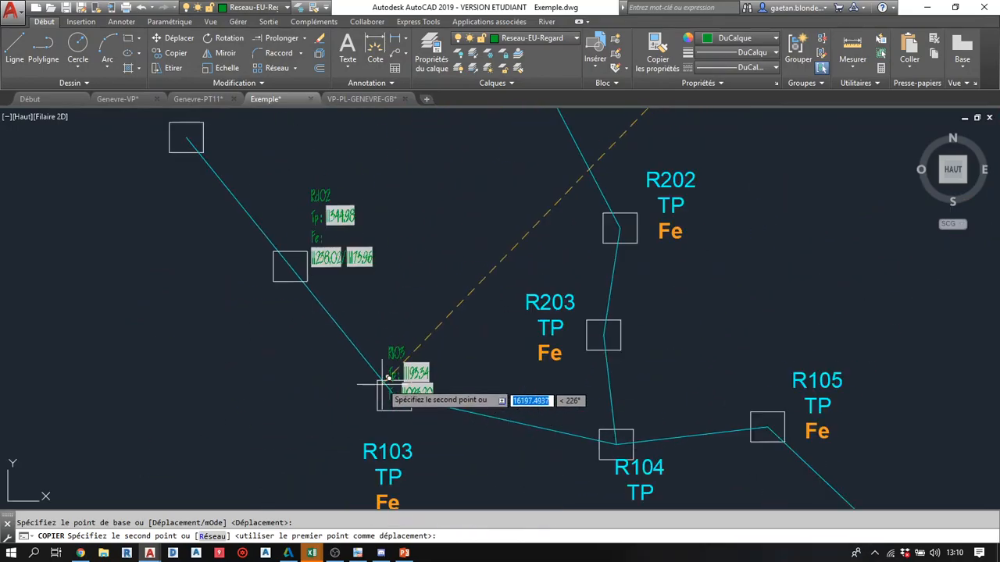
left_click(402, 343)
key("Escape")
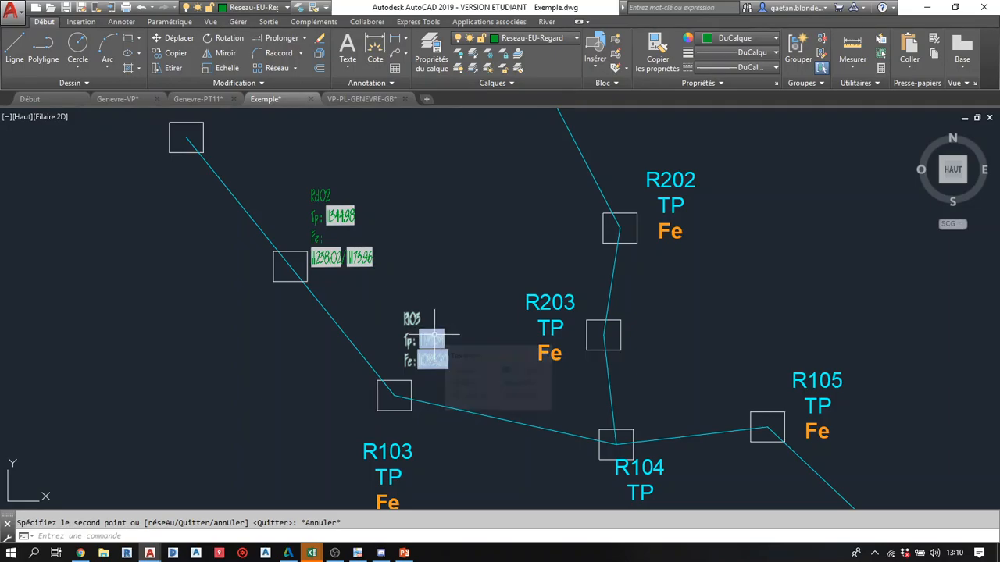
- Draw a vertical line across the yellow and red profile lines, left of the pipe's free end
scroll(453, 325, "down", 5)
scroll(565, 288, "down", 2)
middle_click_drag(610, 274, 417, 543)
middle_click_drag(631, 340, 591, 379)
scroll(599, 276, "up", 6)
key("Escape")
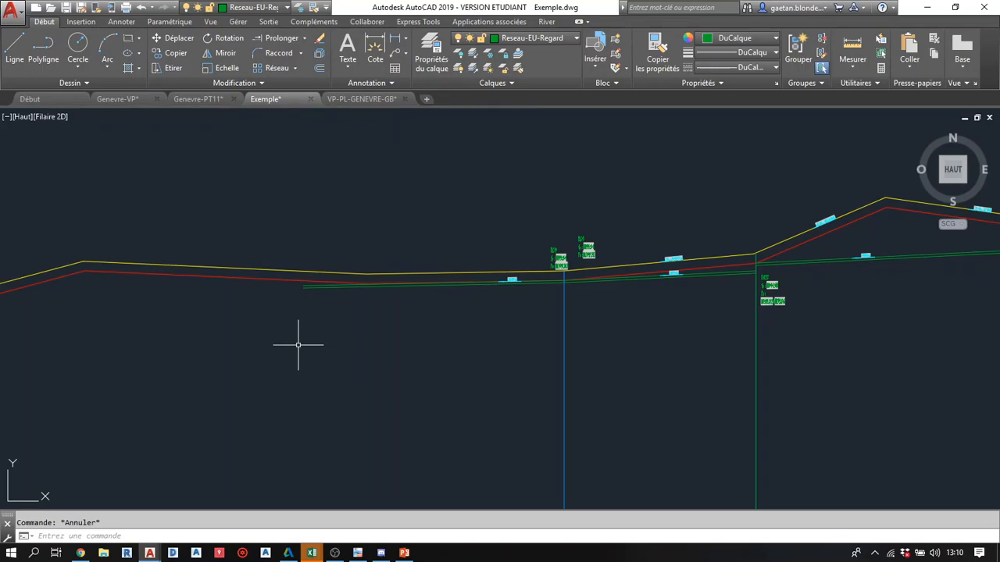
type("l")
key("Return")
left_click(241, 212)
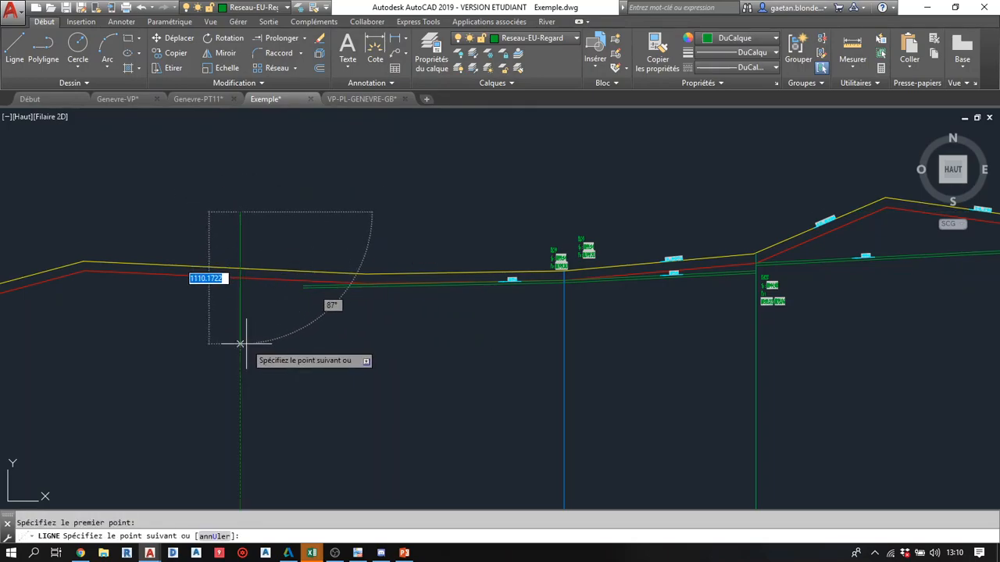
left_click(240, 355)
key("Return")
key("Return")
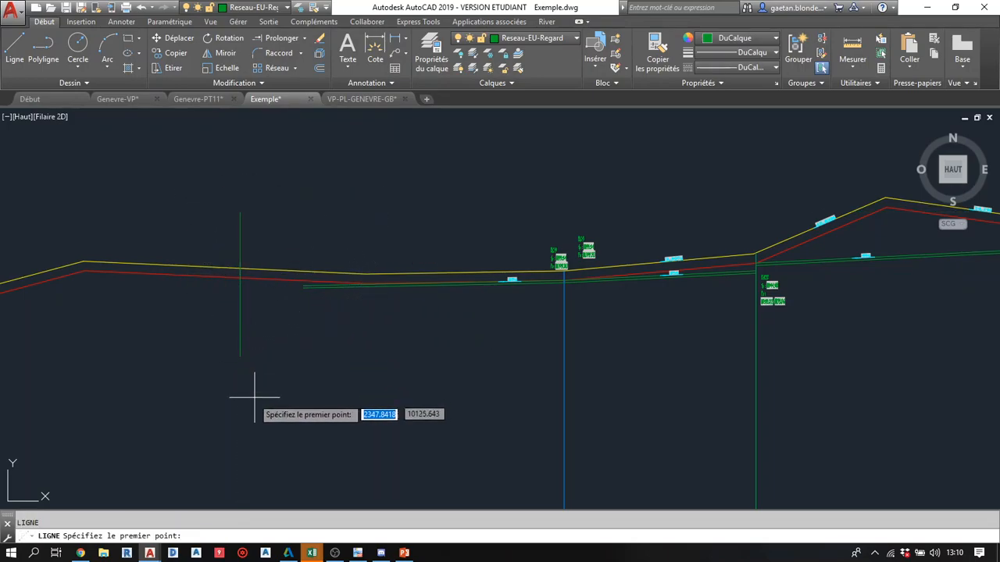
key("Escape")
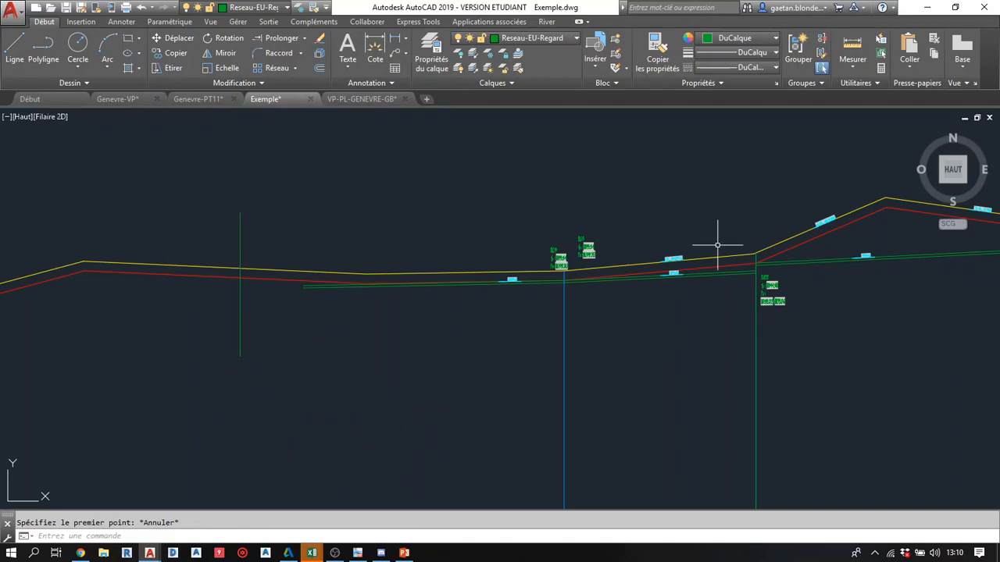
scroll(617, 297, "up", 3)
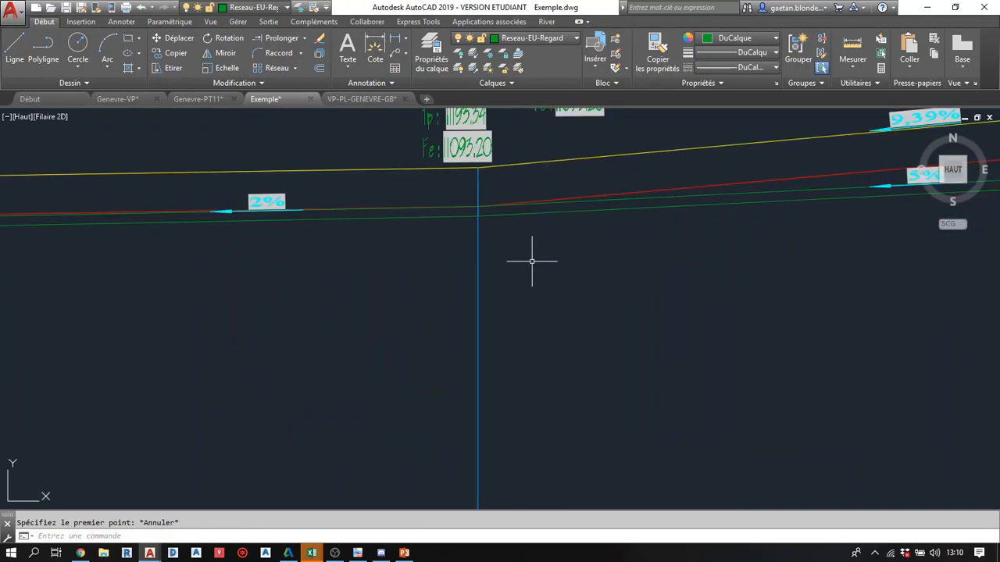
scroll(531, 262, "down", 3)
left_click(575, 196)
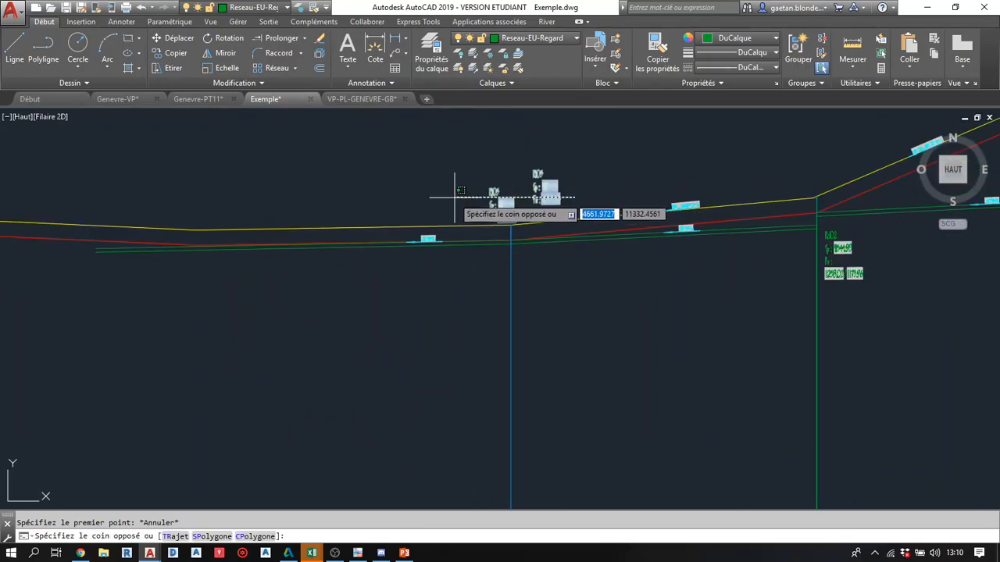
left_click(441, 160)
left_click(461, 207)
left_click(548, 302)
left_click(599, 404)
left_click(486, 324)
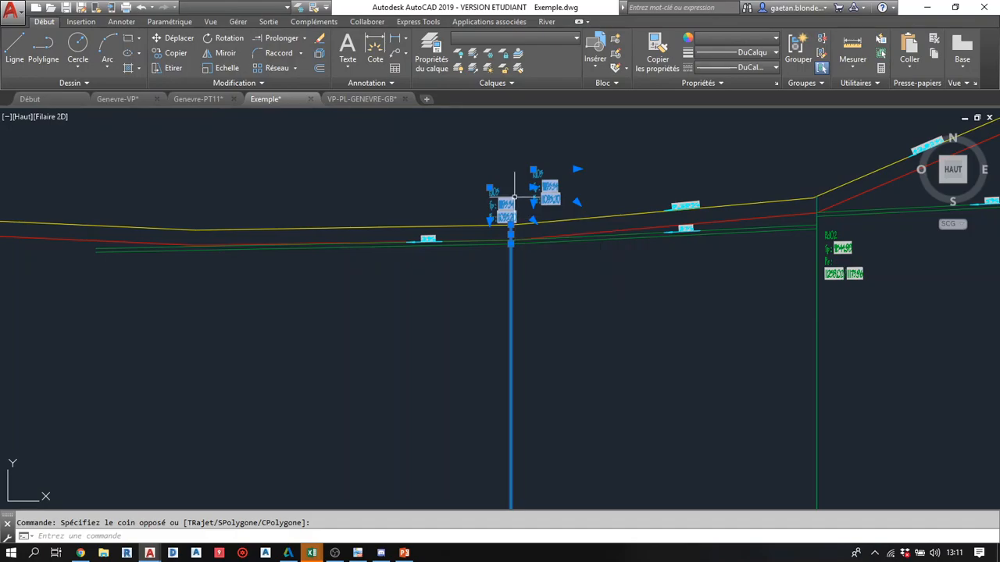
scroll(543, 200, "up", 4)
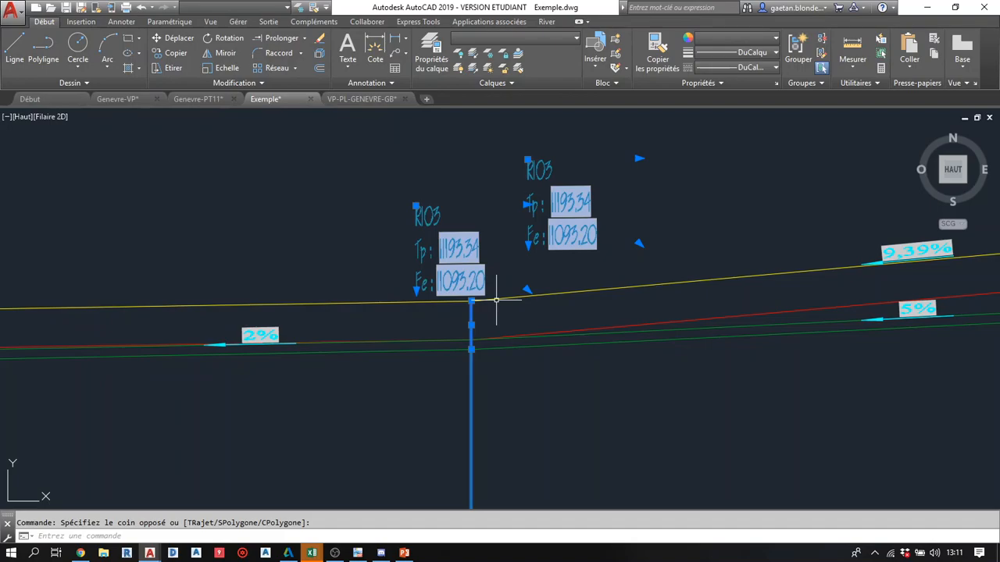
left_click(175, 52)
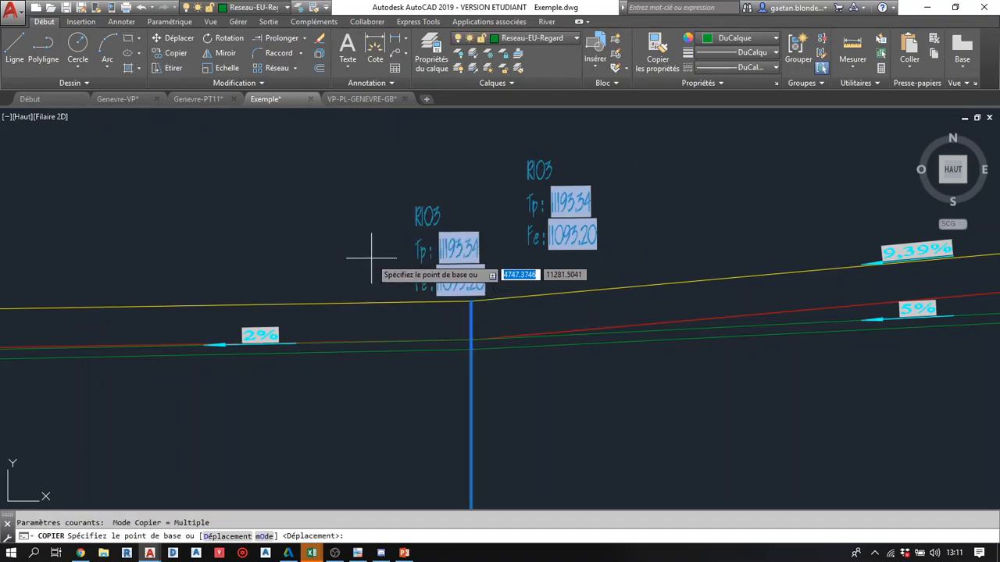
key("Escape")
- Copy both R103 labels and the manhole verticals with a base point where the vertical meets the yellow line
left_click(740, 167)
left_click(341, 257)
left_click(388, 247)
left_click(615, 421)
left_click(611, 484)
left_click(410, 380)
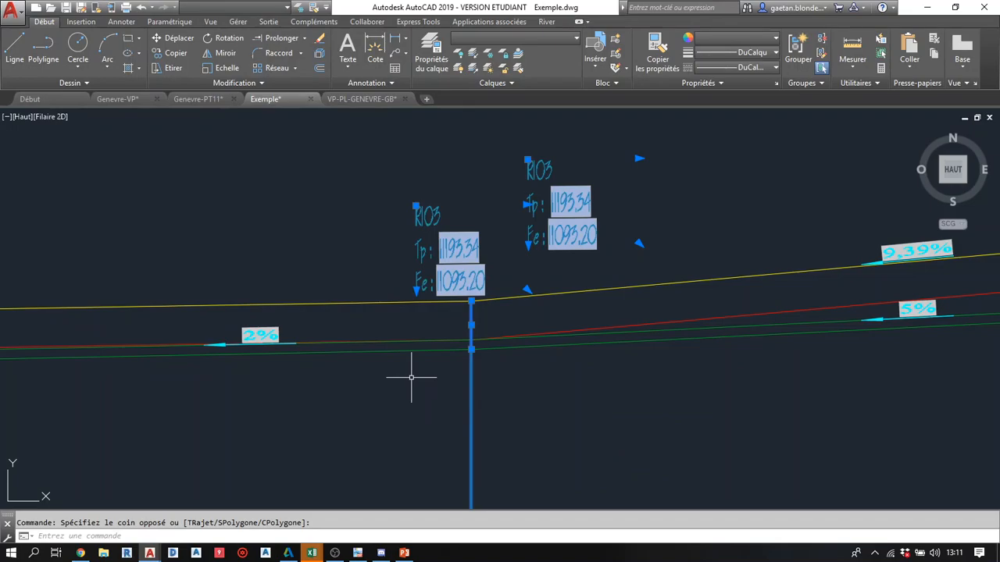
key("ctrl+shift+c")
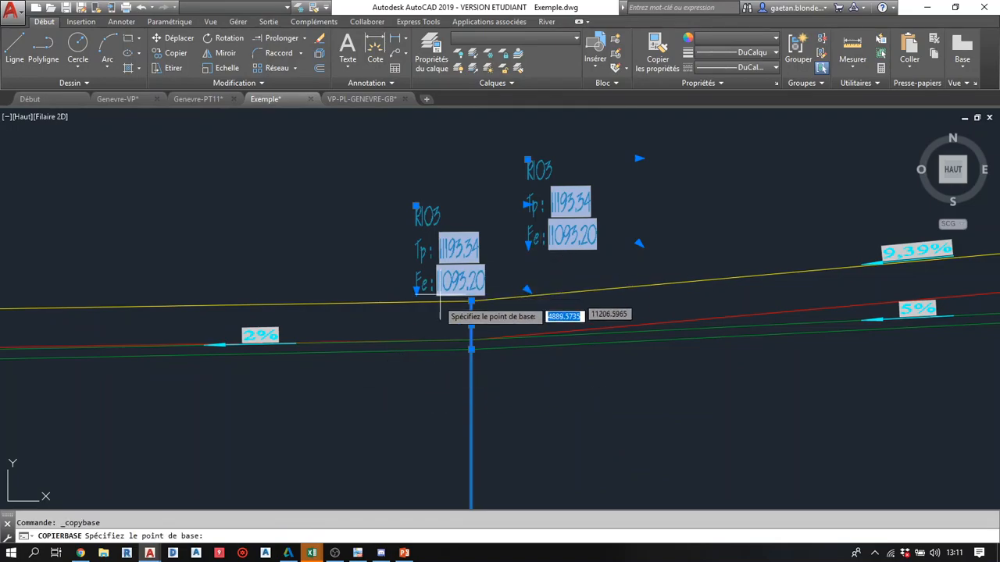
left_click(471, 300)
- Paste the copied labels and verticals at the intersection of the new vertical line and the yellow profile line
scroll(406, 312, "down", 5)
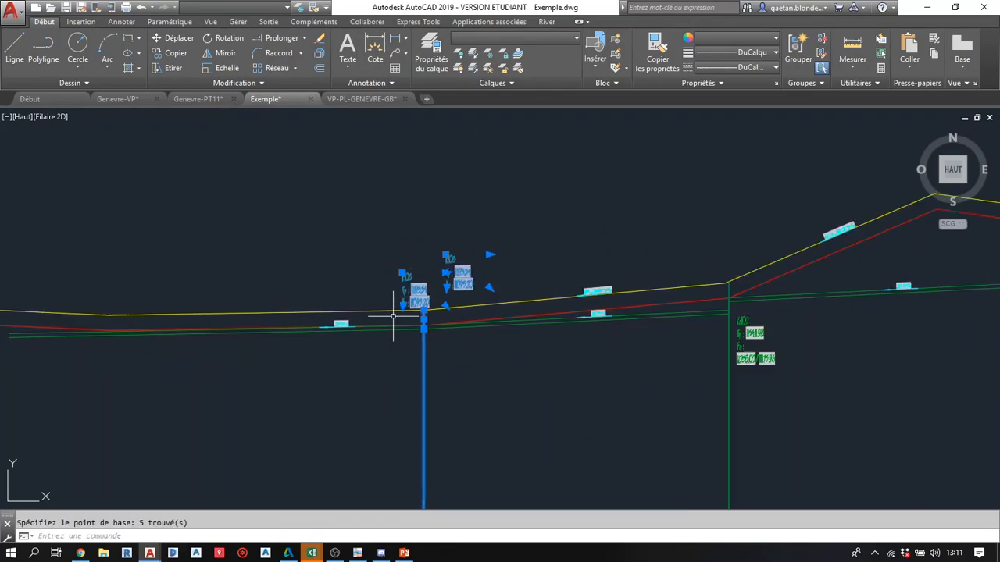
middle_click_drag(227, 326, 392, 328)
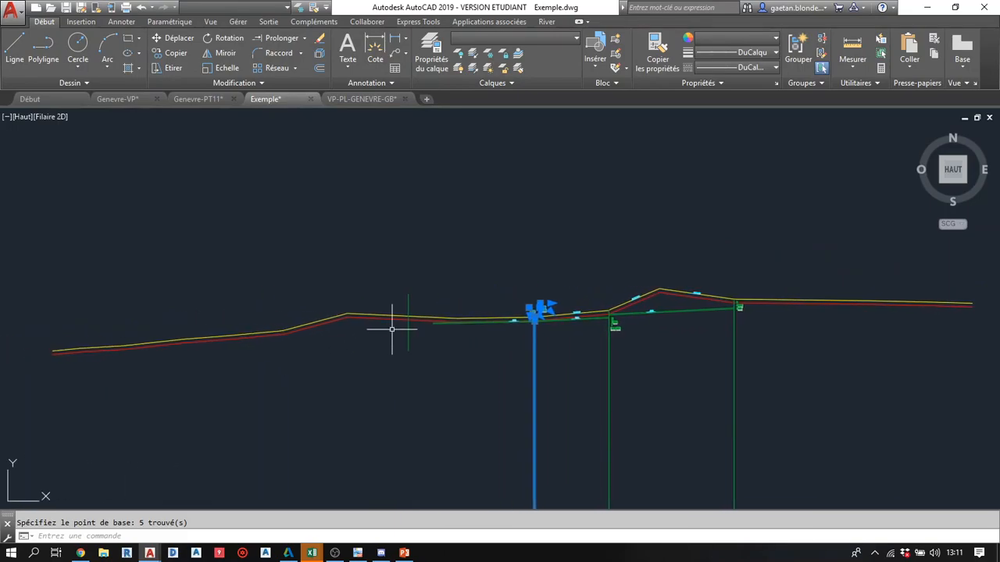
scroll(393, 328, "up", 5)
key("ctrl+v")
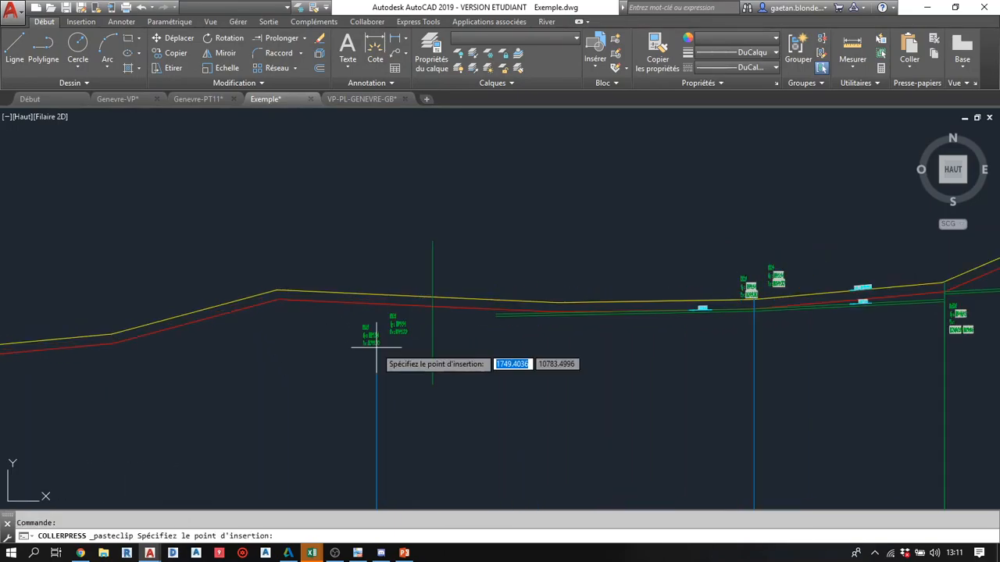
left_click(432, 298)
key("Escape")
- Extend the free ends of the two green pipe lines to the pasted manhole vertical
scroll(422, 330, "up", 8)
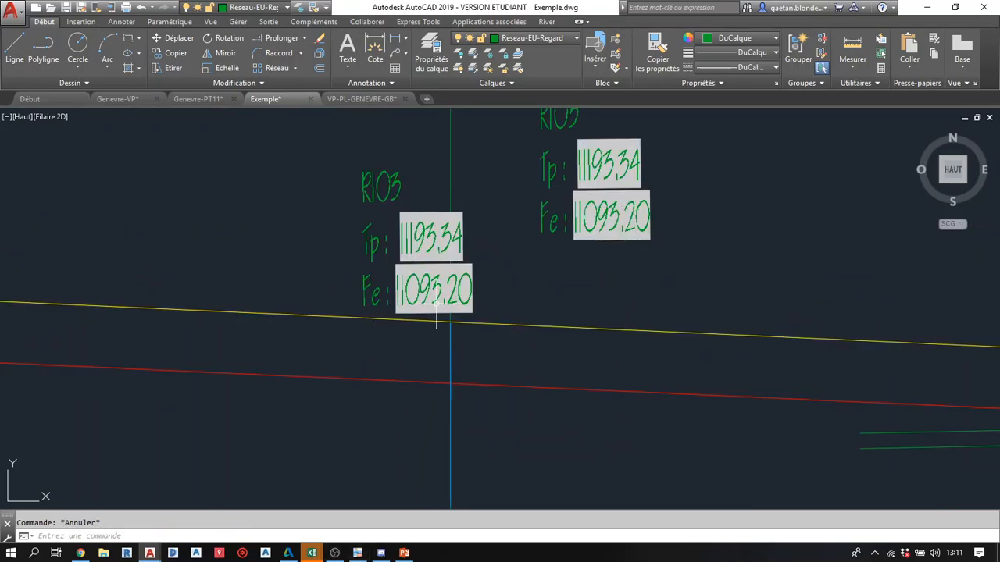
middle_click_drag(432, 375, 402, 278)
scroll(312, 207, "down", 4)
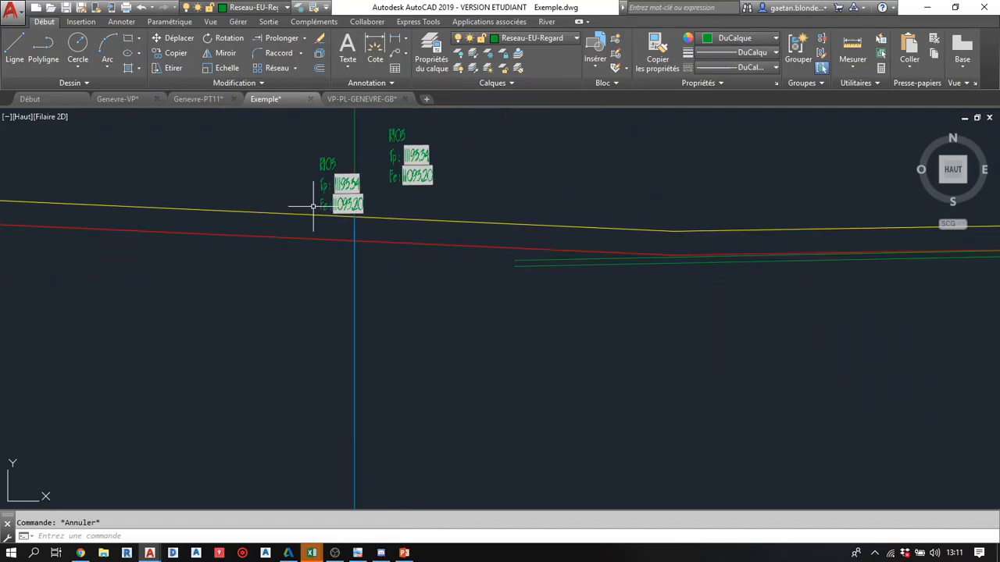
middle_click_drag(353, 231, 398, 226)
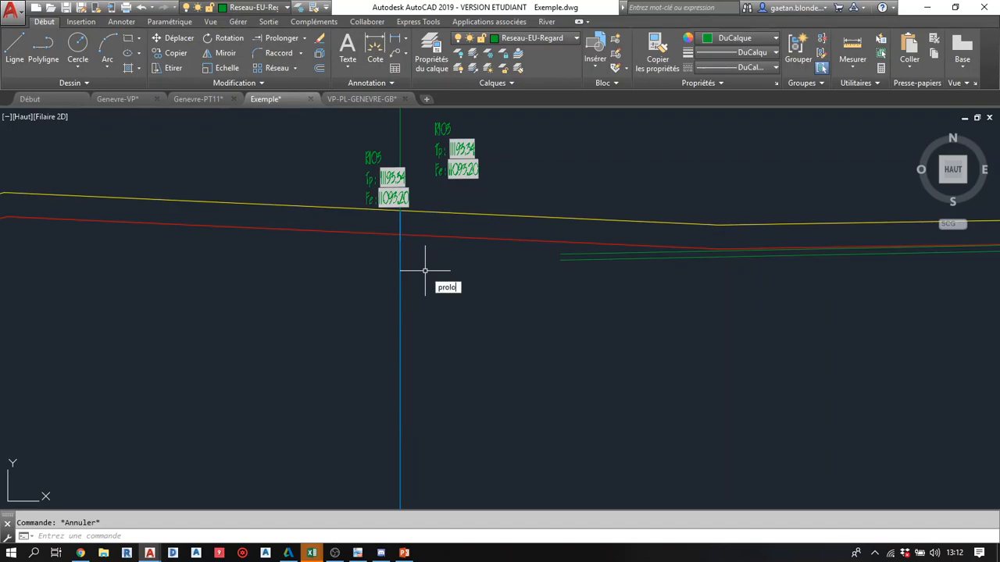
key("Return")
left_click(569, 285)
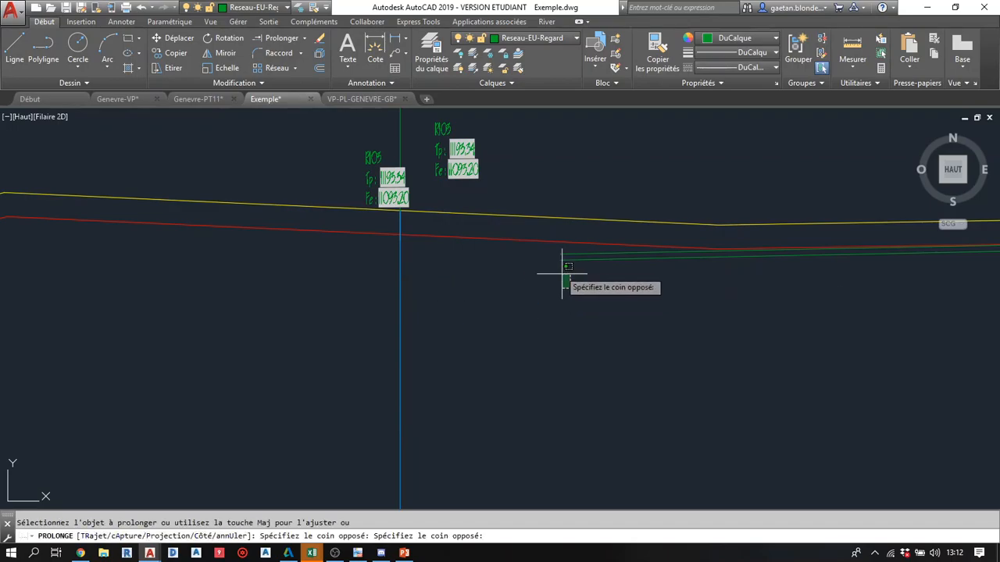
left_click(561, 244)
key("Escape")
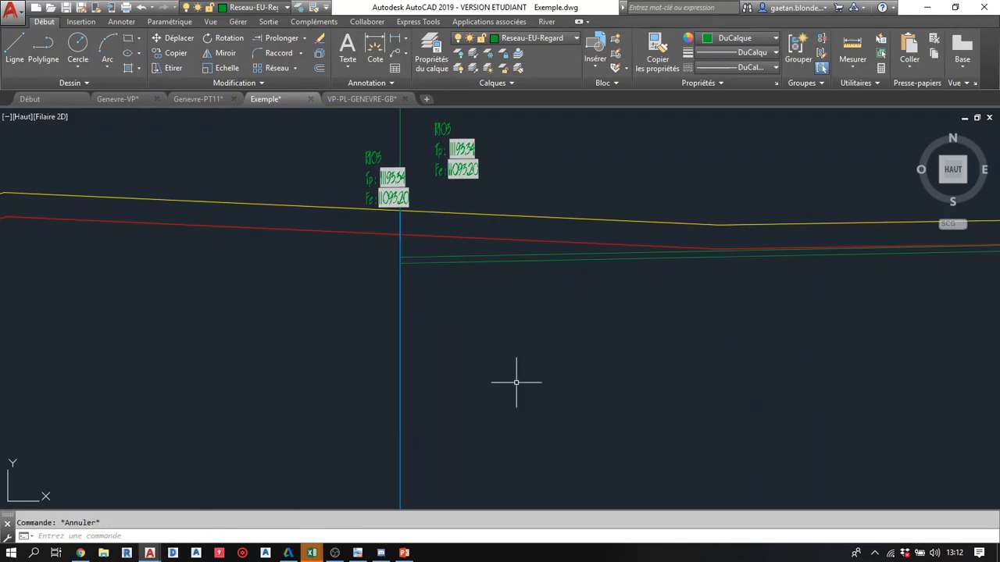
- Compare where the manhole verticals' segments end relative to the pipe lines at the new manhole and at R103
left_click(502, 390)
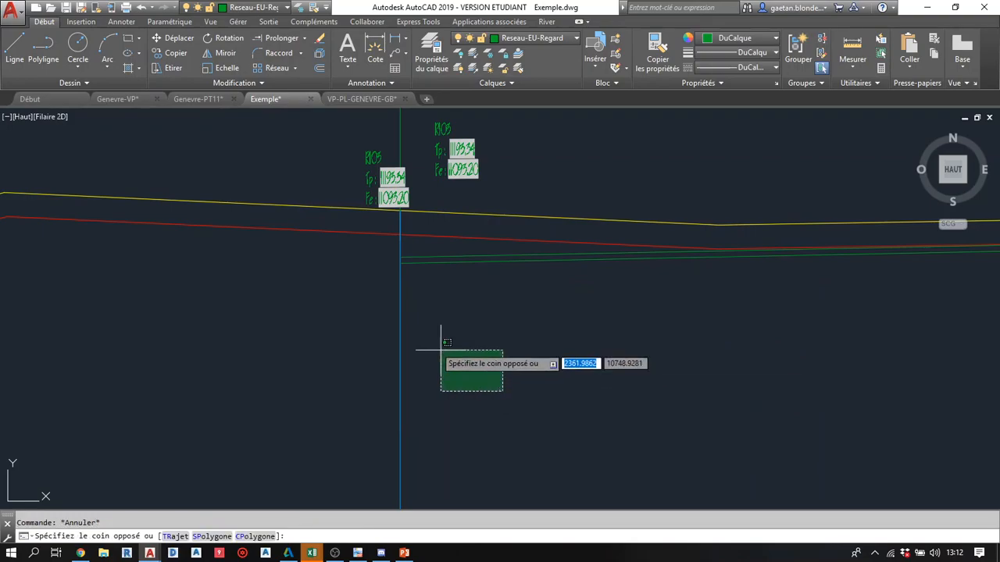
left_click(343, 292)
scroll(421, 335, "up", 5)
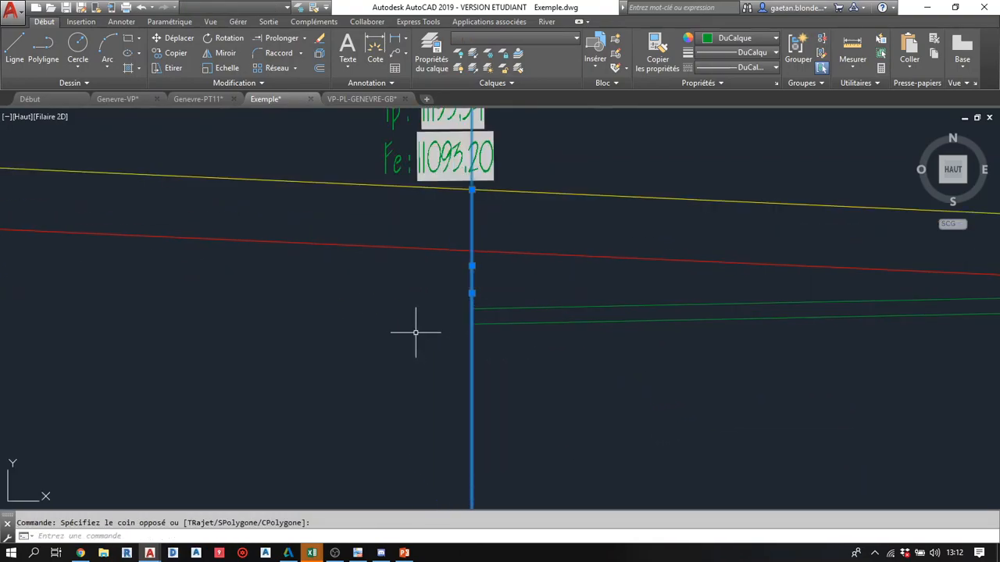
middle_click_drag(422, 335, 365, 353)
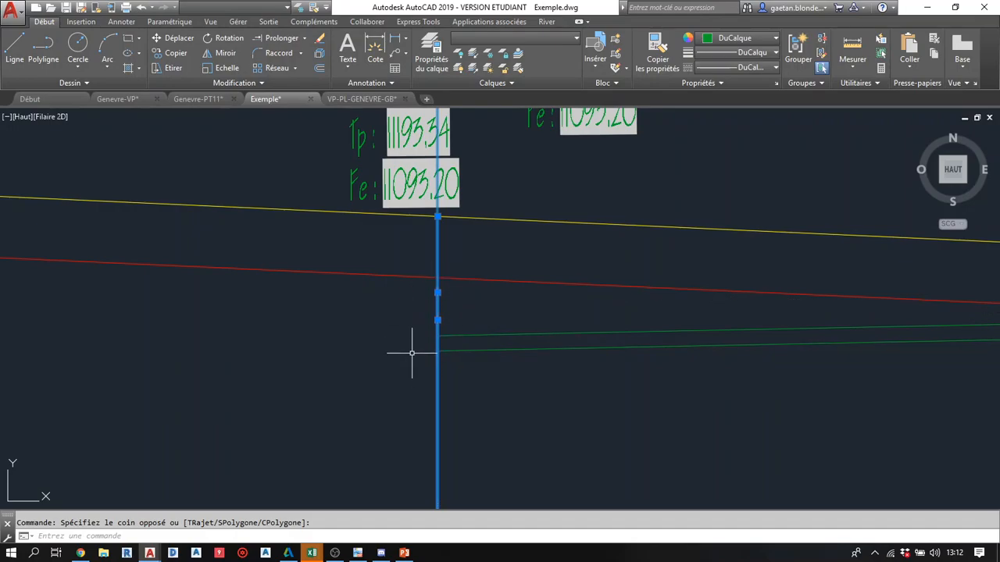
scroll(408, 330, "down", 3)
middle_click_drag(437, 363, 22, 324)
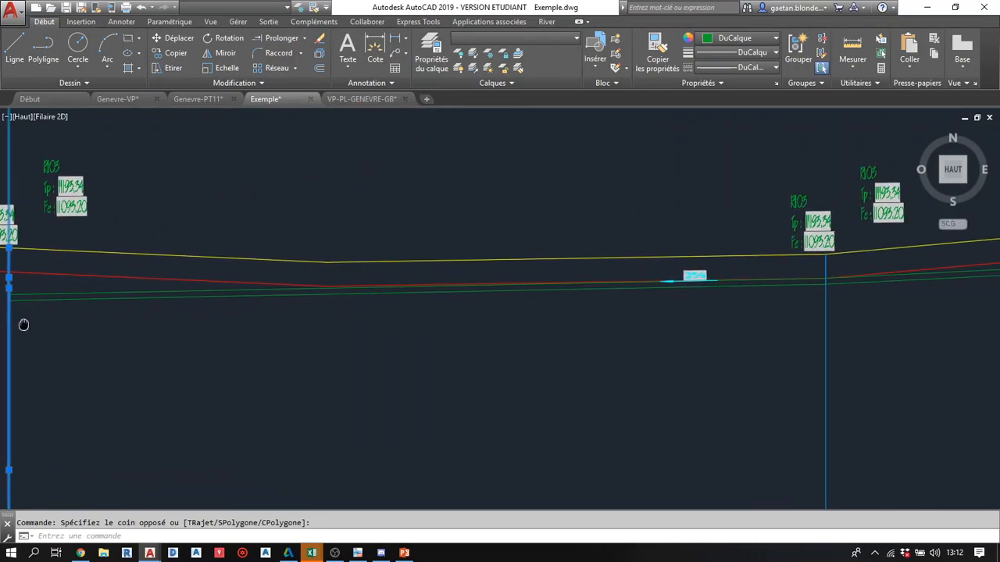
key("Escape")
left_click(826, 305)
left_click(856, 321)
left_click(800, 297)
left_click(814, 275)
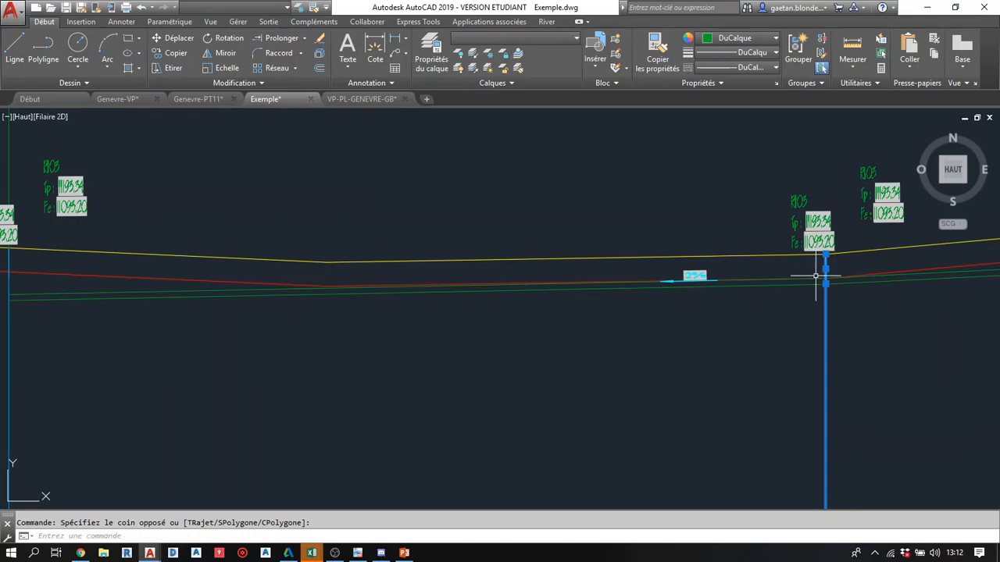
middle_click_drag(634, 342, 638, 343)
scroll(827, 283, "up", 4)
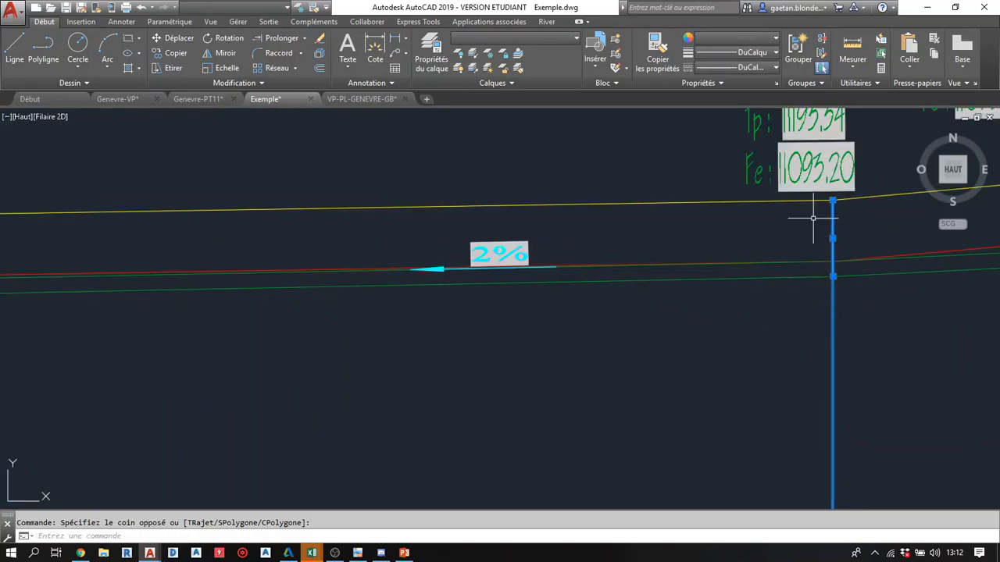
scroll(380, 349, "down", 4)
mouse_move(374, 352)
middle_mouse_down()
mouse_move(649, 348)
mouse_move(864, 368)
middle_mouse_up()
key("Escape")
- Move the helper vertical away from the new manhole's stacked verticals, to the left of its labels
scroll(461, 383, "up", 5)
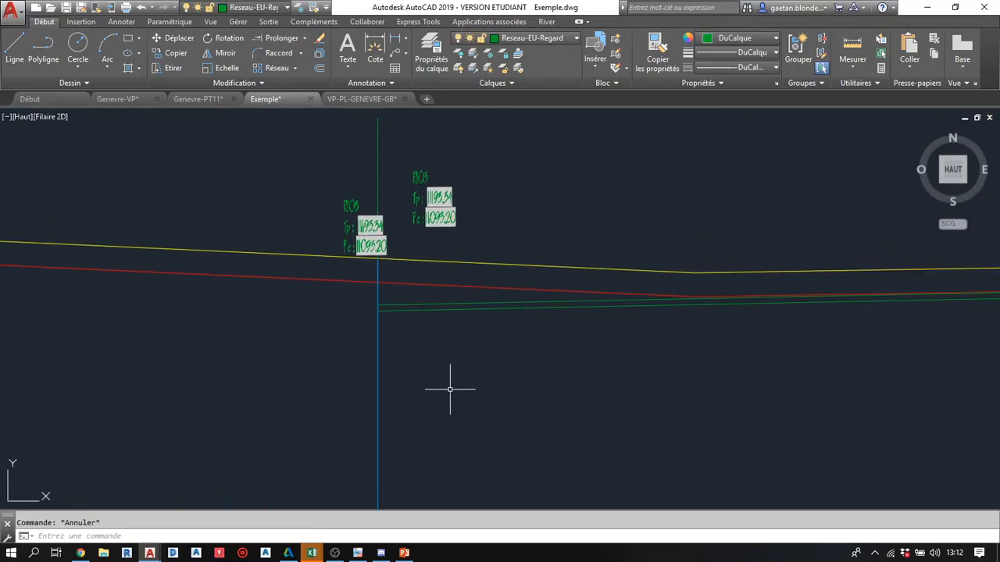
middle_click_drag(432, 484, 433, 494)
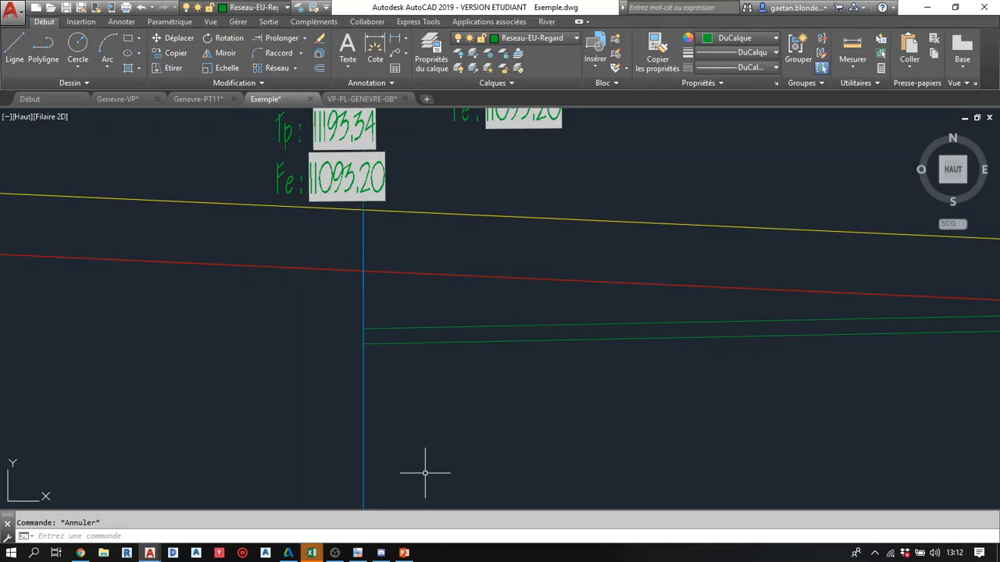
left_click(402, 409)
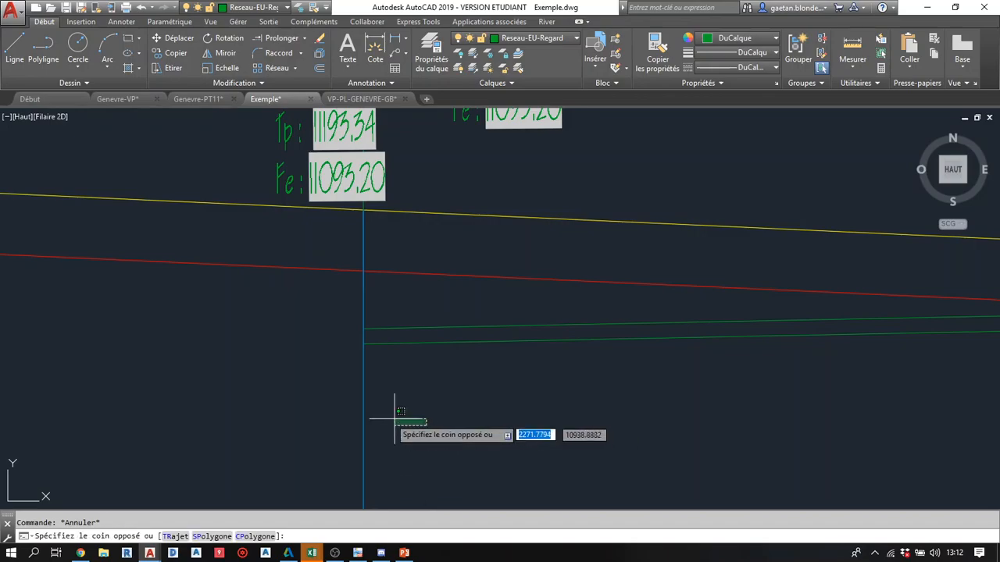
left_click(341, 404)
left_click(252, 161)
left_click(528, 464)
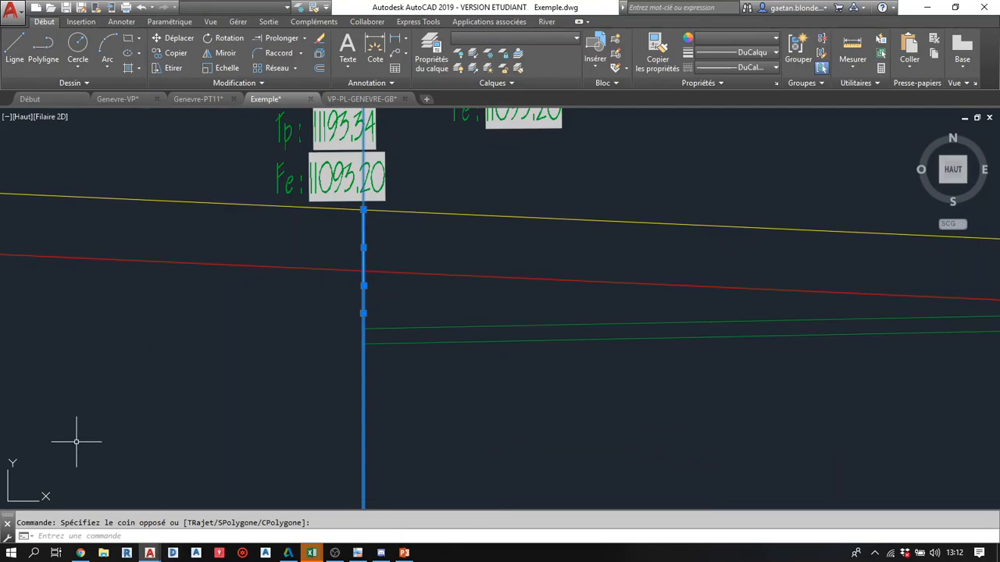
left_click(363, 313)
left_click(363, 313)
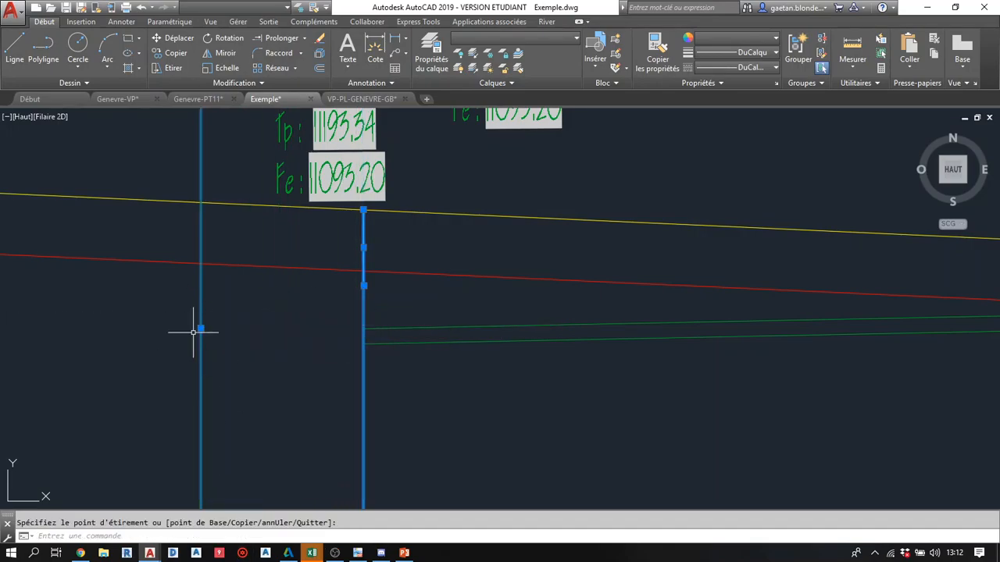
- Stretch the shared endpoint of the new manhole's depth segment and Fe line down to the end of the lower green pipe line
scroll(203, 320, "down", 5)
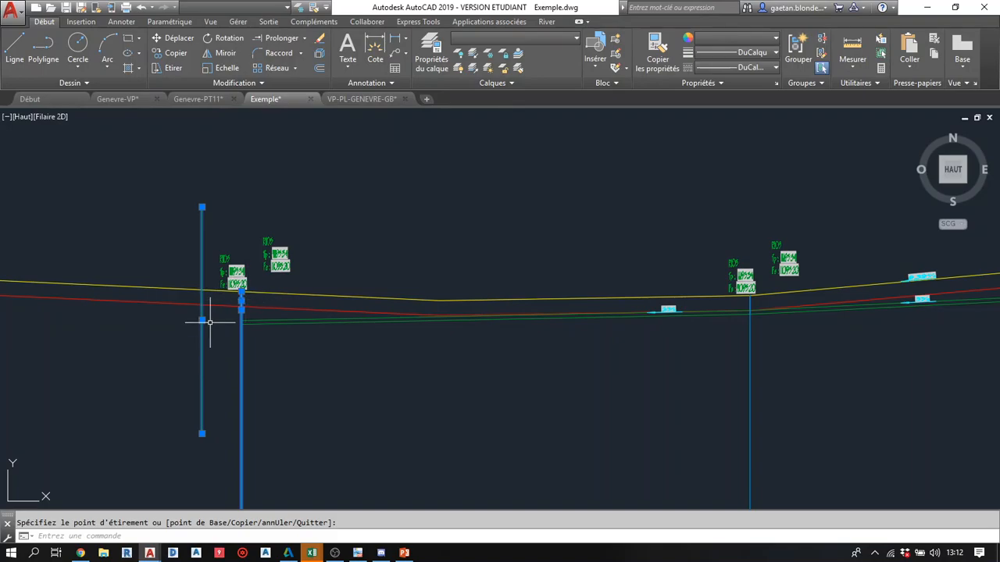
scroll(241, 312, "up", 3)
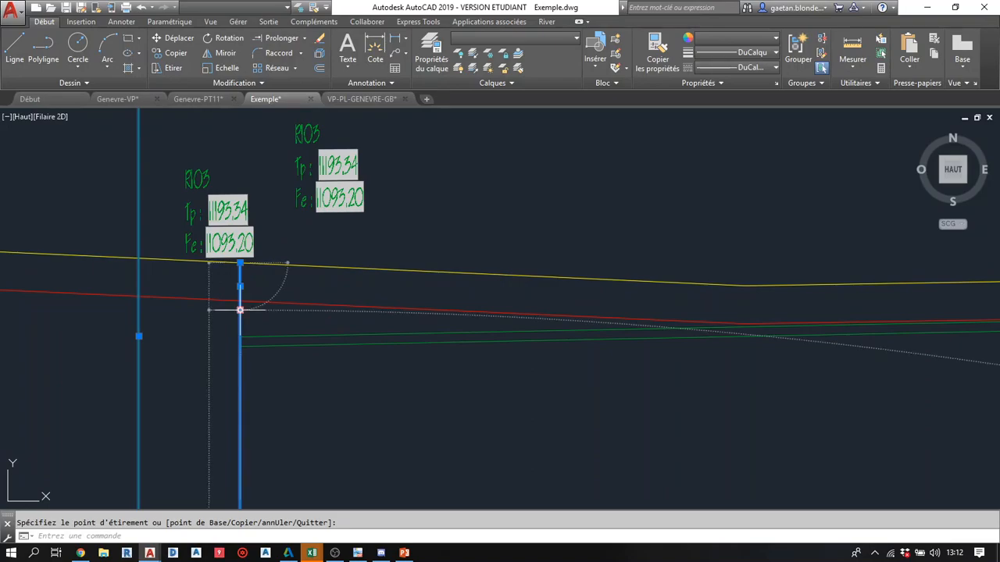
scroll(239, 334, "up", 3)
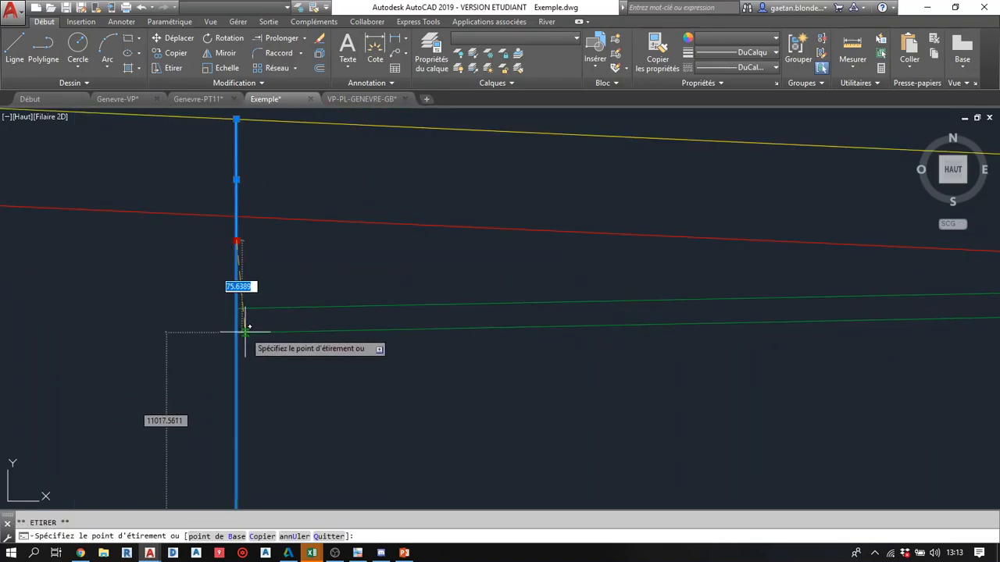
key("Escape")
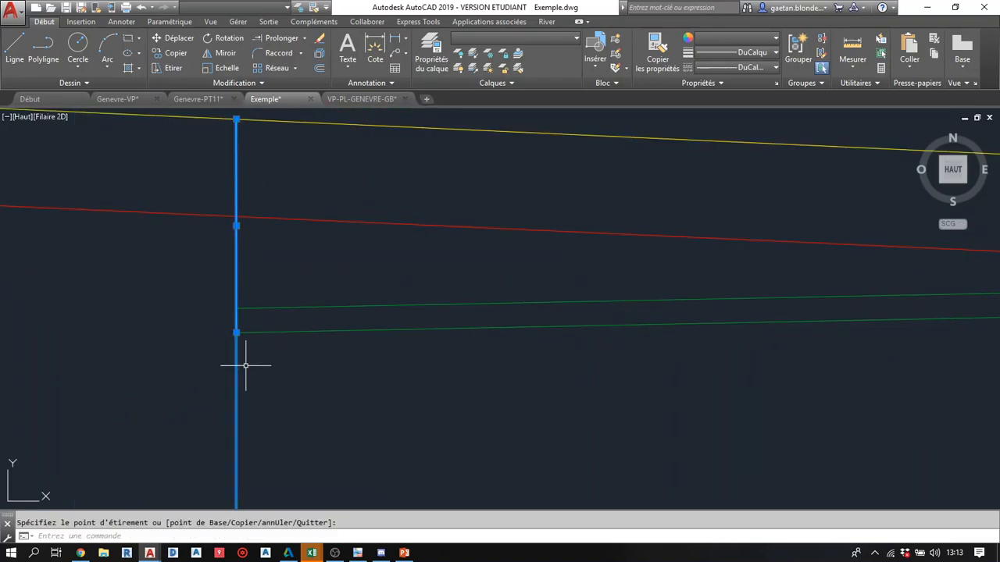
key("Escape")
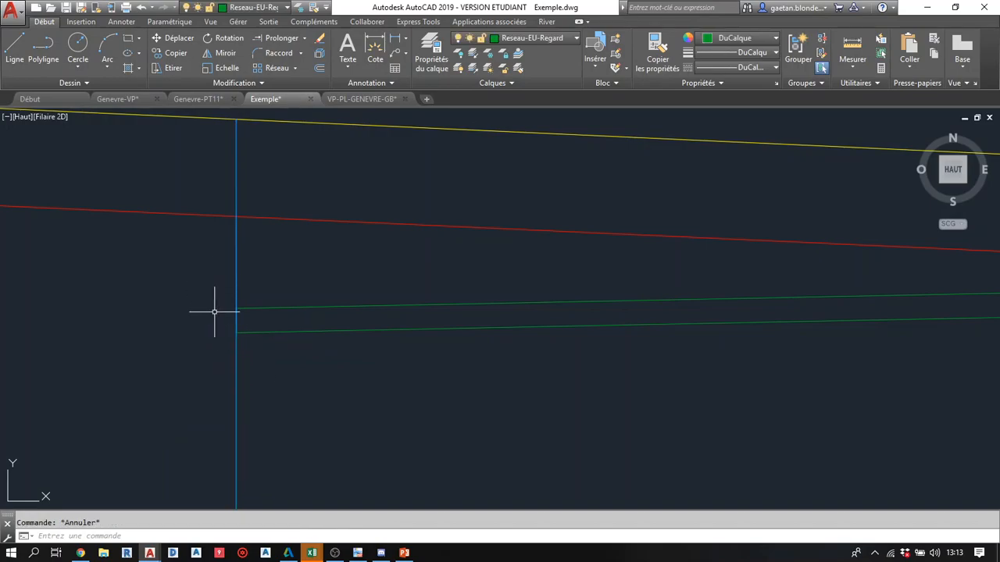
- Pull the blue Tp line's upper end and the cyan depth segment's lower end away from the manhole vertical
left_click(237, 254)
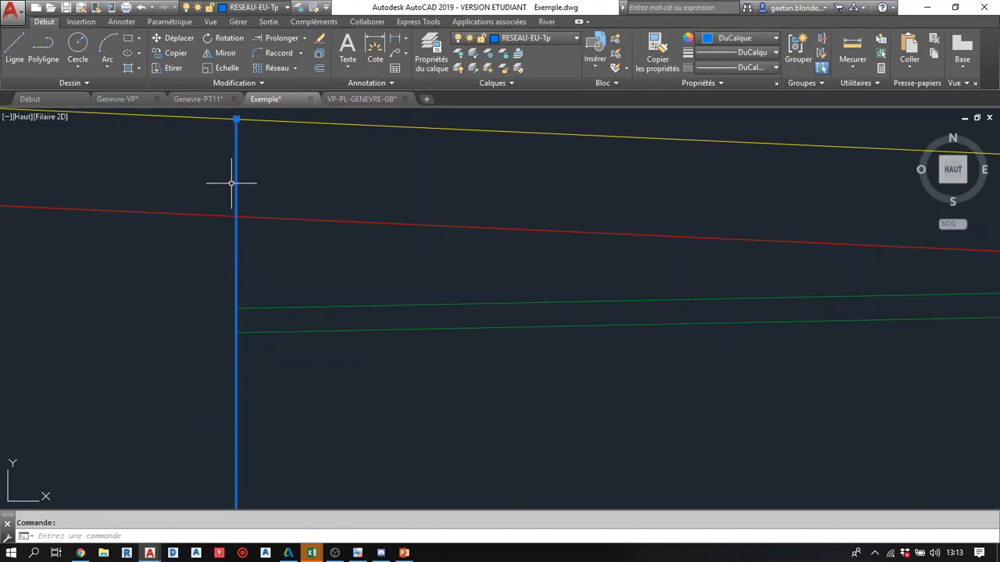
left_click(236, 121)
left_click(103, 245)
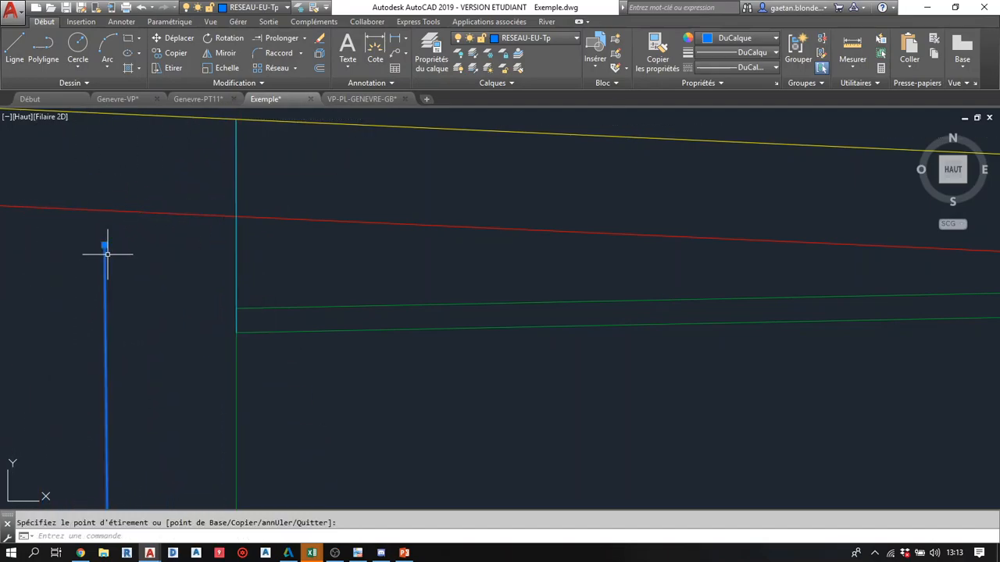
key("Escape")
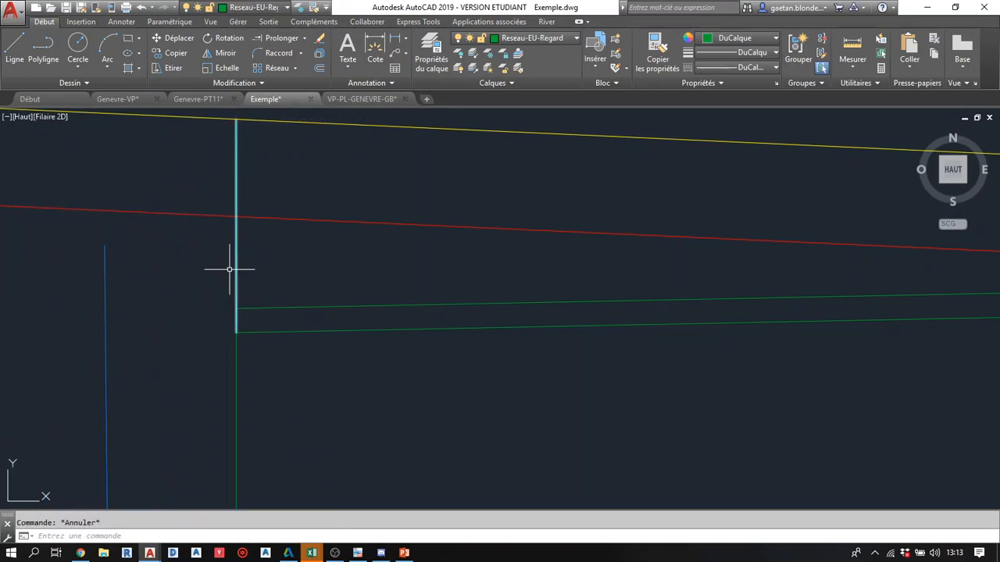
left_click(235, 272)
left_click(237, 332)
left_click(174, 332)
key("Escape")
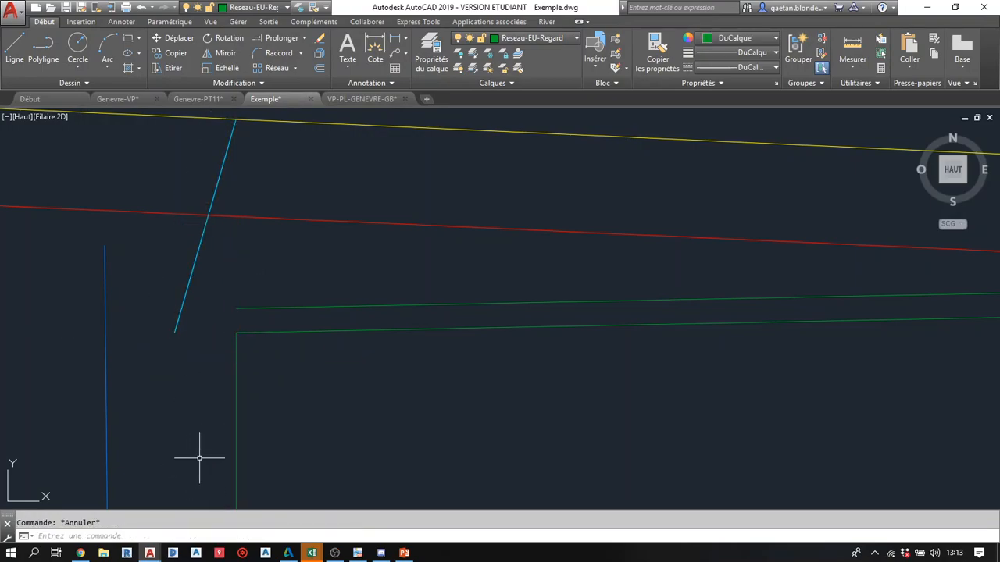
- Undo both endpoint moves on the manhole's Tp line and depth segment
left_click(265, 446)
left_click(221, 418)
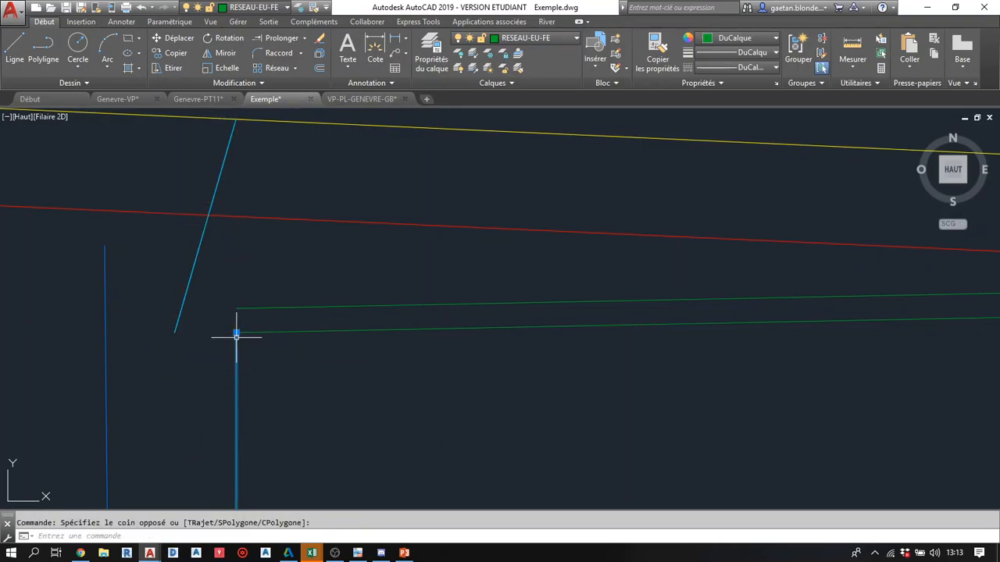
key("Escape")
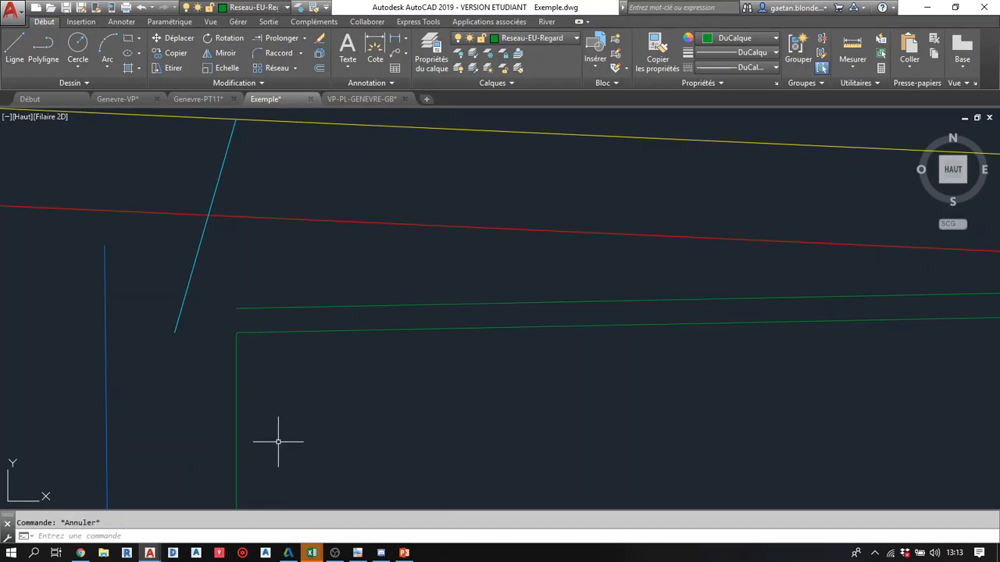
key("ctrl+z")
key("ctrl+z")
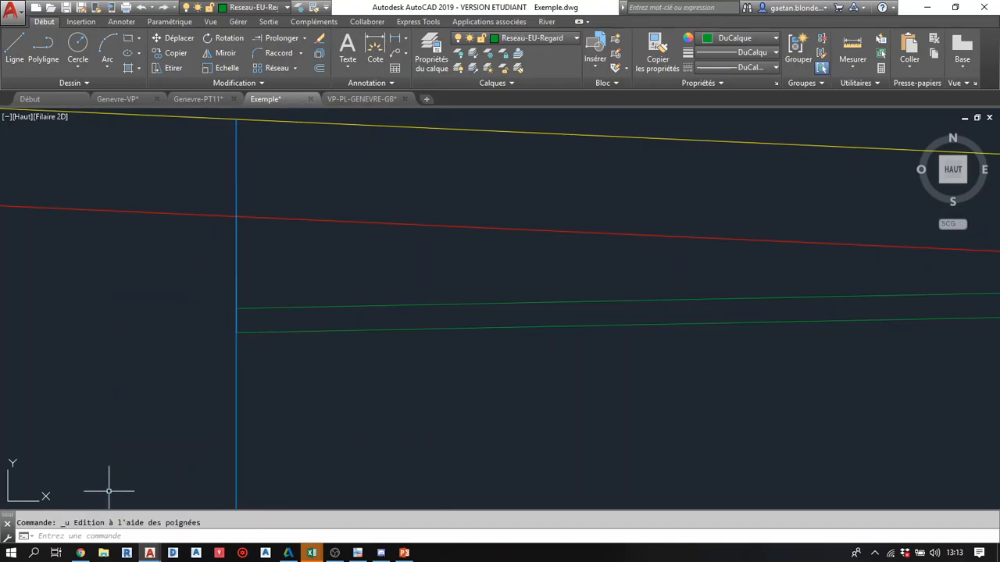
- Erase the helper vertical line left of the new manhole
scroll(114, 366, "down", 4)
middle_click_drag(173, 315, 237, 343)
left_click(149, 169)
left_click(87, 135)
key("Delete")
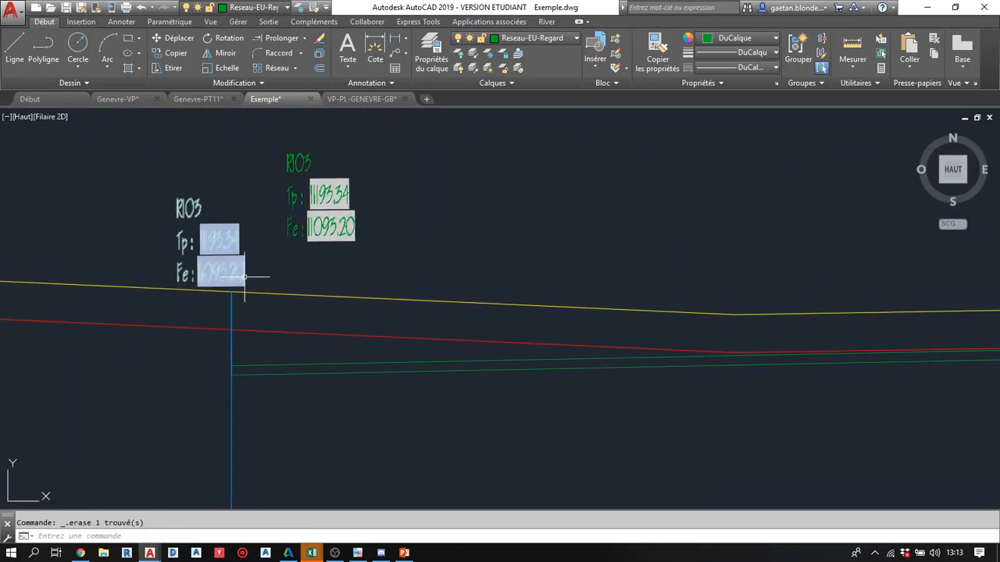
- Regenerate the drawing to refresh the elevation fields in the new manhole's labels
middle_click_drag(285, 246, 321, 249)
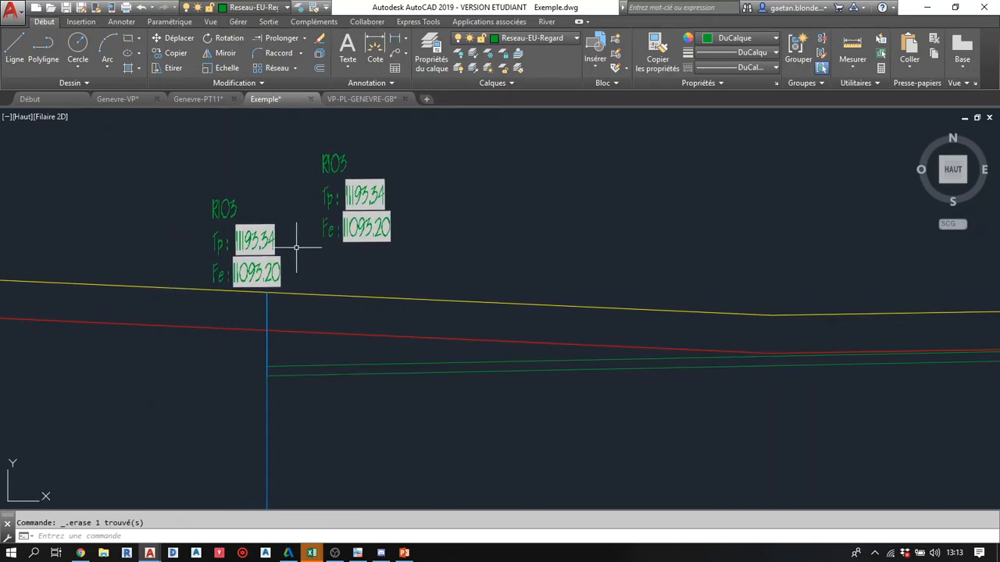
type("regen")
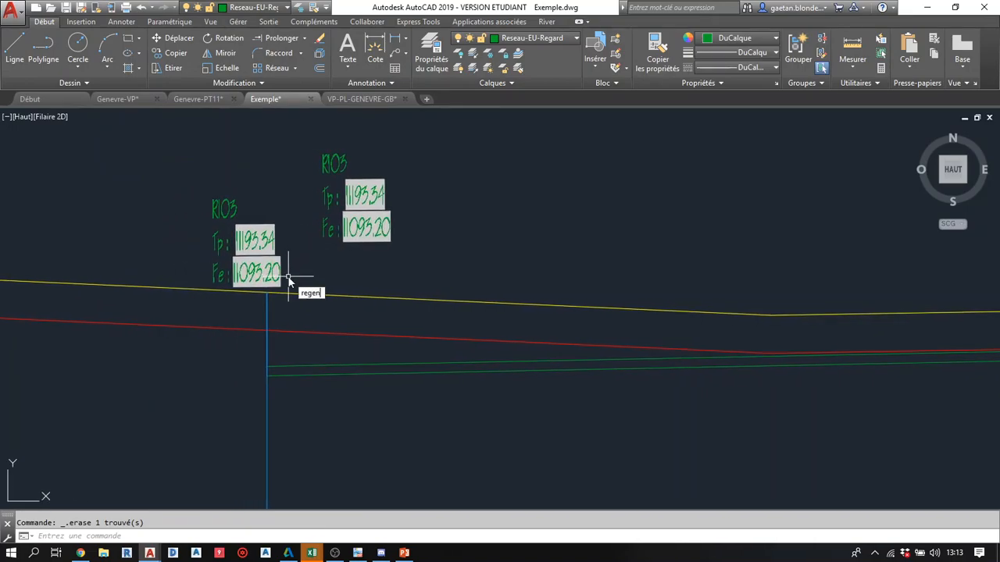
key("Return")
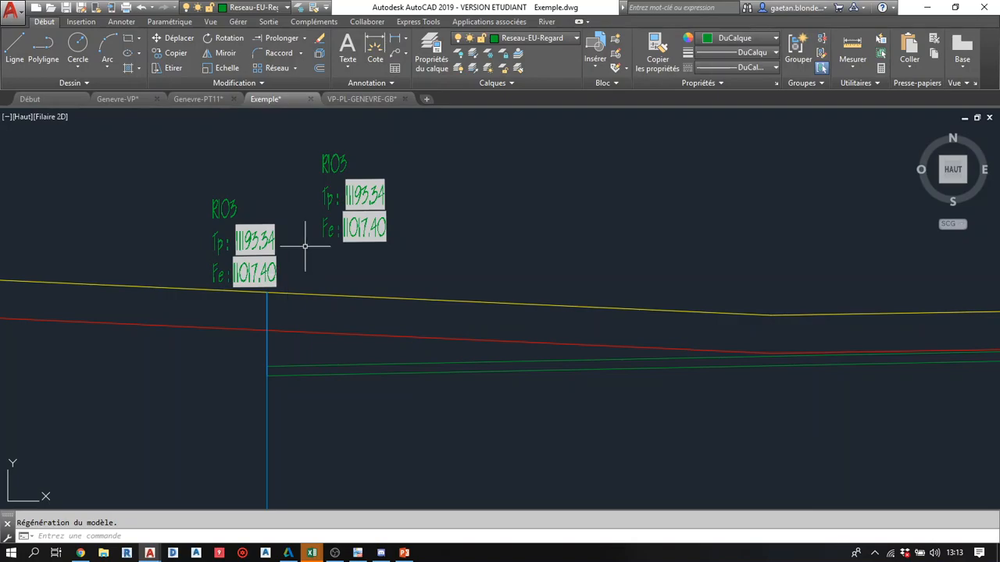
- Rename both copied R103 labels at the new manhole as R104
double_click(232, 209)
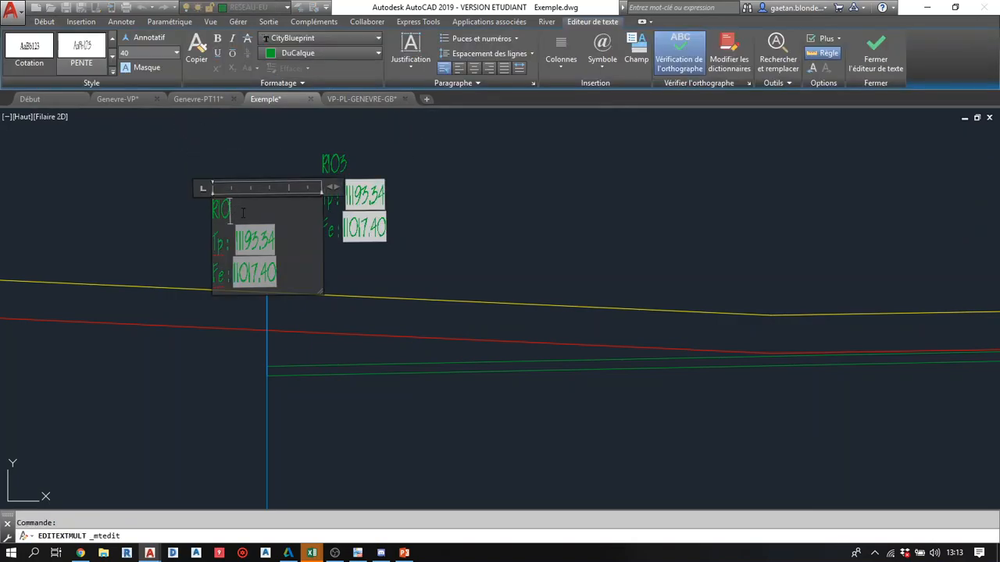
left_click(195, 162)
left_click(332, 161)
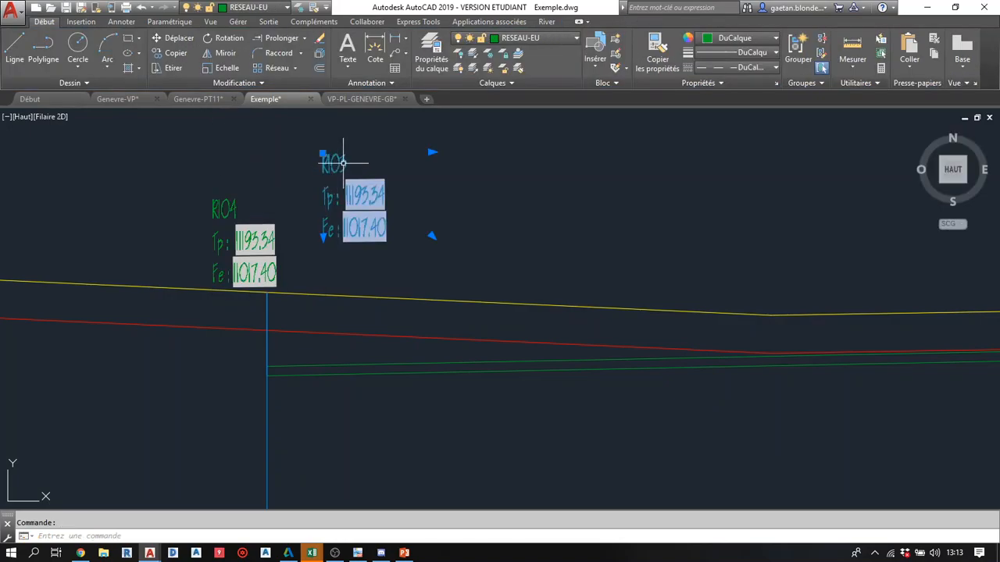
double_click(345, 162)
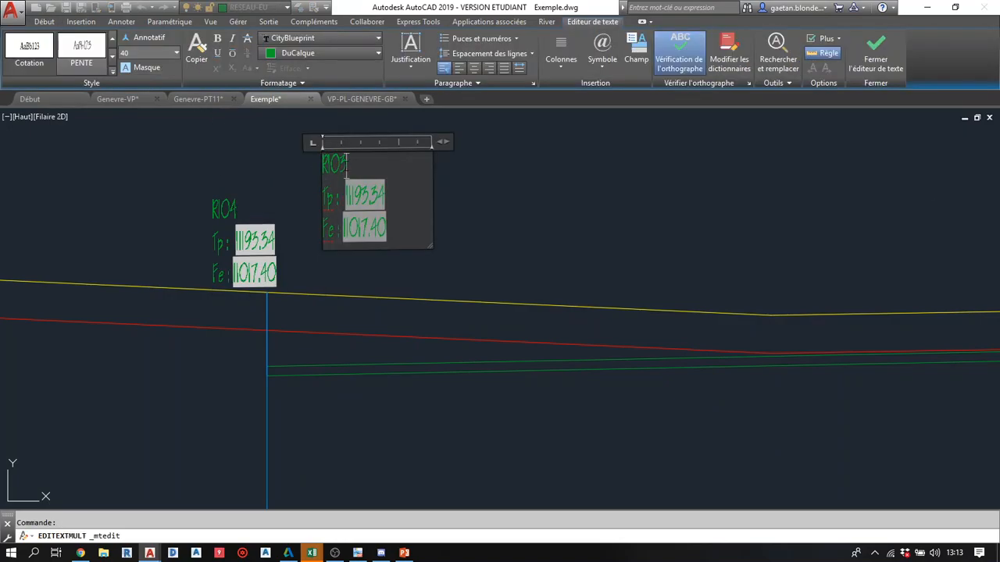
left_click(282, 153)
- Move the spare R104 label from the profile to the plan view, just below and left of the R104 manhole
left_click(335, 178)
left_click(334, 166)
left_click(323, 153)
scroll(234, 308, "down", 5)
middle_click_drag(234, 307, 346, 212)
scroll(224, 328, "down", 3)
middle_click_drag(225, 327, 515, 140)
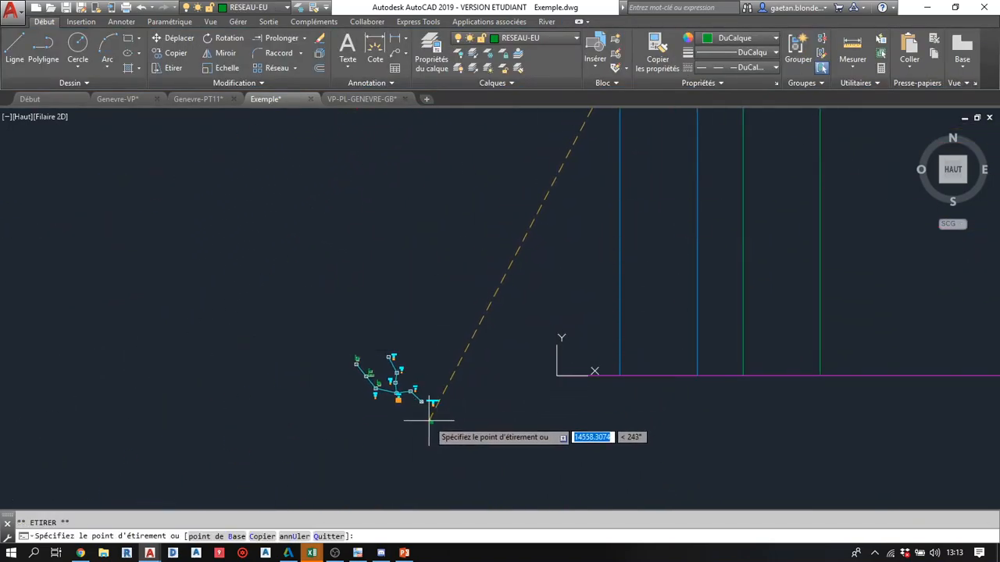
scroll(401, 408, "up", 5)
middle_click_drag(309, 342, 382, 403)
scroll(309, 316, "up", 2)
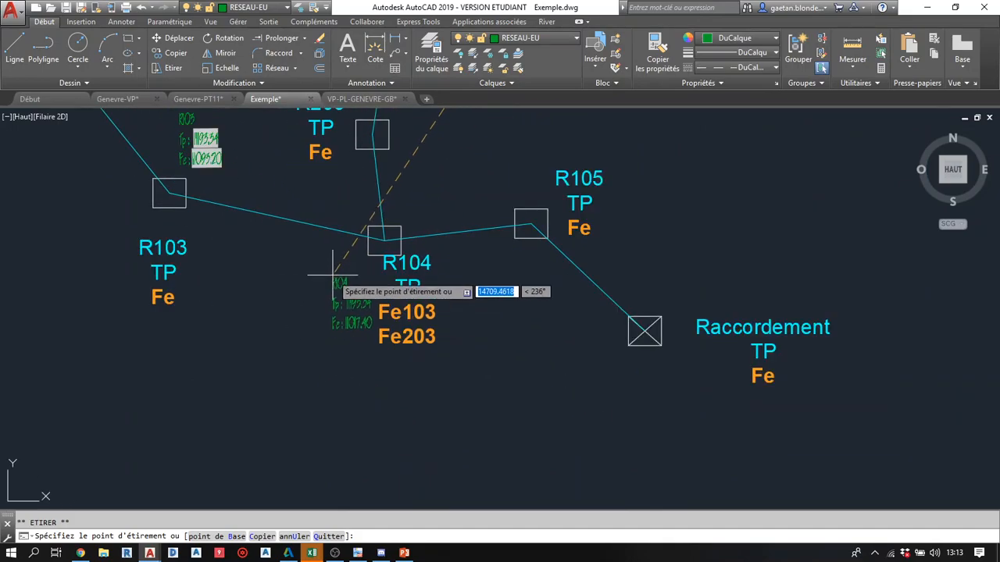
left_click(331, 266)
key("Escape")
- Erase the old placeholder texts of R103 and R104 in the plan view
left_click(212, 279)
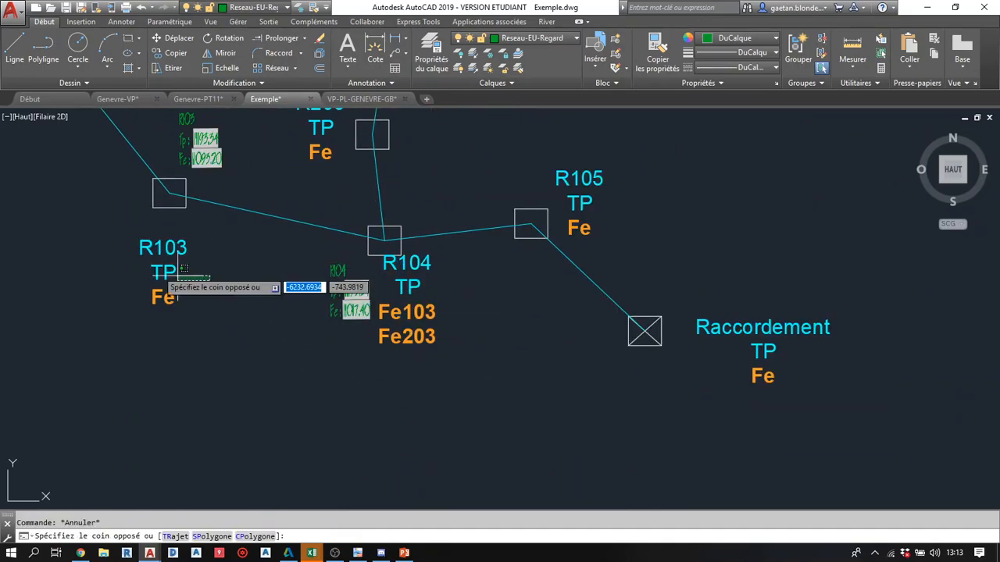
left_click(122, 248)
key("Delete")
left_click(484, 354)
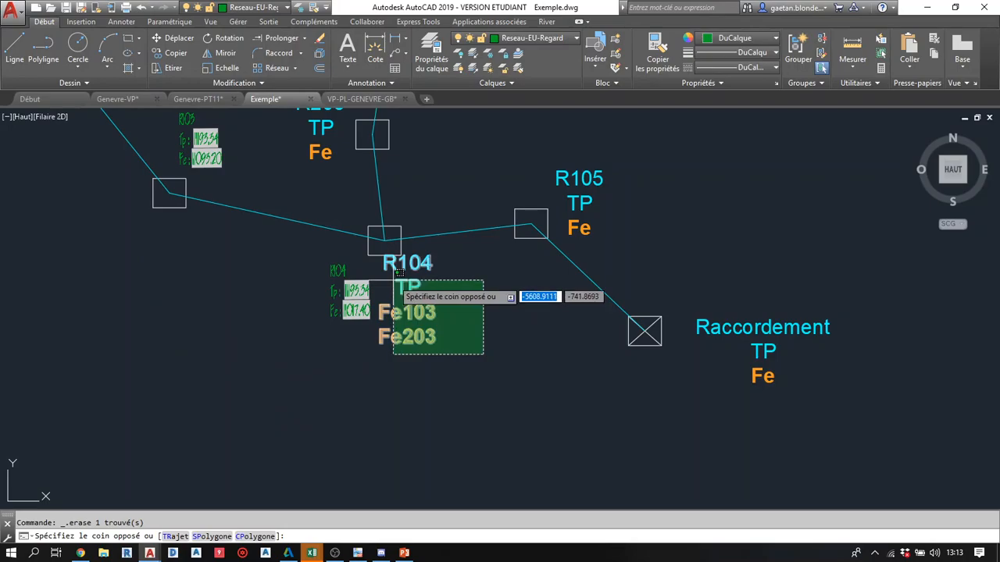
left_click(368, 279)
key("Delete")
middle_click_drag(415, 368, 405, 412)
scroll(367, 339, "up", 1)
middle_click_drag(368, 338, 367, 359)
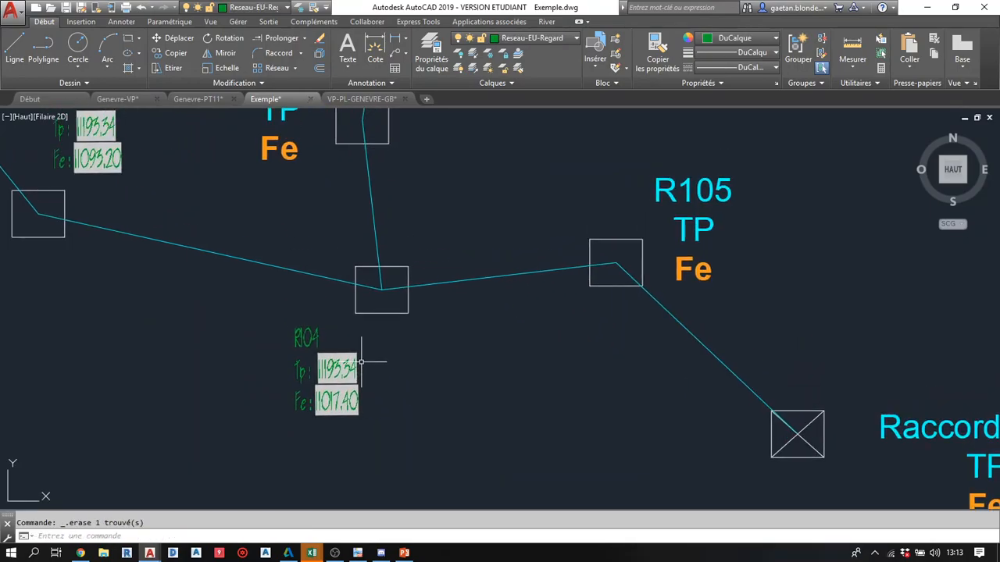
- Try to remove the slash and second Fe elevation field from the manhole 102 label in the profile, and undo the edit
scroll(368, 357, "down", 1)
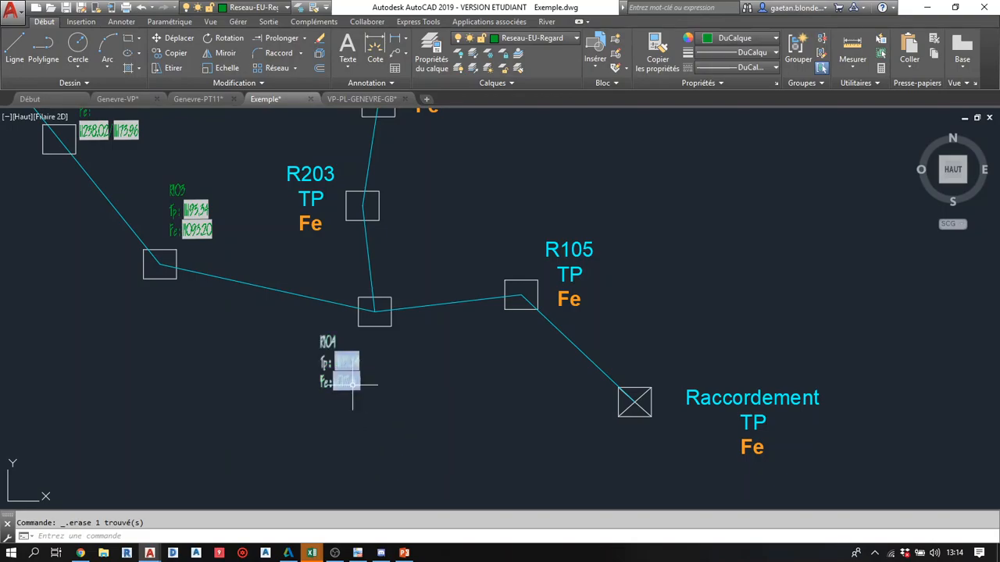
scroll(351, 200, "down", 10)
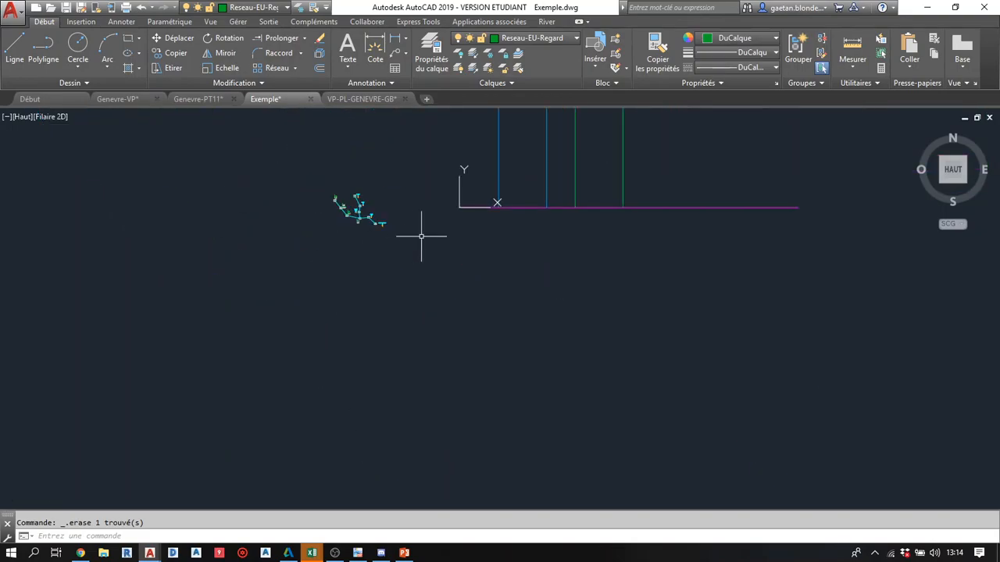
middle_click_drag(421, 236, 330, 451)
scroll(440, 230, "up", 4)
middle_click_drag(445, 238, 428, 343)
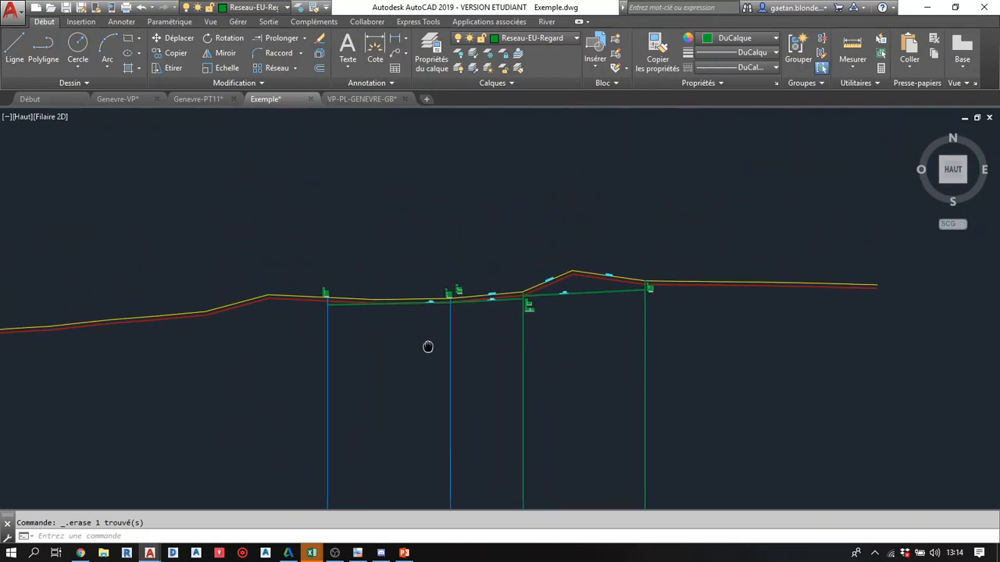
scroll(492, 324, "up", 5)
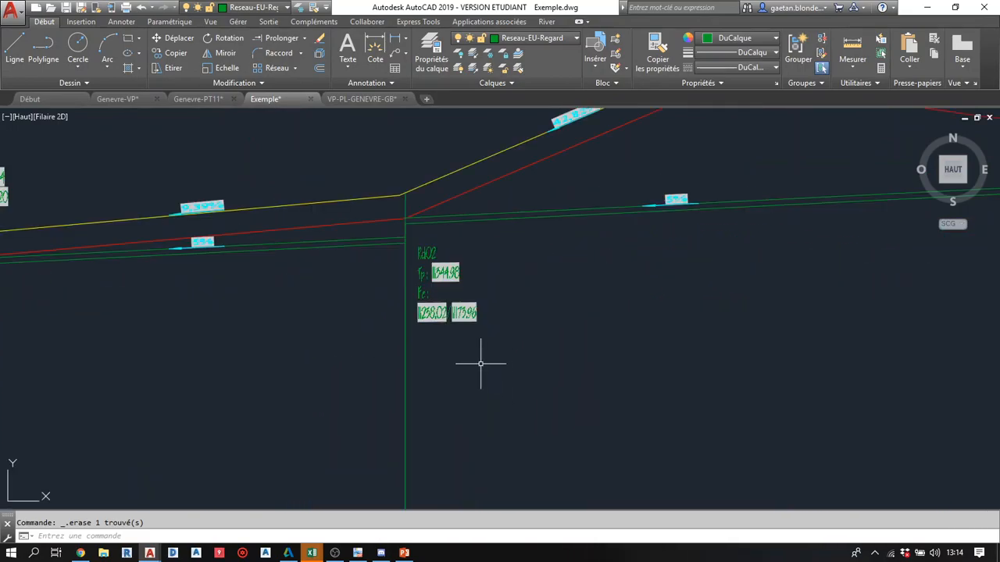
scroll(450, 313, "up", 4)
left_click(467, 314)
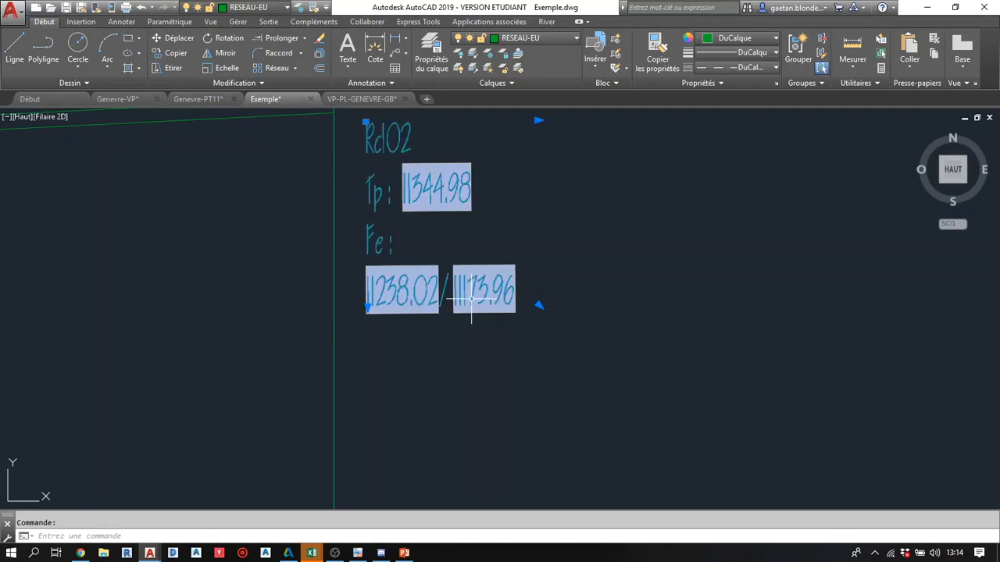
double_click(471, 300)
key("BackSpace")
key("BackSpace")
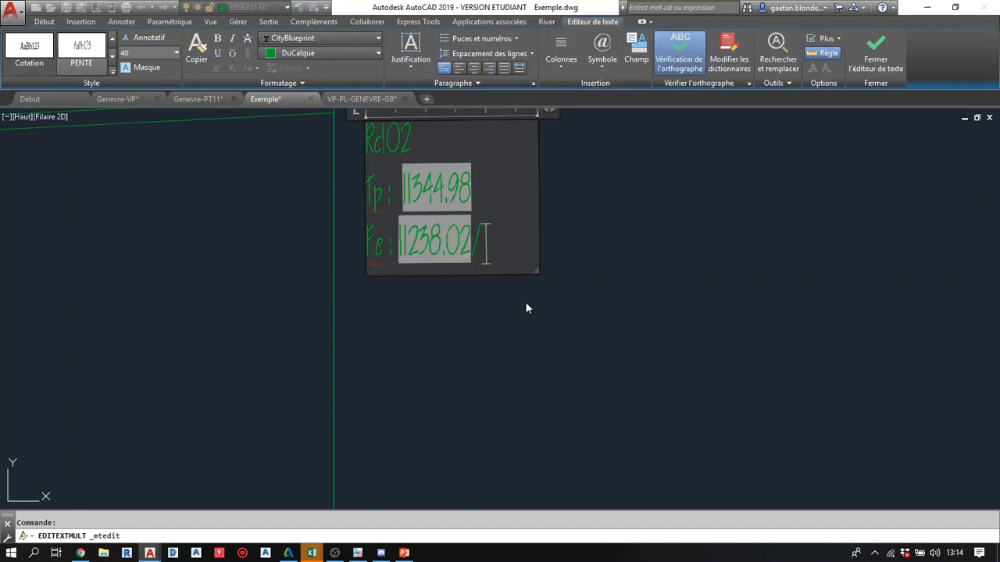
left_click(442, 360)
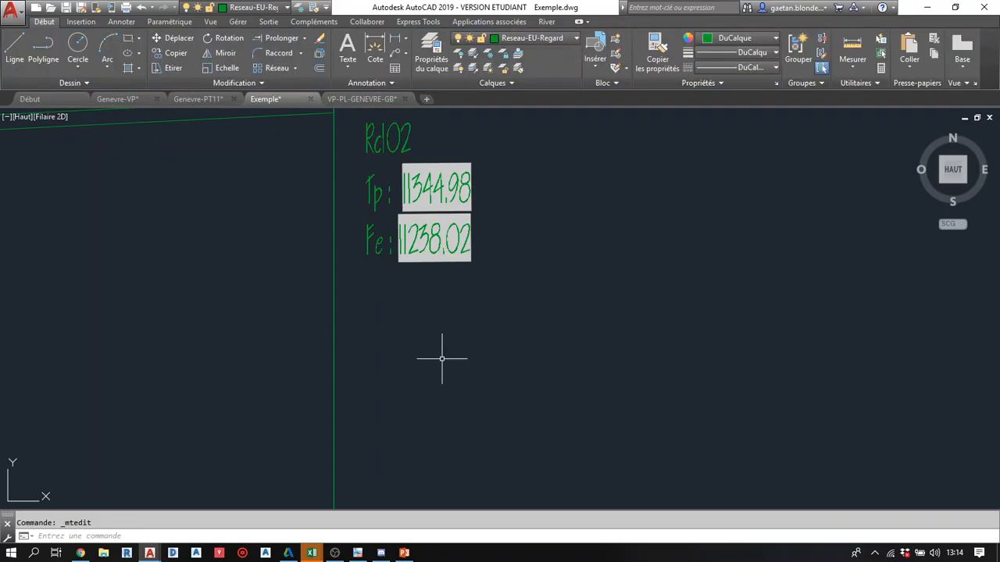
key("ctrl+z")
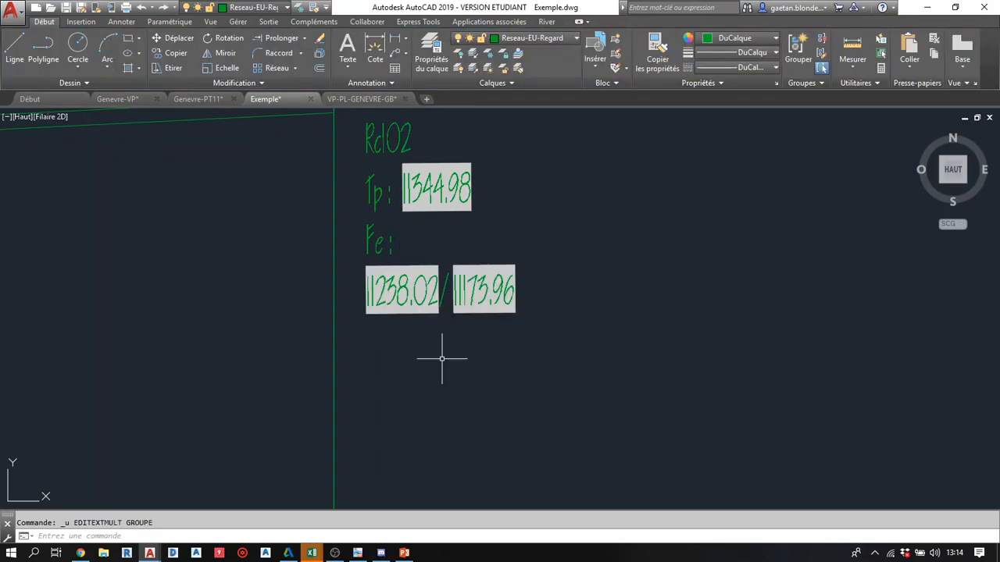
- Widen the manhole 102 label's text frame so both Fe elevations fit on the same line as the Fe prefix
left_click(376, 241)
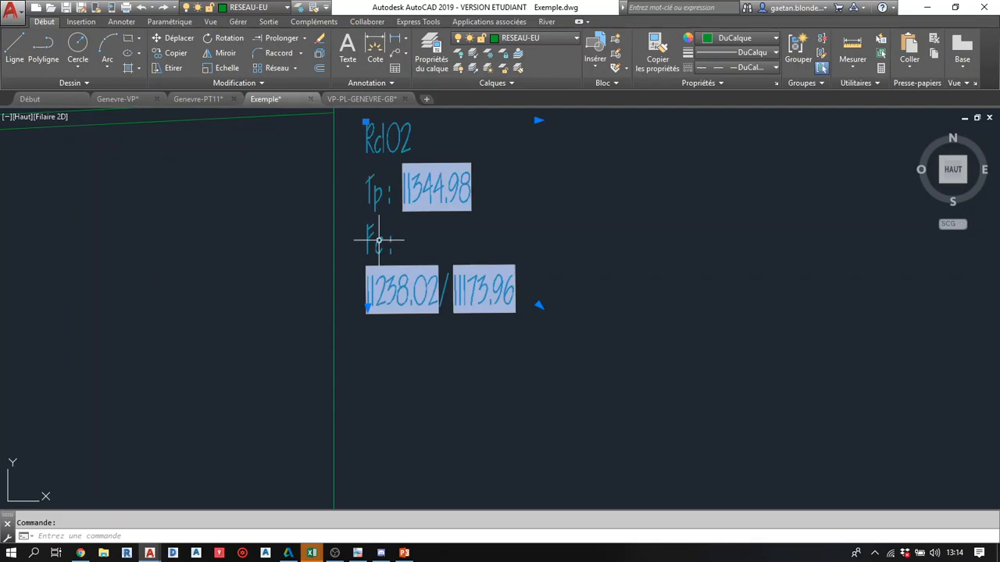
left_click(538, 120)
left_click(576, 120)
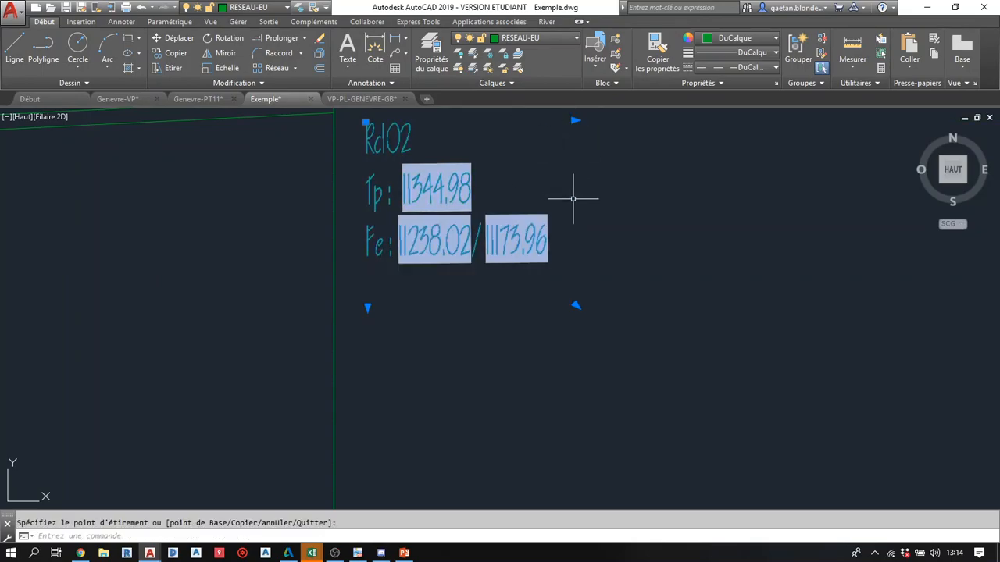
key("Escape")
key("Escape")
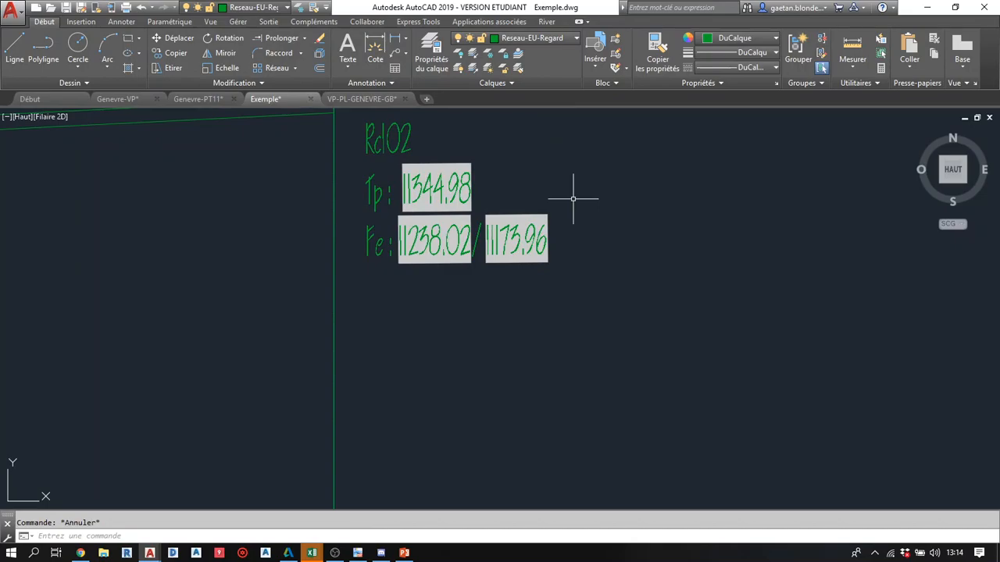
- Examine the sewer pipe between manholes 102 and R103 in the profile, including its drop at manhole 102 and slope labels
scroll(458, 133, "down", 5)
scroll(461, 297, "up", 3)
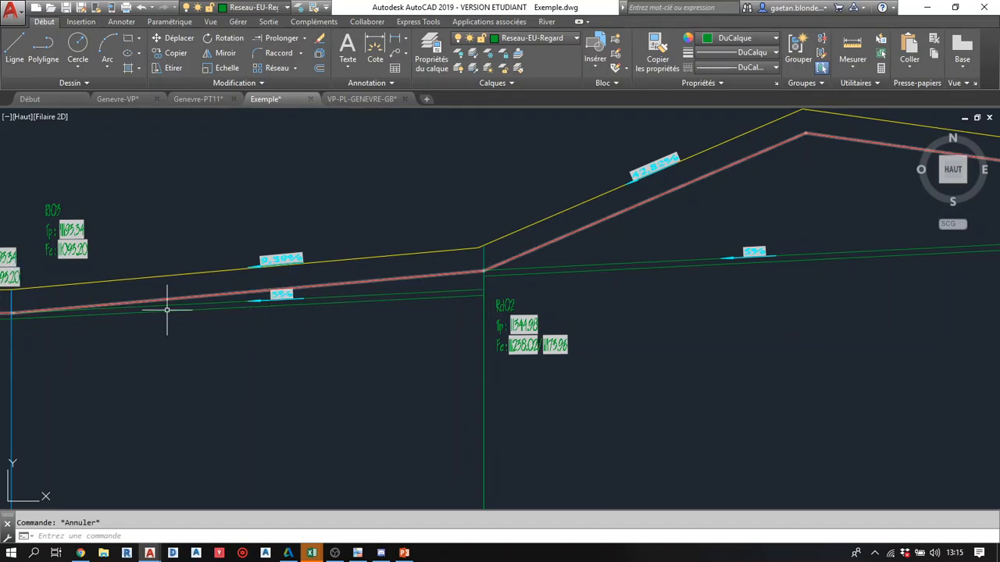
left_click(473, 306)
left_click(462, 274)
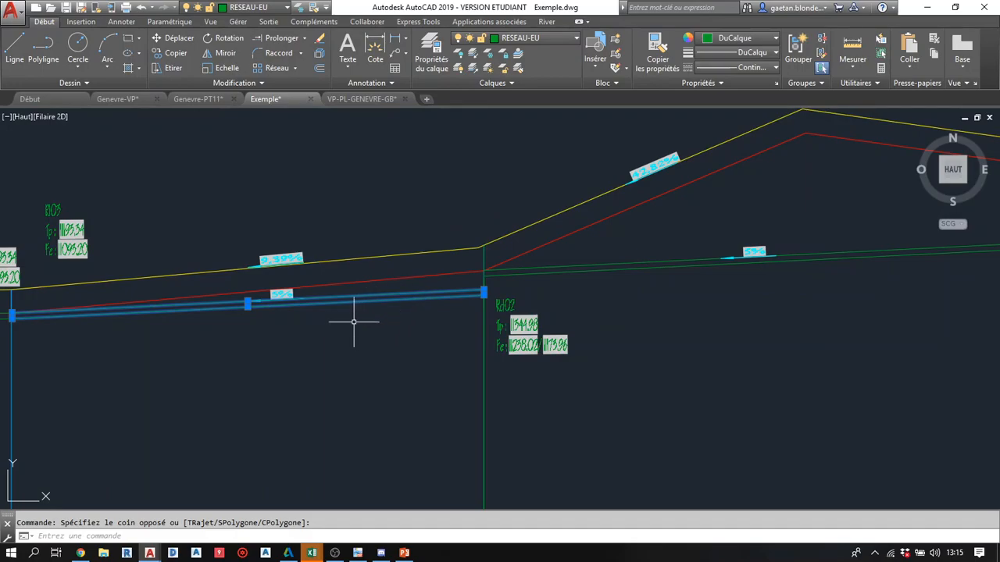
key("Escape")
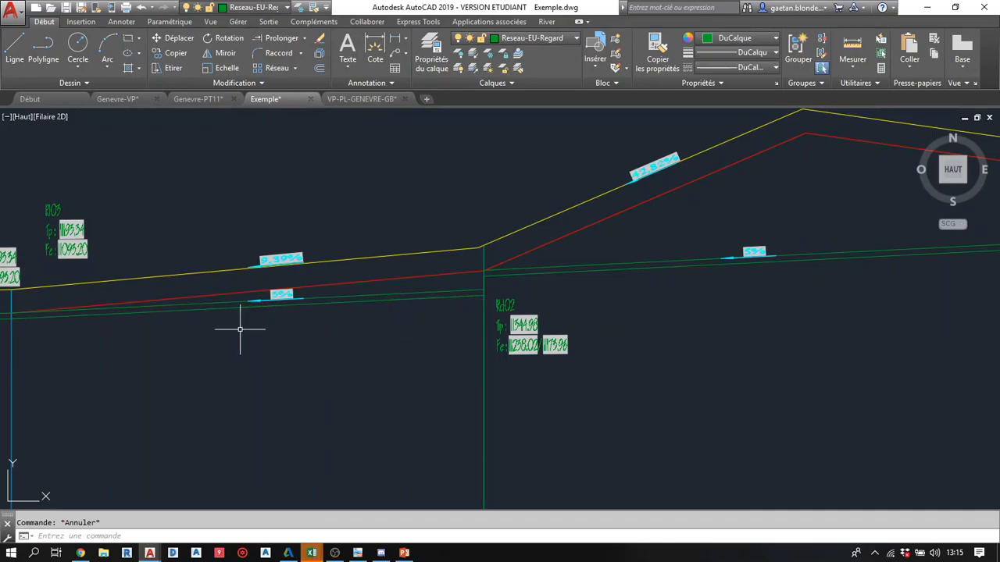
middle_click_drag(226, 328, 346, 346)
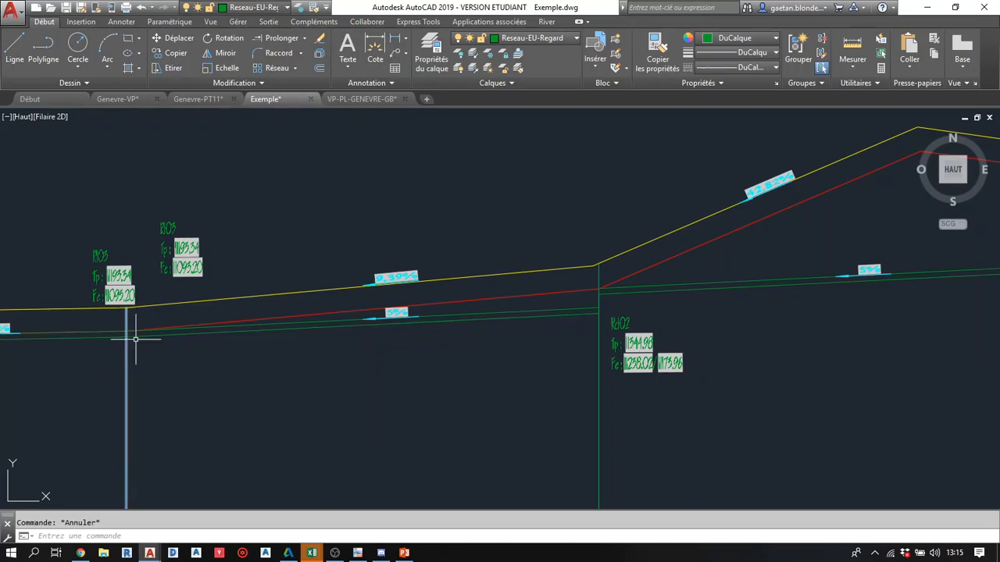
middle_click_drag(138, 339, 208, 375)
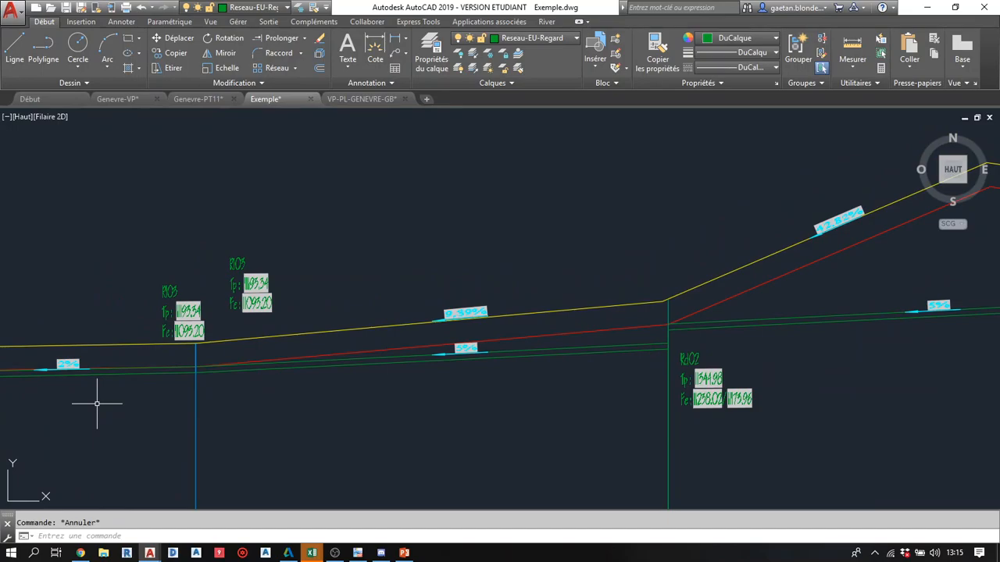
middle_click_drag(403, 425, 379, 417)
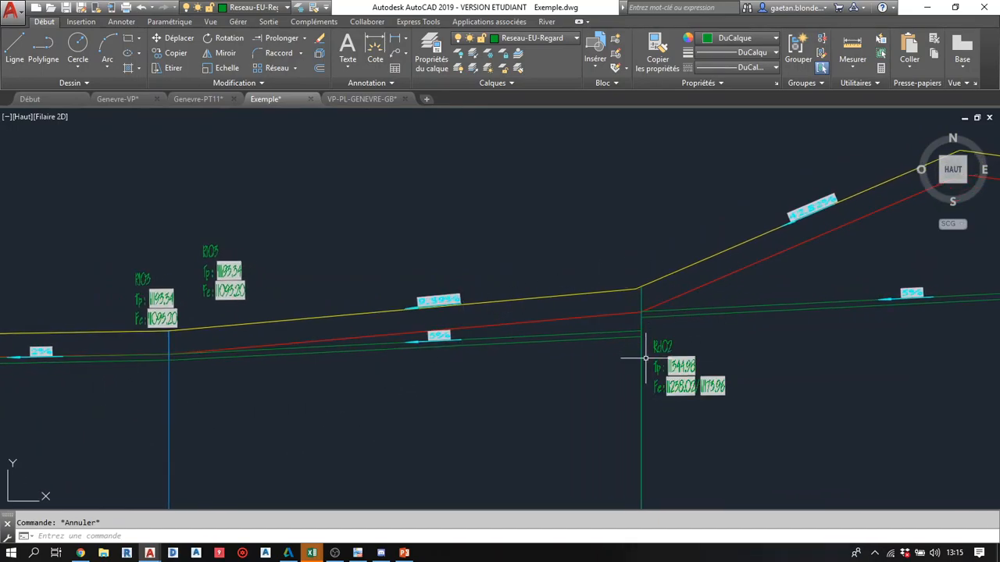
middle_click_drag(581, 346, 572, 320)
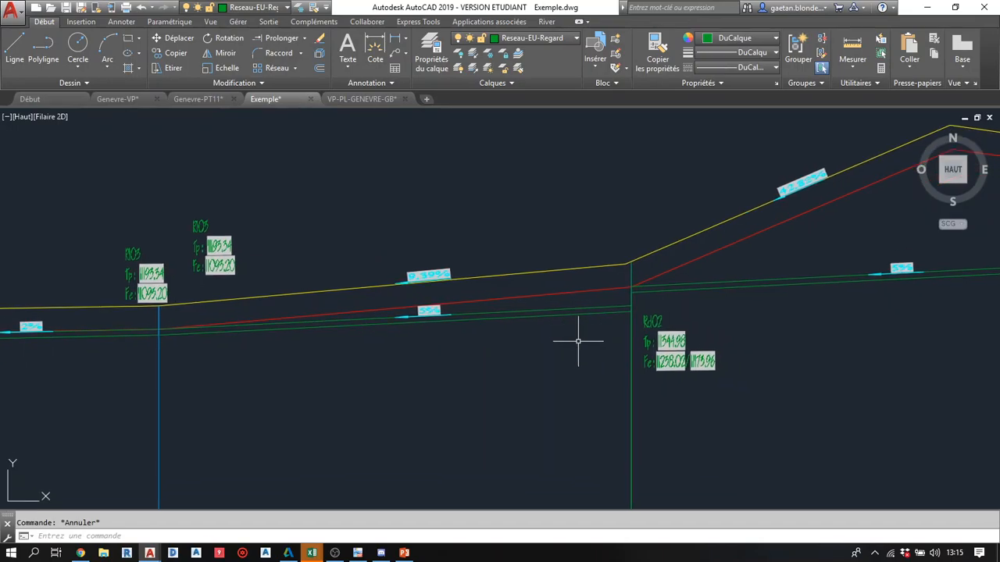